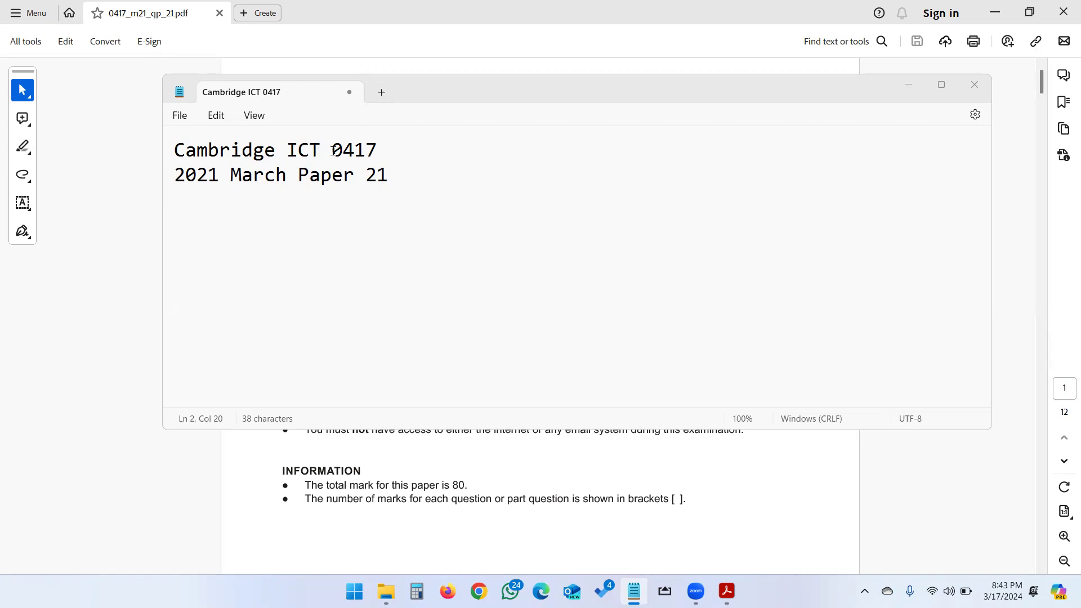
- Review the syllabus code, exam year and paper number in the Cambridge ICT 0417 note
{"action": "left_click_drag", "start_coordinate": [331, 149], "coordinate": [388, 151]}
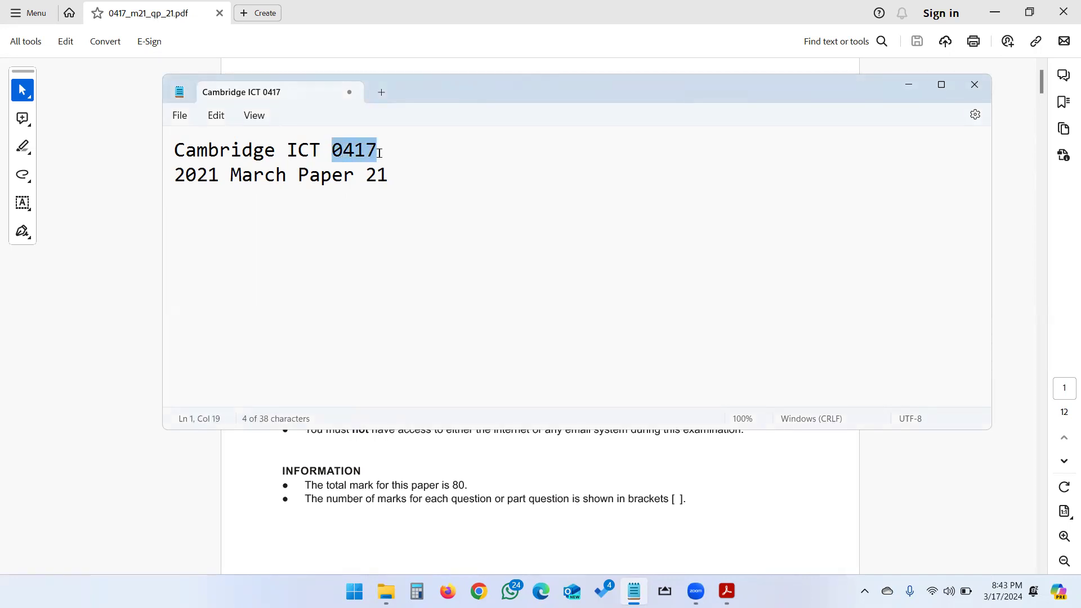
{"action": "double_click", "coordinate": [196, 179]}
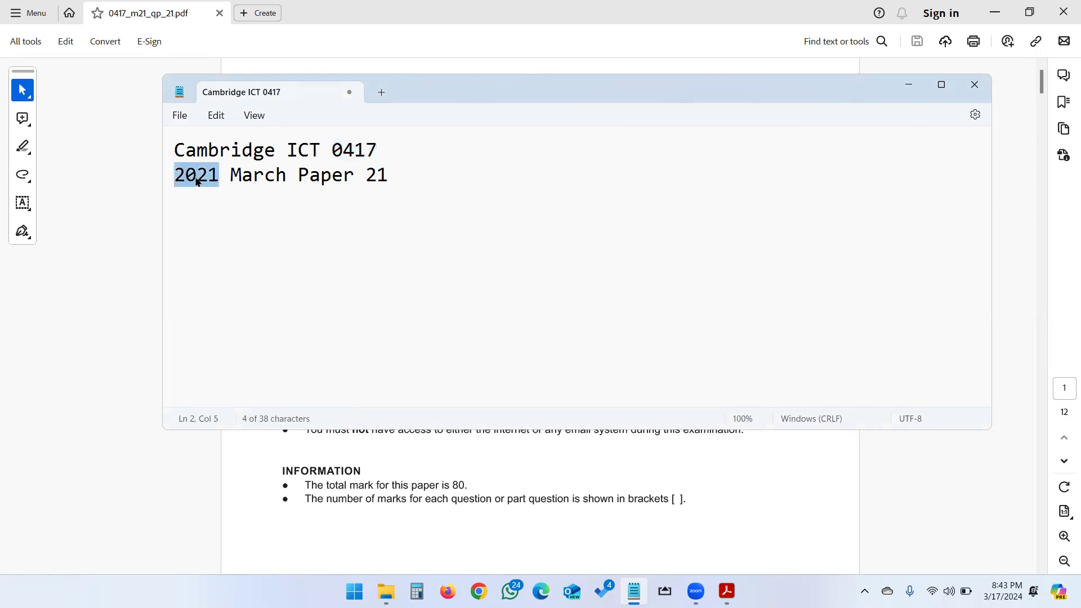
{"action": "left_click_drag", "start_coordinate": [369, 176], "coordinate": [376, 179]}
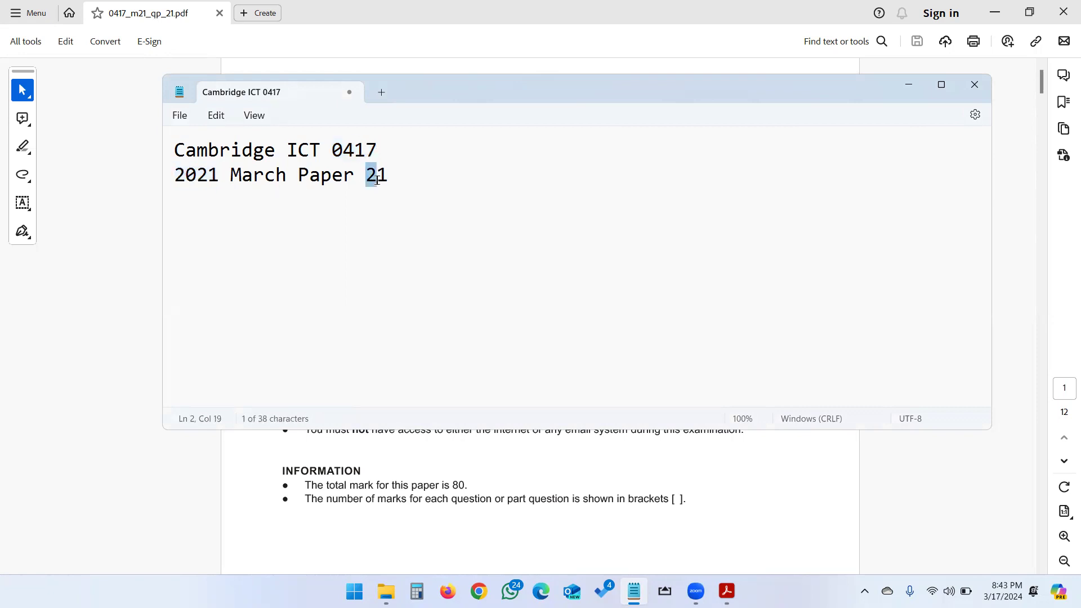
{"action": "left_click", "coordinate": [382, 175]}
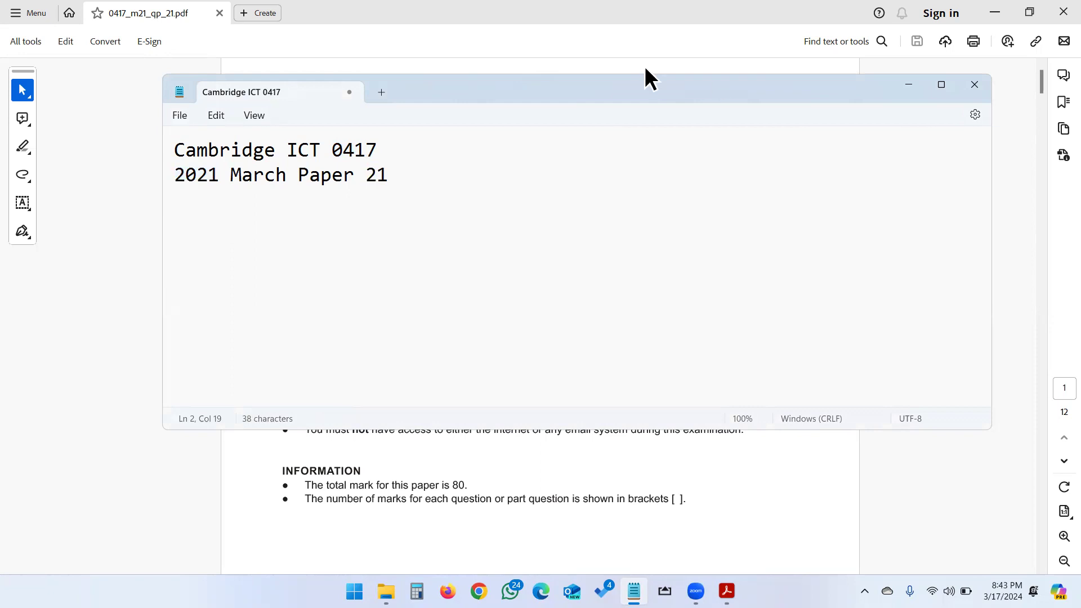
- Switch to the question paper PDF and read its cover page and the list of supplied source files on page 2
{"action": "key", "text": "alt+Tab"}
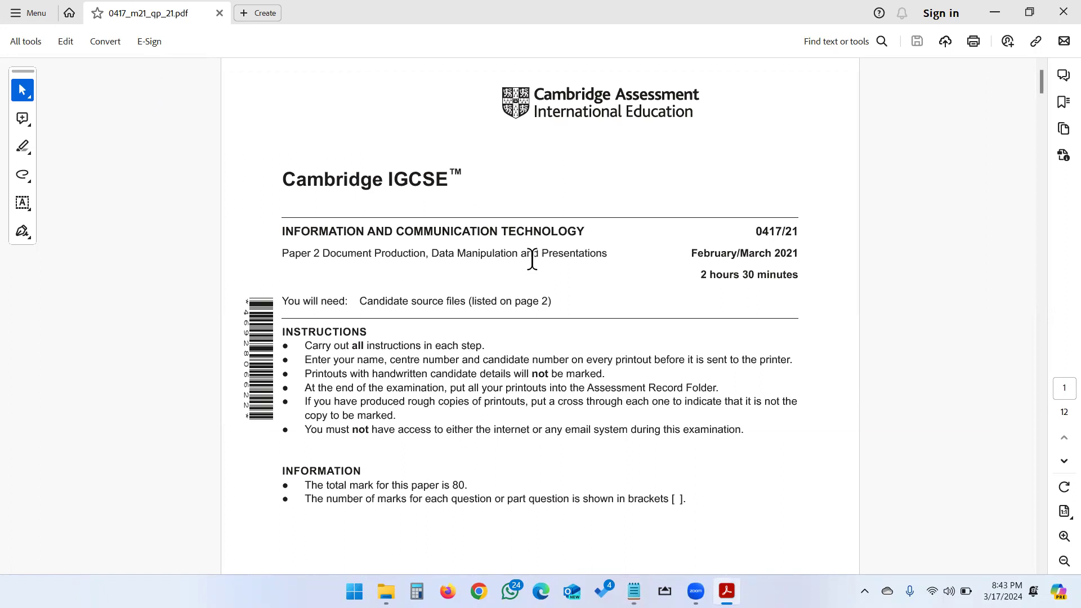
{"action": "left_click_drag", "start_coordinate": [345, 256], "coordinate": [424, 259]}
{"action": "left_click", "coordinate": [466, 253]}
{"action": "scroll", "coordinate": [606, 272], "scroll_direction": "down", "scroll_amount": 10}
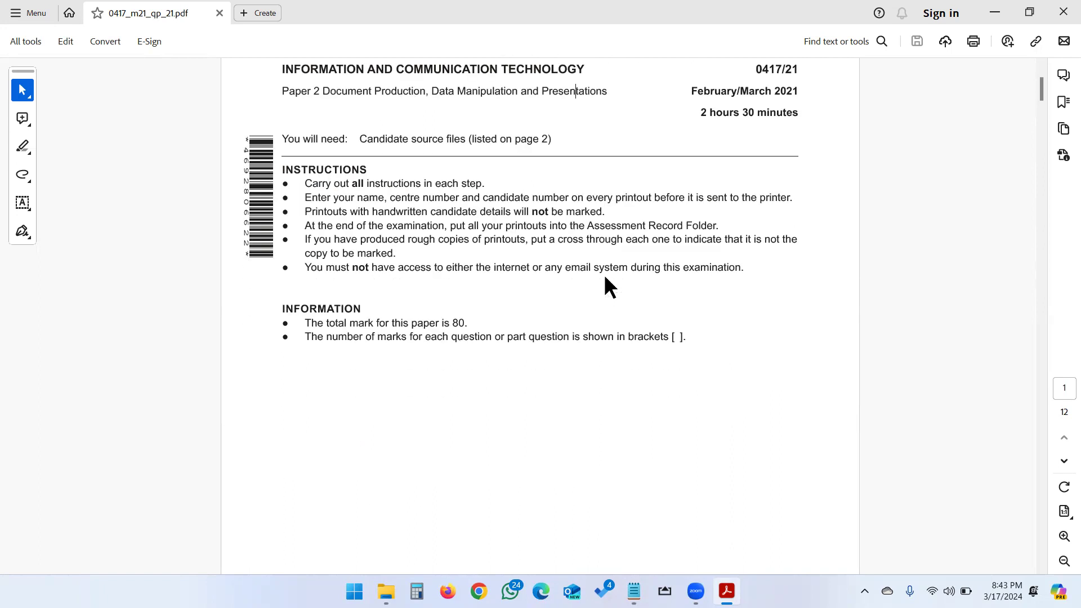
{"action": "scroll", "coordinate": [600, 276], "scroll_direction": "down", "scroll_amount": 3}
{"action": "scroll", "coordinate": [594, 278], "scroll_direction": "down", "scroll_amount": 2}
{"action": "left_click_drag", "start_coordinate": [274, 169], "coordinate": [393, 285]}
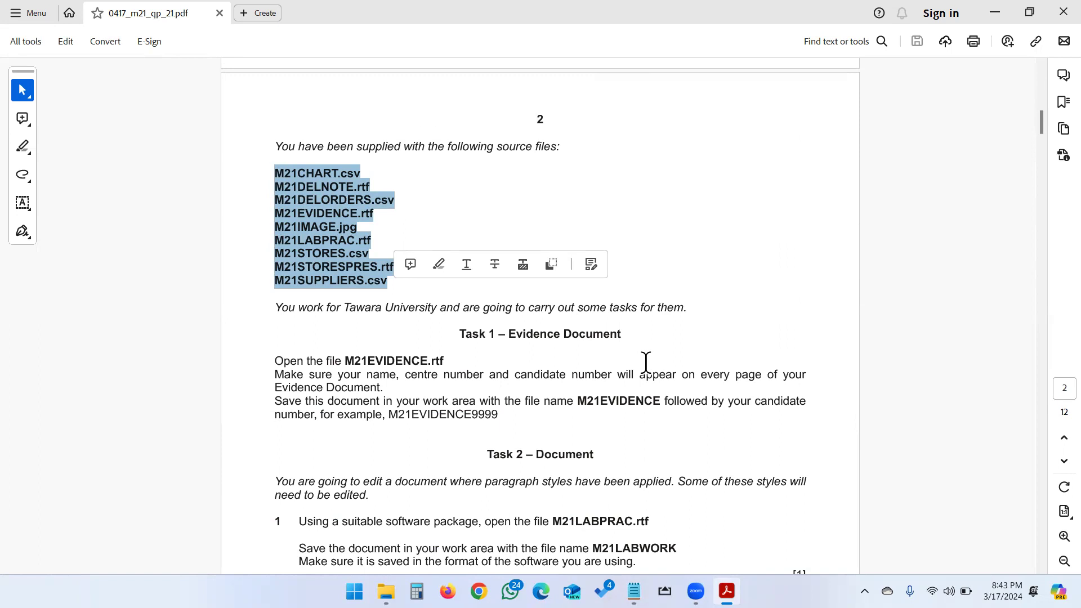
- Check the supplied source files in the 2021 March 21 0417 folder against the question paper's list
{"action": "left_click", "coordinate": [386, 591]}
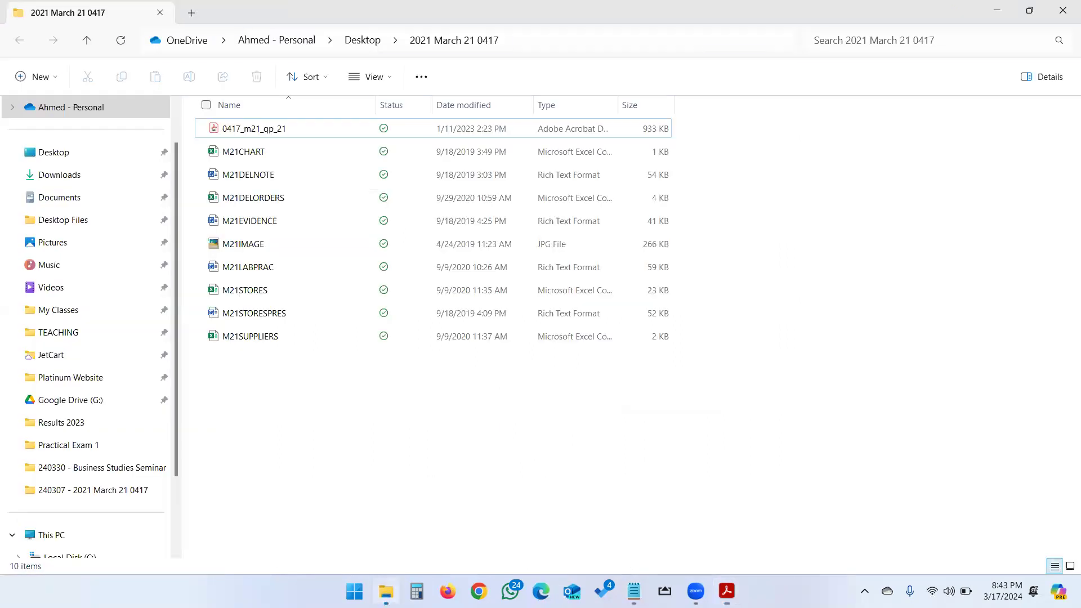
{"action": "left_click_drag", "start_coordinate": [308, 394], "coordinate": [214, 127]}
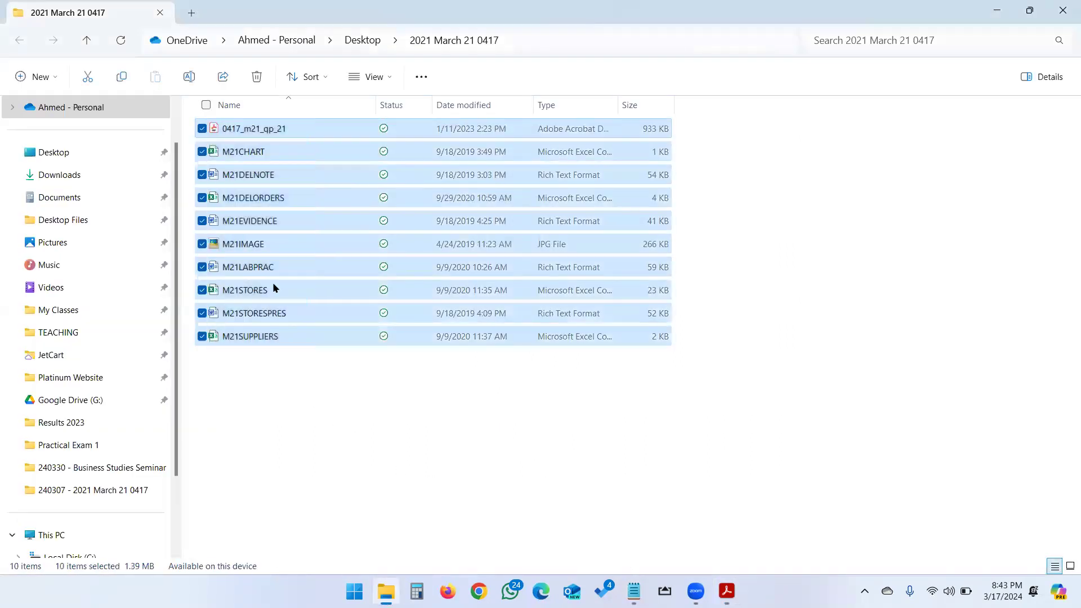
{"action": "left_click", "coordinate": [333, 467]}
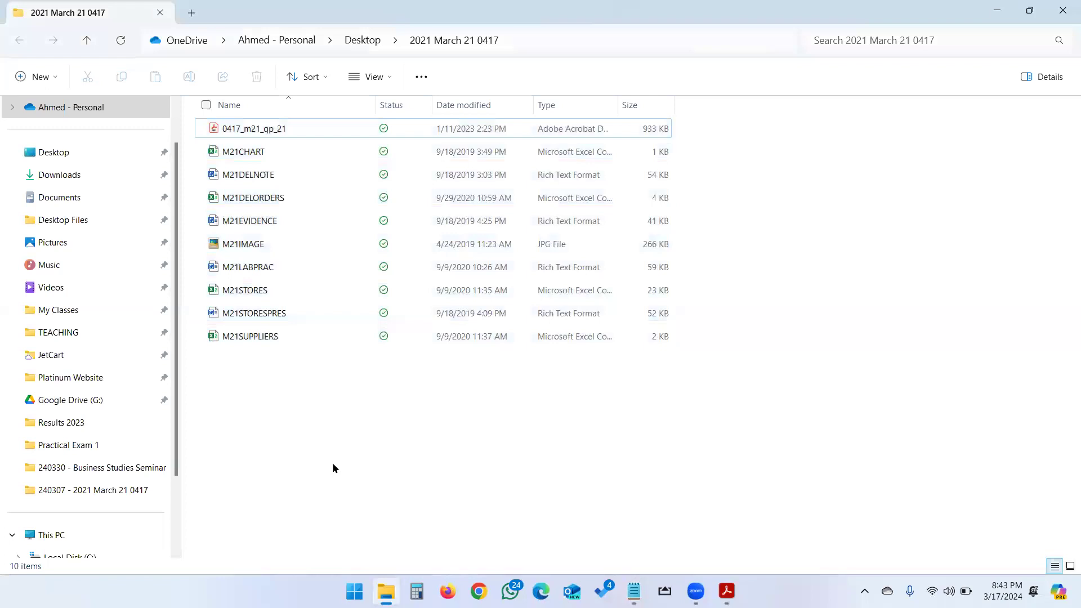
{"action": "left_click", "coordinate": [995, 14]}
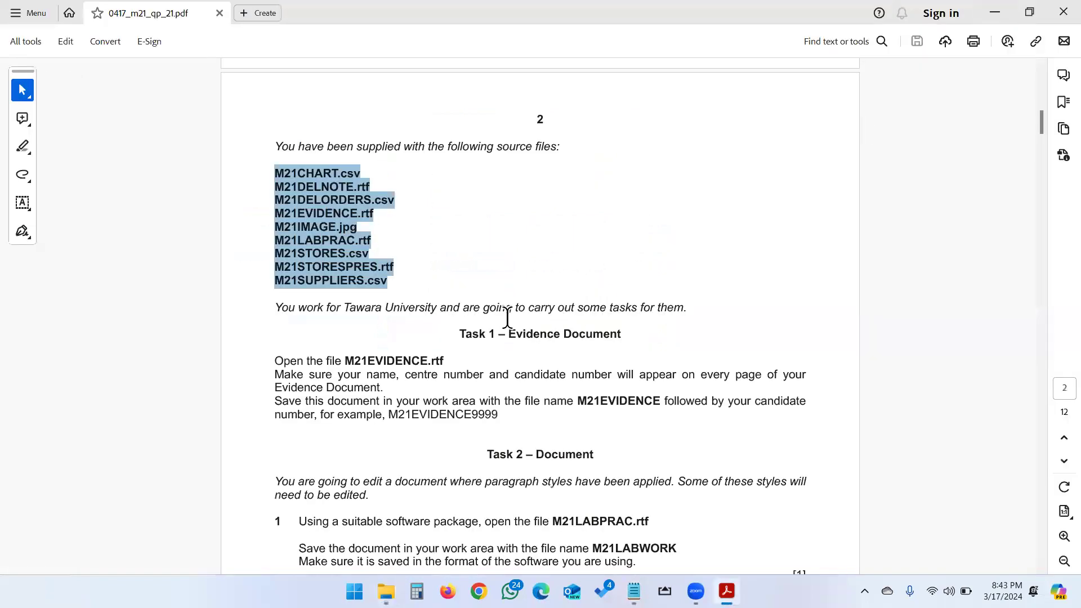
- Read the Task 1 Evidence Document instructions on the file to open, the candidate details required and the file name
{"action": "scroll", "coordinate": [507, 317], "scroll_direction": "down", "scroll_amount": 2}
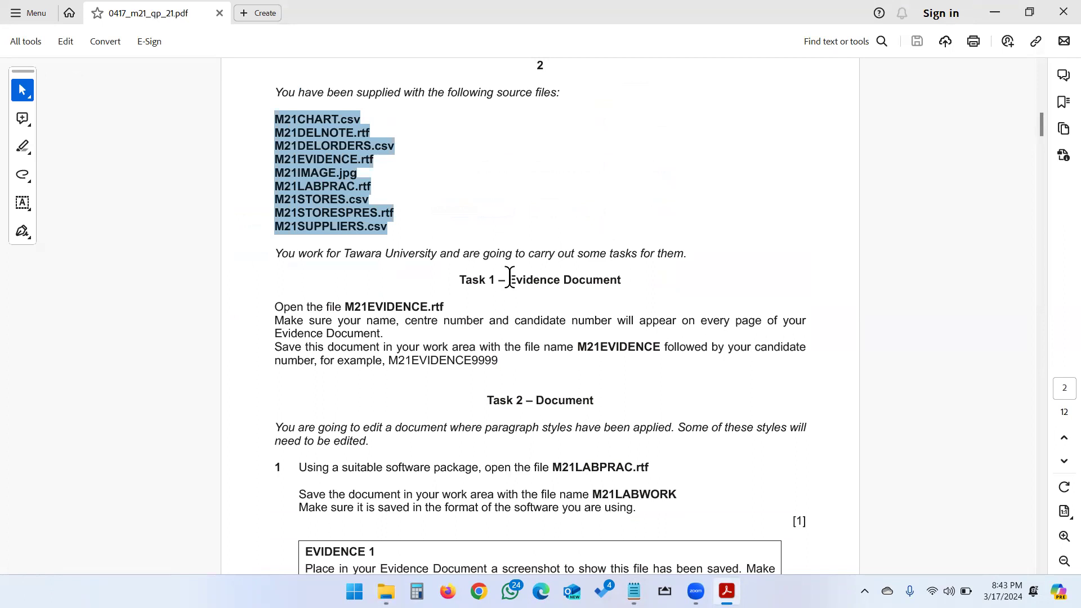
{"action": "left_click_drag", "start_coordinate": [509, 280], "coordinate": [602, 289]}
{"action": "left_click", "coordinate": [516, 319]}
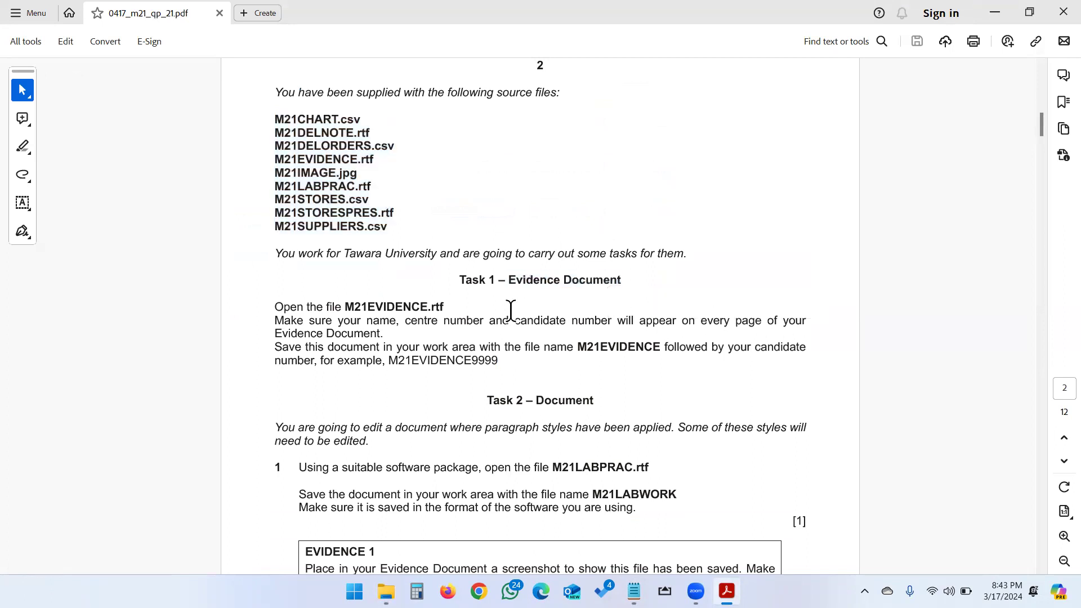
{"action": "left_click_drag", "start_coordinate": [344, 307], "coordinate": [431, 310]}
{"action": "left_click", "coordinate": [459, 307]}
{"action": "left_click_drag", "start_coordinate": [366, 321], "coordinate": [388, 320]}
{"action": "double_click", "coordinate": [423, 320]}
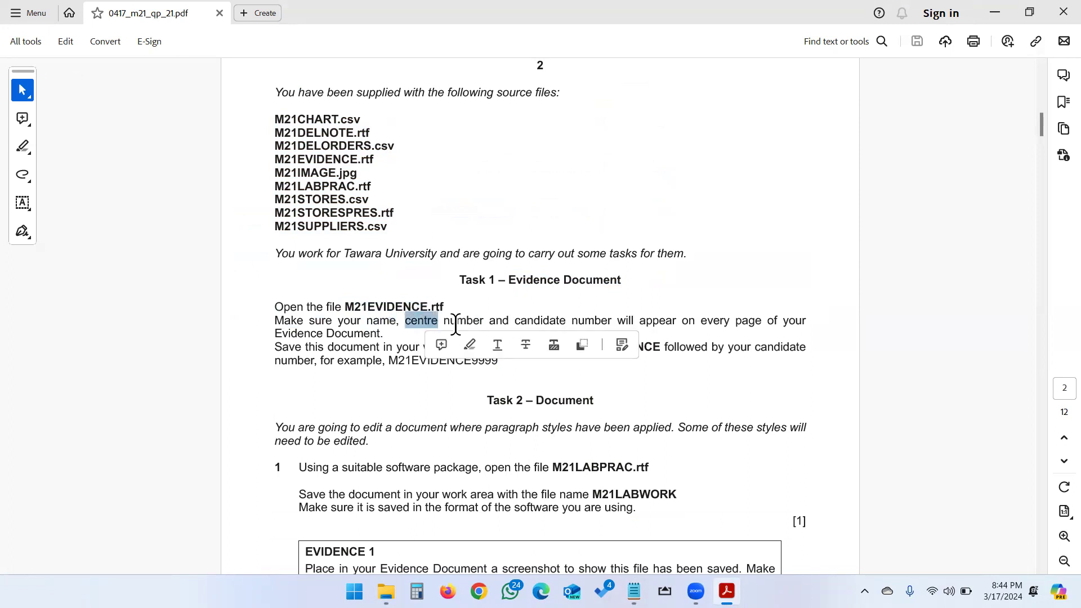
{"action": "double_click", "coordinate": [539, 320]}
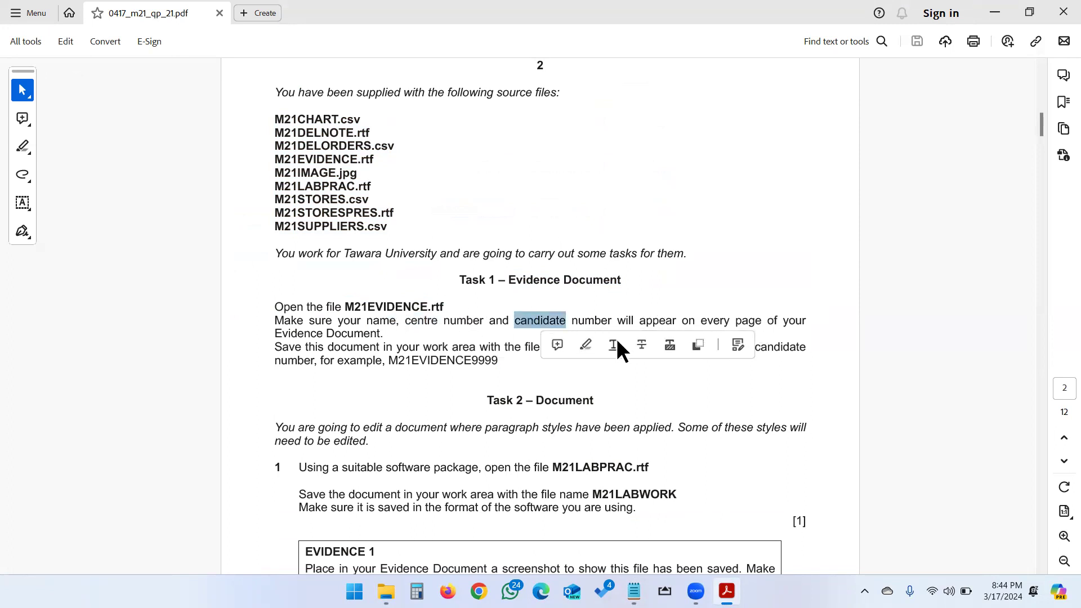
{"action": "left_click", "coordinate": [392, 336]}
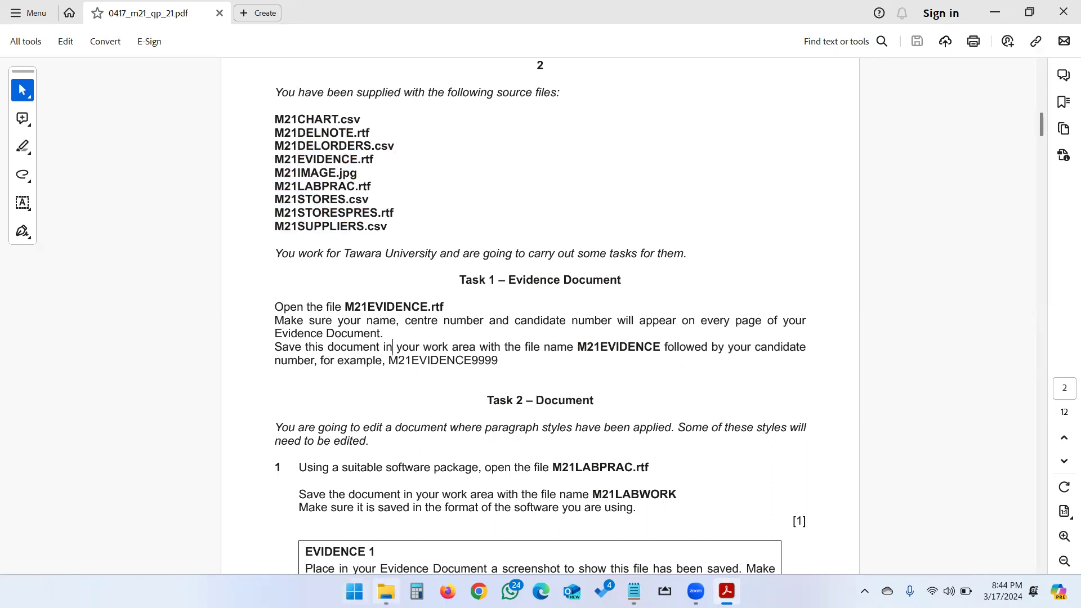
- Open M21EVIDENCE from the exam folder in Word and enter the candidate's name, centre number and candidate number in the page header
{"action": "left_click", "coordinate": [386, 591]}
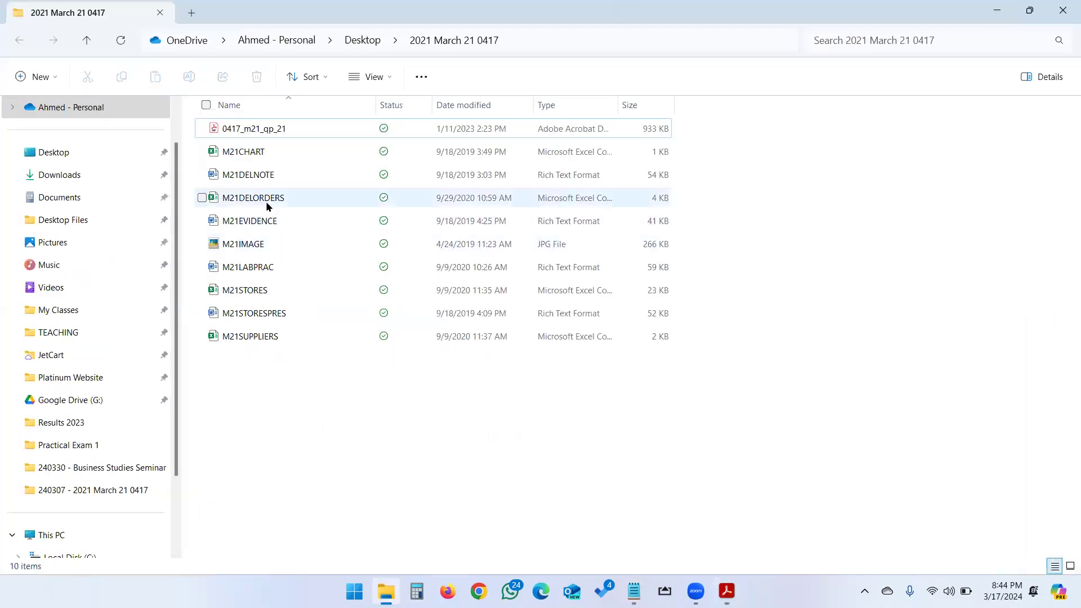
{"action": "left_click", "coordinate": [259, 231]}
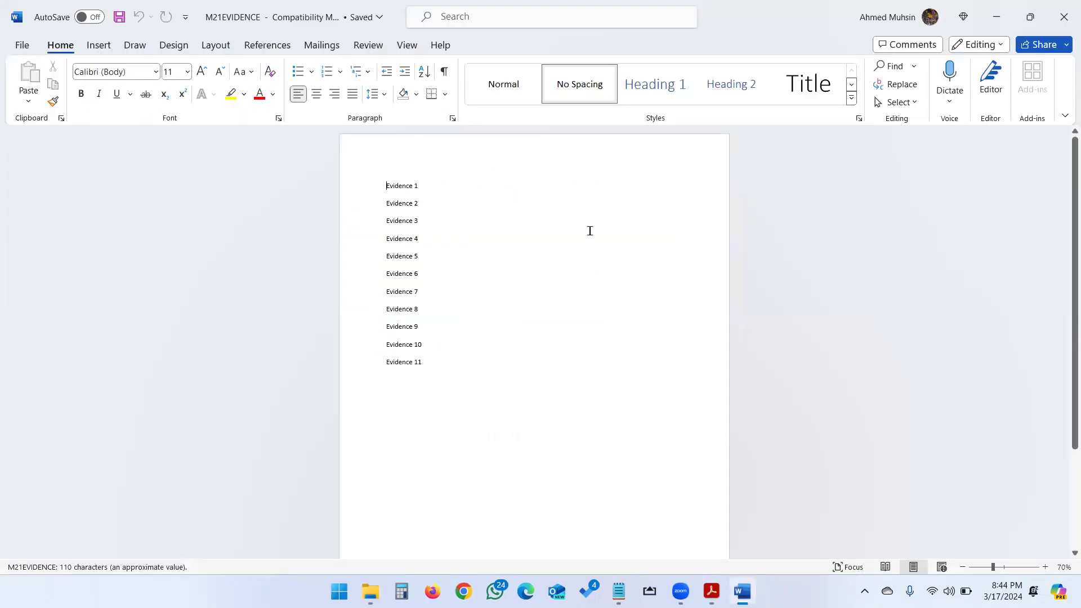
{"action": "double_click", "coordinate": [531, 149]}
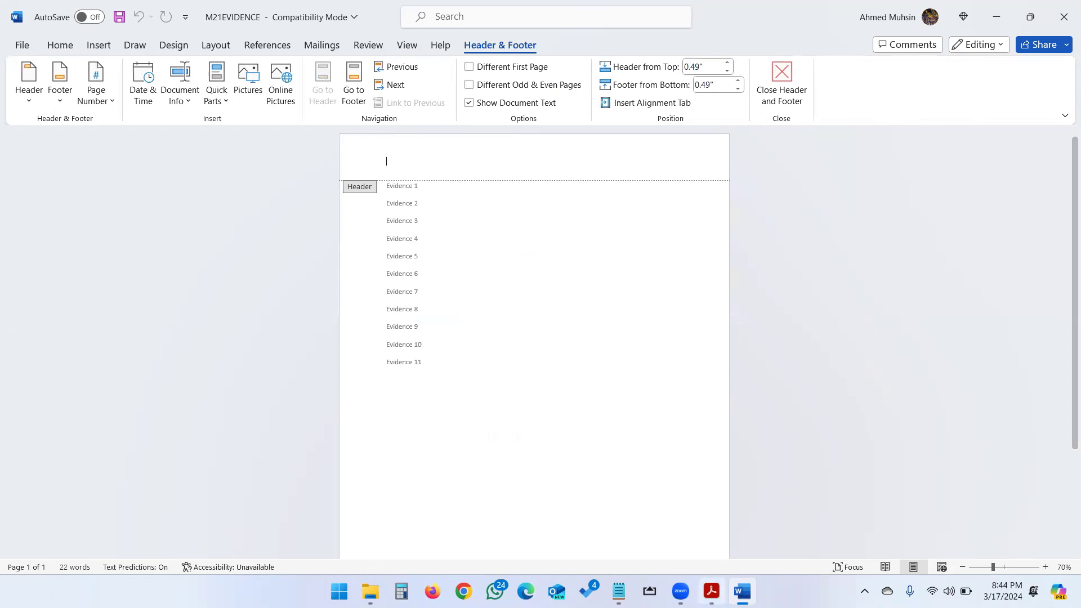
{"action": "key", "text": "alt+Tab"}
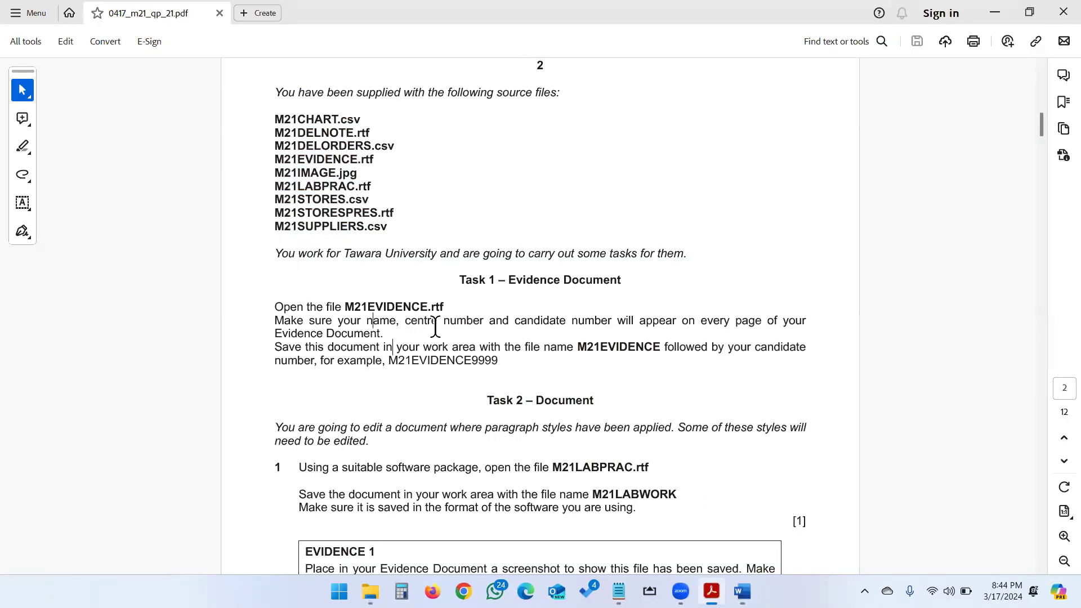
{"action": "key", "text": "alt+Tab"}
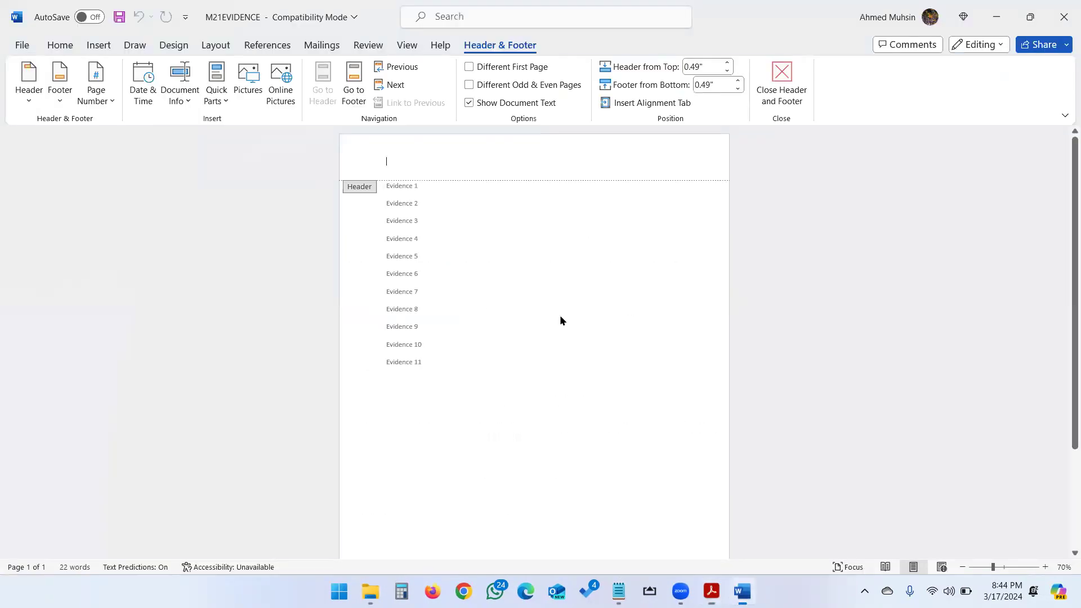
{"action": "type", "text": "Ahmed 1234 1234"}
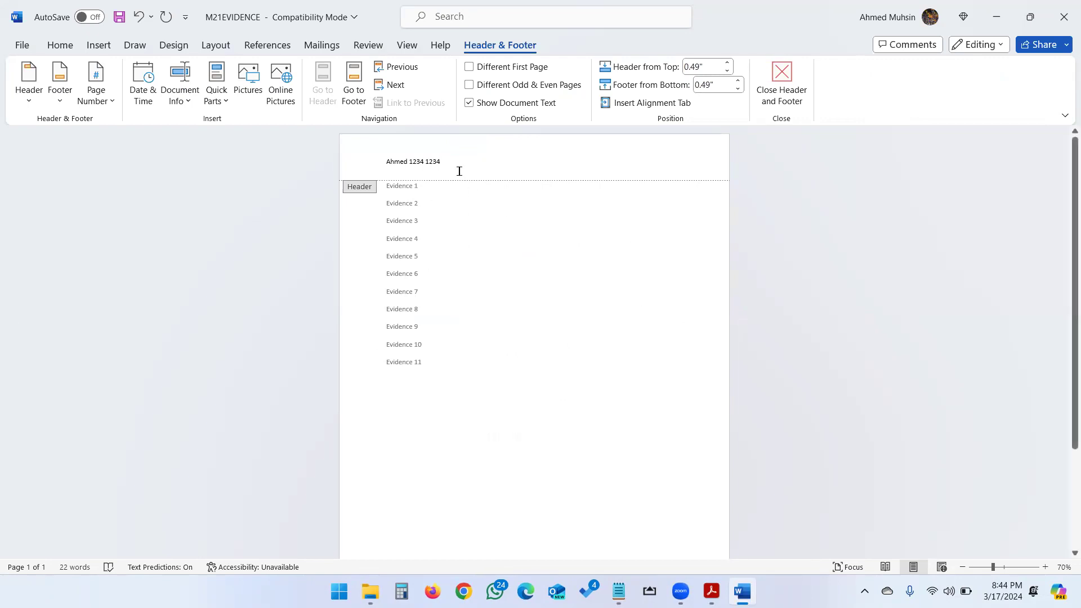
{"action": "left_click", "coordinate": [772, 100]}
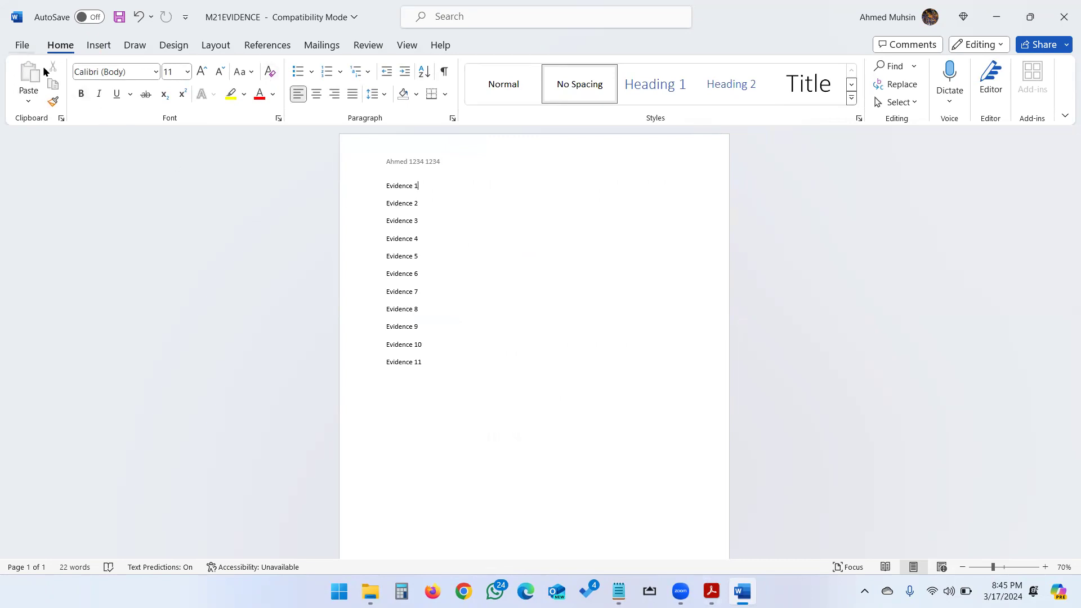
- Save a copy of the evidence document in the exam folder as M21EVIDENCE followed by the candidate number, in Rich Text Format
{"action": "key", "text": "alt+f"}
{"action": "left_click", "coordinate": [17, 262]}
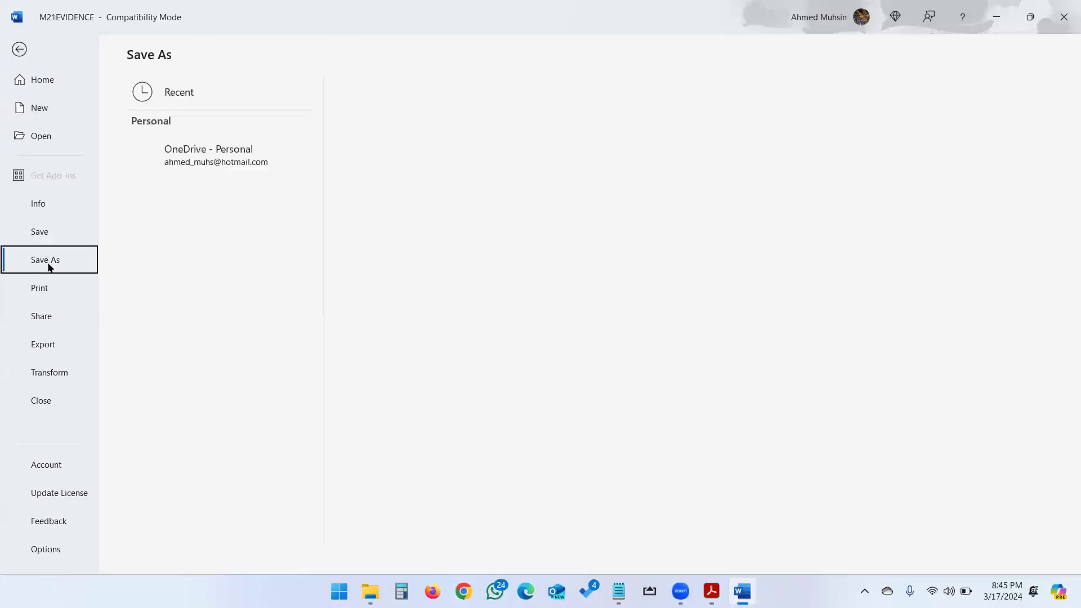
{"action": "left_click", "coordinate": [181, 373]}
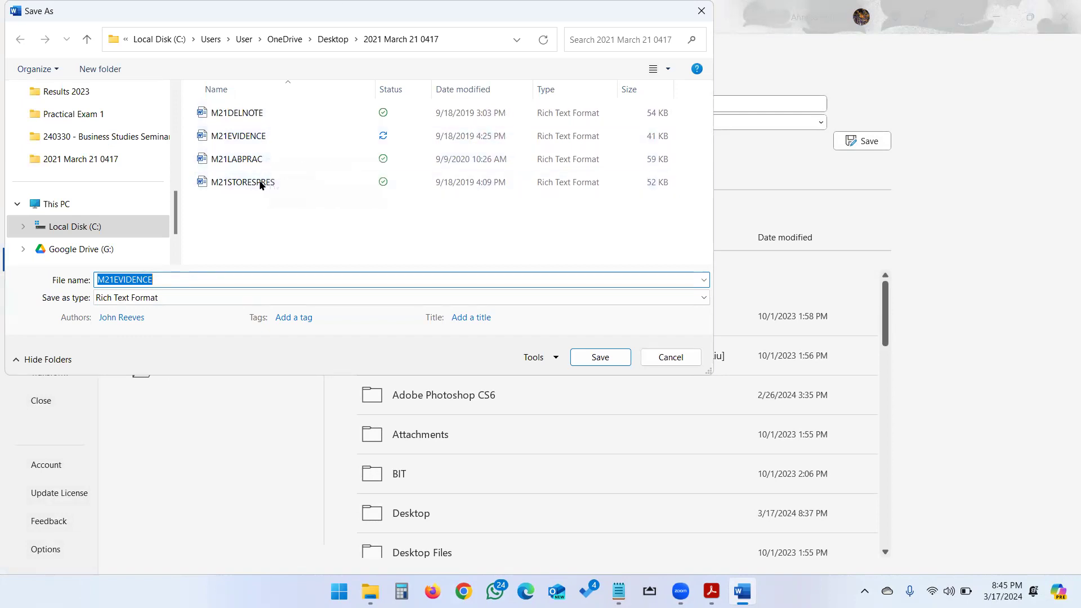
{"action": "left_click", "coordinate": [251, 277]}
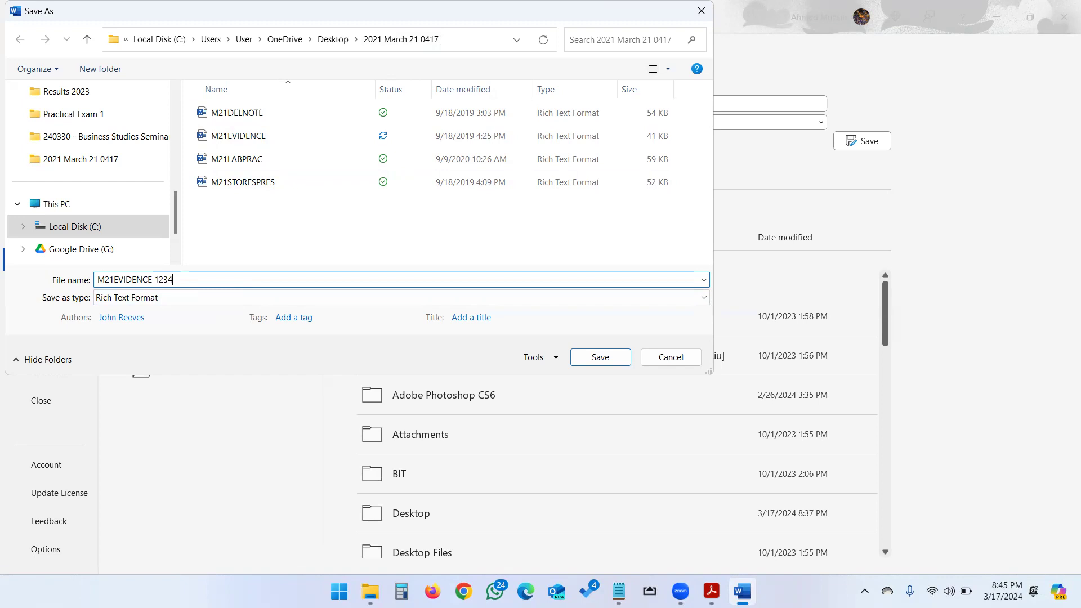
{"action": "left_click", "coordinate": [593, 357]}
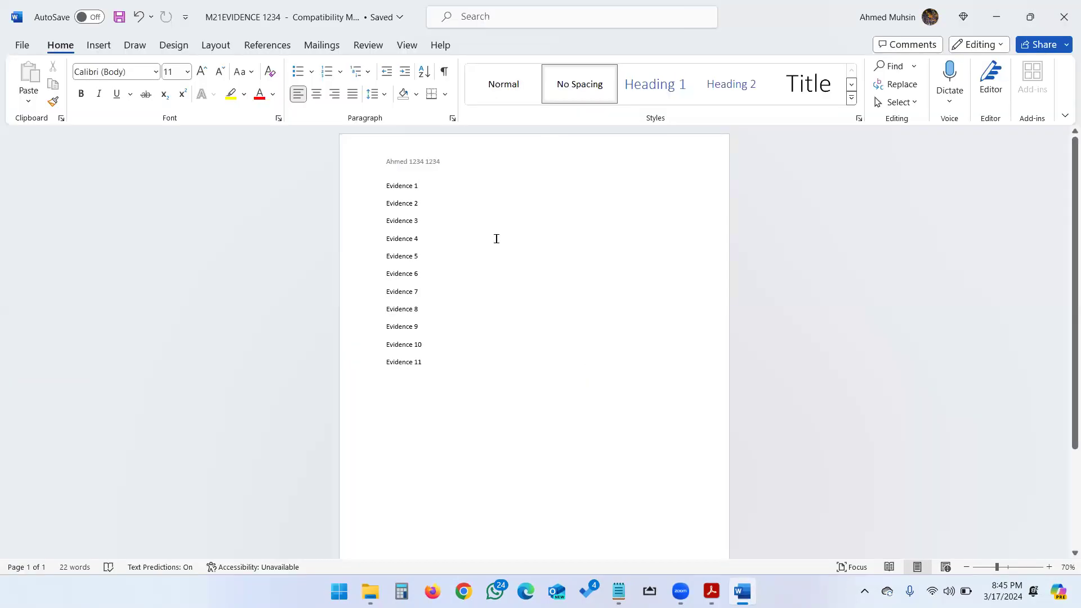
- Return to the question paper and read Task 2 step 1 on opening M21LABPRAC.rtf and saving it as M21LABWORK
{"action": "left_click", "coordinate": [711, 591]}
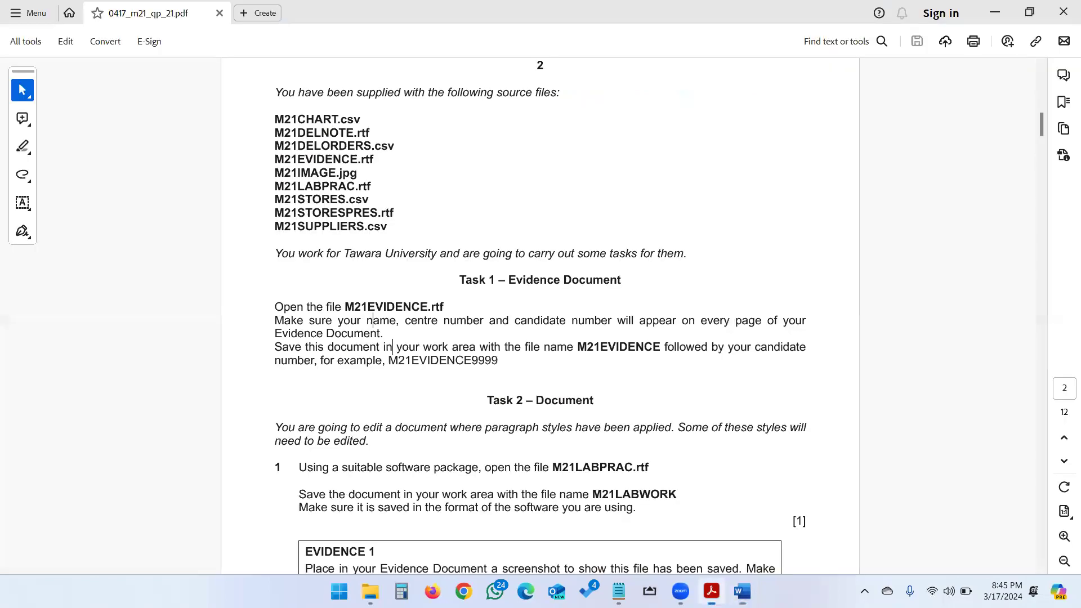
{"action": "scroll", "coordinate": [552, 250], "scroll_direction": "down", "scroll_amount": 2}
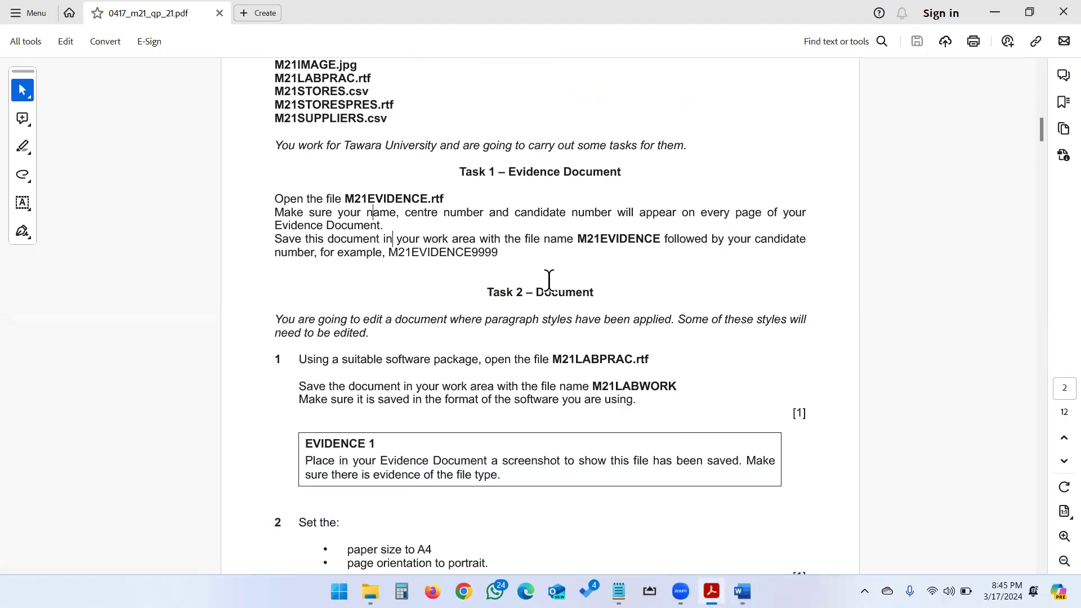
{"action": "left_click_drag", "start_coordinate": [482, 293], "coordinate": [586, 303]}
{"action": "left_click", "coordinate": [507, 297]}
{"action": "scroll", "coordinate": [480, 299], "scroll_direction": "down", "scroll_amount": 1}
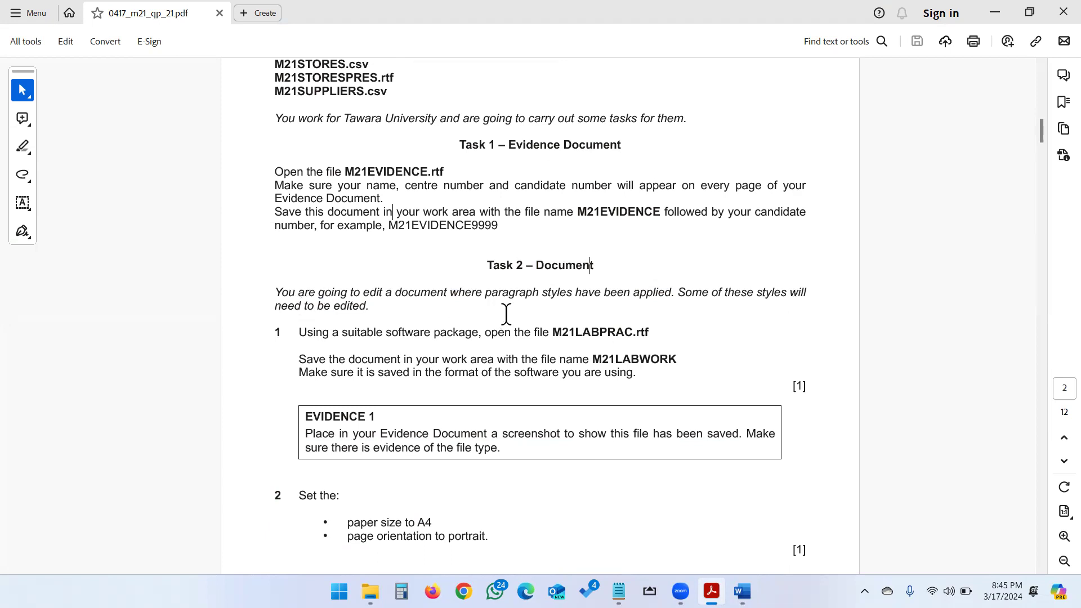
{"action": "scroll", "coordinate": [505, 312], "scroll_direction": "down", "scroll_amount": 3}
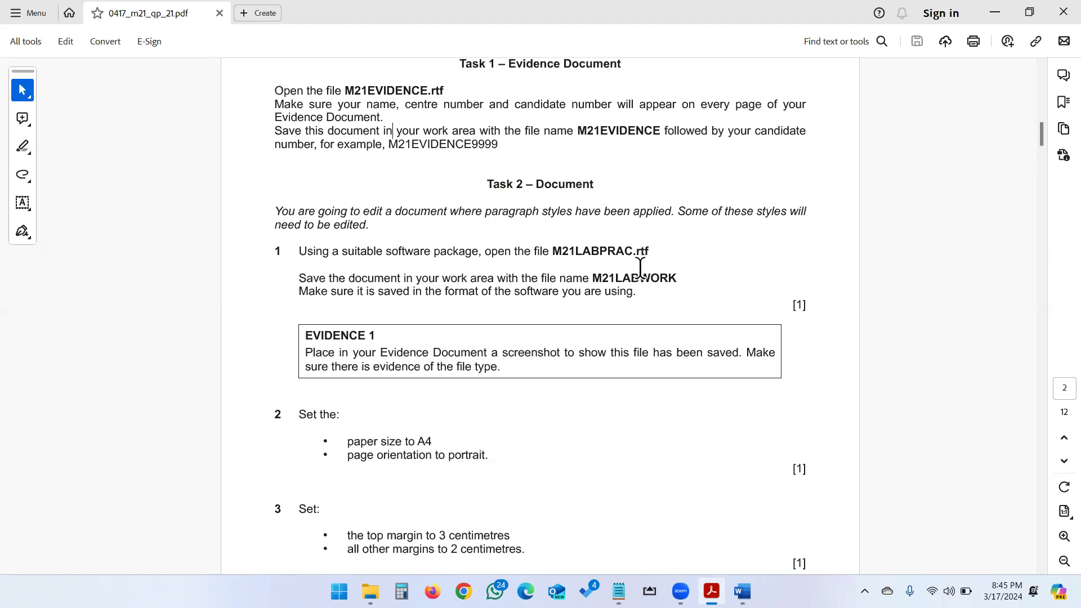
{"action": "left_click_drag", "start_coordinate": [350, 269], "coordinate": [622, 276]}
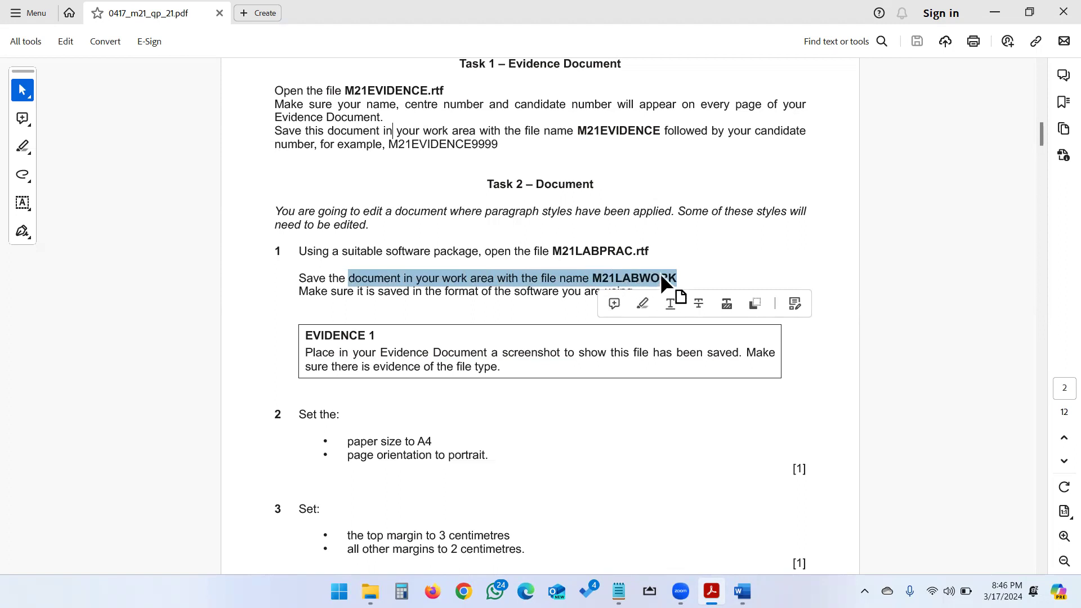
{"action": "left_click", "coordinate": [709, 276]}
{"action": "left_click_drag", "start_coordinate": [382, 290], "coordinate": [632, 292]}
{"action": "left_click", "coordinate": [454, 349]}
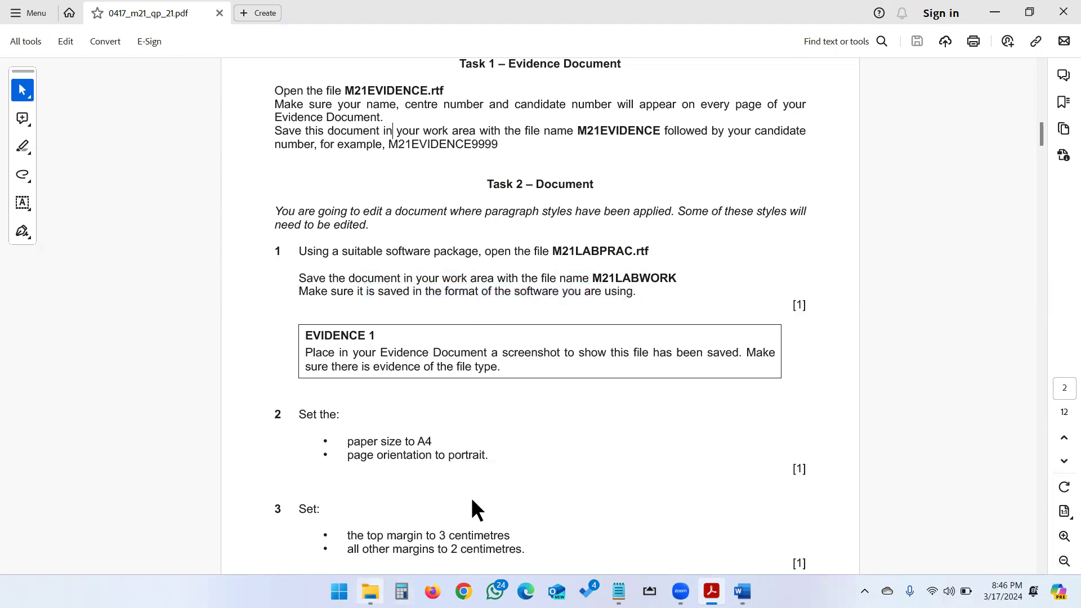
- Open the M21LABPRAC Rich Text file from the 2021 March 21 0417 folder in Word
{"action": "double_click", "coordinate": [572, 251]}
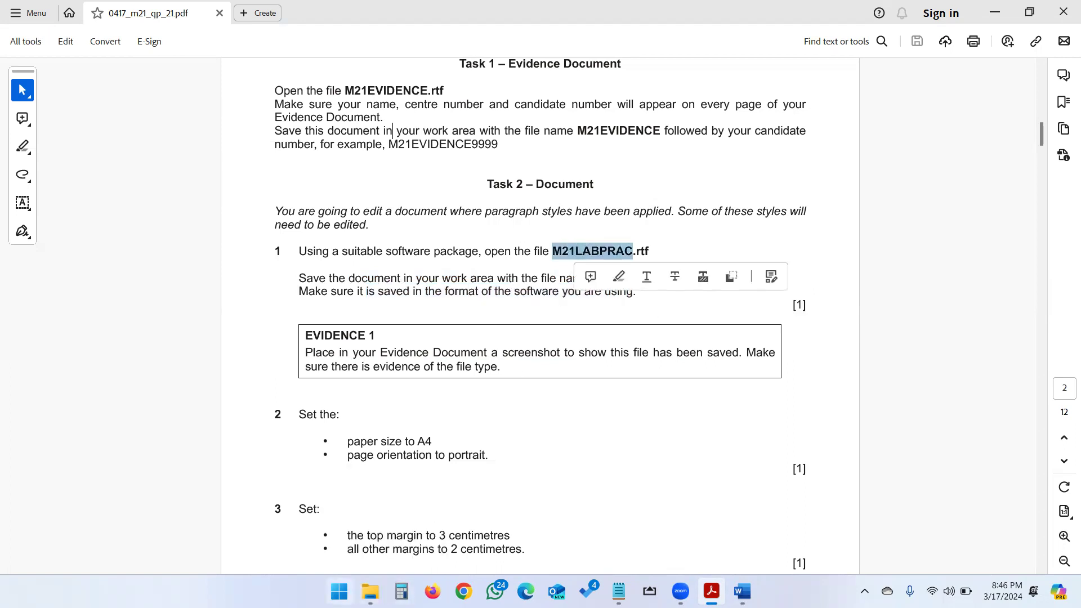
{"action": "left_click", "coordinate": [370, 591]}
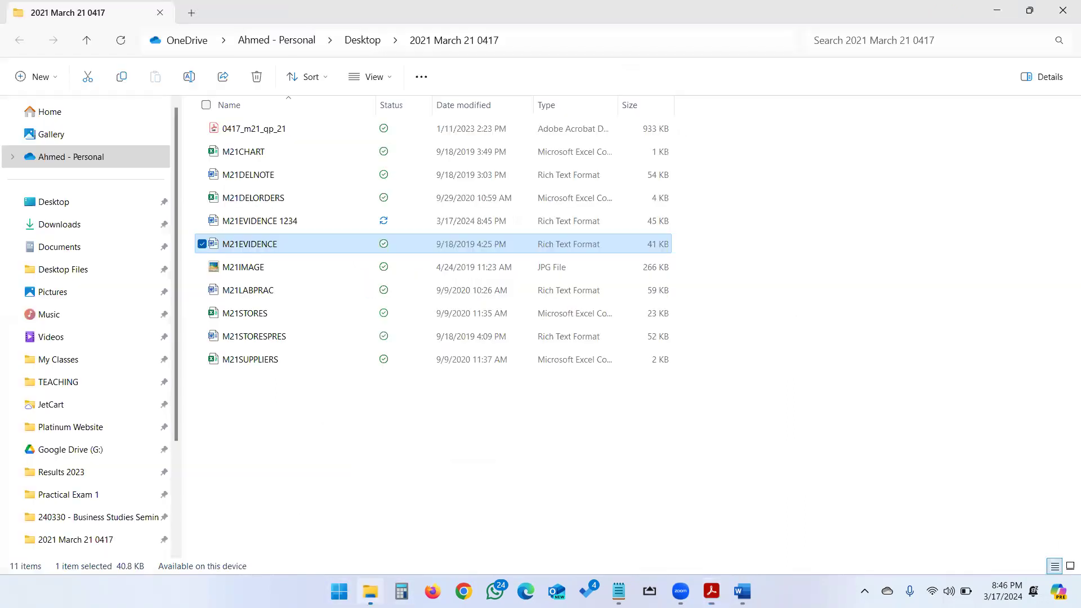
{"action": "double_click", "coordinate": [275, 289]}
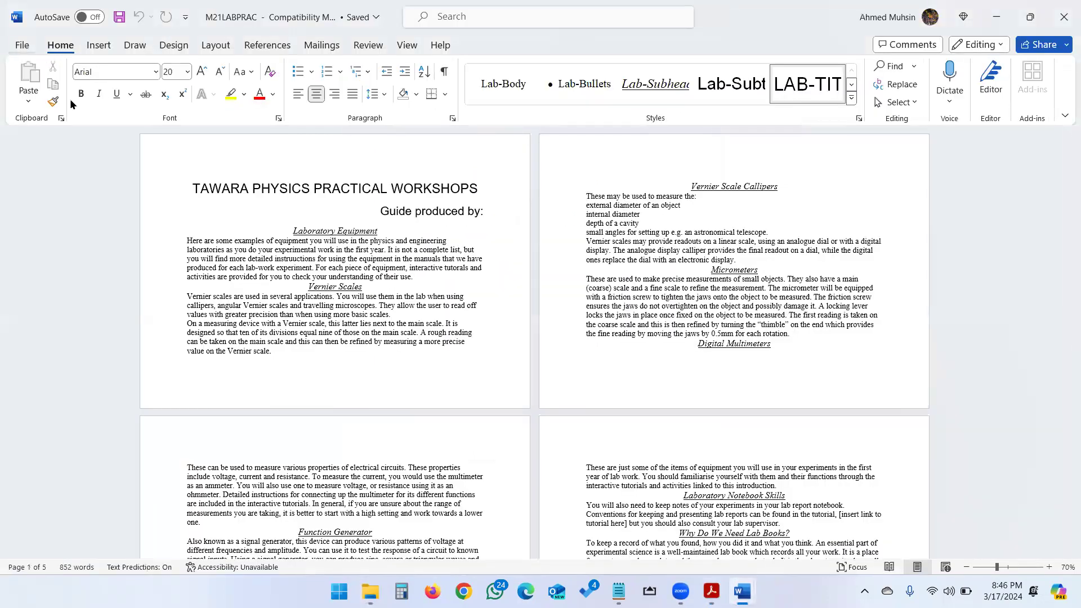
- Start saving a copy of the document in the exam folder under the name M21LABWORK, as given in the question paper
{"action": "left_click", "coordinate": [22, 45]}
{"action": "left_click", "coordinate": [63, 260]}
{"action": "left_click", "coordinate": [181, 370]}
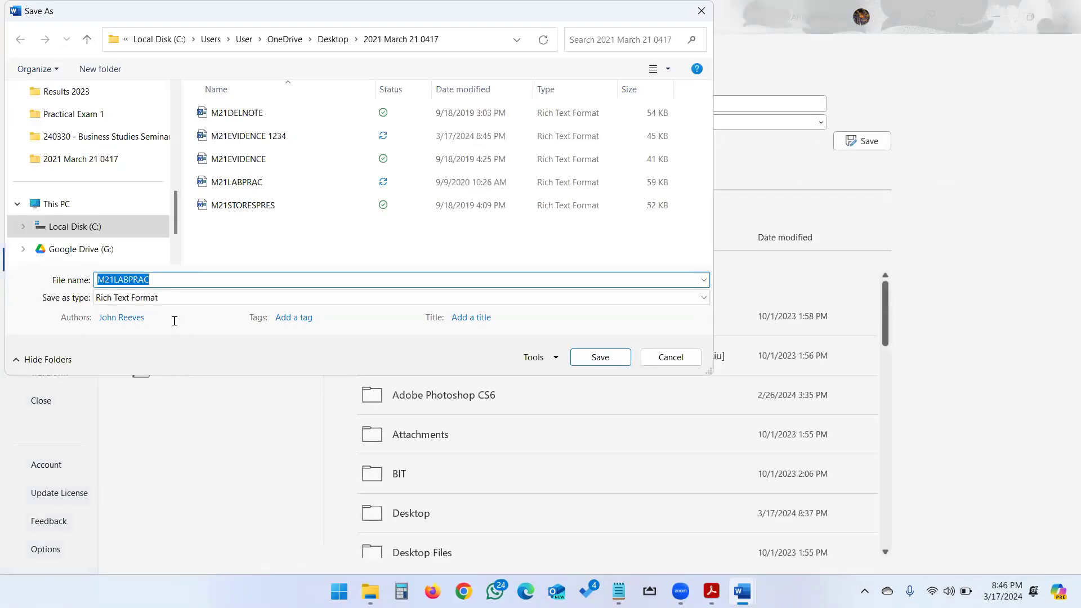
{"action": "left_click", "coordinate": [158, 280]}
{"action": "key", "text": "alt+Tab"}
{"action": "key", "text": "alt+Tab"}
{"action": "key", "text": "alt+Tab"}
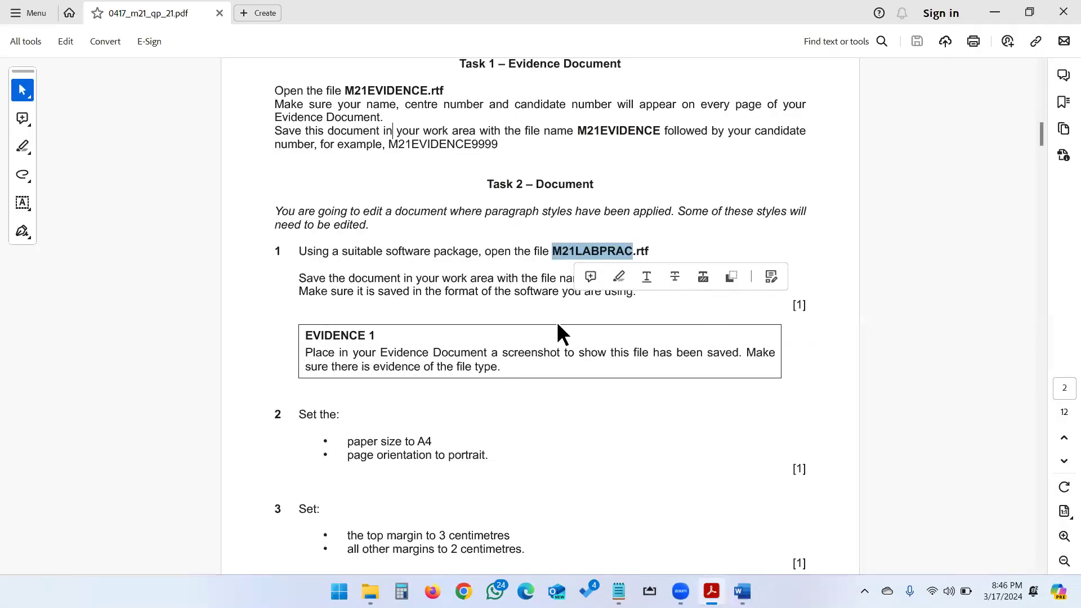
{"action": "left_click", "coordinate": [551, 367]}
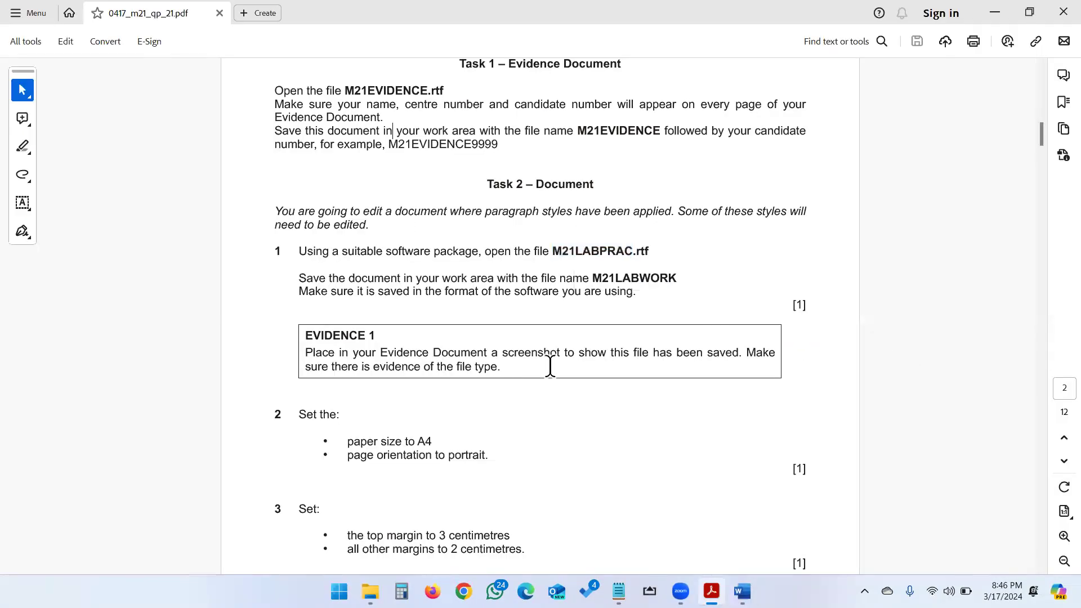
{"action": "double_click", "coordinate": [634, 279]}
{"action": "key", "text": "alt+Tab"}
{"action": "left_click", "coordinate": [158, 280]}
{"action": "key", "text": "BackSpace"}
{"action": "key", "text": "BackSpace"}
{"action": "key", "text": "BackSpace"}
{"action": "key", "text": "BackSpace"}
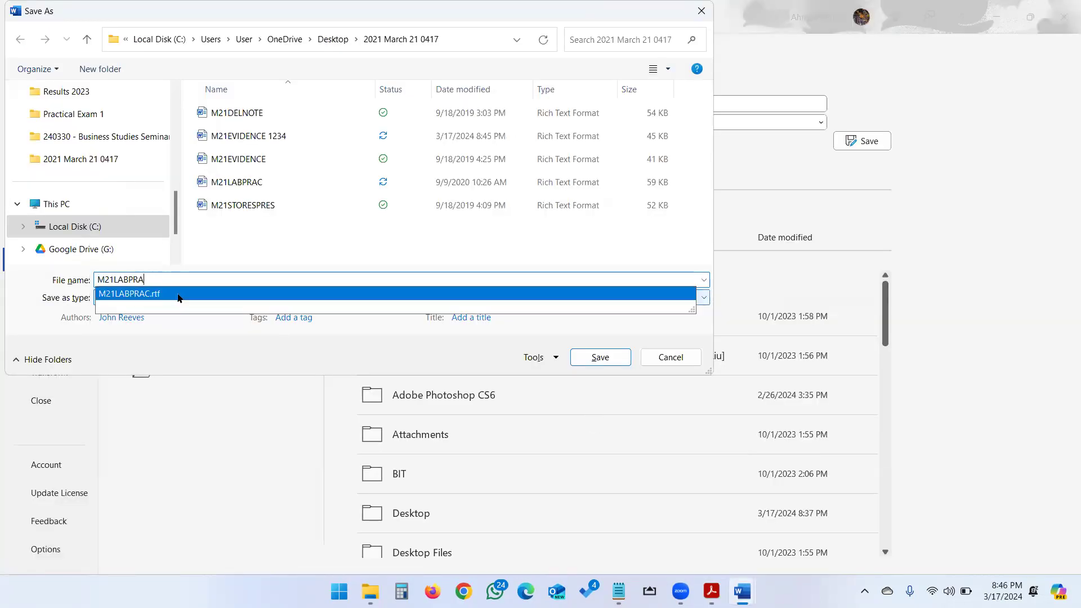
{"action": "type", "text": "WORK"}
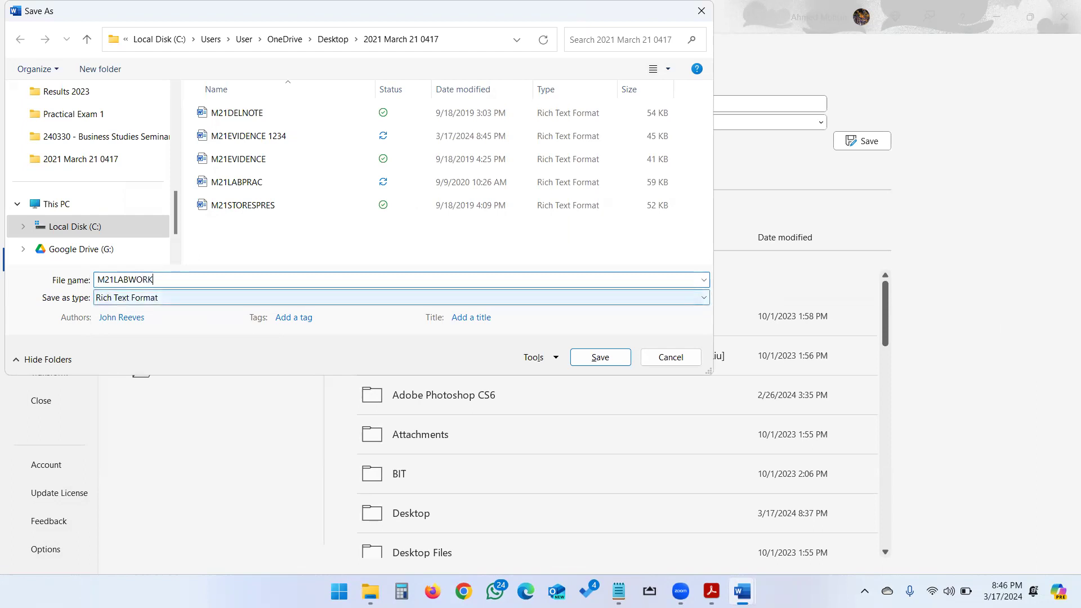
- Check the required format in the question paper and save M21LABWORK as a Word Document, accepting the upgrade to the newest file format
{"action": "key", "text": "Caps_Lock"}
{"action": "key", "text": "alt+Tab"}
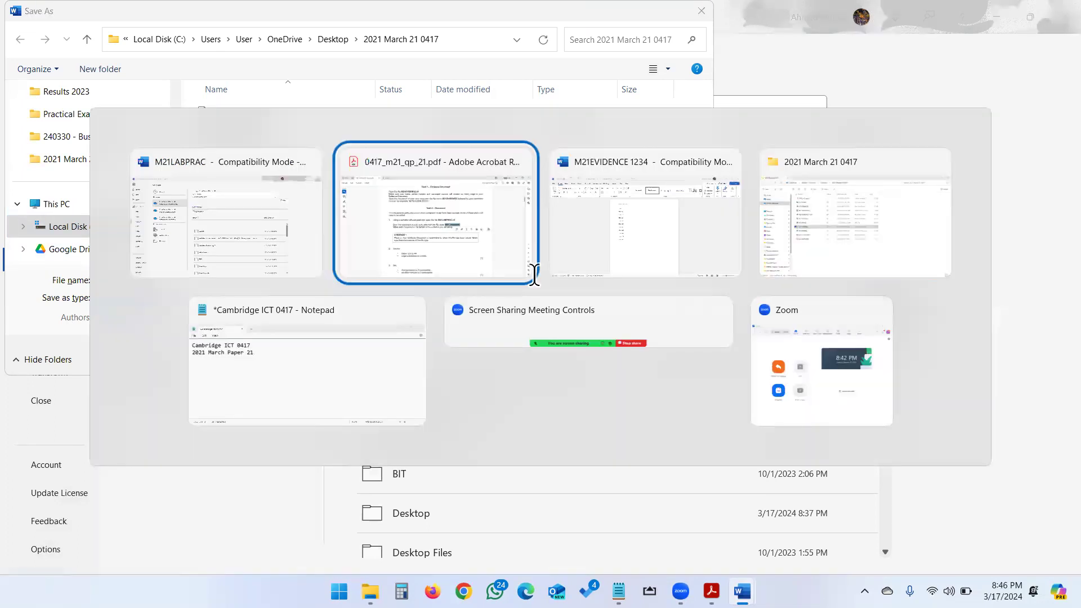
{"action": "left_click_drag", "start_coordinate": [338, 292], "coordinate": [620, 302]}
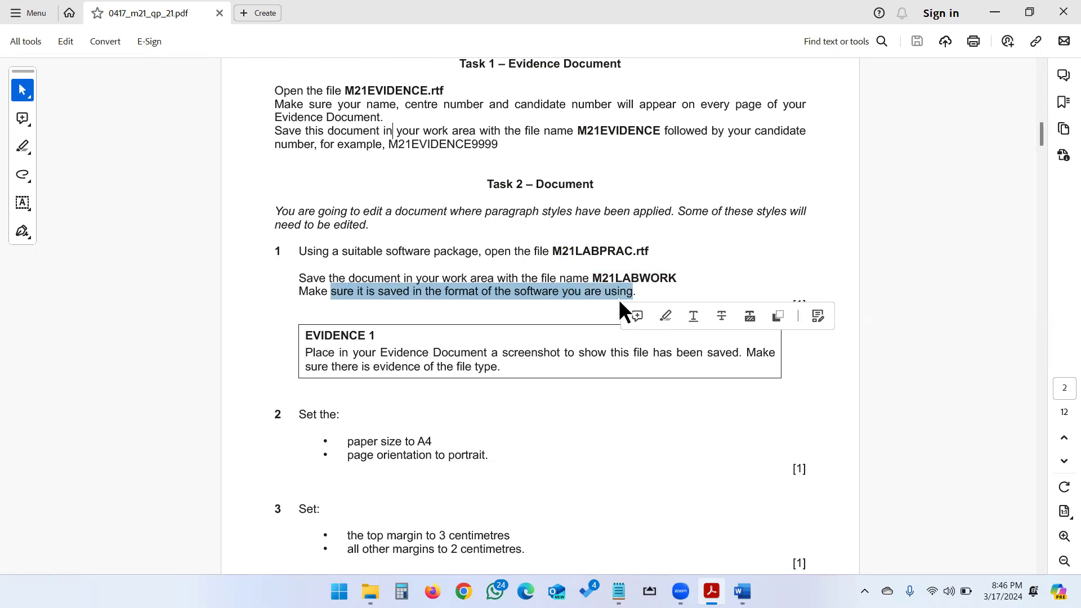
{"action": "key", "text": "alt+Tab"}
{"action": "left_click", "coordinate": [438, 296]}
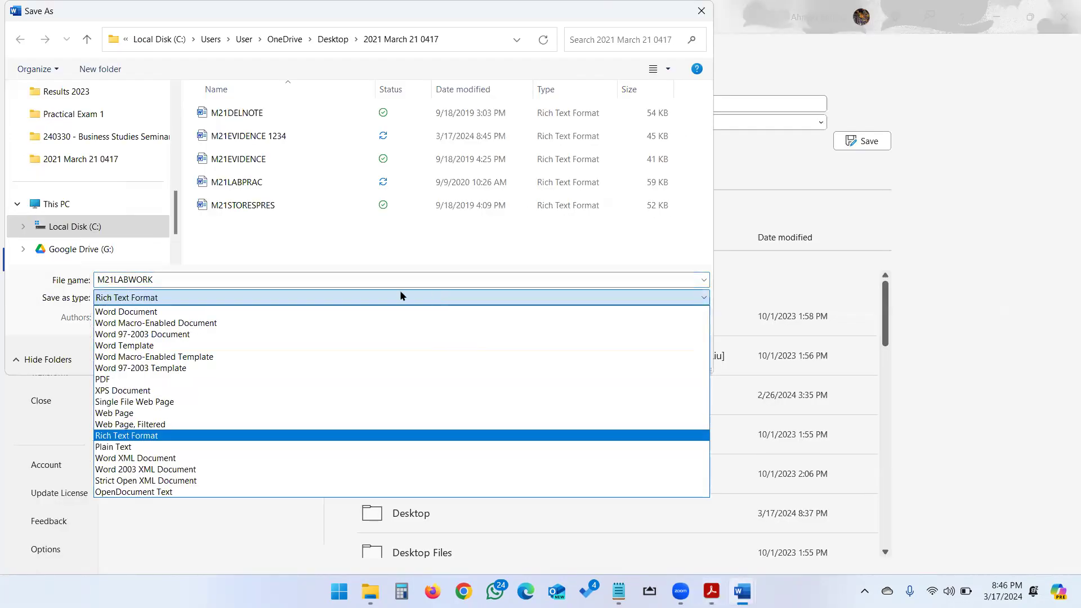
{"action": "left_click", "coordinate": [158, 316]}
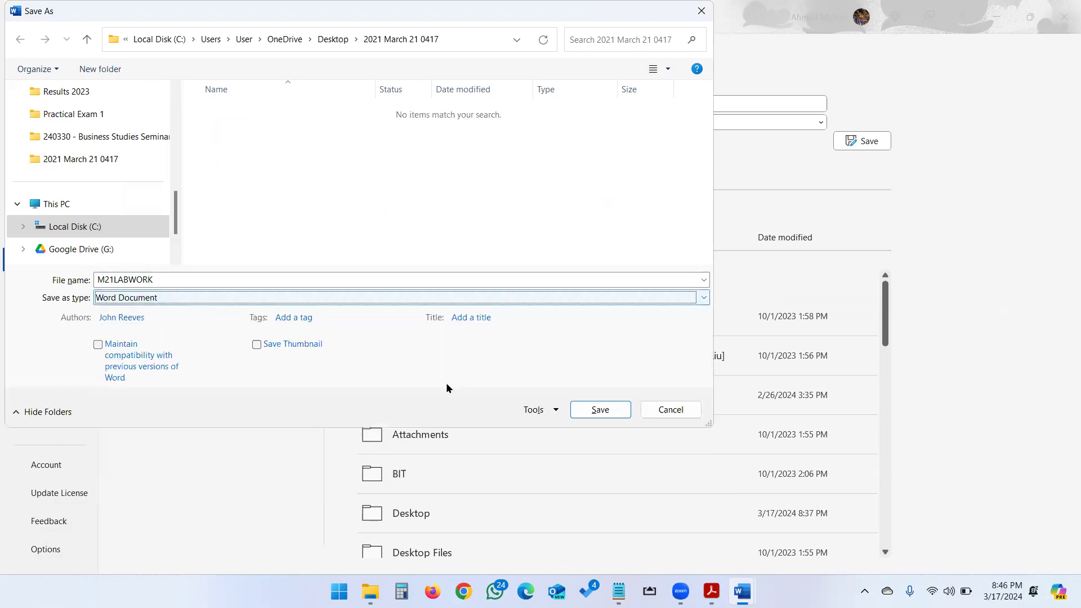
{"action": "left_click", "coordinate": [594, 413]}
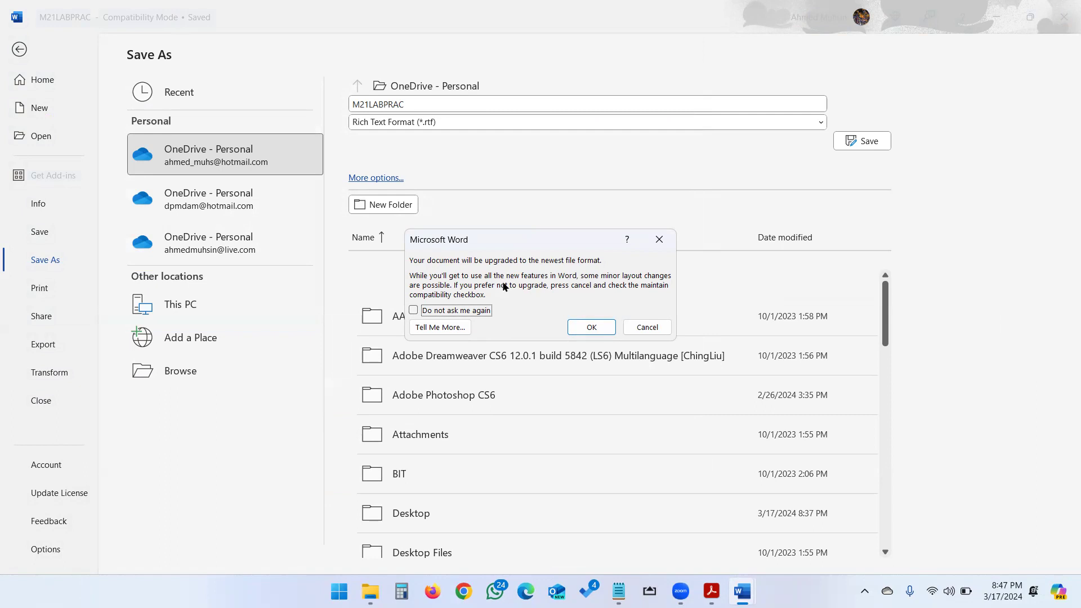
{"action": "left_click", "coordinate": [590, 328]}
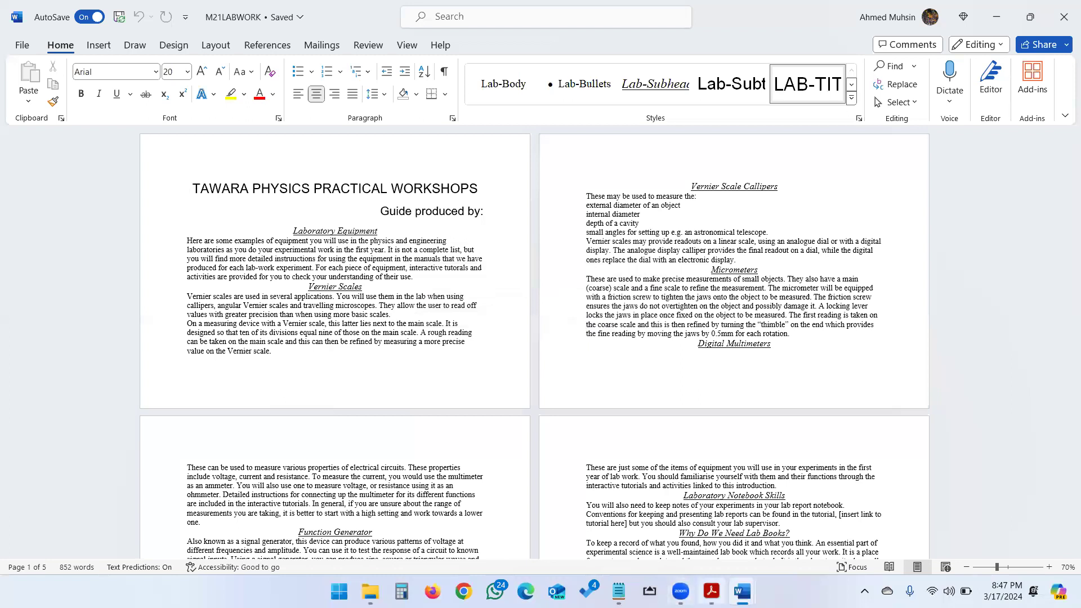
- Read the Evidence 1 requirement and compare the exam folder's large icons and Details views for evidence of the file type
{"action": "left_click", "coordinate": [711, 591]}
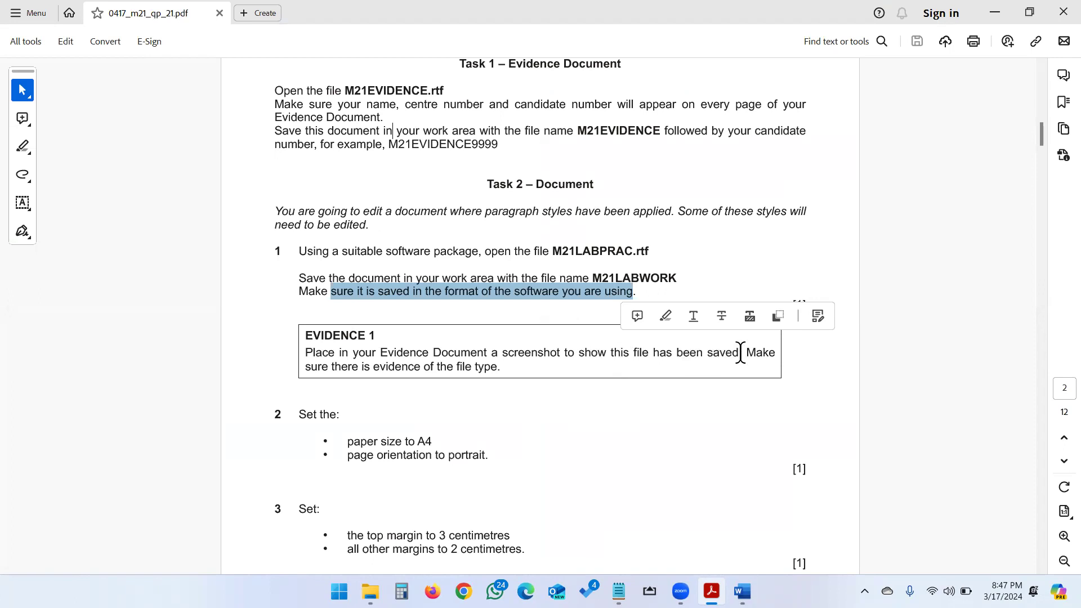
{"action": "left_click_drag", "start_coordinate": [299, 372], "coordinate": [515, 378]}
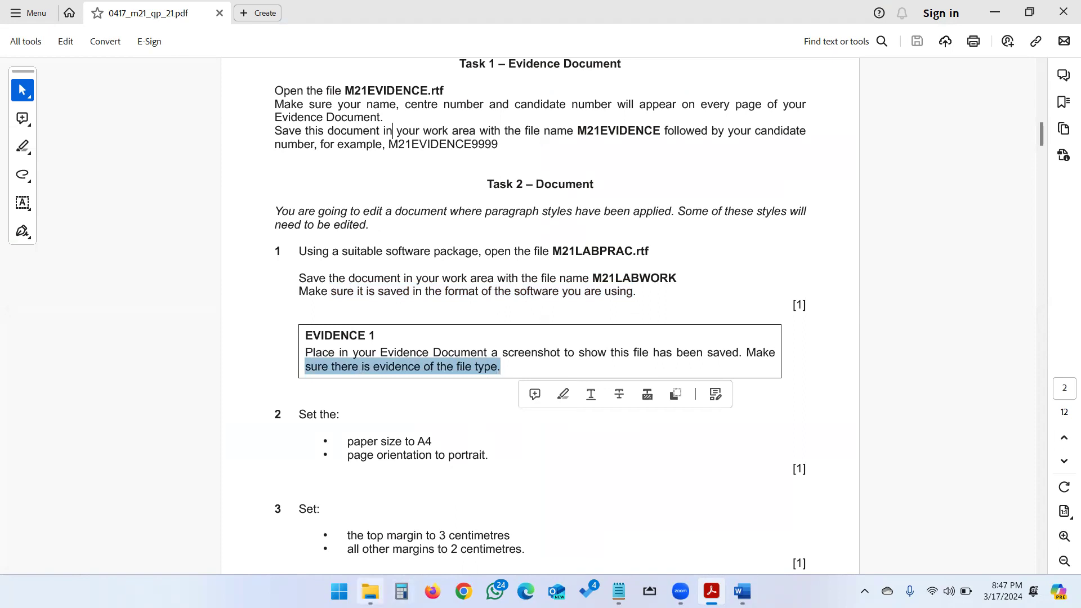
{"action": "left_click", "coordinate": [370, 591]}
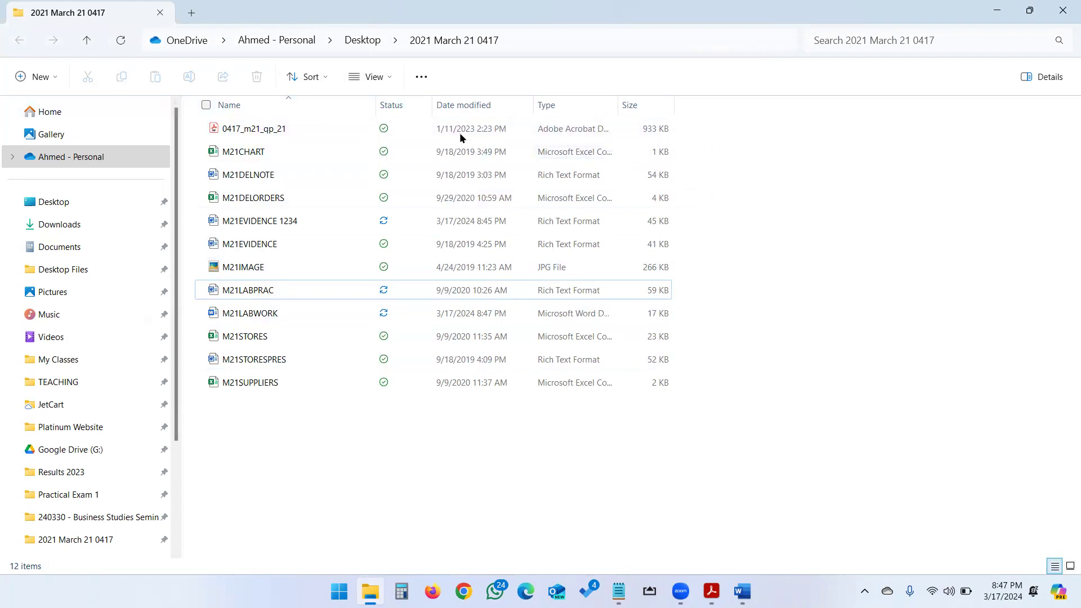
{"action": "left_click", "coordinate": [370, 80]}
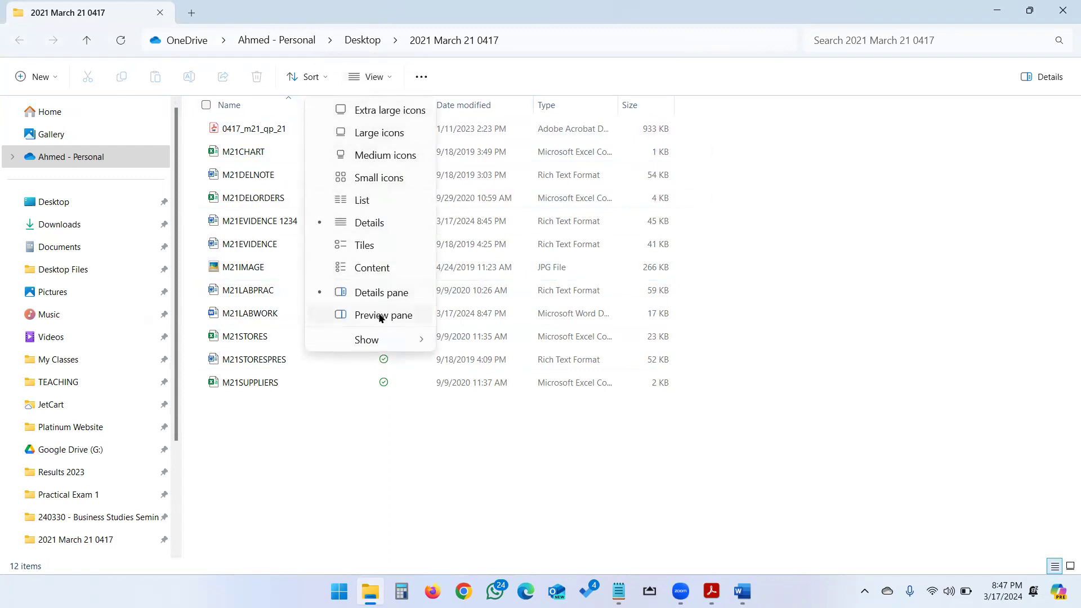
{"action": "left_click", "coordinate": [385, 138]}
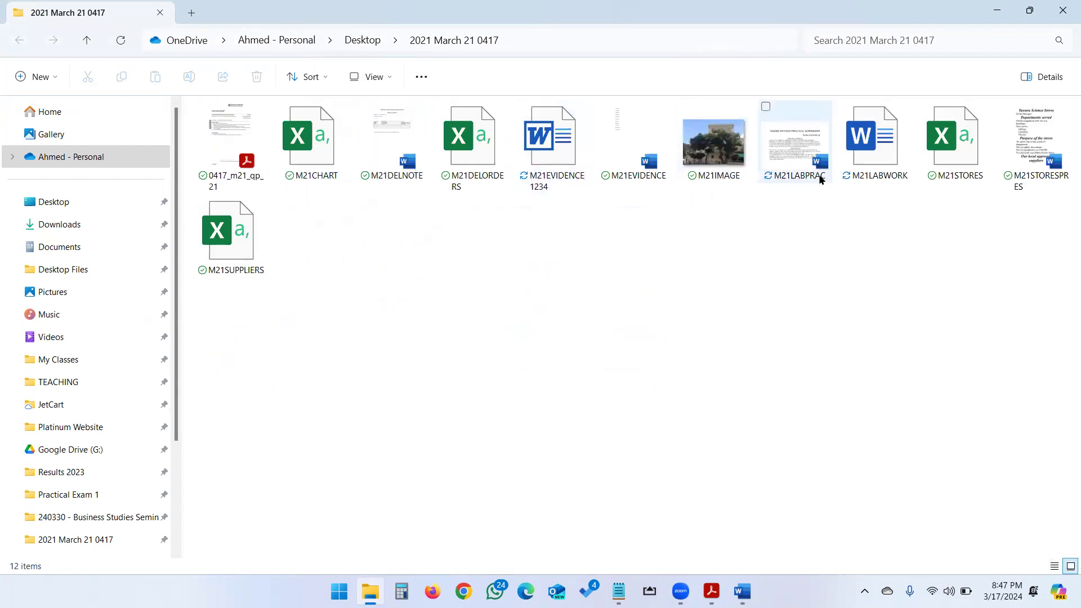
{"action": "left_click", "coordinate": [374, 79]}
{"action": "left_click", "coordinate": [379, 221]}
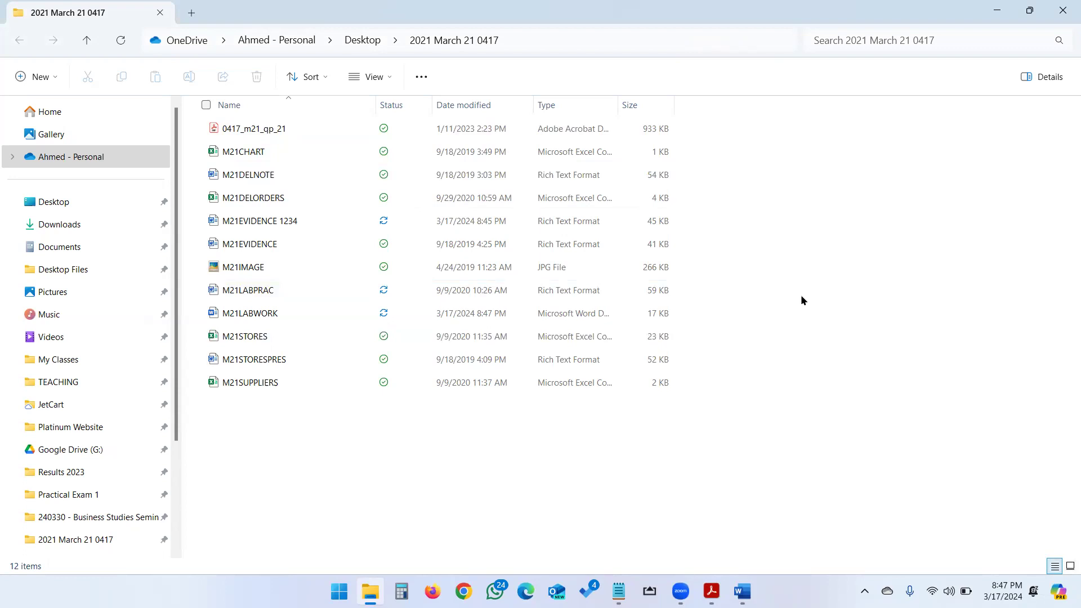
- Capture a full-screen screenshot of the exam folder's file list and paste it under Evidence 1 in the evidence document
{"action": "key", "text": "super+shift+s"}
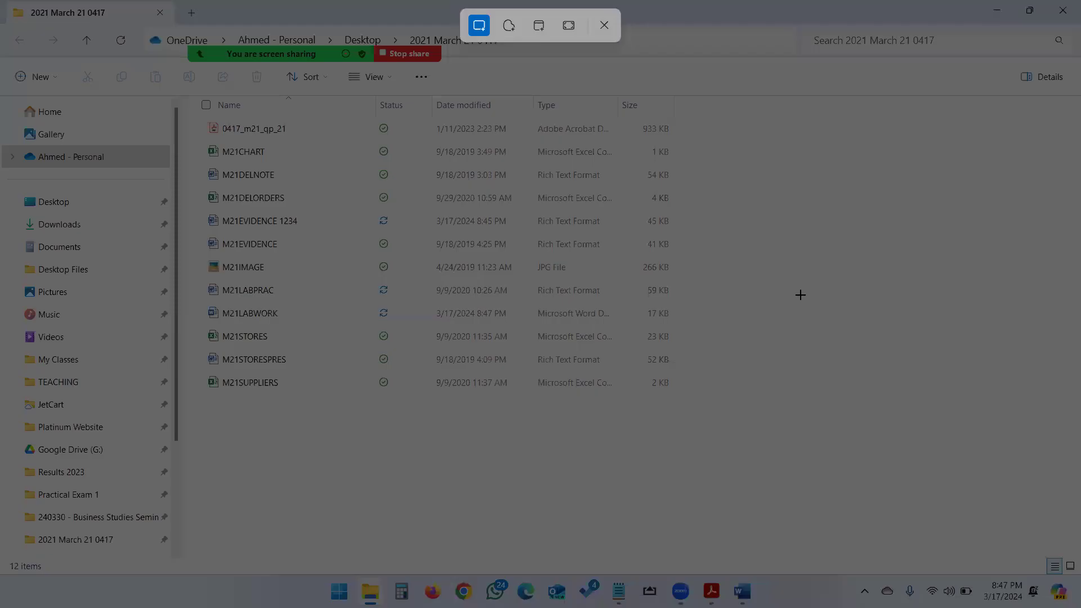
{"action": "left_click_drag", "start_coordinate": [8, 8], "coordinate": [1080, 607]}
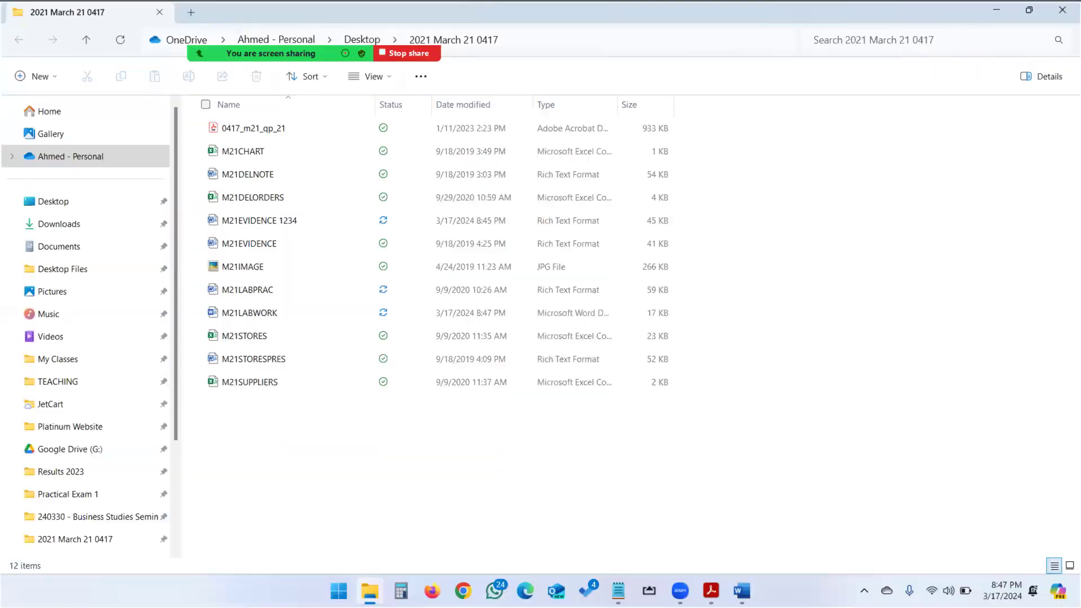
{"action": "mouse_move", "coordinate": [742, 592]}
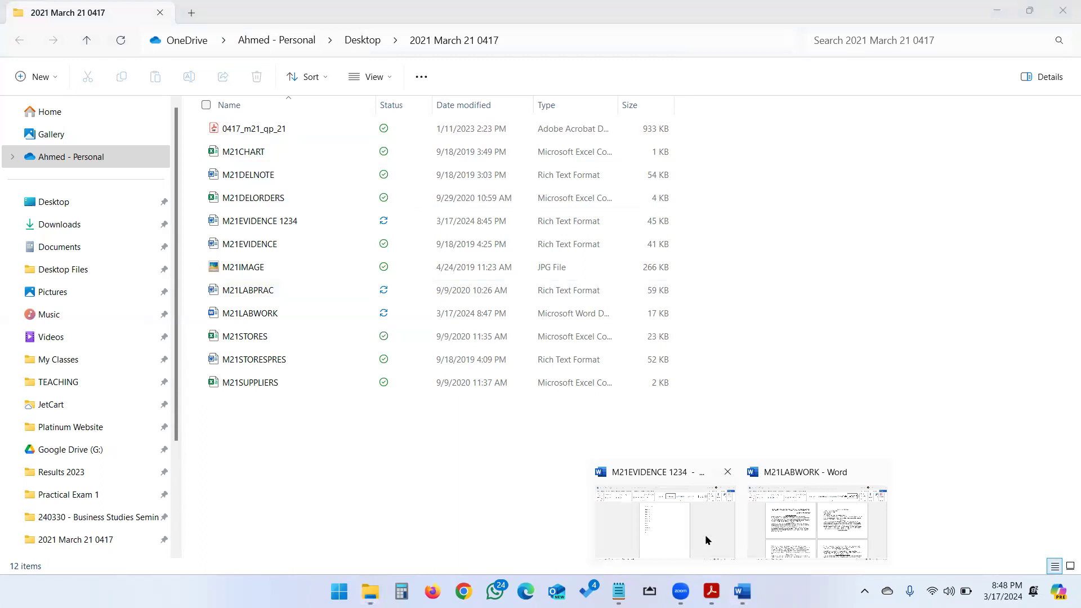
{"action": "left_click", "coordinate": [681, 505]}
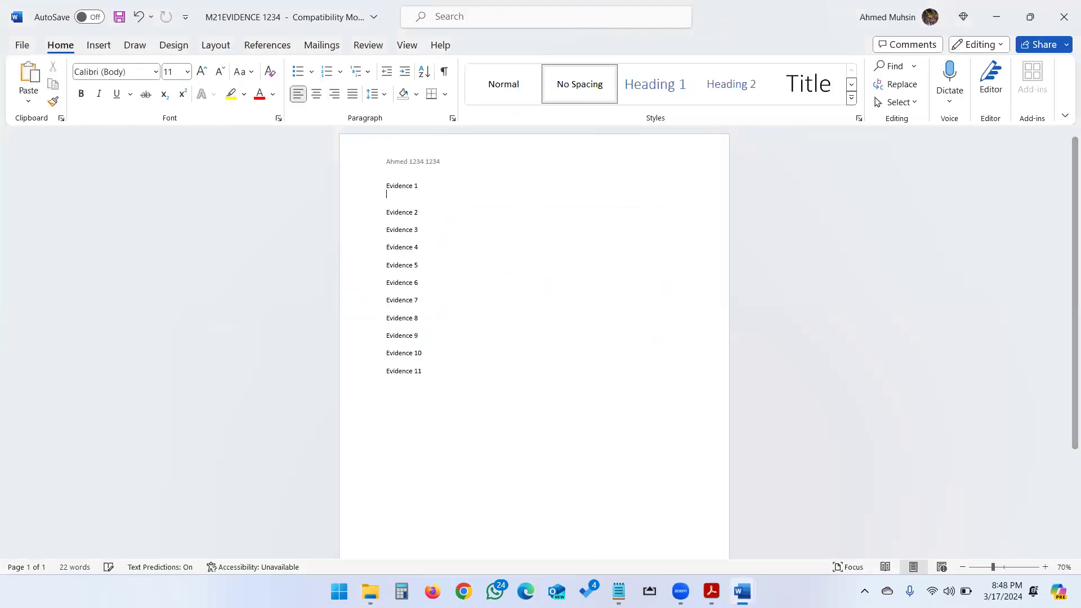
{"action": "left_click", "coordinate": [1044, 567]}
{"action": "left_click", "coordinate": [1045, 567]}
{"action": "left_click", "coordinate": [1045, 567]}
{"action": "left_click", "coordinate": [1044, 567]}
{"action": "left_click", "coordinate": [1045, 567]}
{"action": "left_click", "coordinate": [1045, 567]}
{"action": "left_click", "coordinate": [1045, 567]}
{"action": "left_click", "coordinate": [1044, 567]}
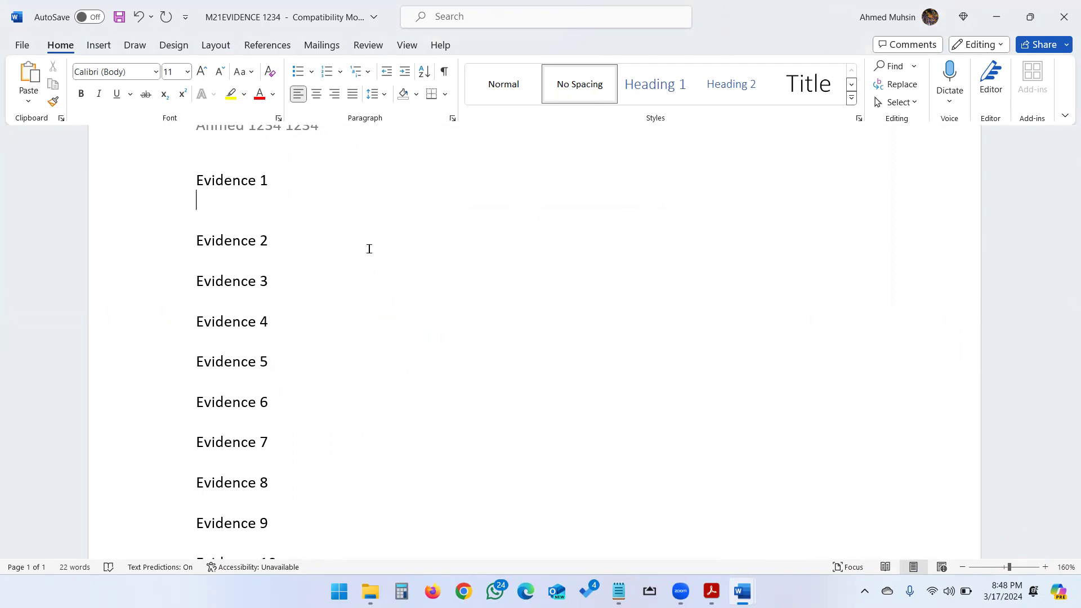
{"action": "key", "text": "ctrl+v"}
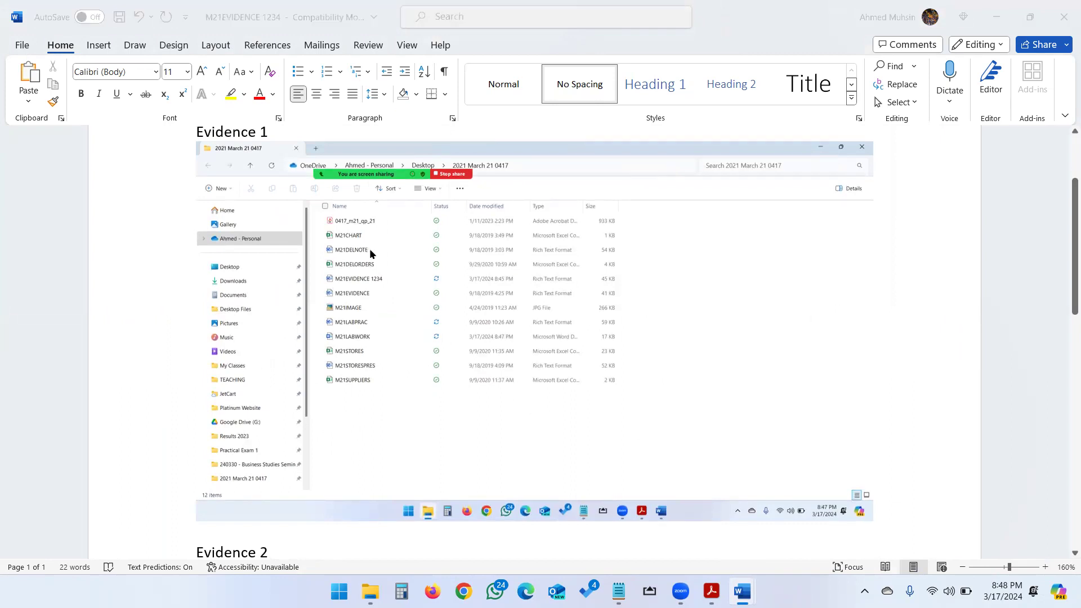
- Read Task 2 step 2 in the question paper and set the paper size of M21LABWORK to A4
{"action": "key", "text": "alt+Tab"}
{"action": "key", "text": "alt+Tab"}
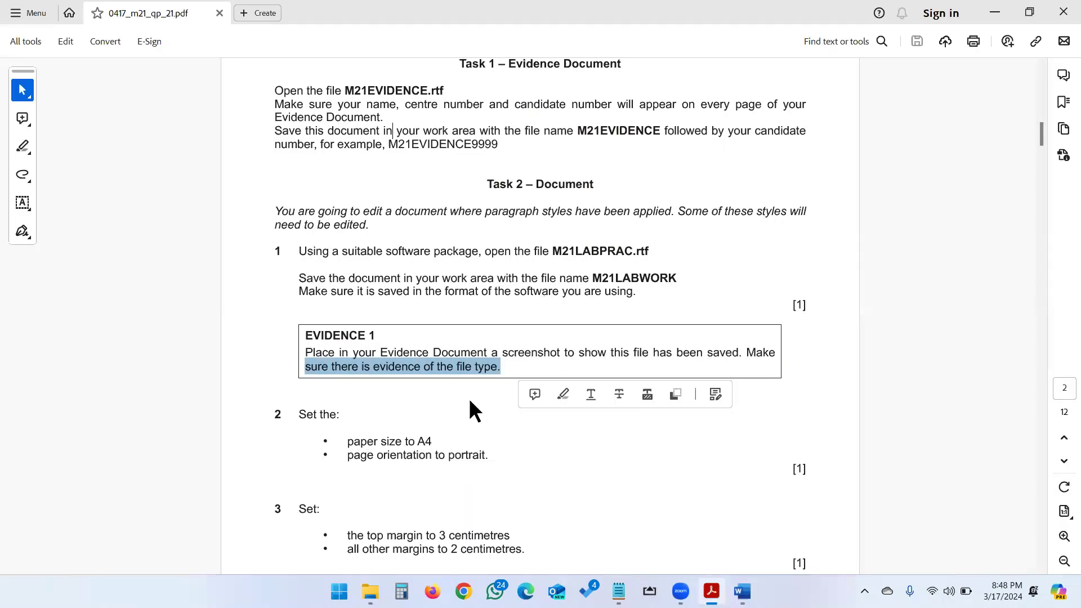
{"action": "scroll", "coordinate": [467, 399], "scroll_direction": "down", "scroll_amount": 2}
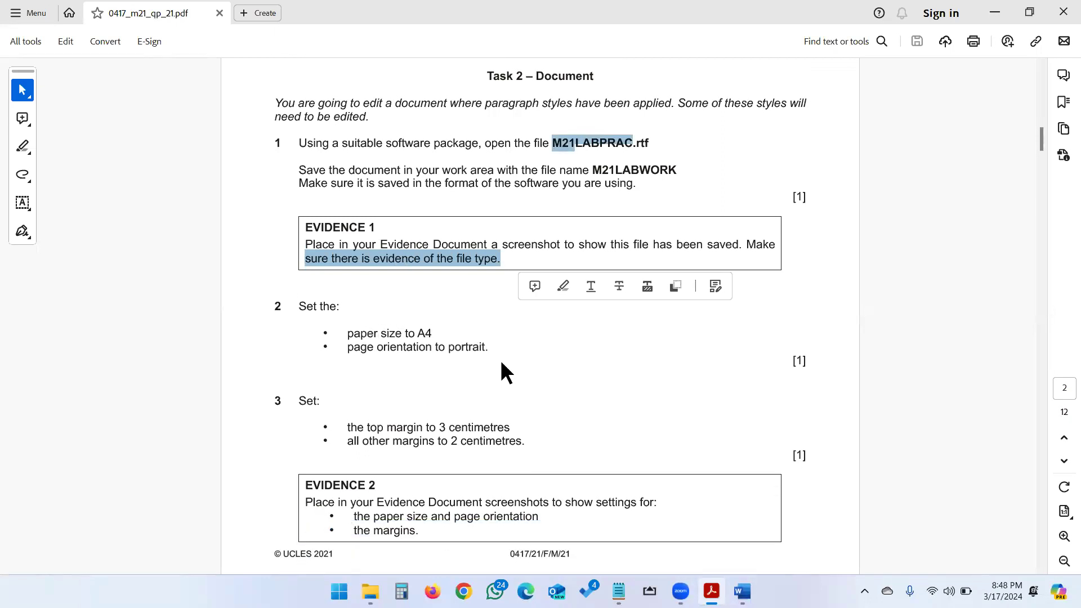
{"action": "key", "text": "alt+Tab"}
{"action": "key", "text": "alt+Tab"}
{"action": "key", "text": "alt+Tab"}
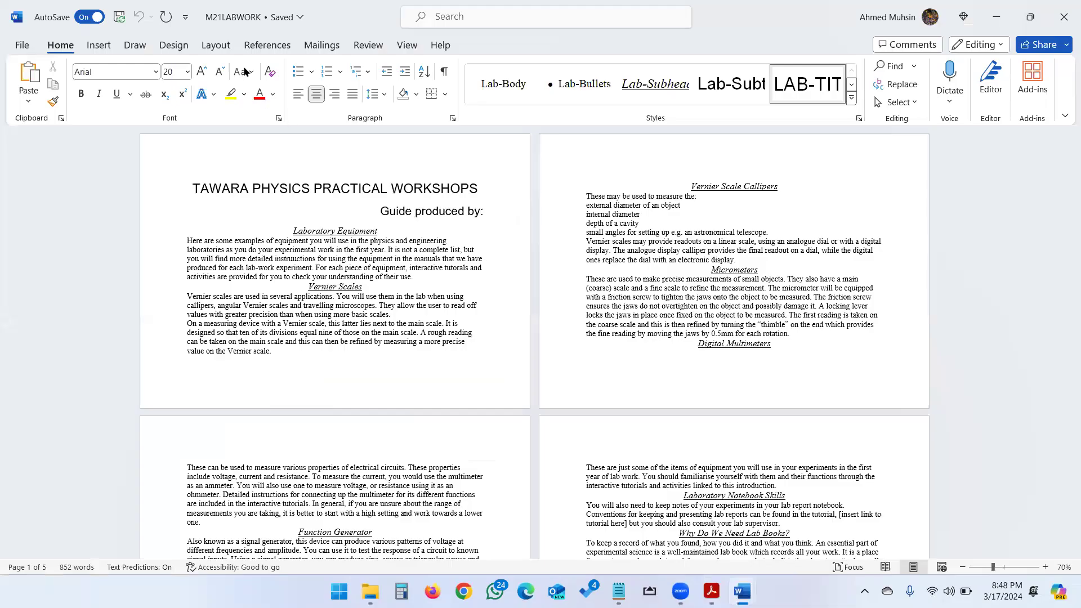
{"action": "left_click", "coordinate": [215, 45]}
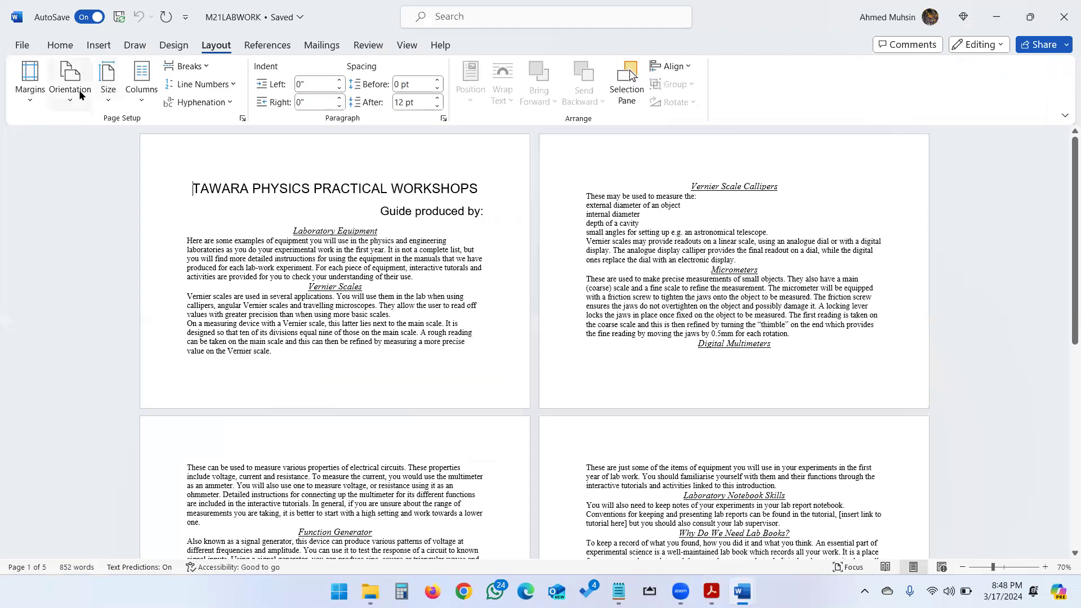
{"action": "left_click", "coordinate": [113, 100]}
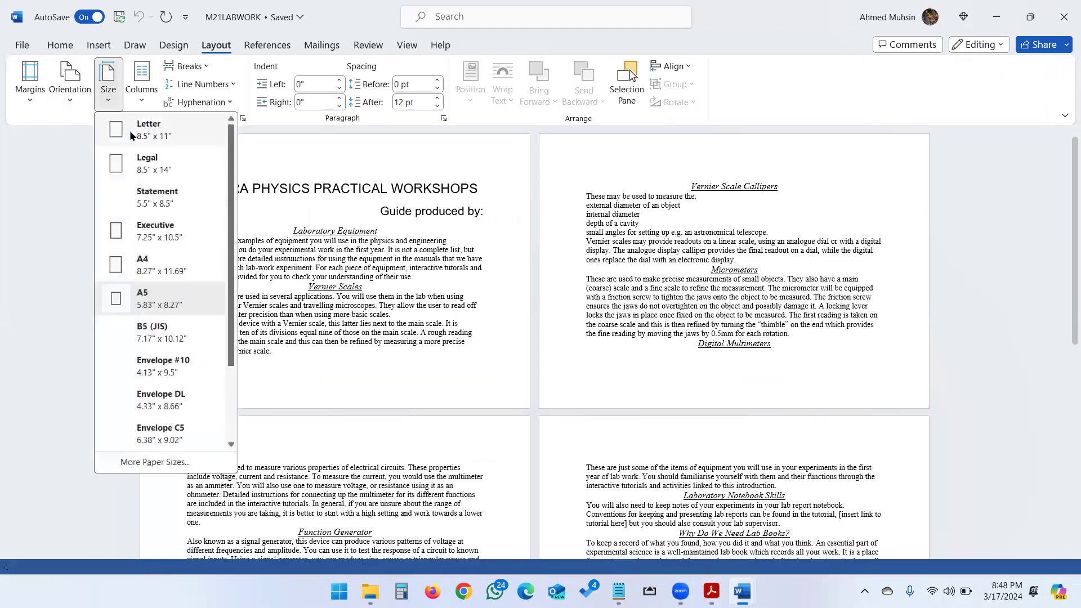
{"action": "left_click", "coordinate": [151, 269]}
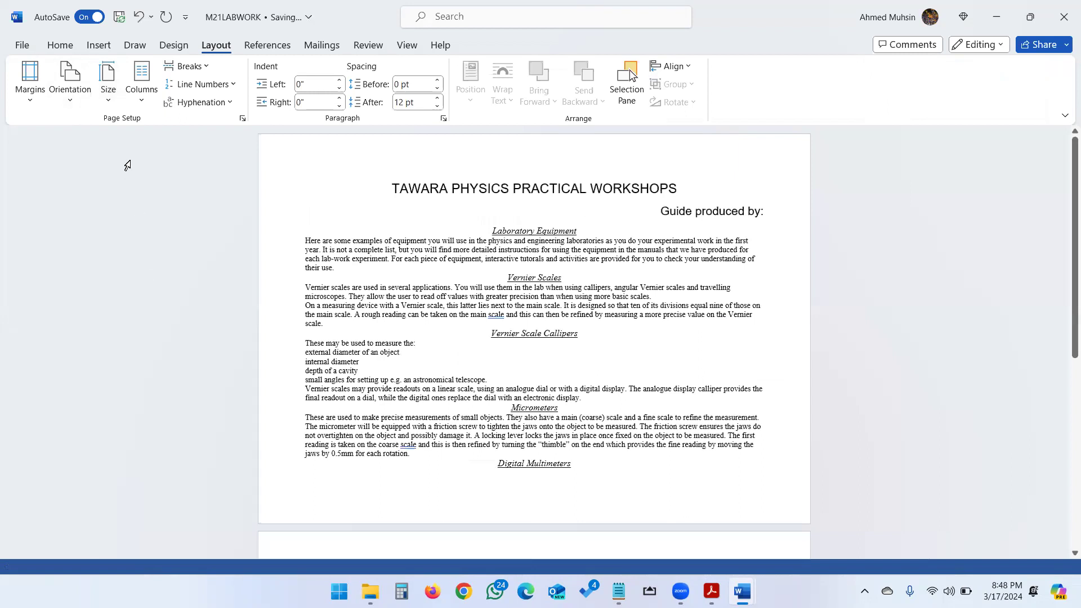
- Check the required page orientation in the question paper and set M21LABWORK to portrait
{"action": "left_click", "coordinate": [78, 98]}
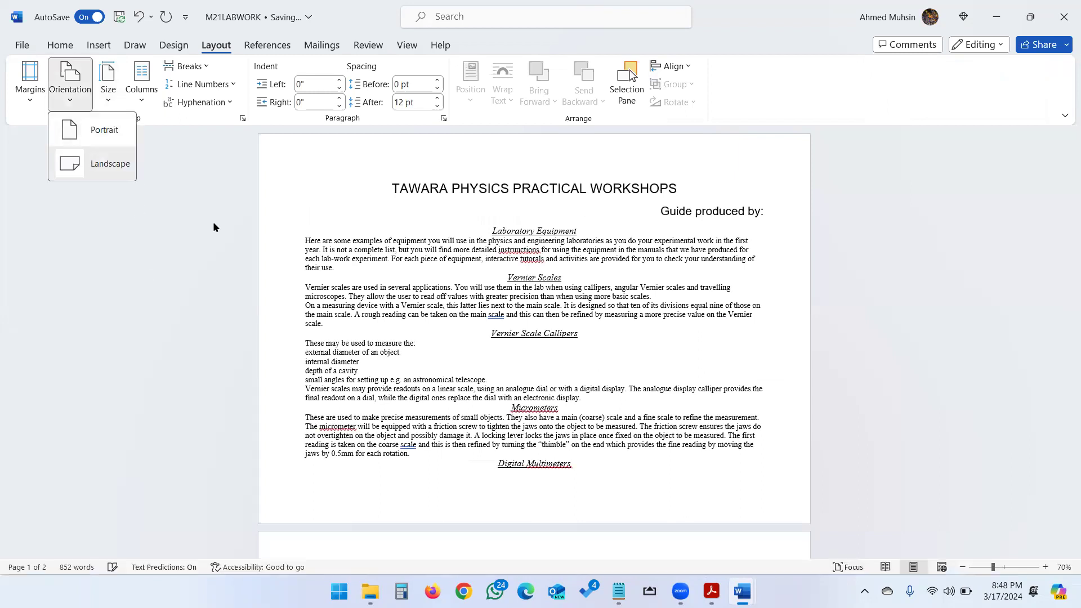
{"action": "left_click", "coordinate": [84, 162]}
{"action": "key", "text": "alt+Tab"}
{"action": "key", "text": "alt+Tab"}
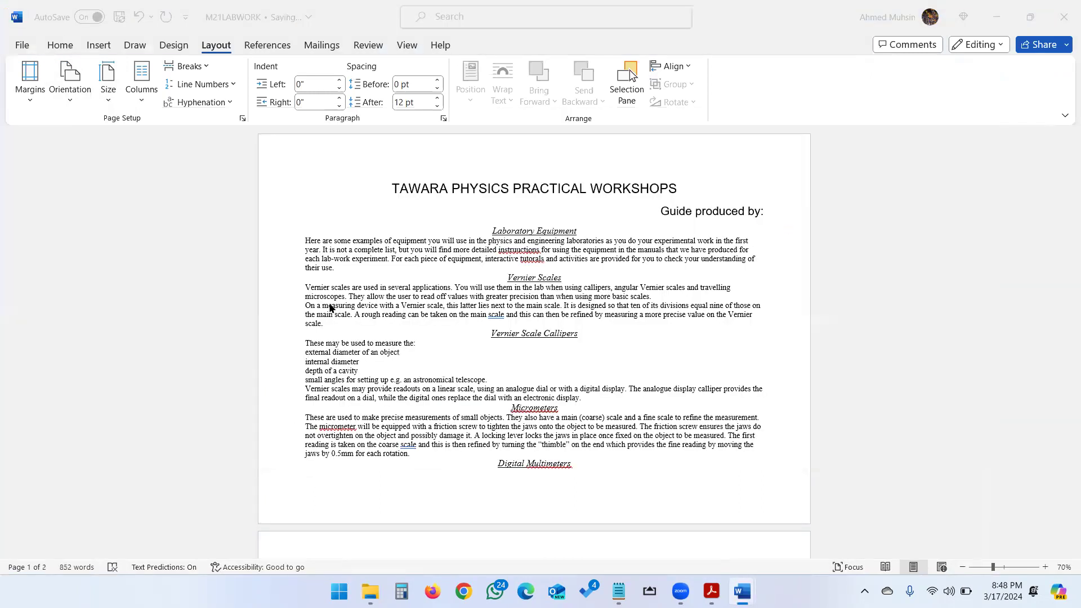
{"action": "double_click", "coordinate": [468, 347]}
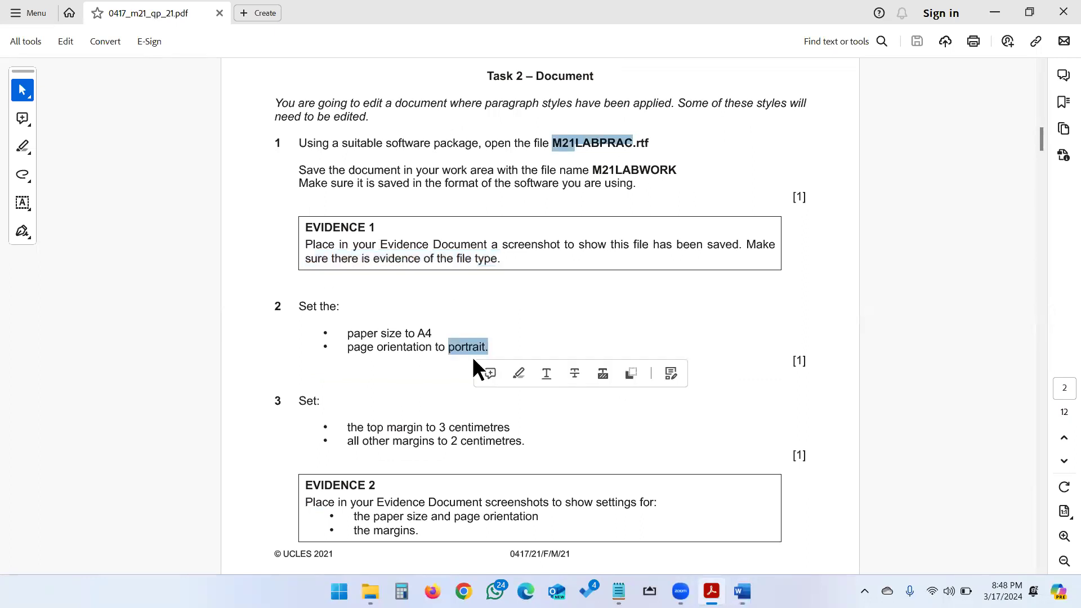
{"action": "key", "text": "alt+Tab"}
{"action": "key", "text": "alt+Tab"}
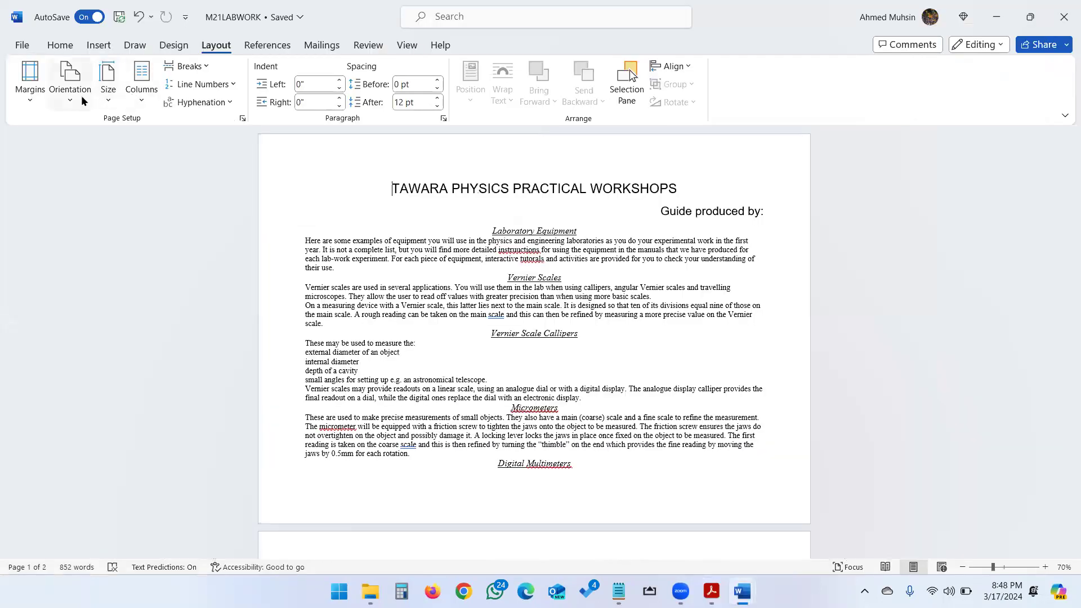
{"action": "left_click", "coordinate": [82, 101]}
{"action": "left_click", "coordinate": [96, 163]}
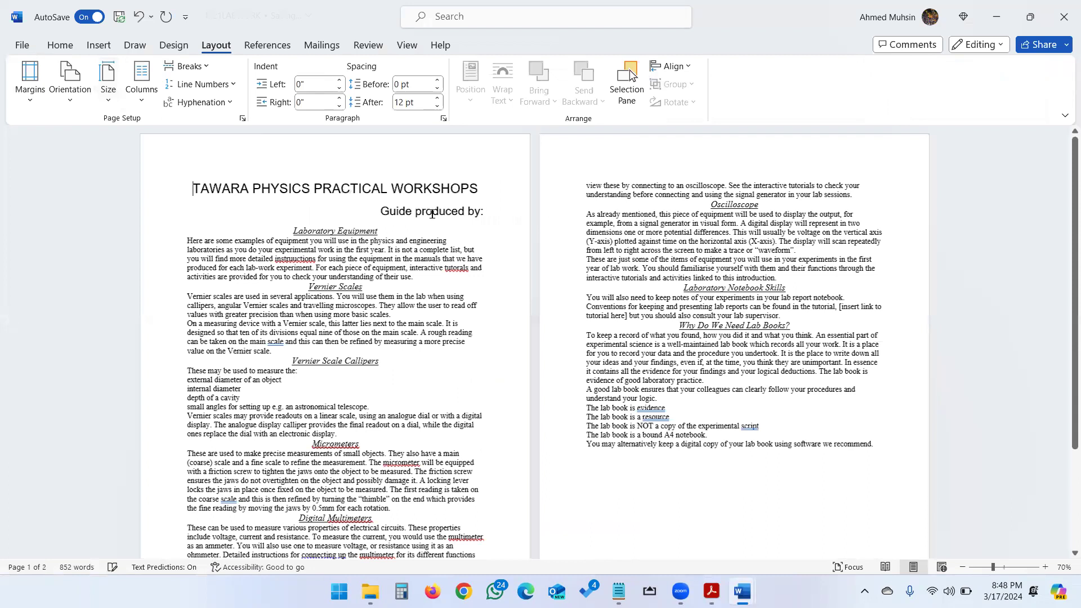
- Read the margin requirements of Task 2 step 3 in the question paper and look over the page edges in M21LABWORK
{"action": "key", "text": "alt+Tab"}
{"action": "scroll", "coordinate": [581, 304], "scroll_direction": "down", "scroll_amount": 2}
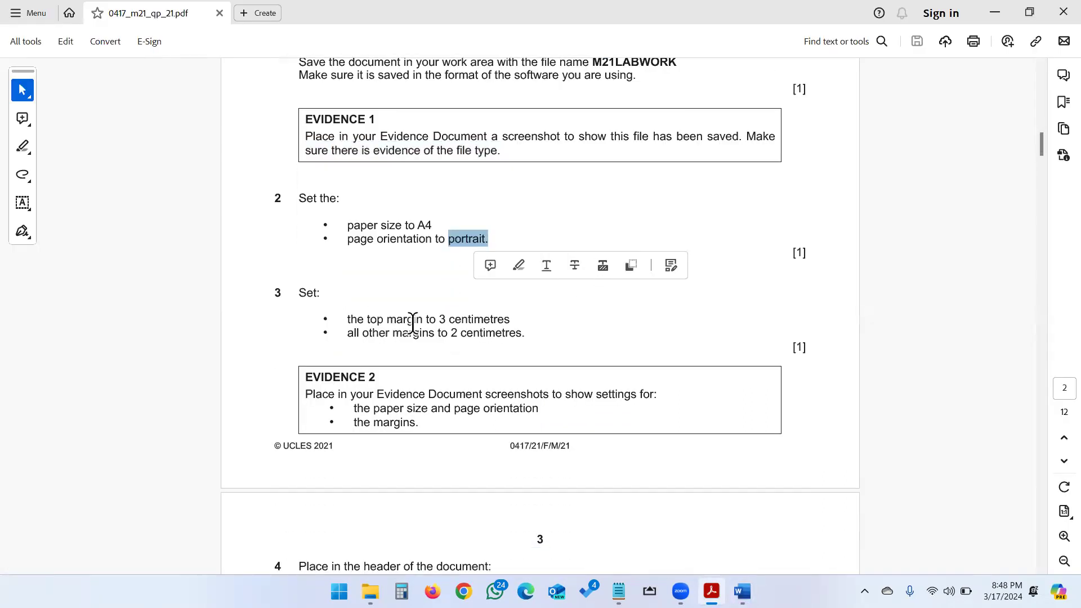
{"action": "left_click_drag", "start_coordinate": [440, 319], "coordinate": [511, 320]}
{"action": "left_click_drag", "start_coordinate": [409, 333], "coordinate": [509, 343]}
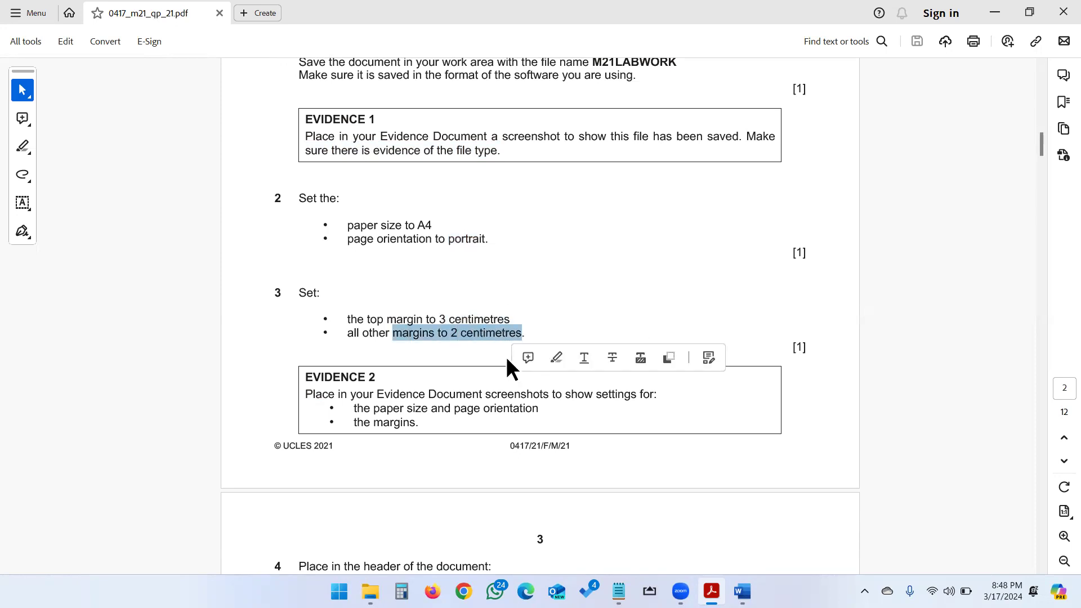
{"action": "key", "text": "alt+Tab"}
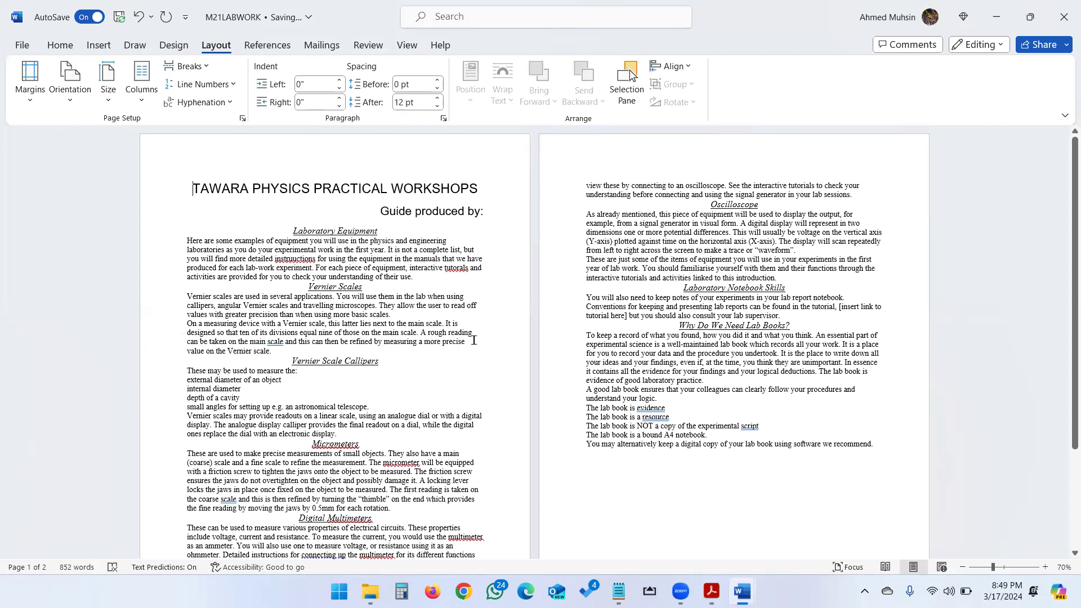
{"action": "scroll", "coordinate": [474, 341], "scroll_direction": "down", "scroll_amount": 3}
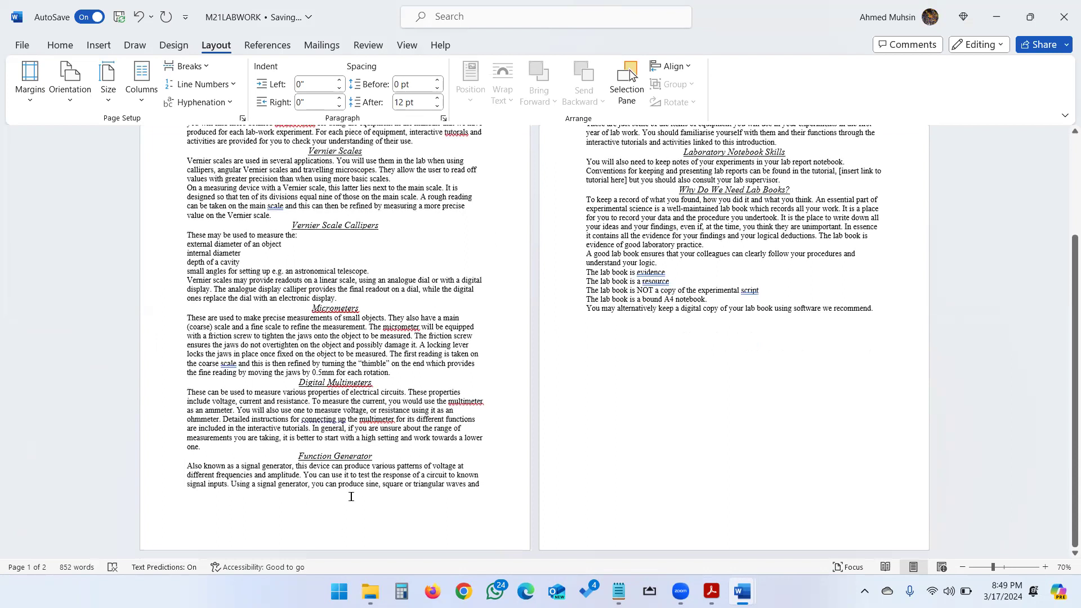
{"action": "scroll", "coordinate": [397, 371], "scroll_direction": "up", "scroll_amount": 3}
{"action": "scroll", "coordinate": [397, 370], "scroll_direction": "up", "scroll_amount": 1}
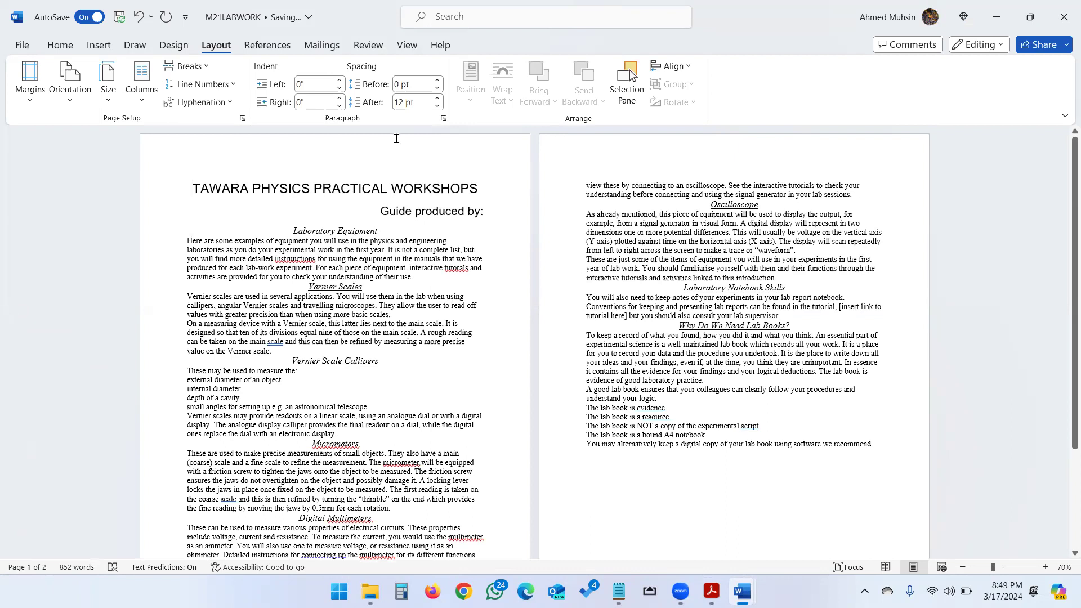
- Set custom margins for M21LABWORK with the top at 3 cm and the bottom, left and right at 2 cm
{"action": "left_click", "coordinate": [37, 100]}
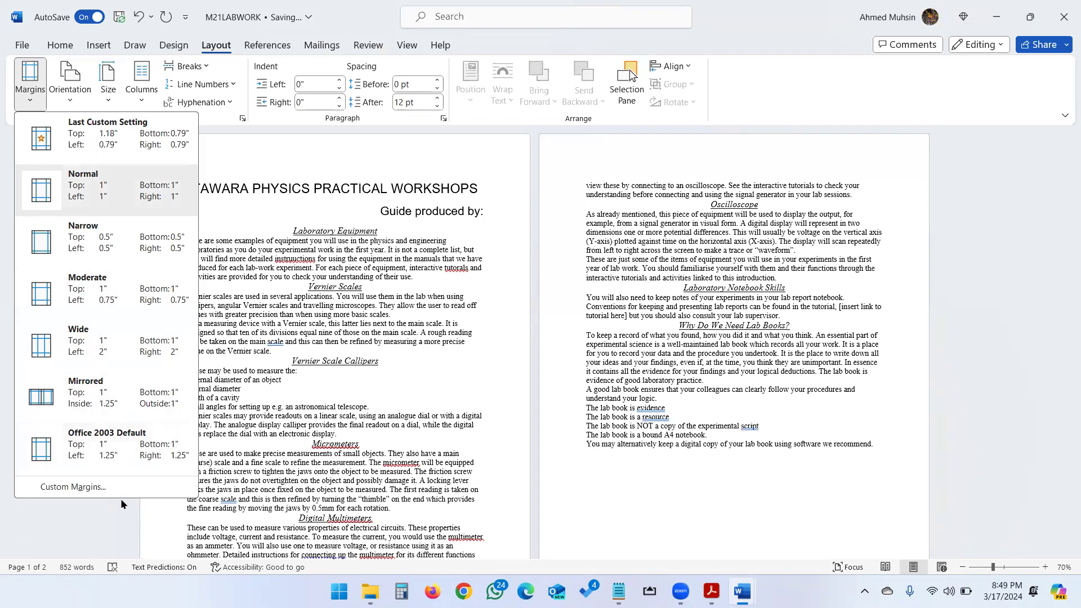
{"action": "left_click", "coordinate": [73, 487]}
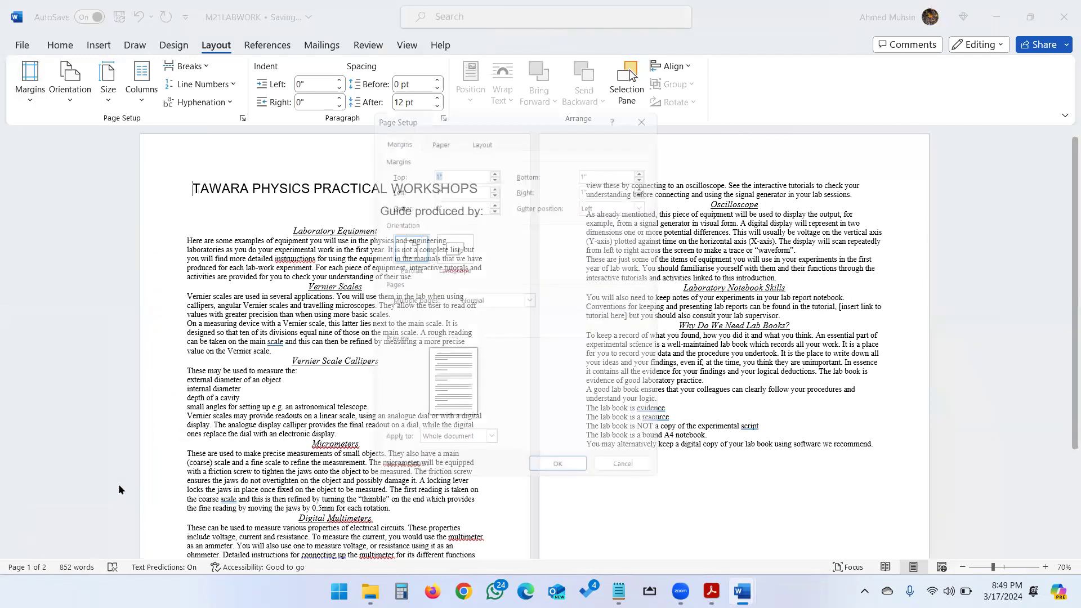
{"action": "type", "text": "3"}
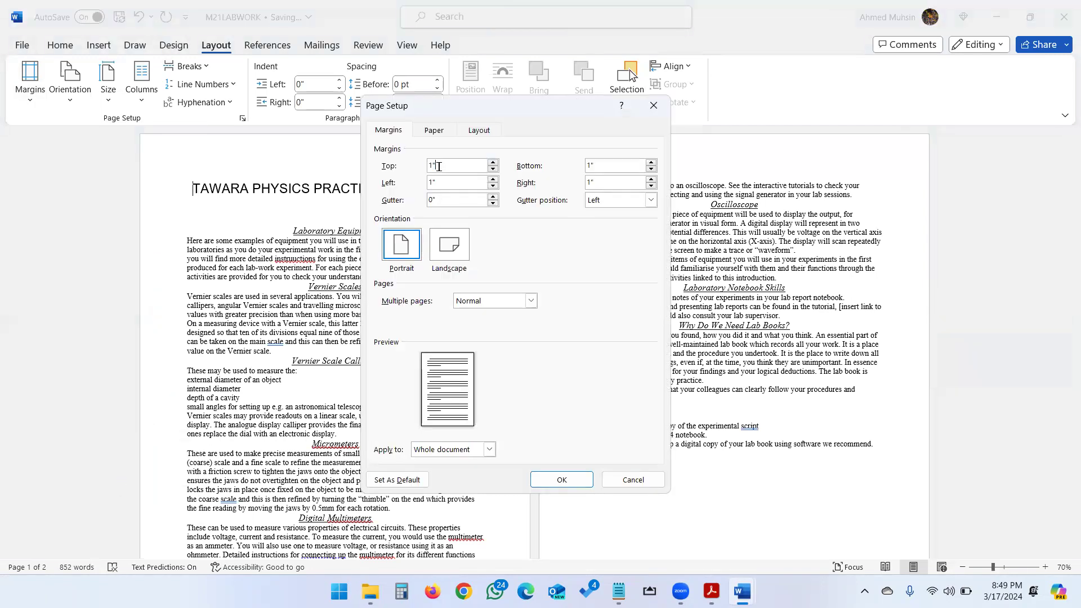
{"action": "type", "text": "c"}
{"action": "key", "text": "Tab"}
{"action": "type", "text": "2cm"}
{"action": "key", "text": "Tab"}
{"action": "type", "text": "2cm"}
{"action": "key", "text": "Tab"}
{"action": "type", "text": "2"}
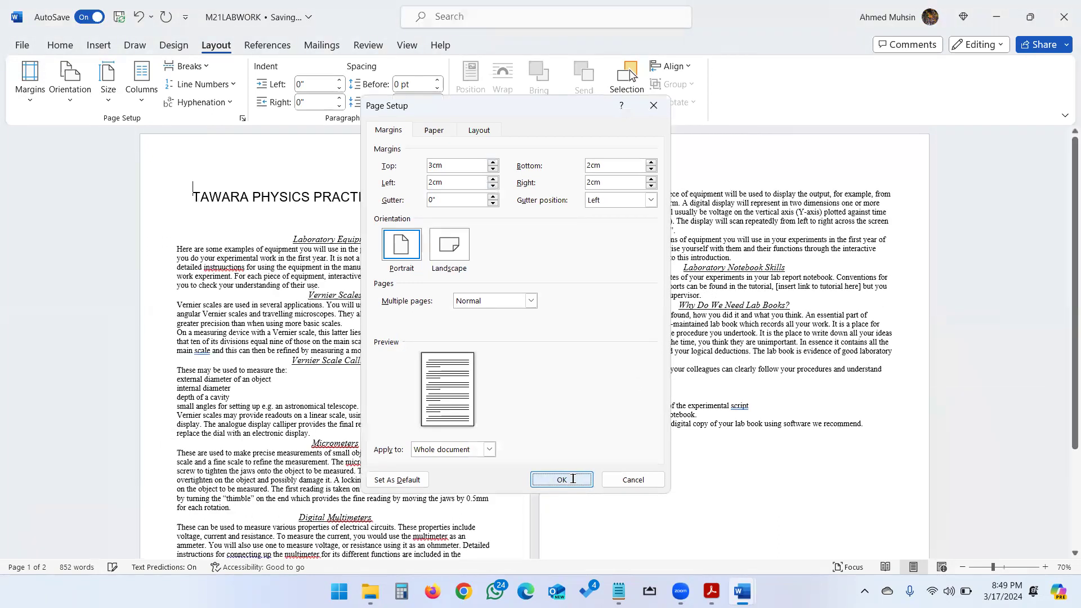
{"action": "left_click", "coordinate": [561, 480]}
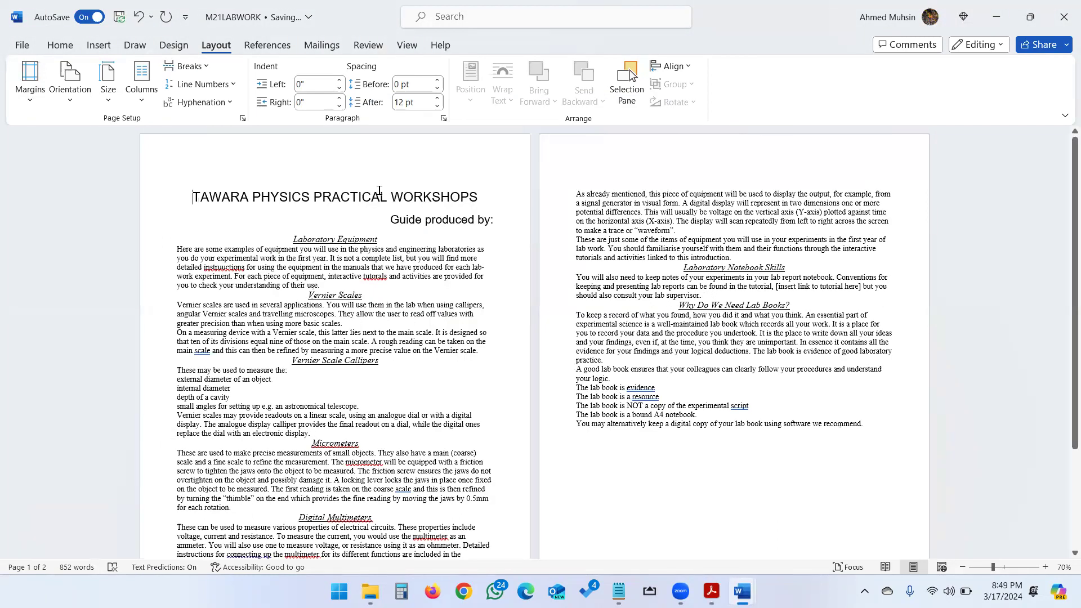
- Read the Evidence 2 requirement and examine the margin, orientation and paper size settings in M21LABWORK's Page Setup
{"action": "key", "text": "alt+Tab"}
{"action": "scroll", "coordinate": [518, 357], "scroll_direction": "down", "scroll_amount": 1}
{"action": "left_click", "coordinate": [428, 356]}
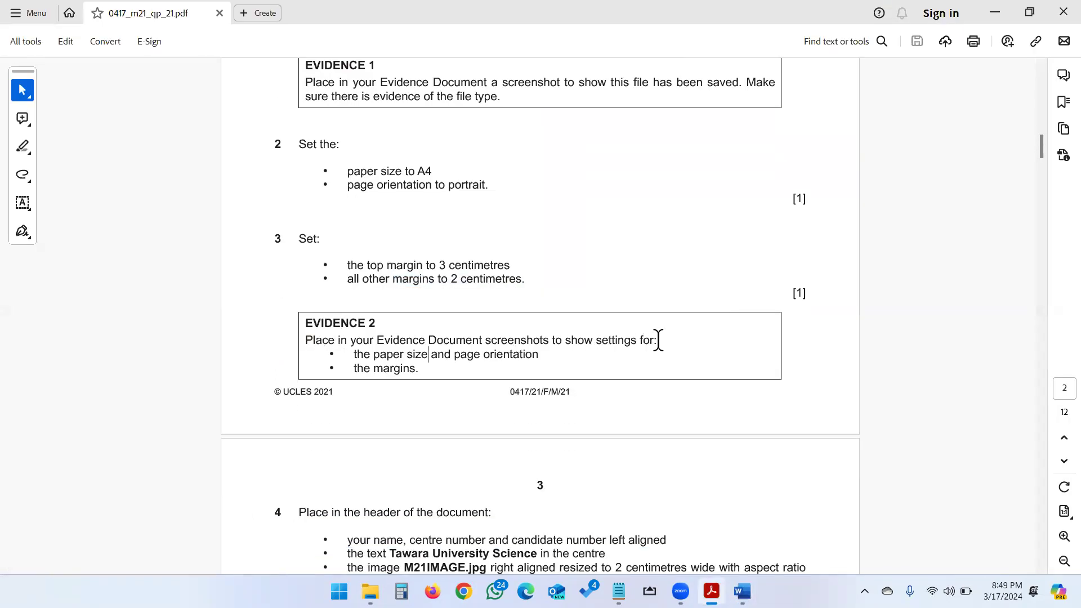
{"action": "left_click", "coordinate": [483, 355]}
{"action": "key", "text": "alt+Tab"}
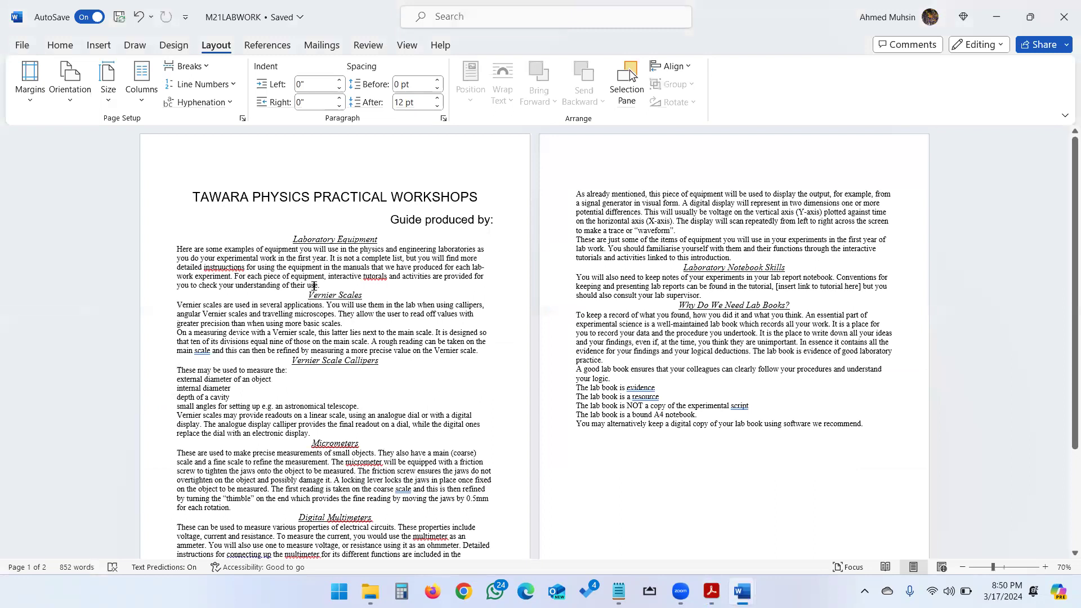
{"action": "left_click", "coordinate": [39, 107]}
{"action": "left_click", "coordinate": [74, 489]}
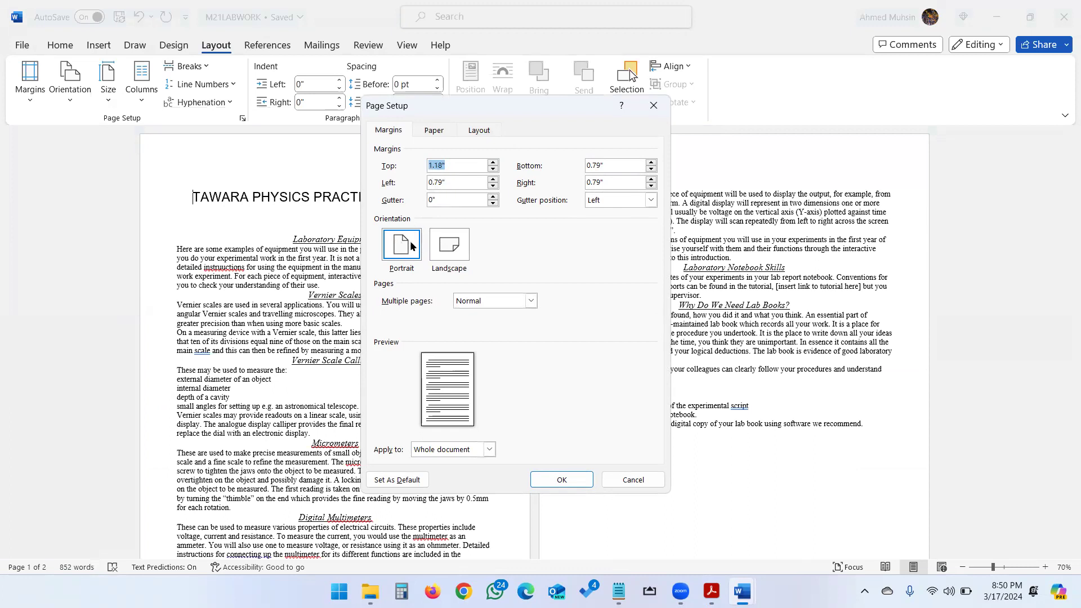
{"action": "left_click", "coordinate": [433, 133]}
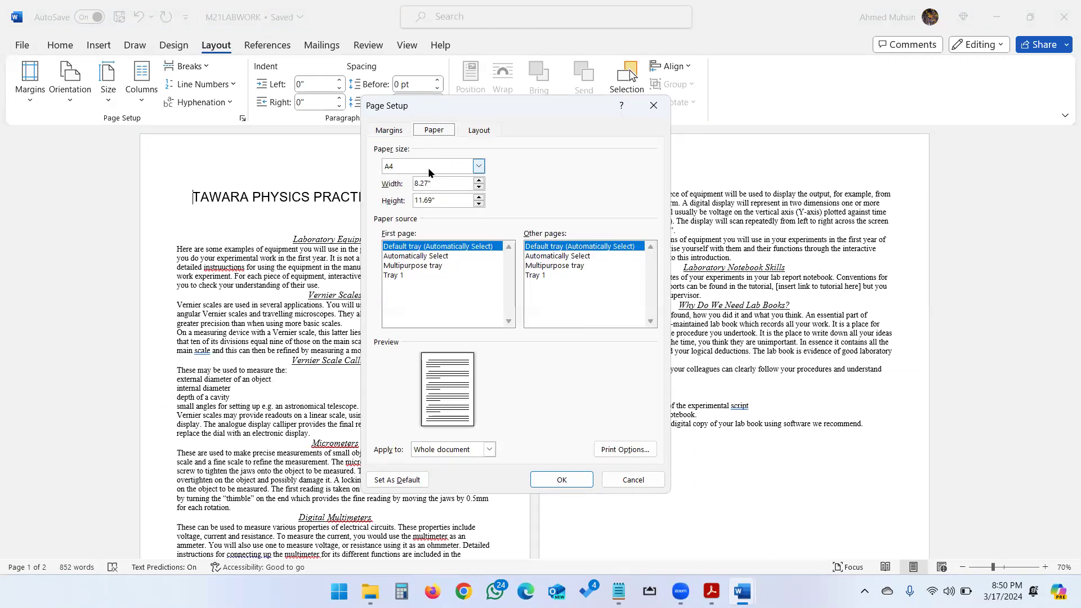
{"action": "left_click", "coordinate": [389, 131]}
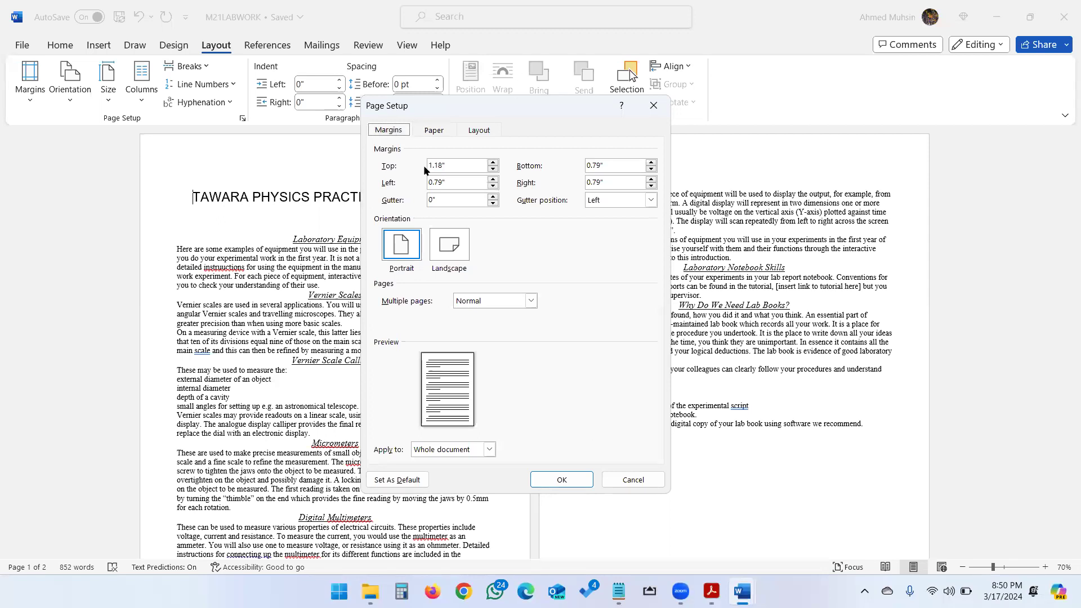
- Capture a full-screen screenshot of the Page Setup margins and orientation and paste it under Evidence 2 in the evidence document
{"action": "key", "text": "super+shift+s"}
{"action": "left_click_drag", "start_coordinate": [1, 1], "coordinate": [714, 546]}
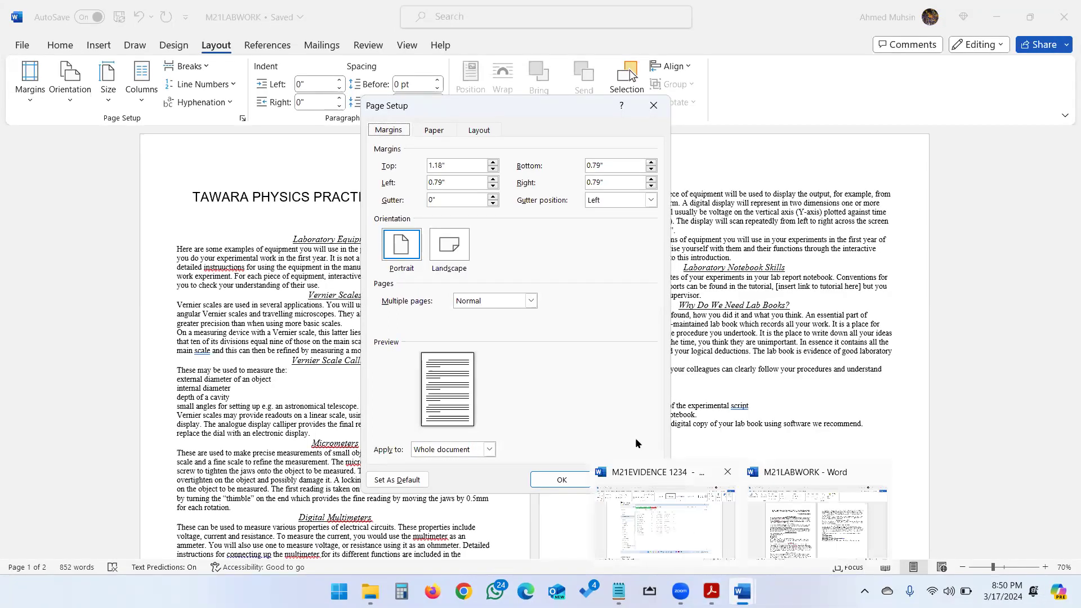
{"action": "left_click", "coordinate": [630, 478]}
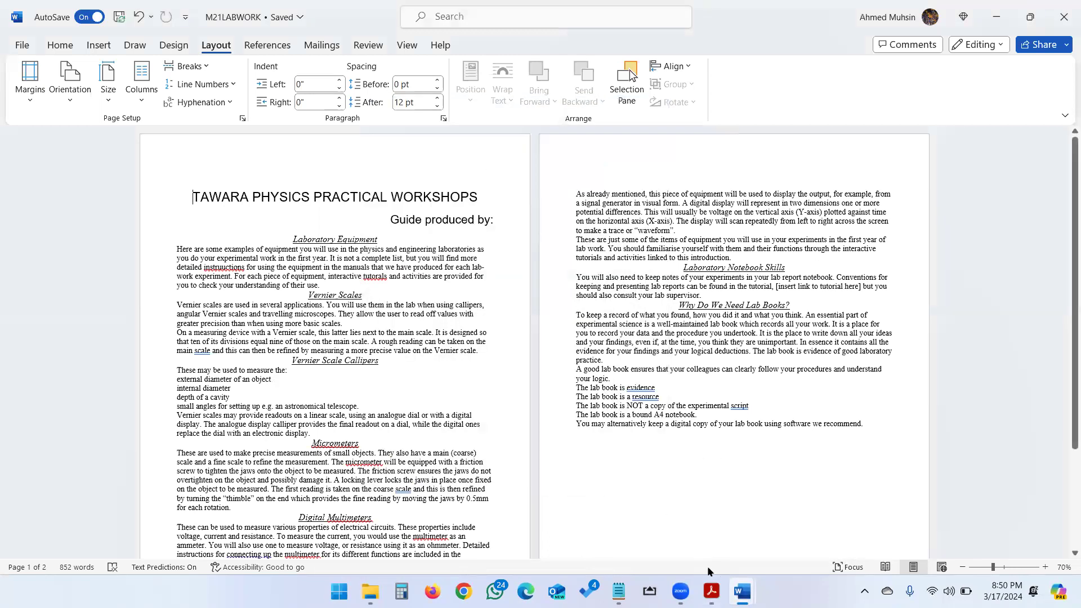
{"action": "mouse_move", "coordinate": [742, 591]}
{"action": "left_click", "coordinate": [670, 523]}
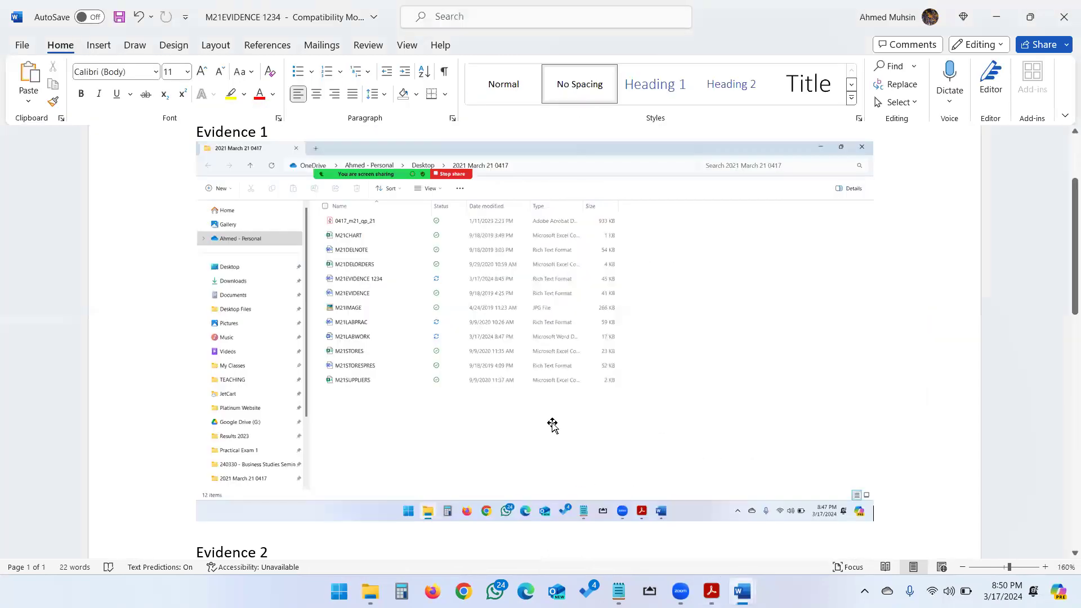
{"action": "scroll", "coordinate": [379, 437], "scroll_direction": "down", "scroll_amount": 3}
{"action": "key", "text": "Return"}
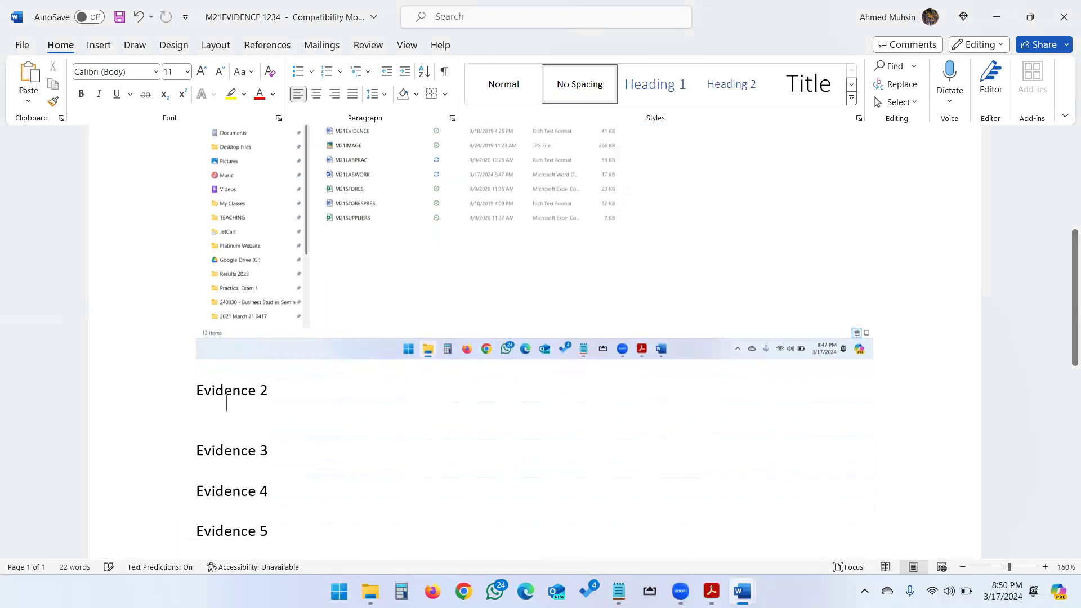
{"action": "key", "text": "ctrl+v"}
{"action": "scroll", "coordinate": [322, 397], "scroll_direction": "down", "scroll_amount": 3}
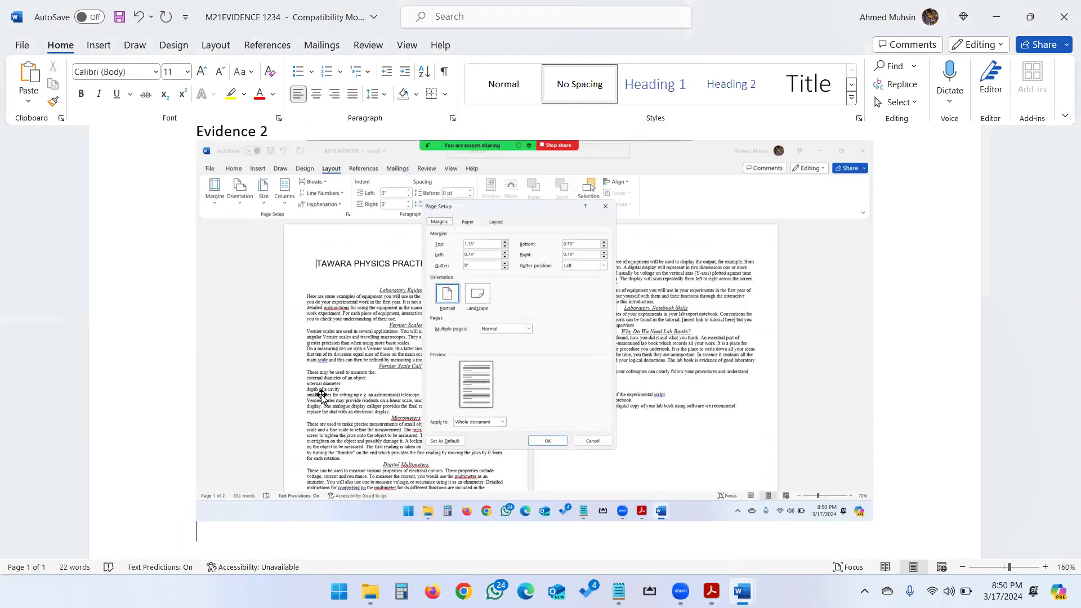
- Capture a full-screen screenshot of M21LABWORK's paper size list showing A4 and paste it below the first Evidence 2 screenshot
{"action": "key", "text": "alt+Tab"}
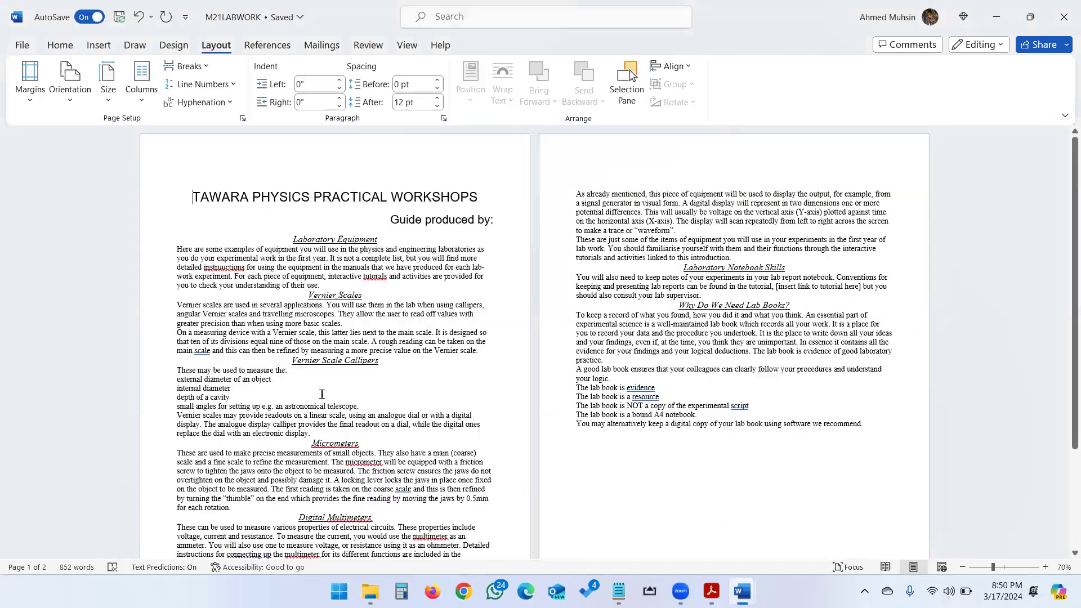
{"action": "left_click", "coordinate": [35, 102]}
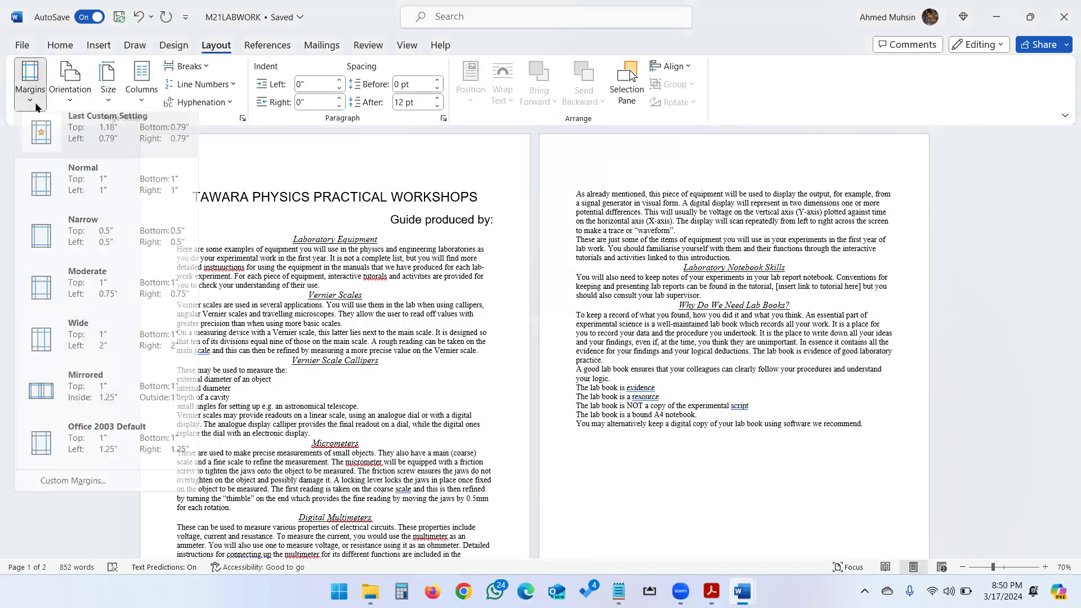
{"action": "left_click", "coordinate": [102, 97]}
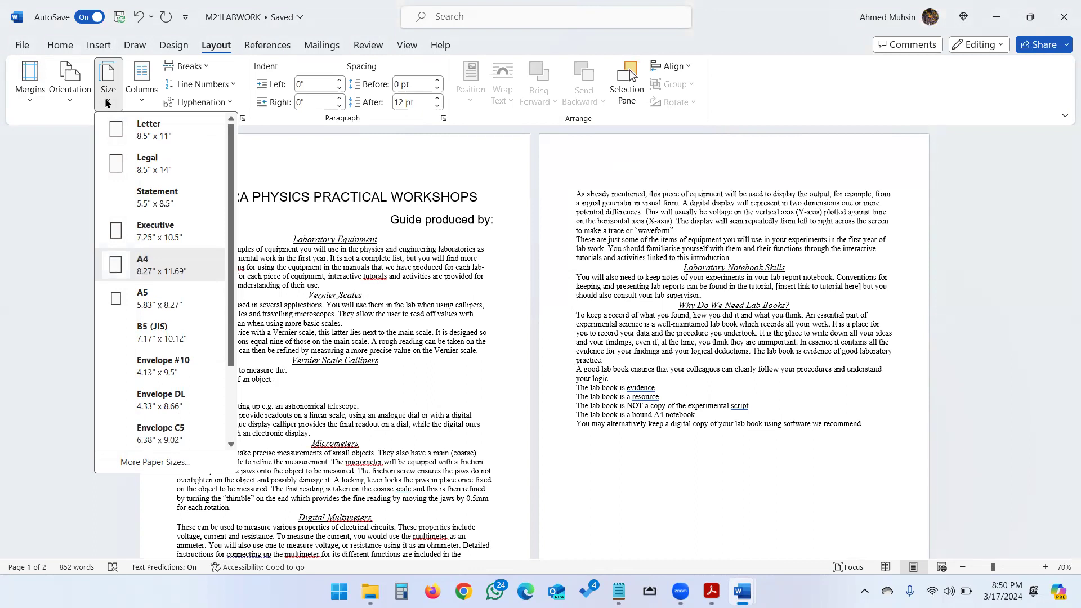
{"action": "key", "text": "super+shift+s"}
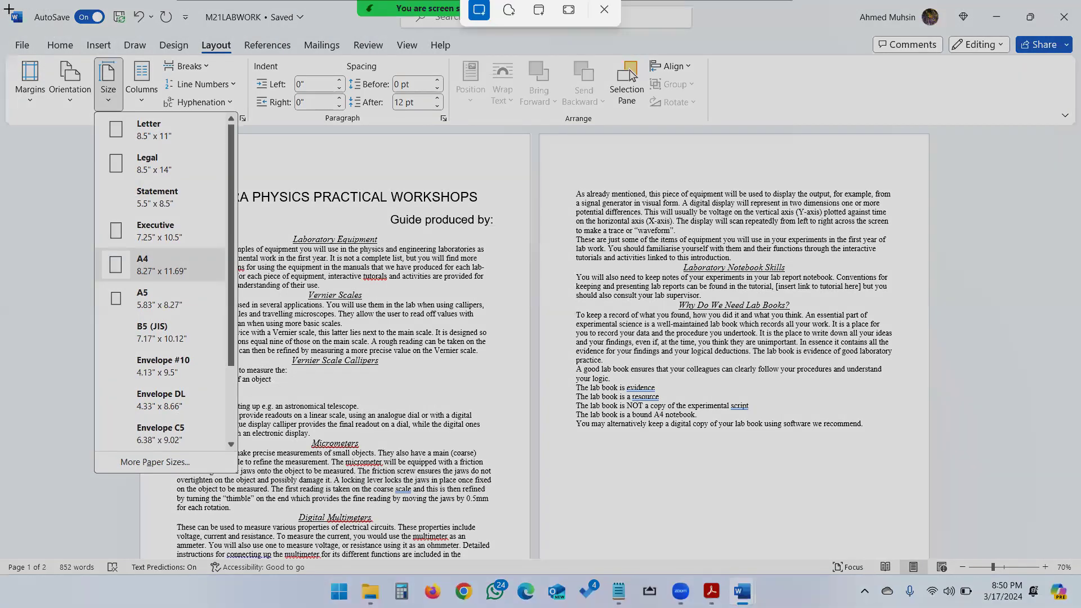
{"action": "key", "text": "Escape"}
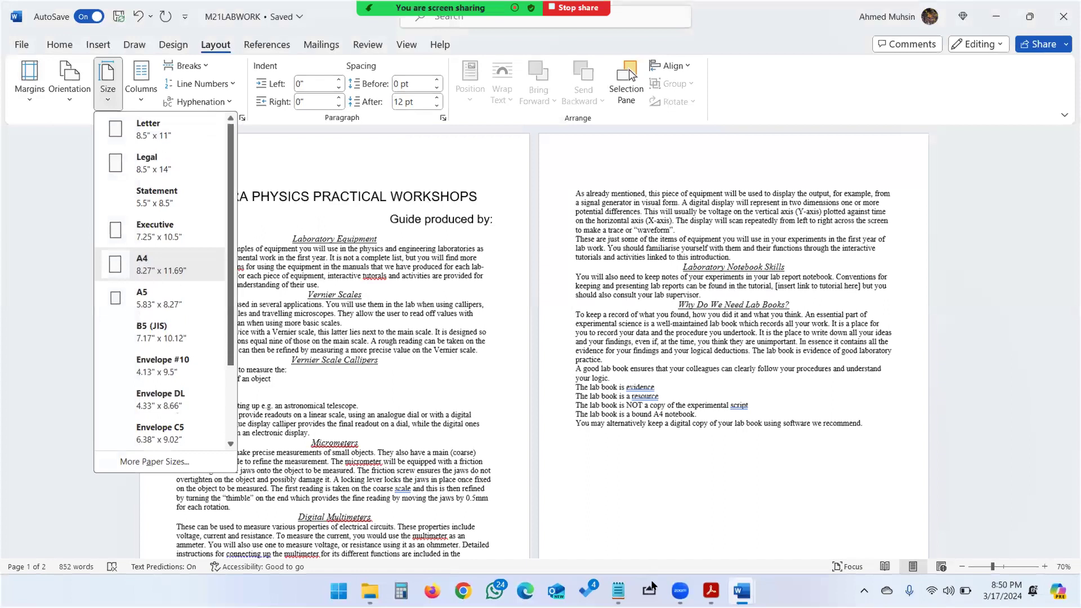
{"action": "mouse_move", "coordinate": [718, 586]}
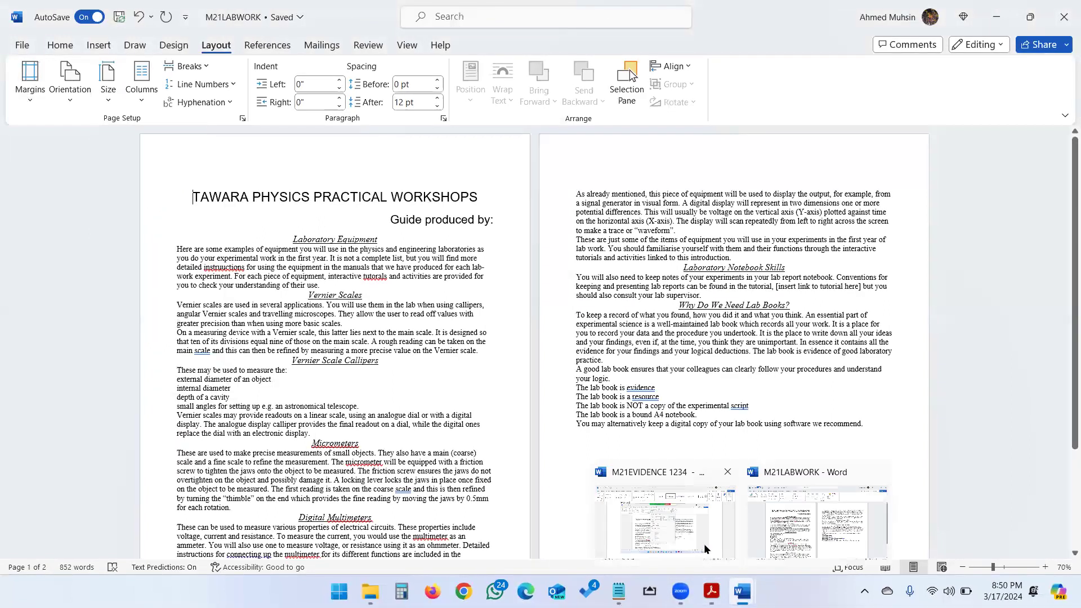
{"action": "left_click", "coordinate": [755, 557]}
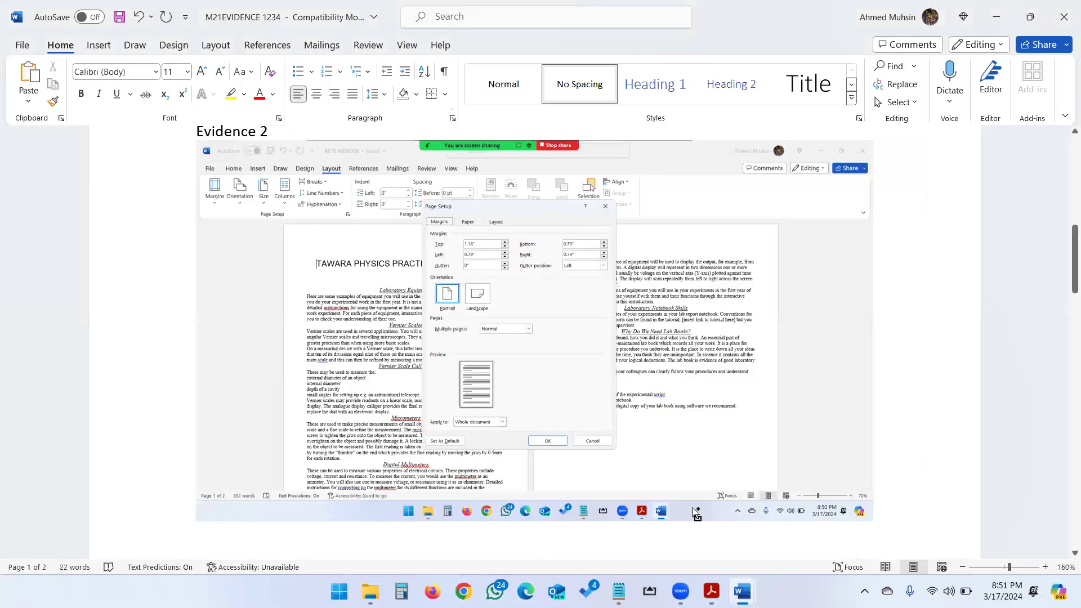
{"action": "key", "text": "ctrl+v"}
{"action": "scroll", "coordinate": [603, 422], "scroll_direction": "up", "scroll_amount": 1}
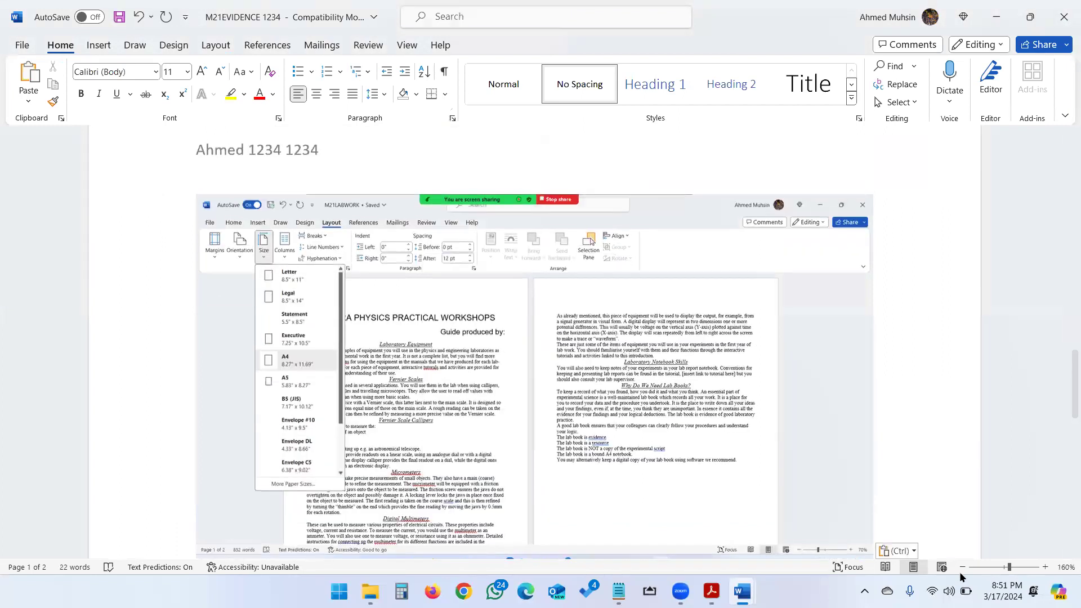
- Zoom the evidence document out to 100% and review the placement of the two Evidence 2 screenshots
{"action": "left_click", "coordinate": [963, 568]}
{"action": "left_click", "coordinate": [963, 569]}
{"action": "left_click", "coordinate": [963, 568]}
{"action": "left_click", "coordinate": [963, 568]}
{"action": "left_click", "coordinate": [962, 568]}
{"action": "left_click", "coordinate": [962, 569]}
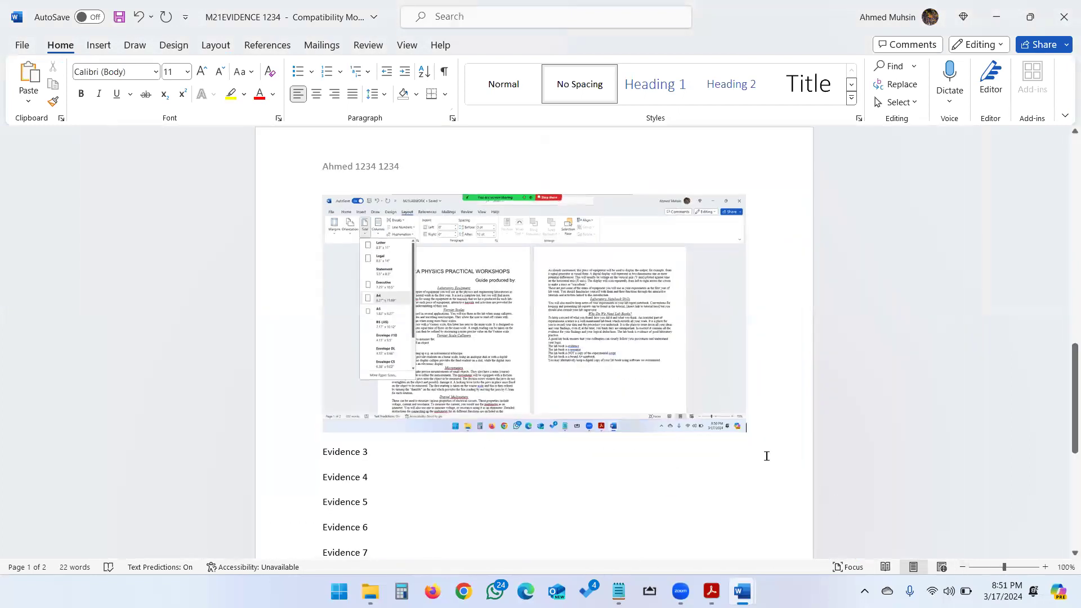
{"action": "scroll", "coordinate": [732, 428], "scroll_direction": "up", "scroll_amount": 10}
{"action": "left_click", "coordinate": [618, 343]}
{"action": "scroll", "coordinate": [619, 364], "scroll_direction": "down", "scroll_amount": 3}
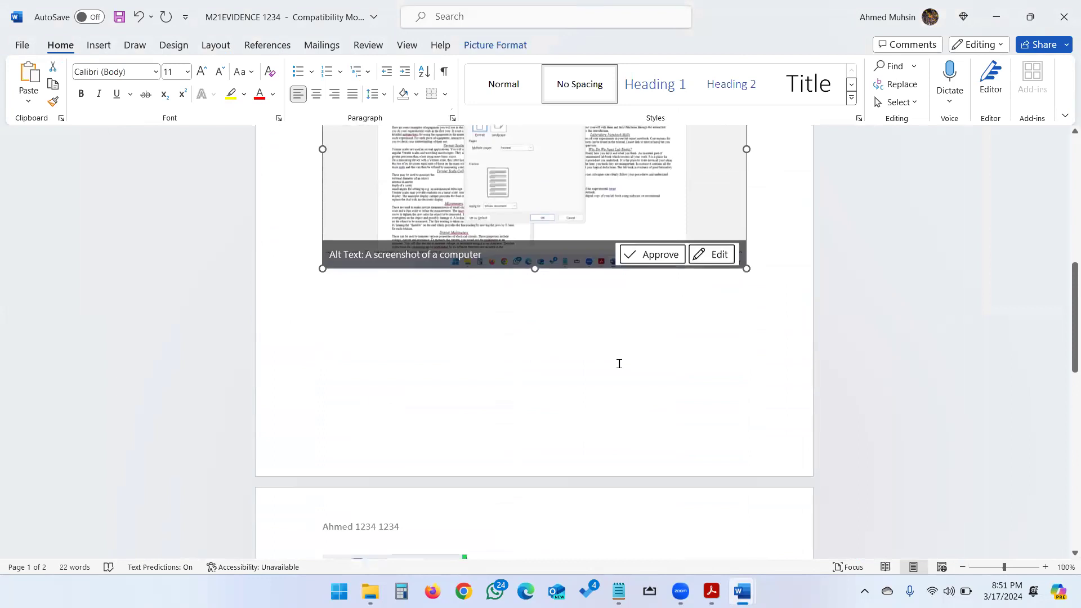
- Check the second Evidence 2 screenshot's placement in the evidence document and read question 4's header requirements in the exam paper
{"action": "scroll", "coordinate": [594, 407], "scroll_direction": "down", "scroll_amount": 5}
{"action": "left_click", "coordinate": [582, 458]}
{"action": "scroll", "coordinate": [584, 461], "scroll_direction": "down", "scroll_amount": 3}
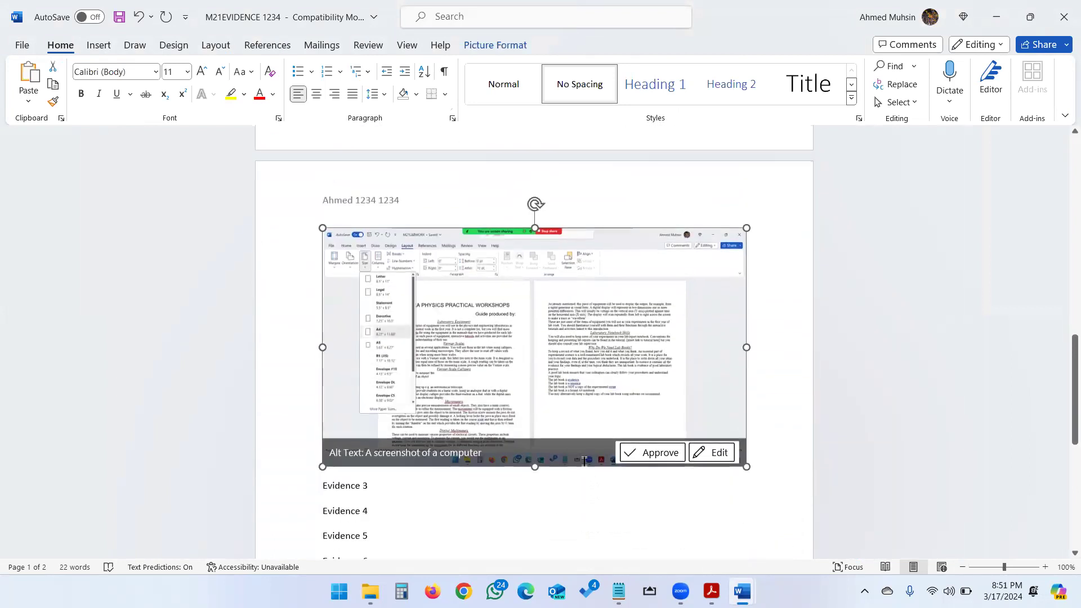
{"action": "scroll", "coordinate": [584, 461], "scroll_direction": "down", "scroll_amount": 2}
{"action": "key", "text": "ctrl+v"}
{"action": "key", "text": "alt+Tab"}
{"action": "key", "text": "alt+Tab"}
{"action": "scroll", "coordinate": [580, 289], "scroll_direction": "down", "scroll_amount": 5}
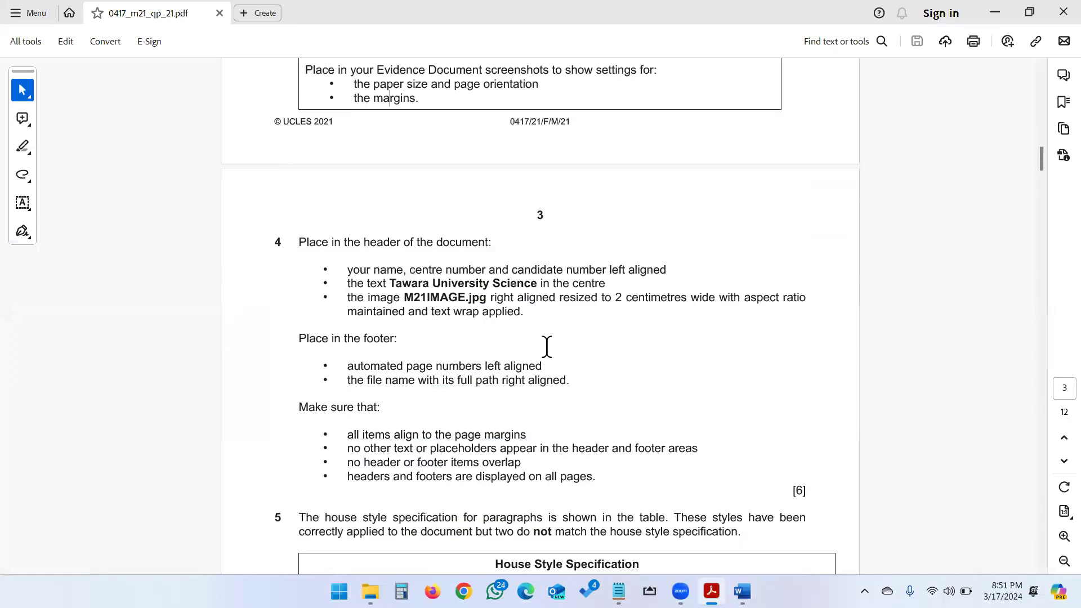
{"action": "left_click_drag", "start_coordinate": [345, 241], "coordinate": [507, 238]}
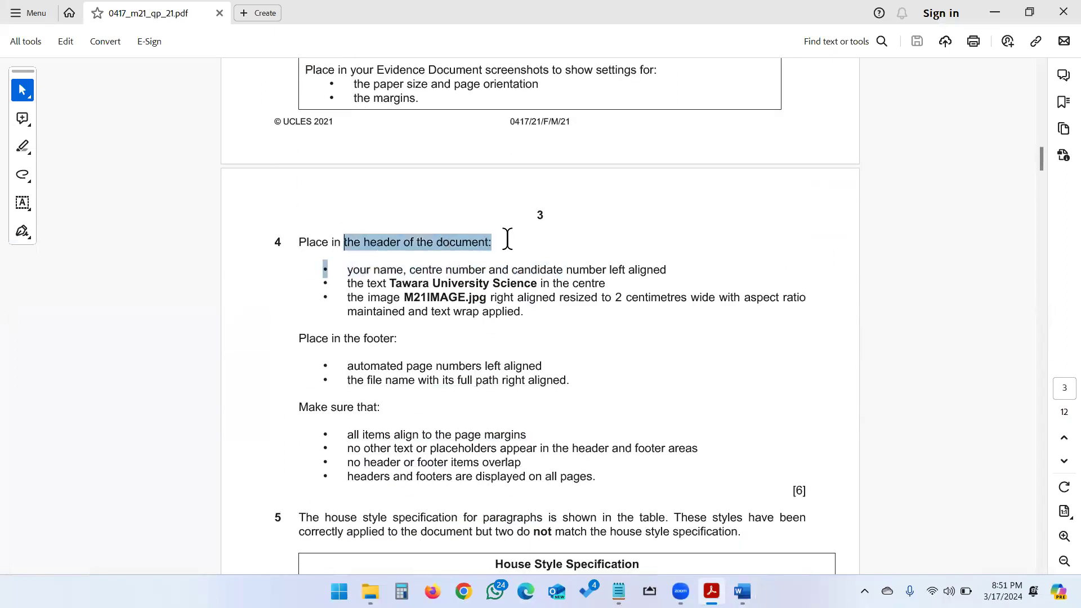
{"action": "left_click", "coordinate": [438, 278]}
{"action": "left_click", "coordinate": [580, 270]}
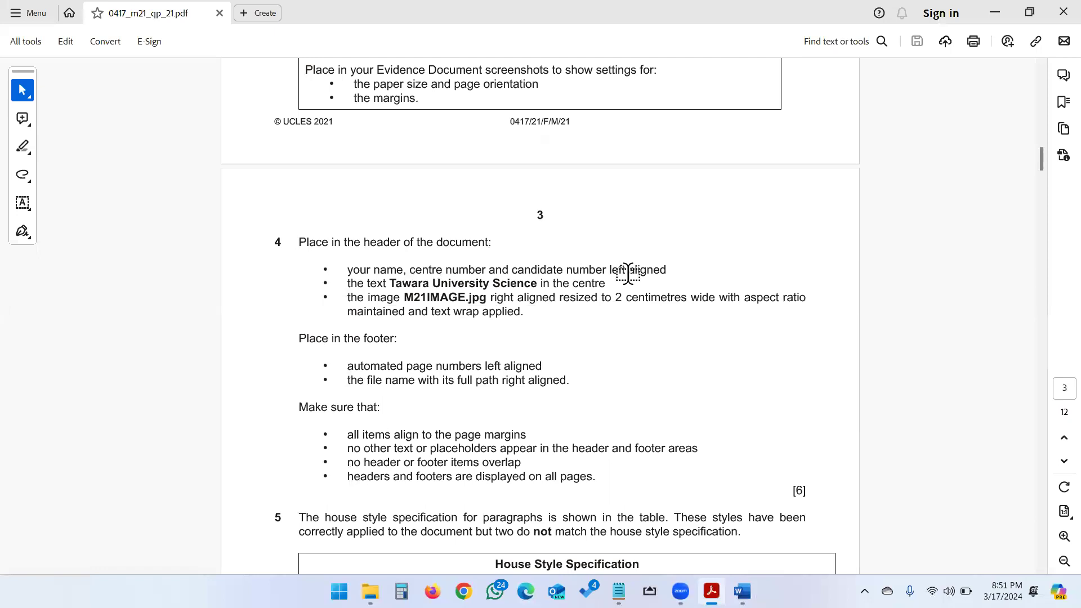
- Open M21LABWORK's header and enter the candidate's name, centre number and candidate number, left aligned
{"action": "key", "text": "alt+Tab"}
{"action": "key", "text": "alt+Tab"}
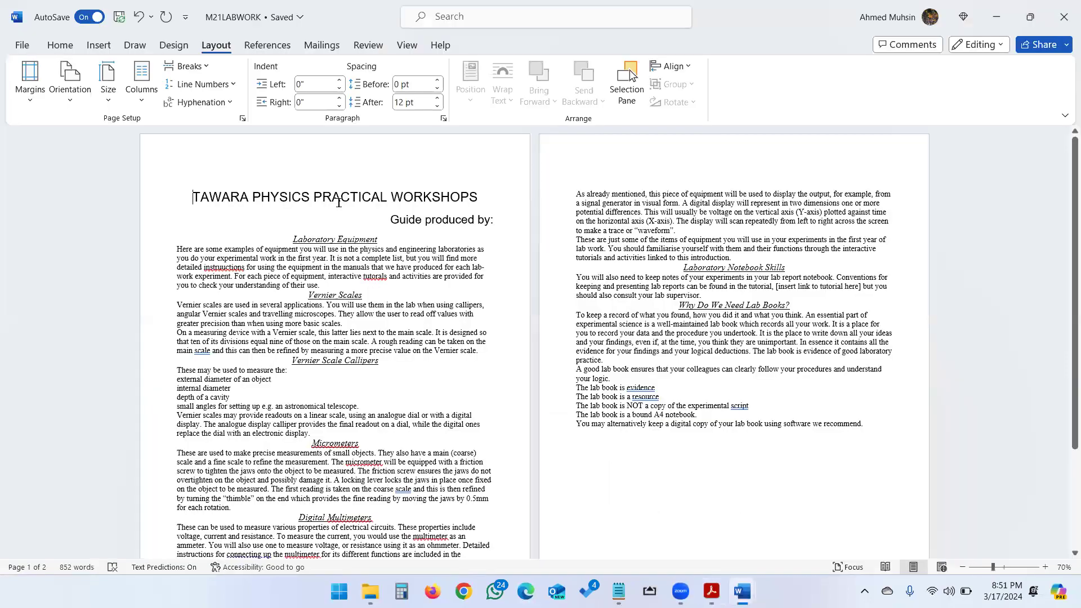
{"action": "double_click", "coordinate": [357, 152]}
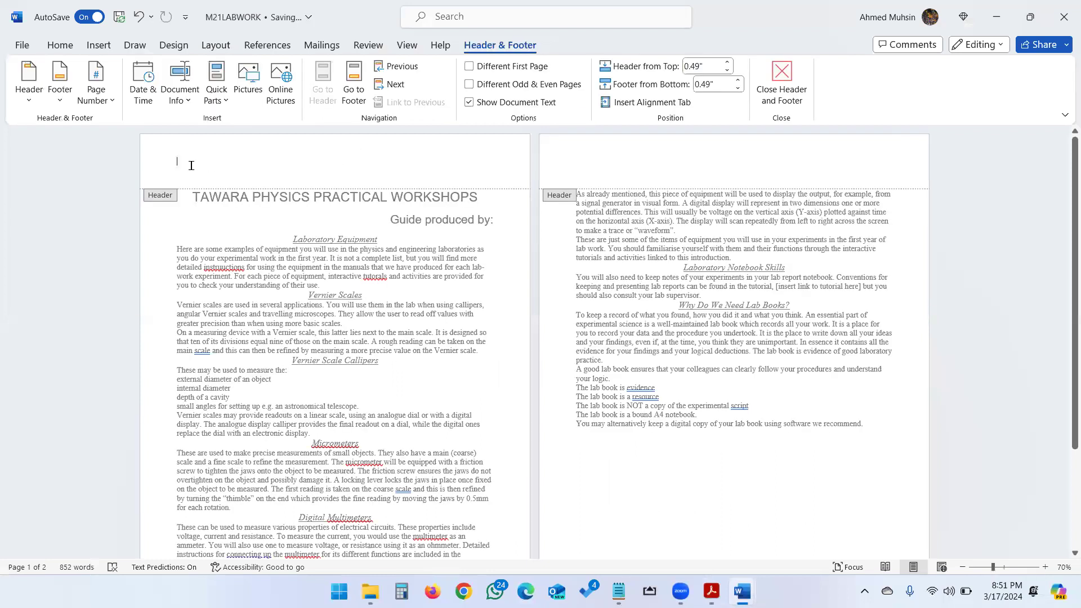
{"action": "left_click", "coordinate": [1046, 567]}
{"action": "left_click", "coordinate": [1046, 567]}
{"action": "left_click", "coordinate": [1046, 567]}
{"action": "left_click", "coordinate": [1045, 567]}
{"action": "left_click", "coordinate": [1046, 568]}
{"action": "left_click", "coordinate": [1045, 567]}
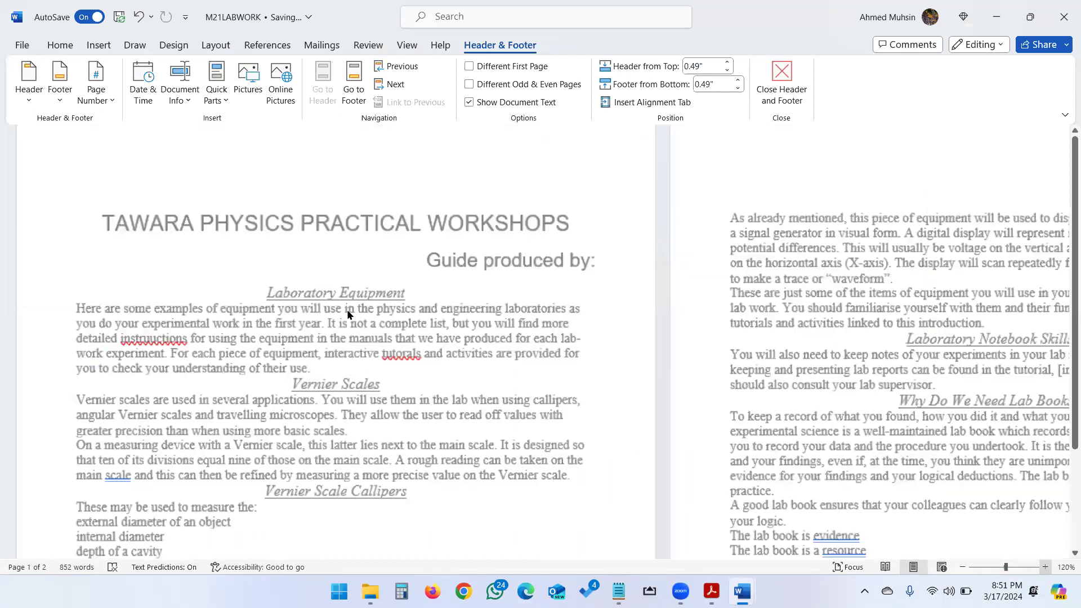
{"action": "type", "text": "Ahmed 1"}
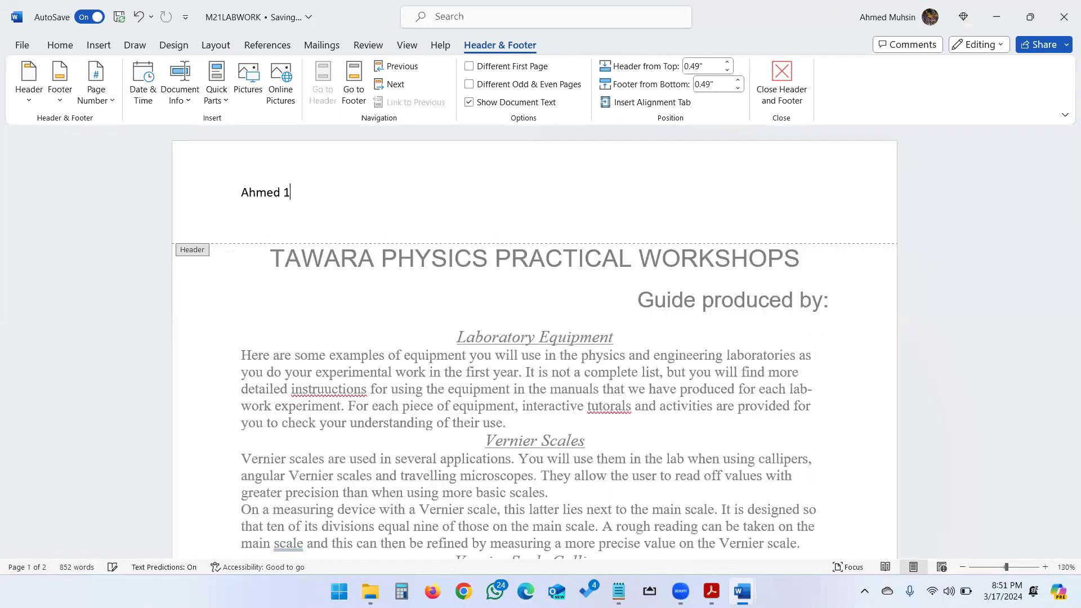
{"action": "type", "text": "234 1234"}
- Add the text Tawara University Science, centred, on a new line below the candidate details in the header
{"action": "key", "text": "alt+Tab"}
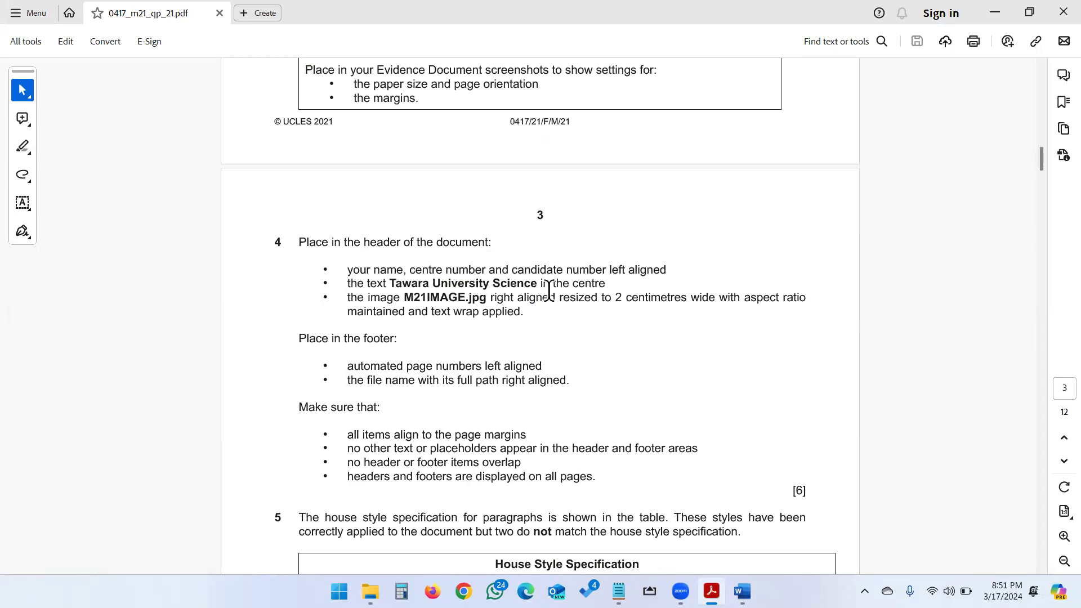
{"action": "key", "text": "alt+Tab"}
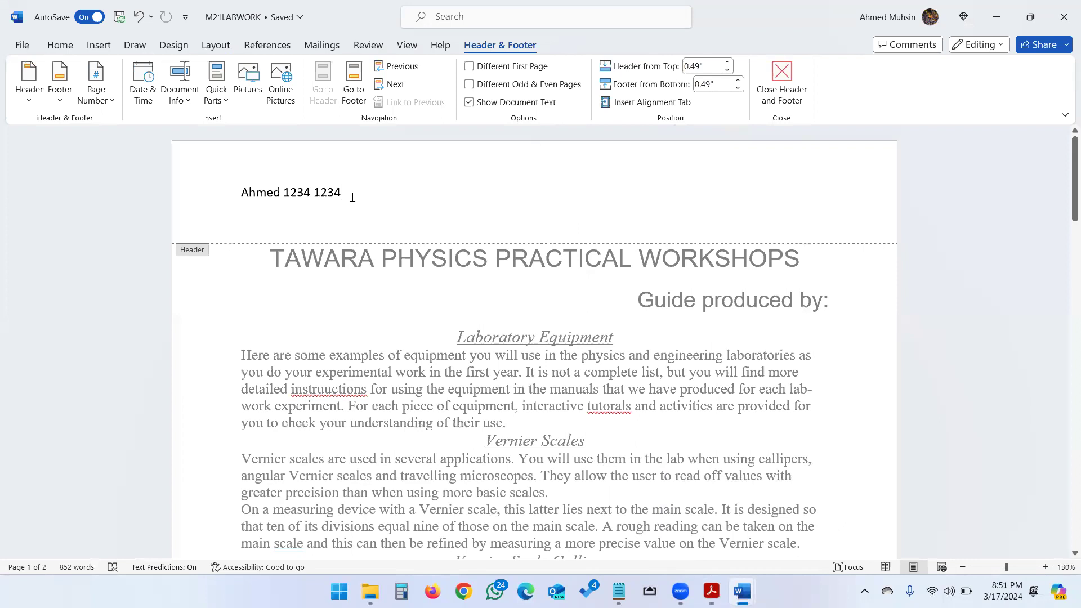
{"action": "key", "text": "Return"}
{"action": "left_click", "coordinate": [62, 46]}
{"action": "left_click", "coordinate": [311, 97]}
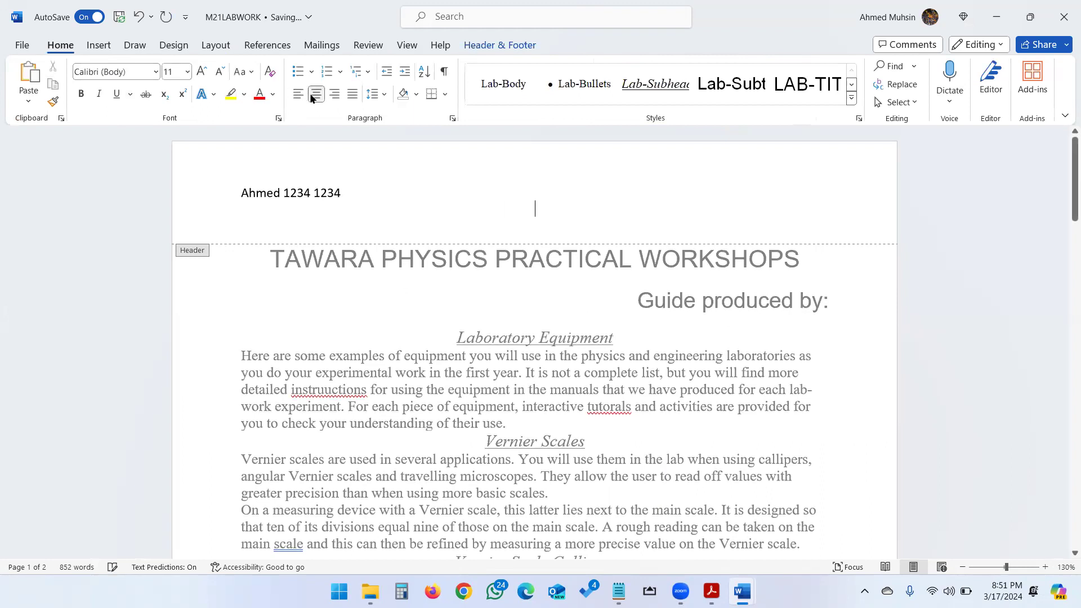
{"action": "type", "text": "Tawara"}
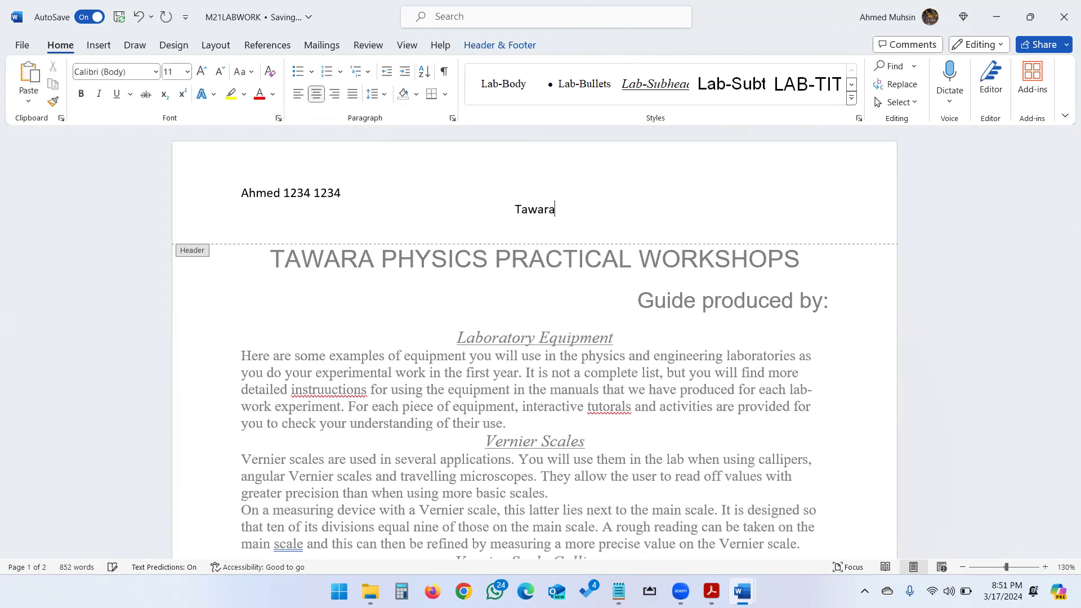
{"action": "type", "text": " University"}
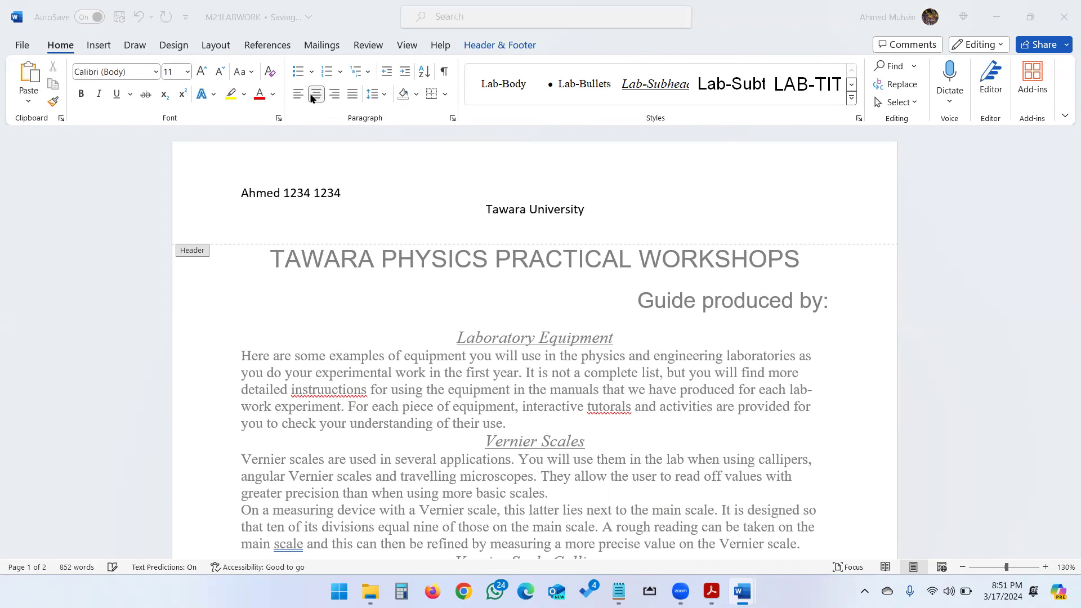
{"action": "key", "text": "alt+Tab"}
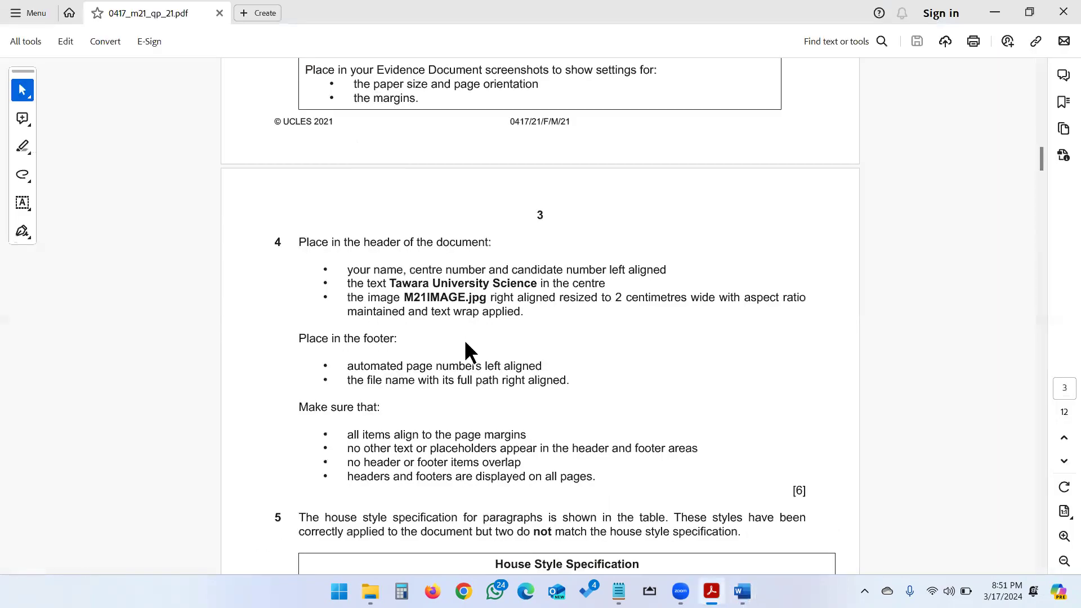
{"action": "key", "text": "alt+Tab"}
{"action": "type", "text": "Science"}
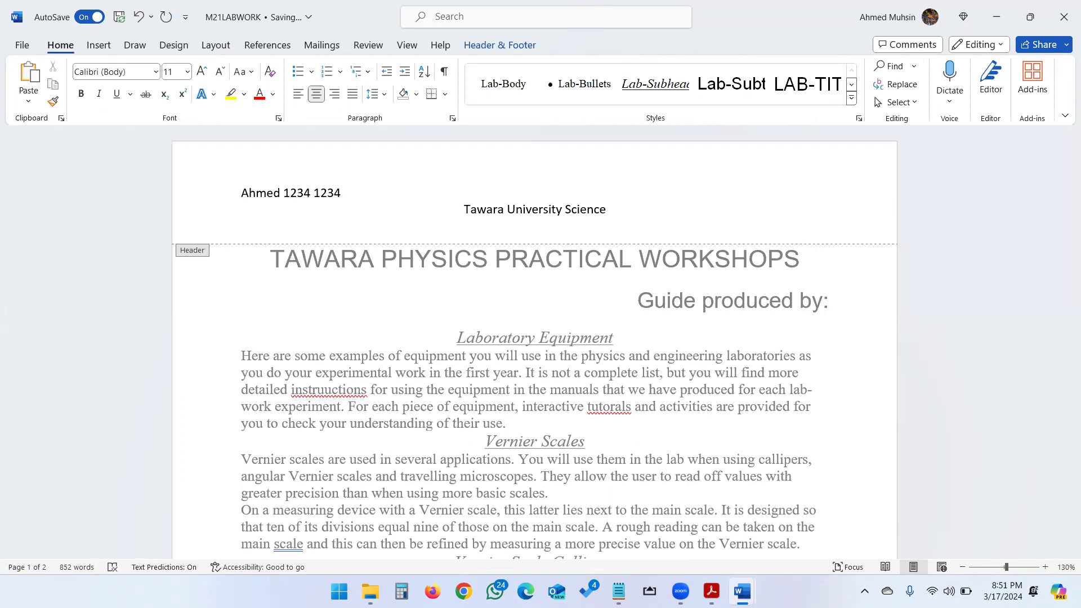
- Check question 4's image requirements and paste M21IMAGE from the 2021 March 21 0417 folder onto a right-aligned header line in M21LABWORK
{"action": "key", "text": "alt+Tab"}
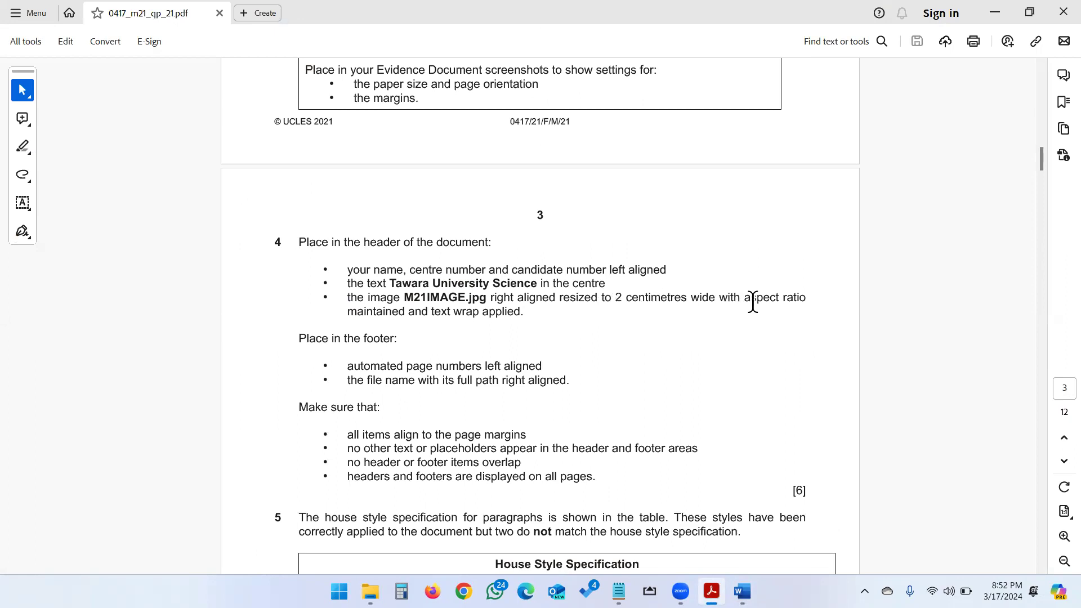
{"action": "left_click_drag", "start_coordinate": [745, 302], "coordinate": [806, 303]}
{"action": "left_click_drag", "start_coordinate": [427, 309], "coordinate": [524, 313]}
{"action": "left_click", "coordinate": [560, 380]}
{"action": "mouse_move", "coordinate": [743, 592]}
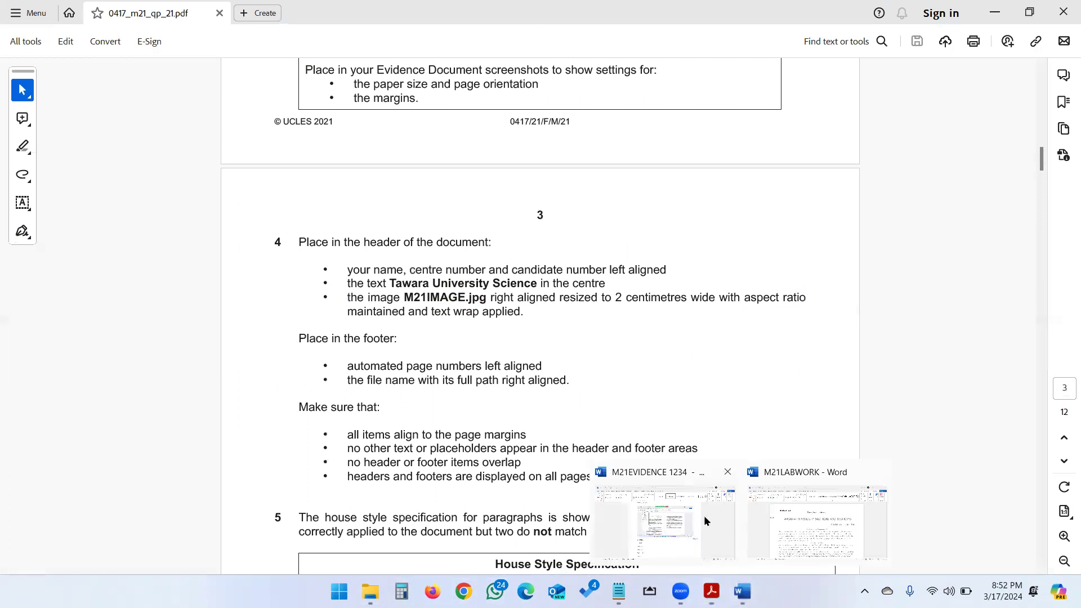
{"action": "left_click", "coordinate": [805, 519]}
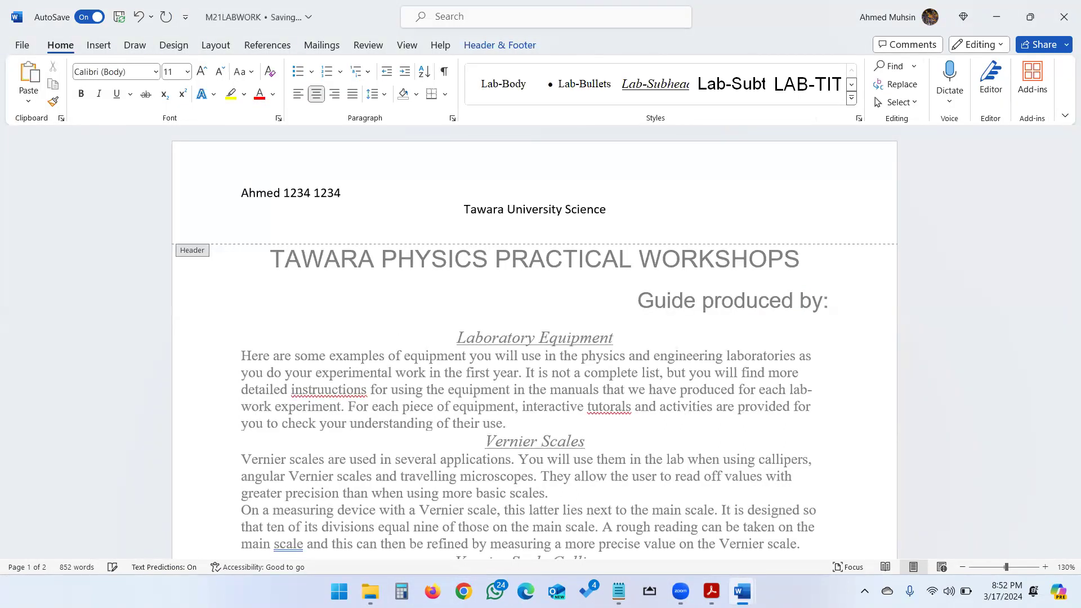
{"action": "left_click", "coordinate": [335, 94]}
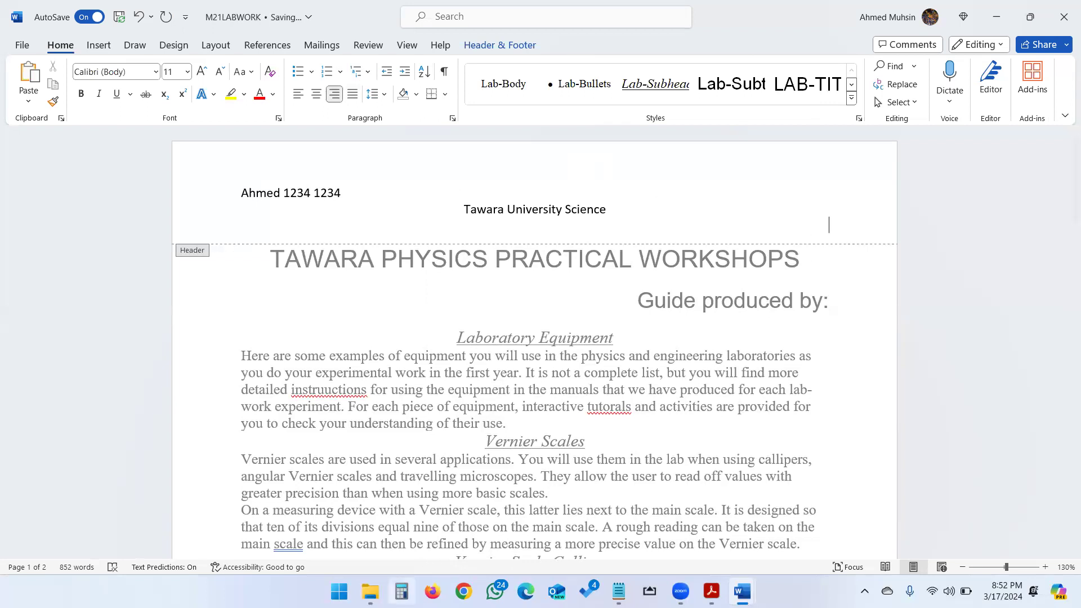
{"action": "left_click", "coordinate": [369, 592]}
{"action": "left_click", "coordinate": [239, 274]}
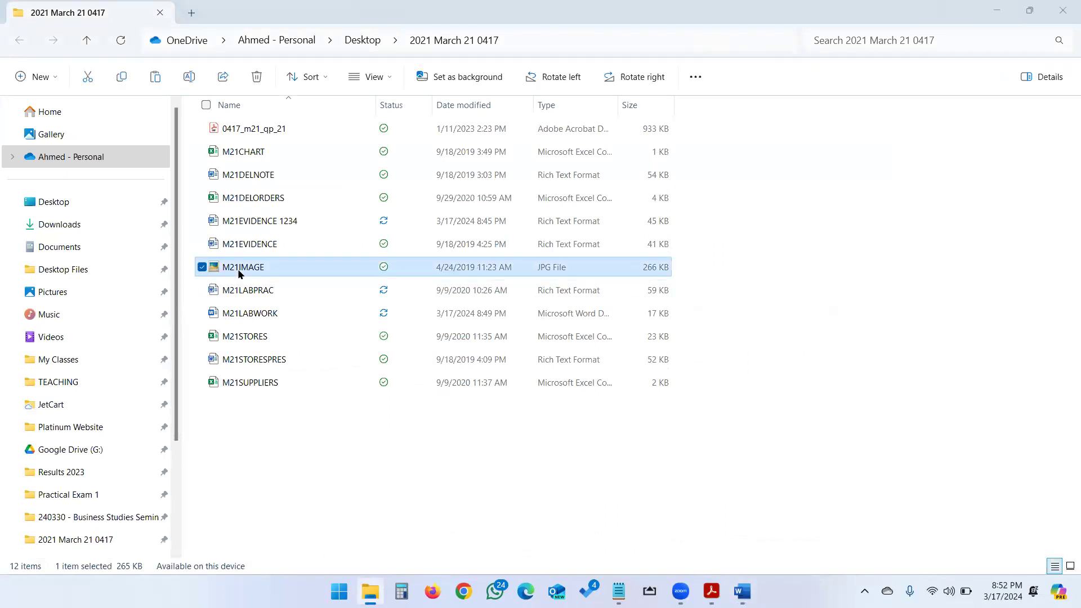
{"action": "key", "text": "alt+Tab"}
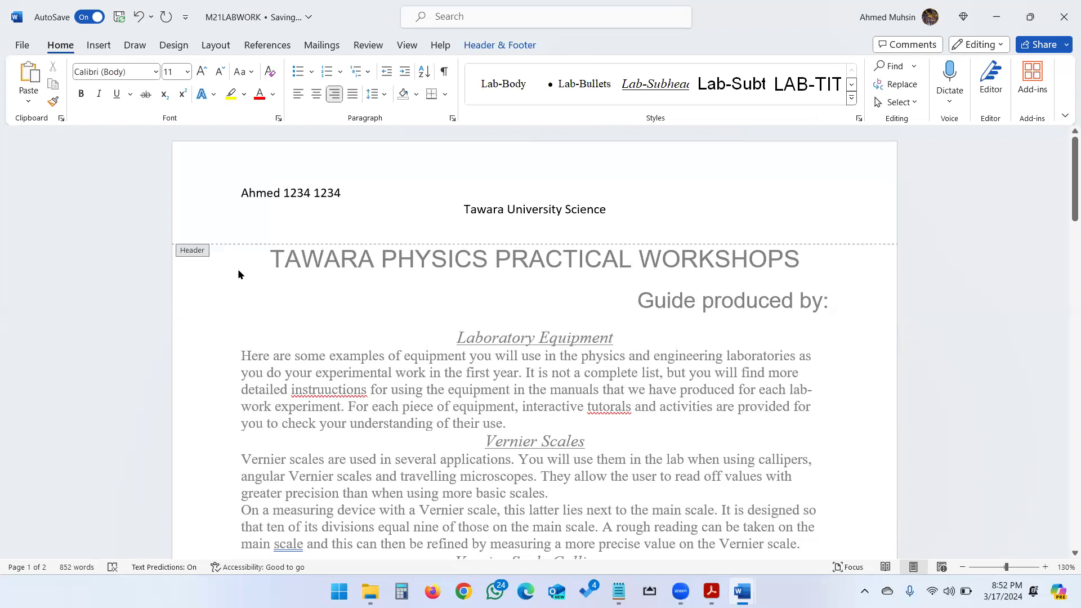
{"action": "key", "text": "ctrl+v"}
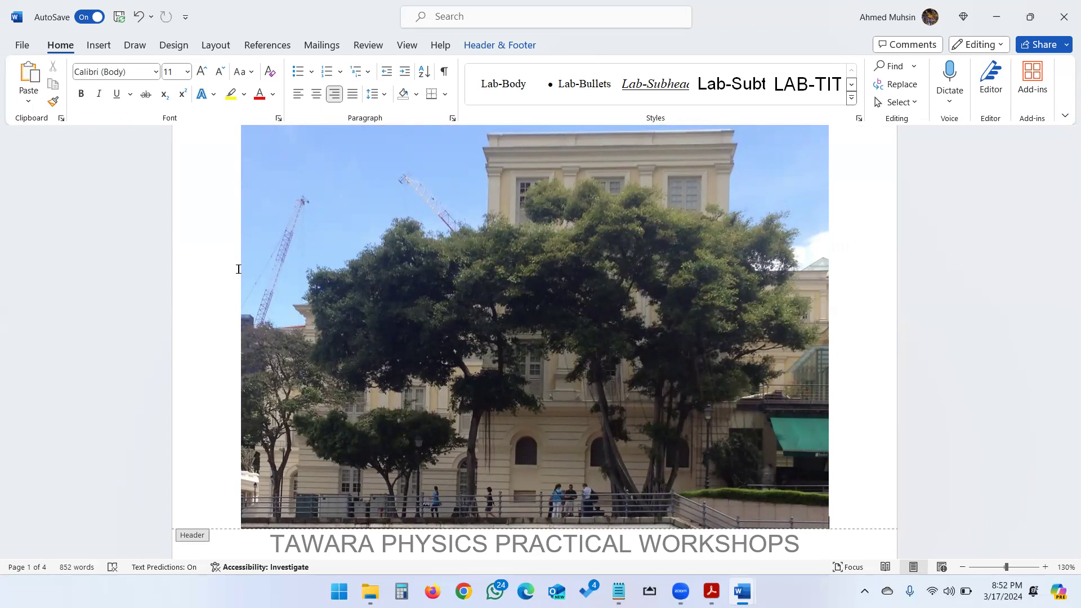
- Resize the header image to 2 cm wide with its aspect ratio maintained, as question 4 requires
{"action": "left_click", "coordinate": [474, 325]}
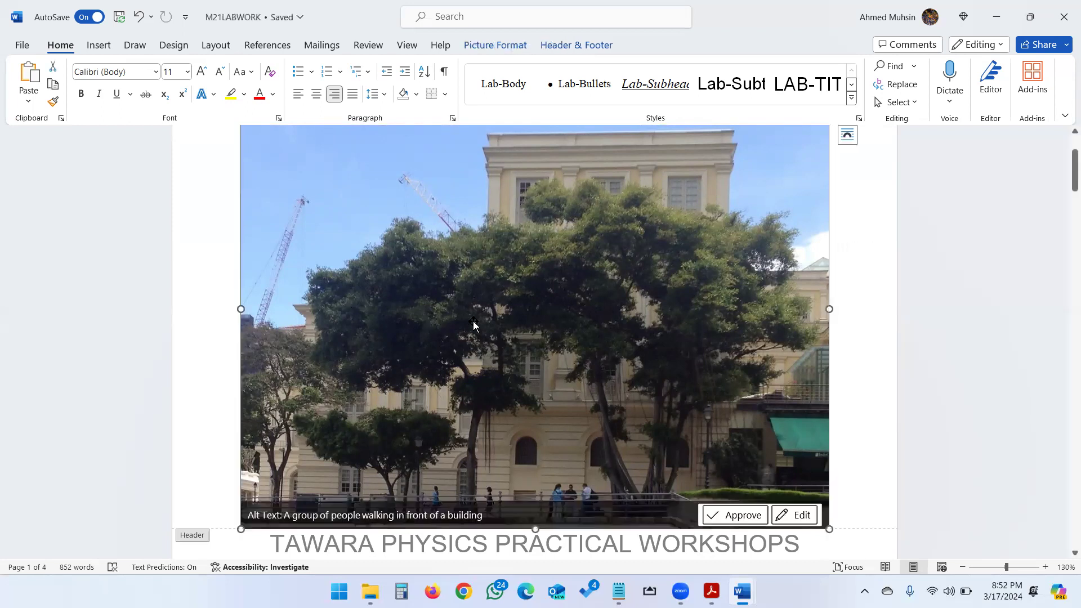
{"action": "left_click", "coordinate": [516, 46]}
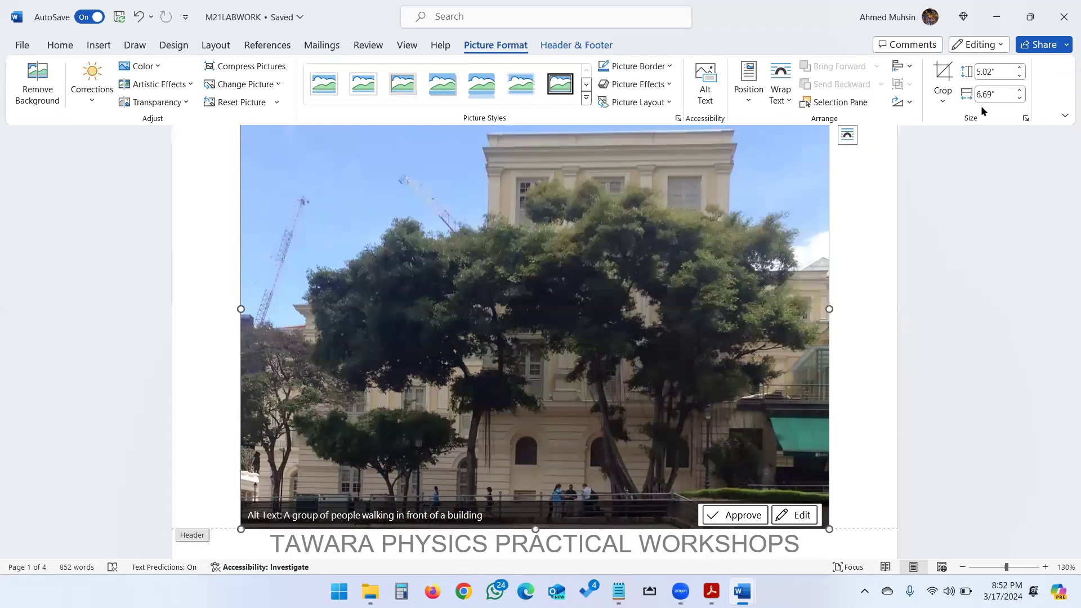
{"action": "key", "text": "alt+Tab"}
{"action": "key", "text": "alt+Tab"}
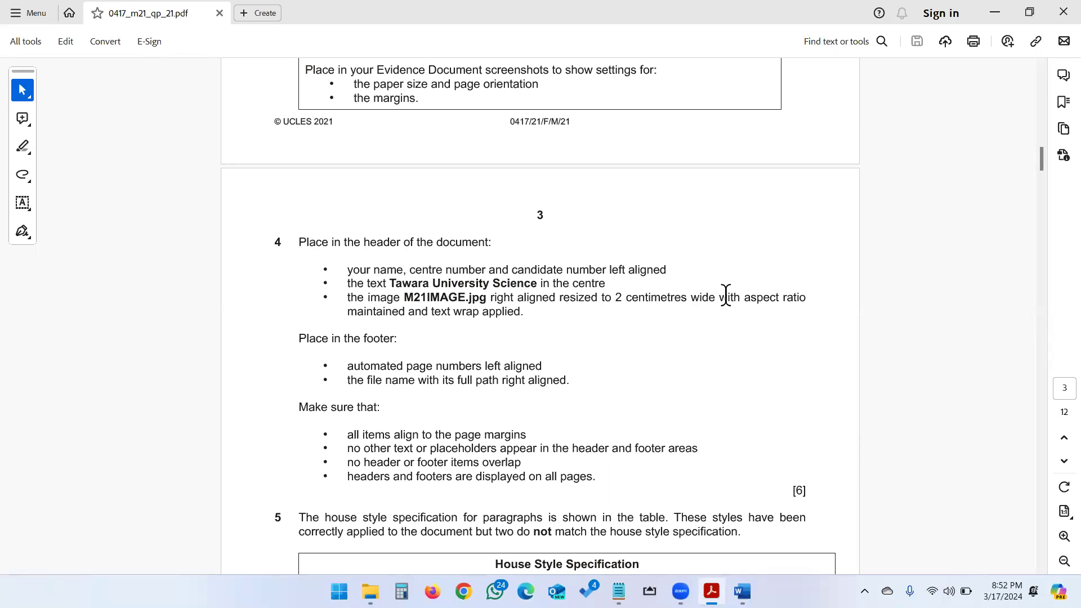
{"action": "key", "text": "alt+Tab"}
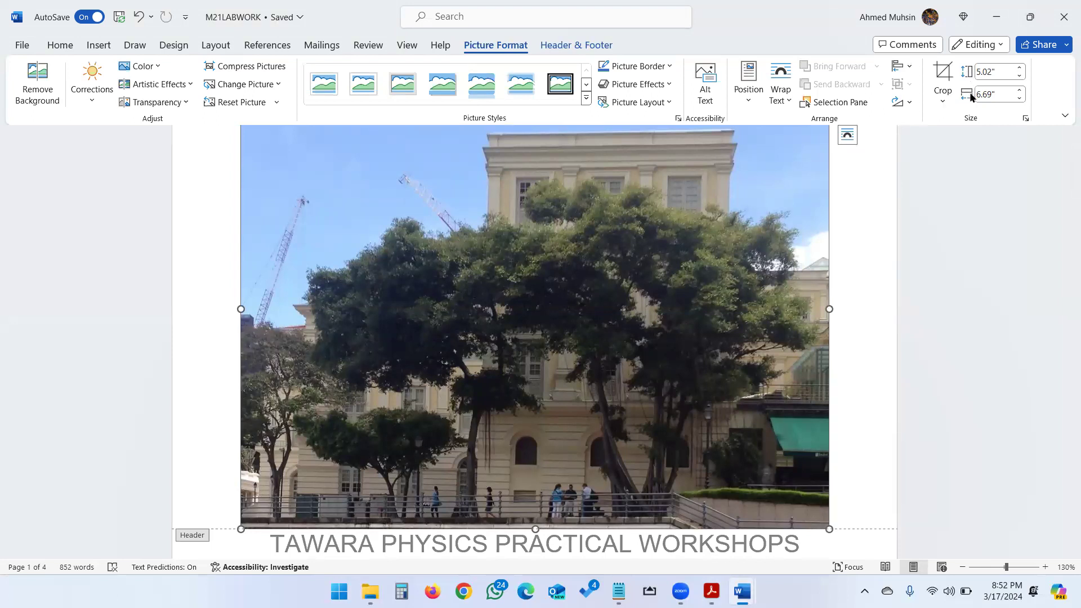
{"action": "left_click", "coordinate": [995, 97]}
{"action": "type", "text": "2cm"}
{"action": "key", "text": "Return"}
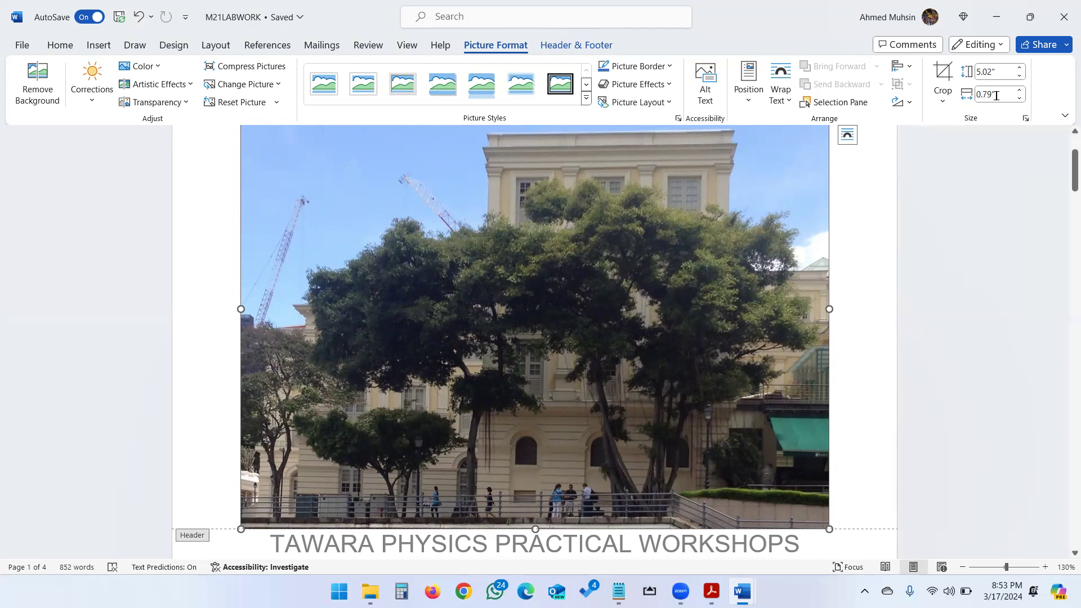
{"action": "scroll", "coordinate": [821, 233], "scroll_direction": "up", "scroll_amount": 2}
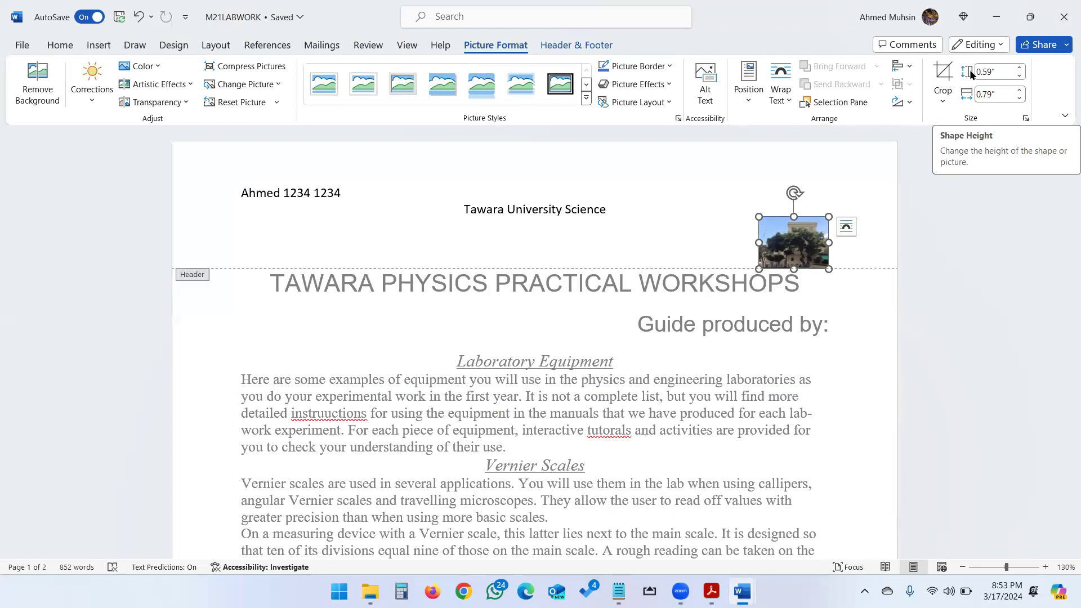
- Check question 4's footer requirements in the 0417_m21_qp_21 exam paper and place the cursor in M21LABWORK's first-page footer
{"action": "key", "text": "alt+Tab"}
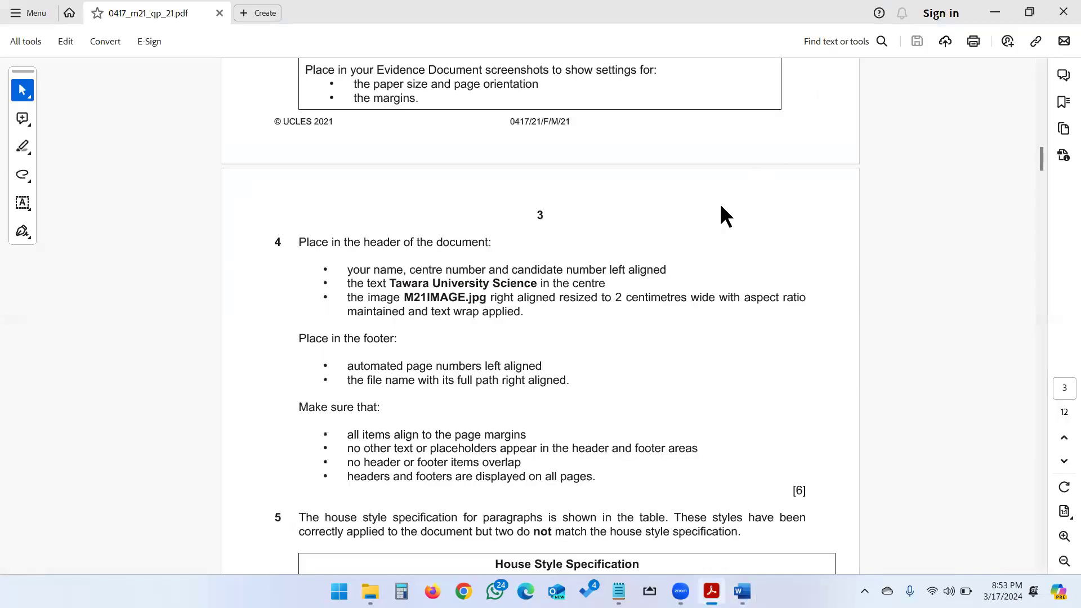
{"action": "left_click_drag", "start_coordinate": [492, 283], "coordinate": [586, 285]}
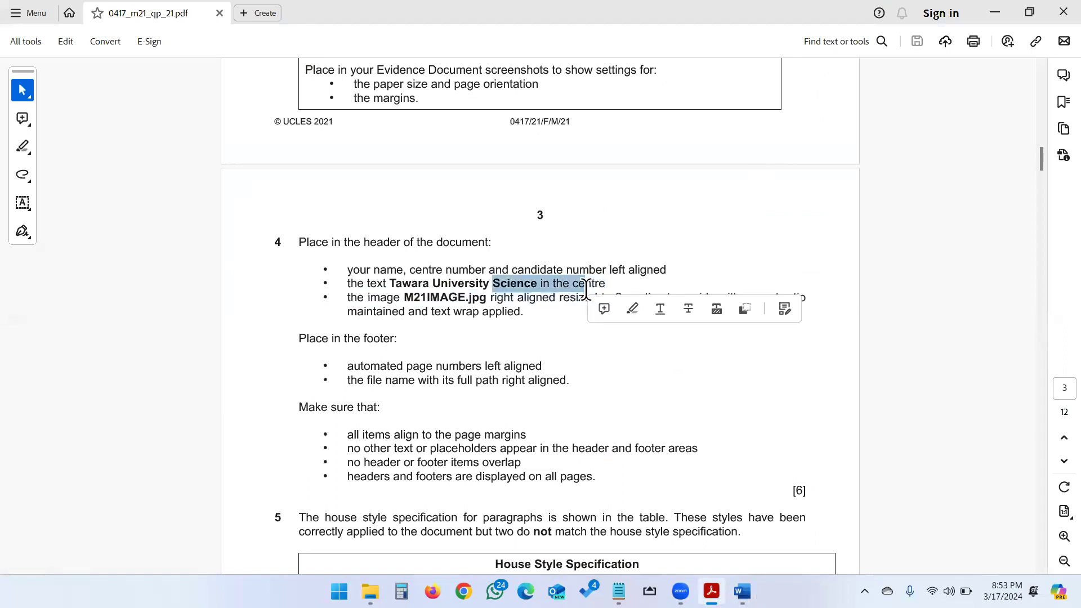
{"action": "scroll", "coordinate": [535, 415], "scroll_direction": "down", "scroll_amount": 3}
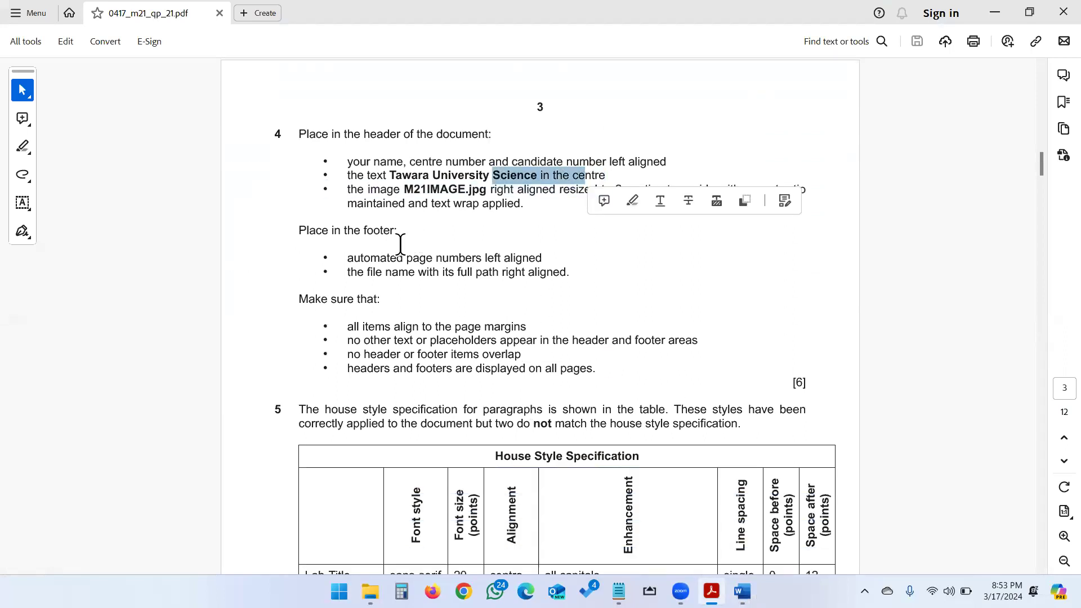
{"action": "left_click_drag", "start_coordinate": [387, 257], "coordinate": [542, 257]}
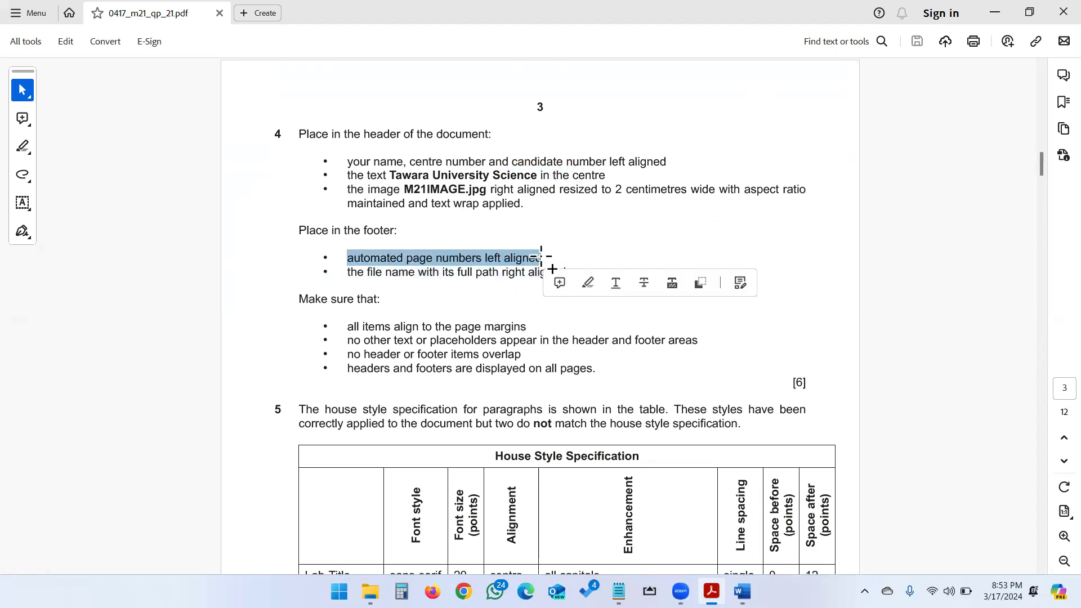
{"action": "key", "text": "alt+Tab"}
{"action": "scroll", "coordinate": [478, 326], "scroll_direction": "down", "scroll_amount": 5}
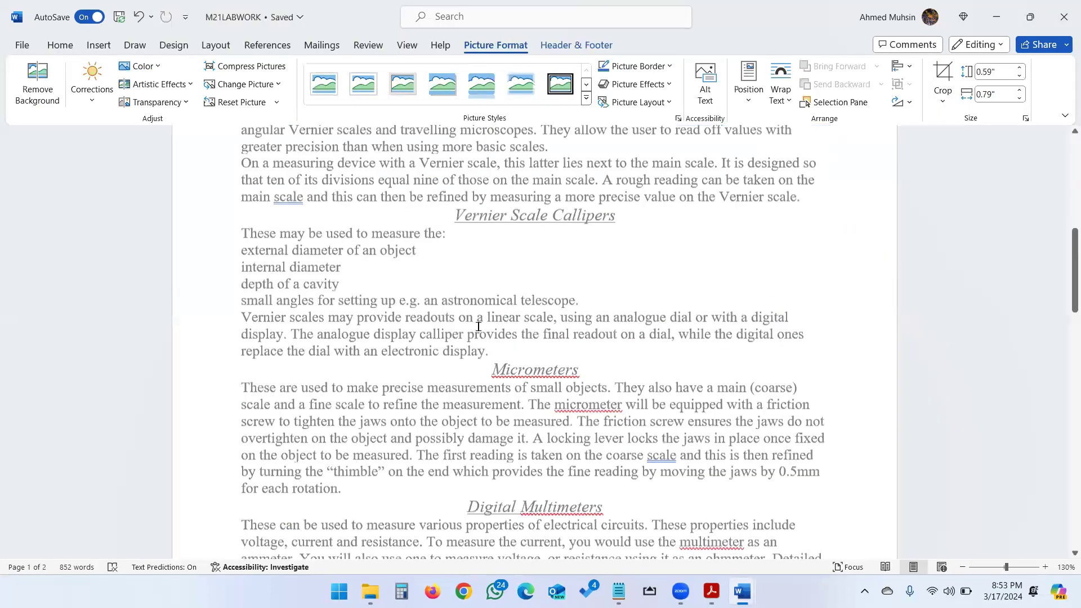
{"action": "scroll", "coordinate": [479, 326], "scroll_direction": "down", "scroll_amount": 8}
{"action": "left_click", "coordinate": [289, 327]}
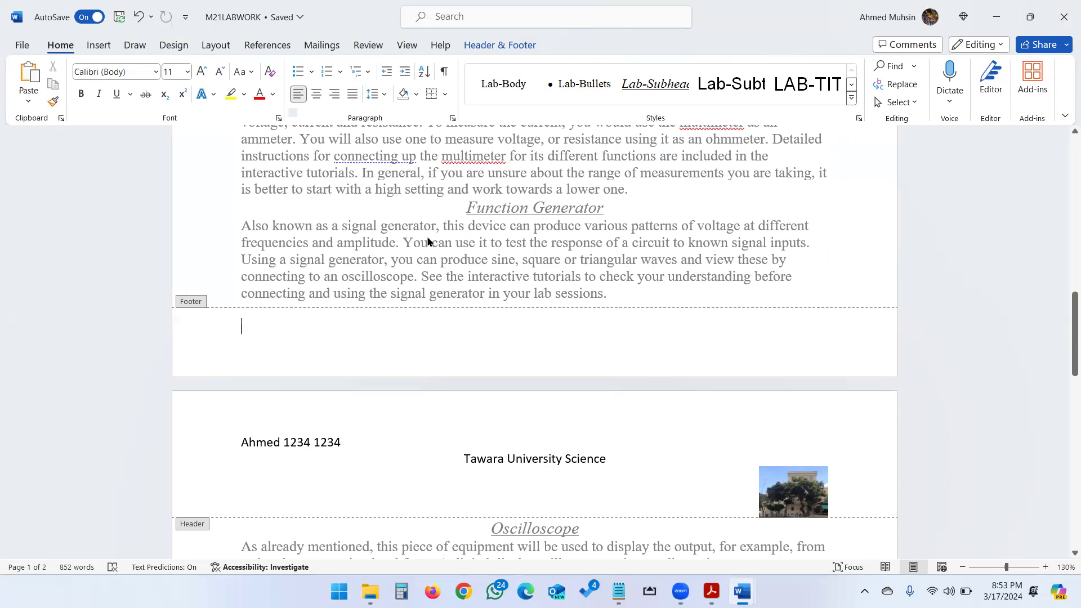
- Insert automated page numbers in the footer at the bottom of the page, left aligned, using the Plain Number 1 format
{"action": "left_click", "coordinate": [102, 46]}
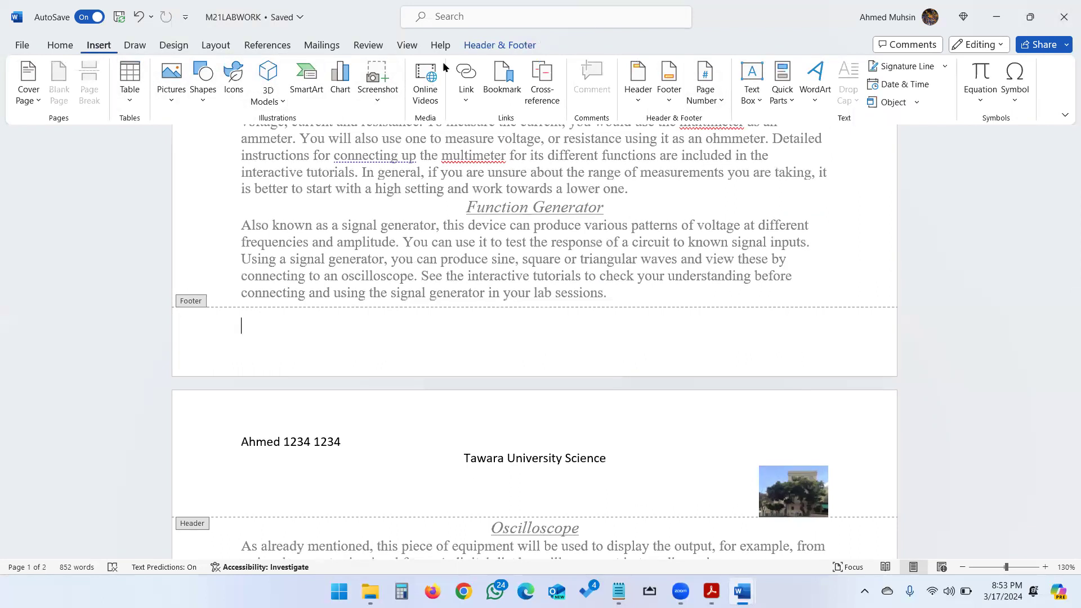
{"action": "left_click", "coordinate": [500, 45]}
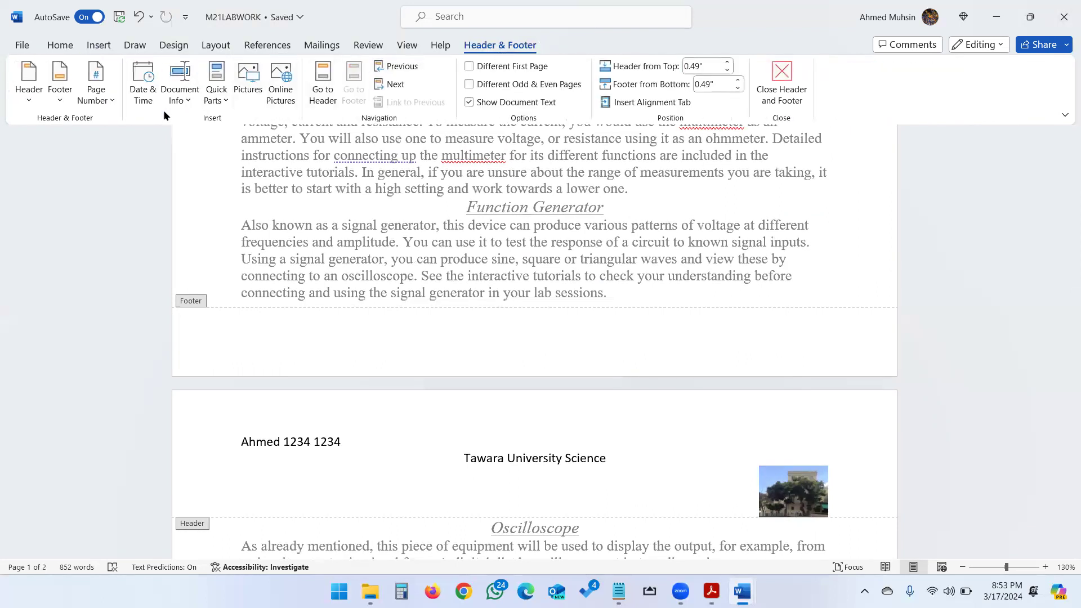
{"action": "left_click", "coordinate": [103, 101]}
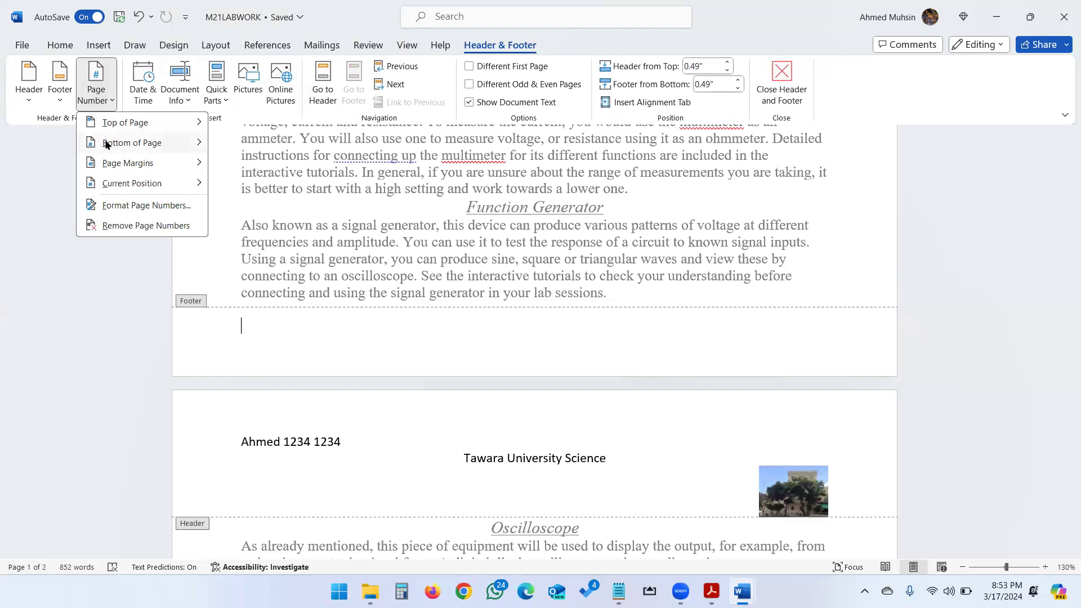
{"action": "mouse_move", "coordinate": [106, 141]}
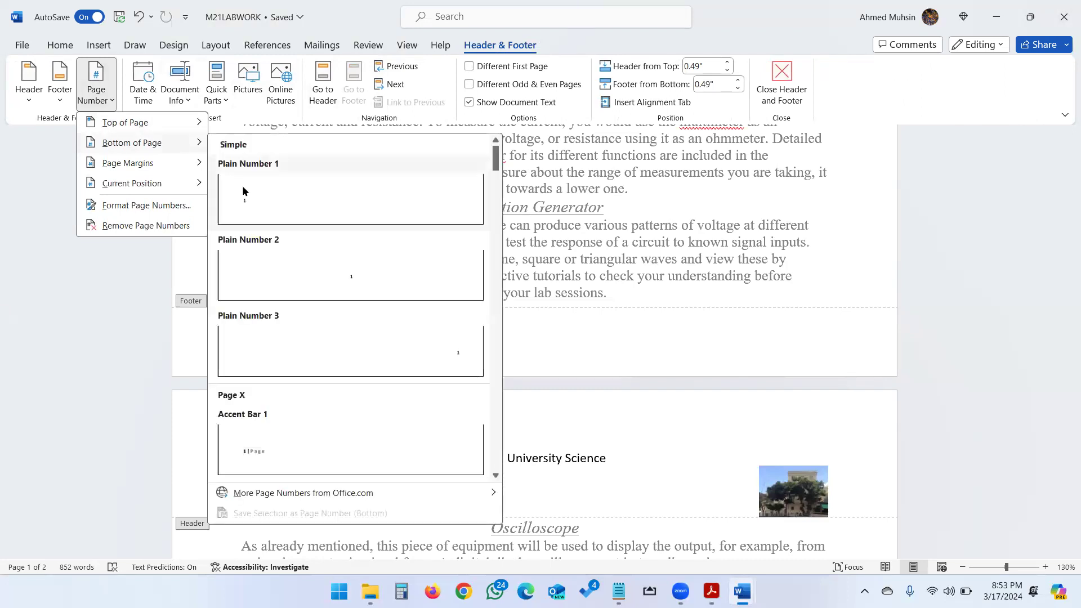
{"action": "left_click", "coordinate": [263, 208]}
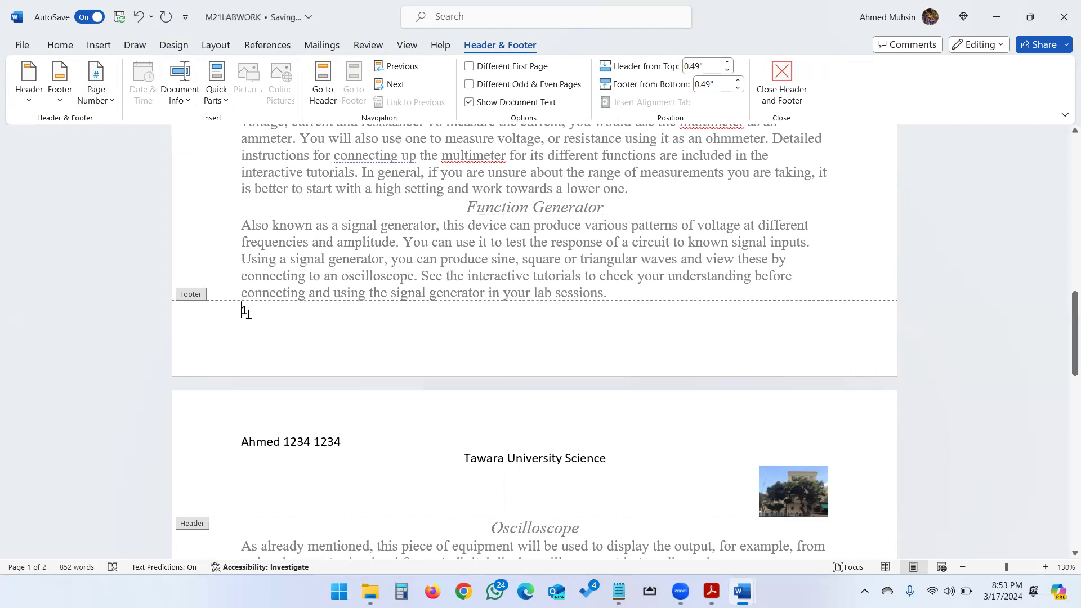
{"action": "left_click", "coordinate": [247, 313]}
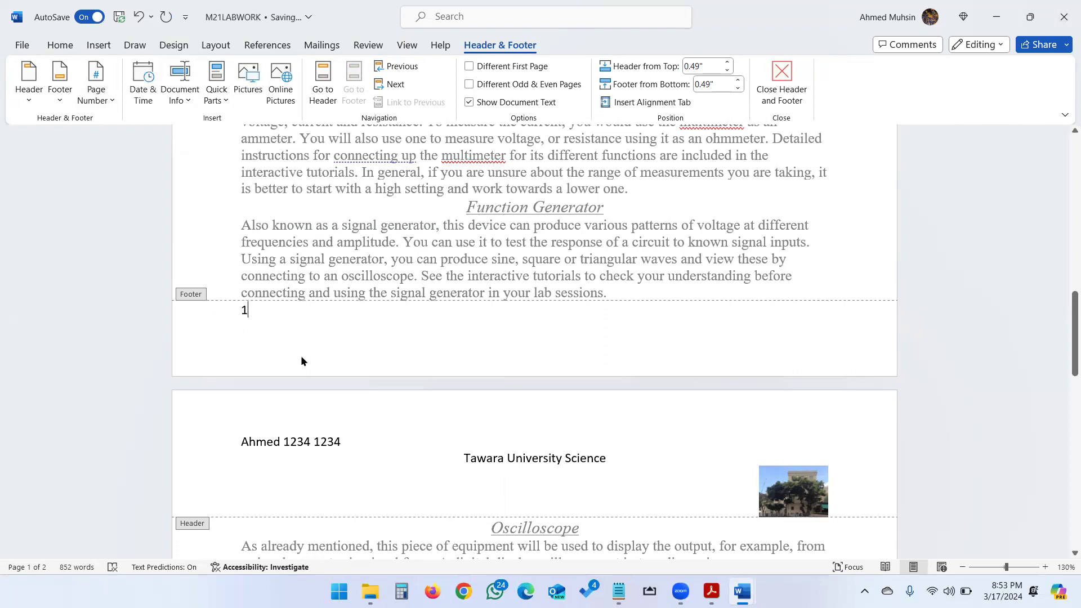
- Check question 4's file name requirement and insert the file name and file path fields on a new footer line below the page number
{"action": "key", "text": "alt+Tab"}
{"action": "left_click", "coordinate": [394, 273]}
{"action": "left_click_drag", "start_coordinate": [371, 273], "coordinate": [566, 273]}
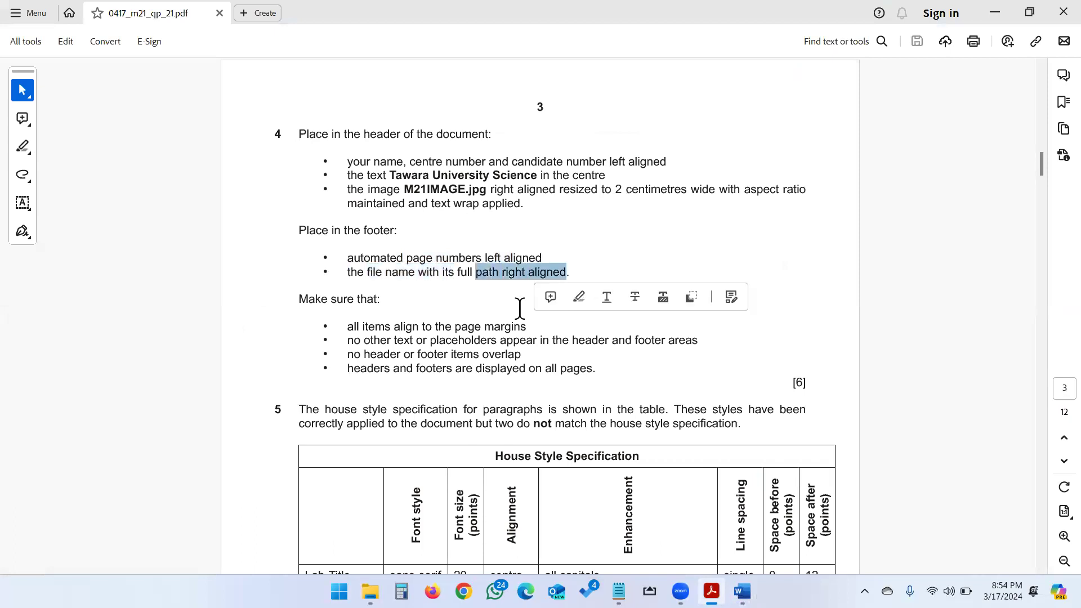
{"action": "key", "text": "alt+Tab"}
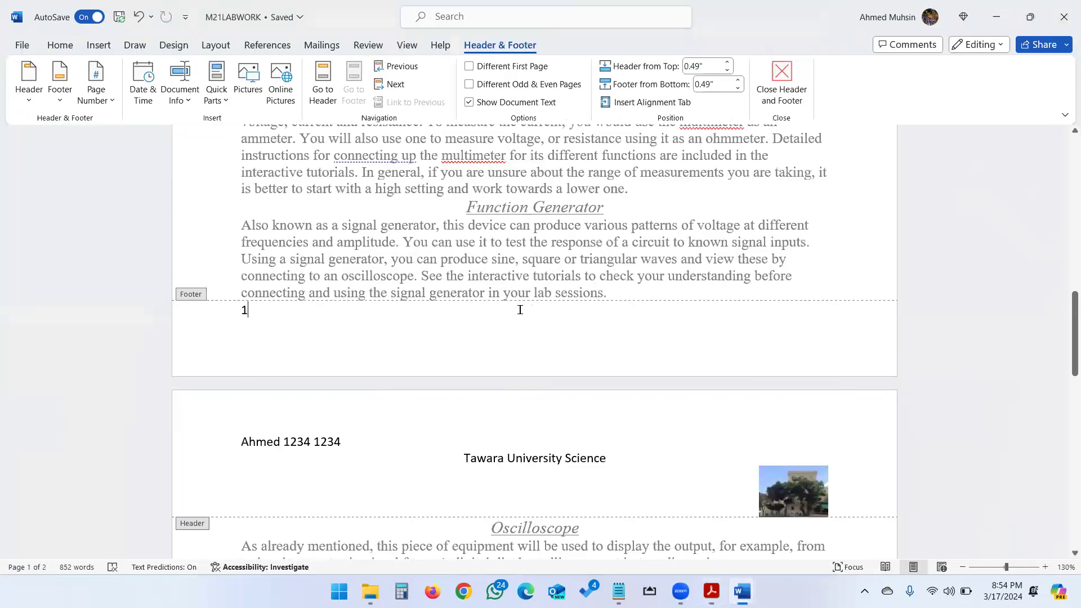
{"action": "key", "text": "Return"}
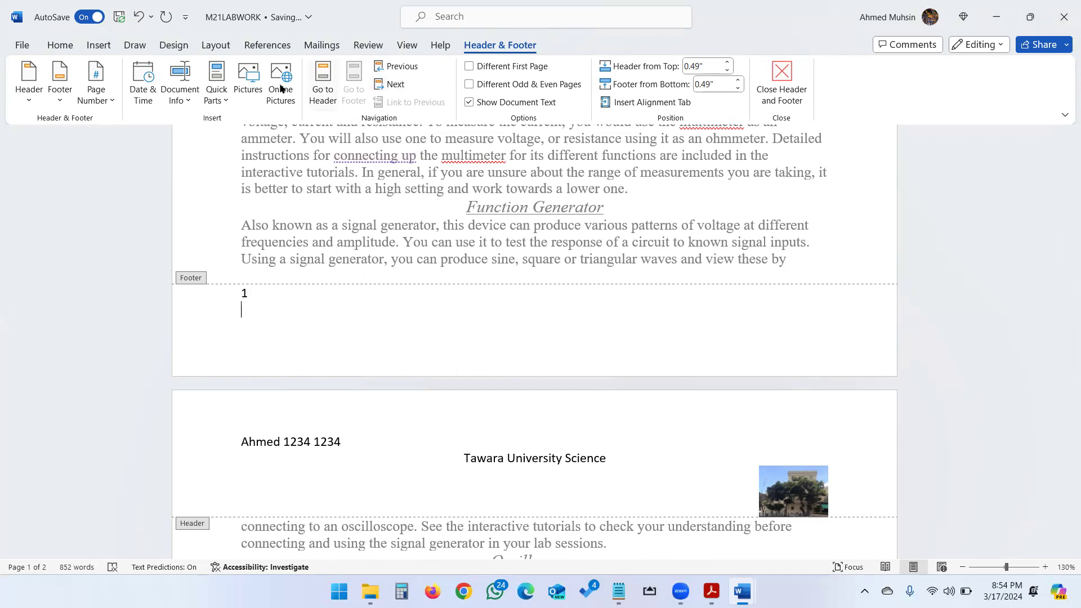
{"action": "left_click", "coordinate": [181, 102]}
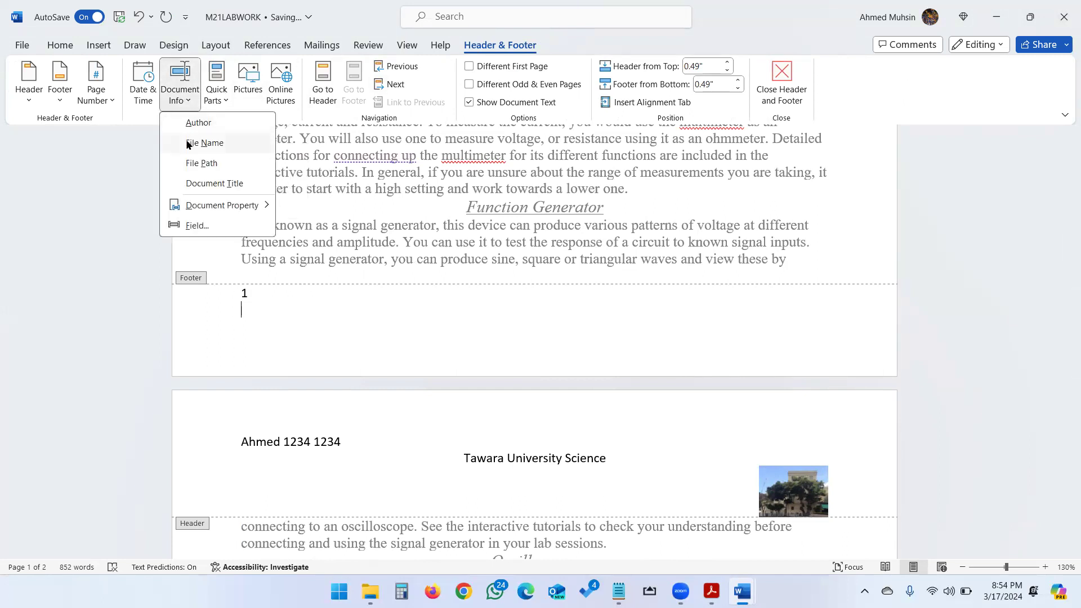
{"action": "left_click", "coordinate": [189, 144]}
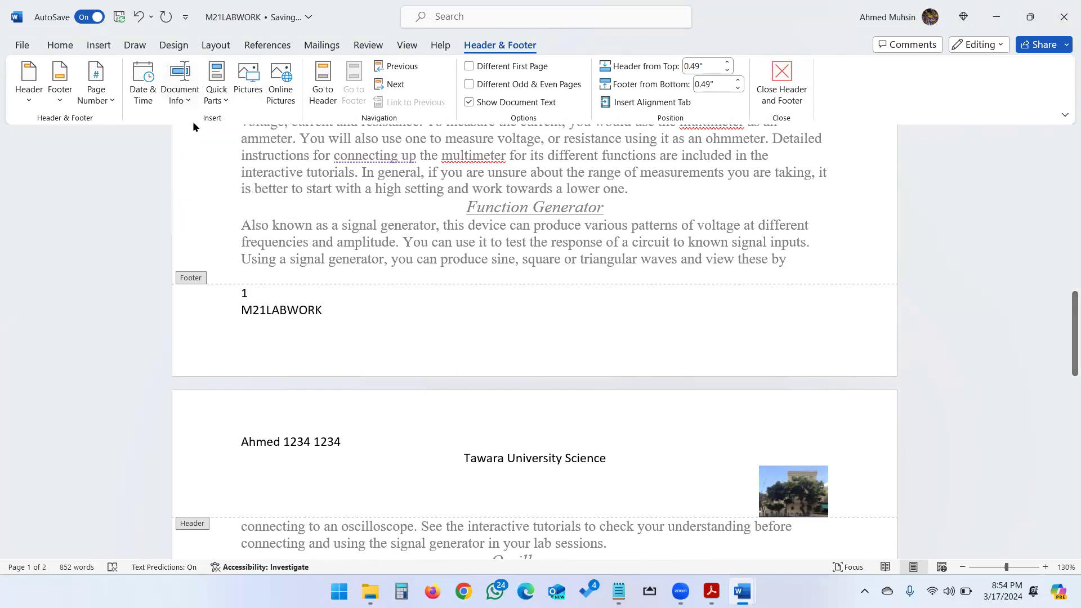
{"action": "left_click", "coordinate": [190, 99]}
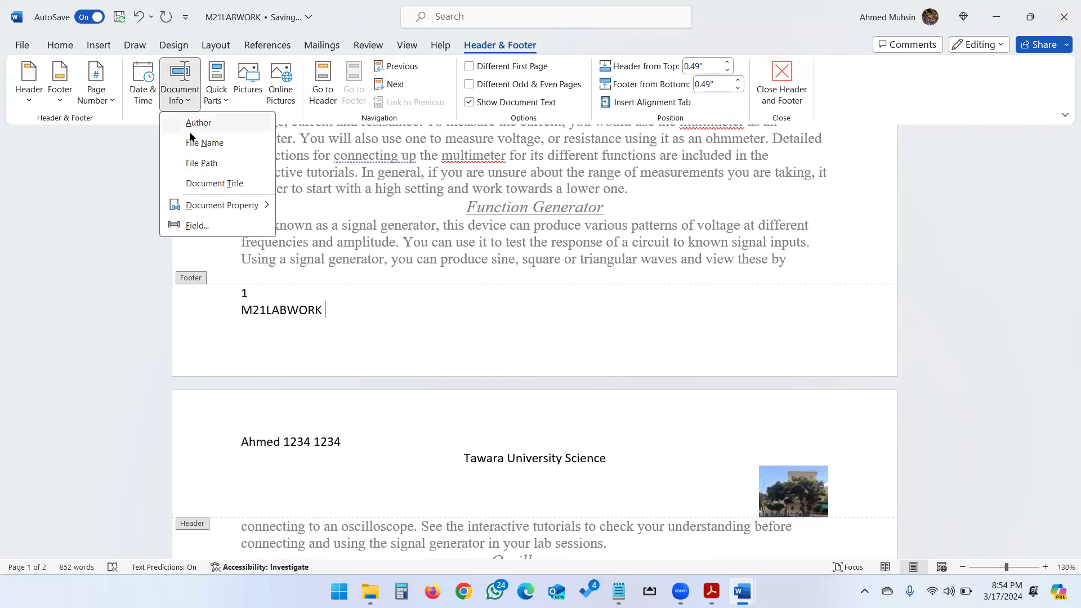
{"action": "left_click", "coordinate": [194, 164]}
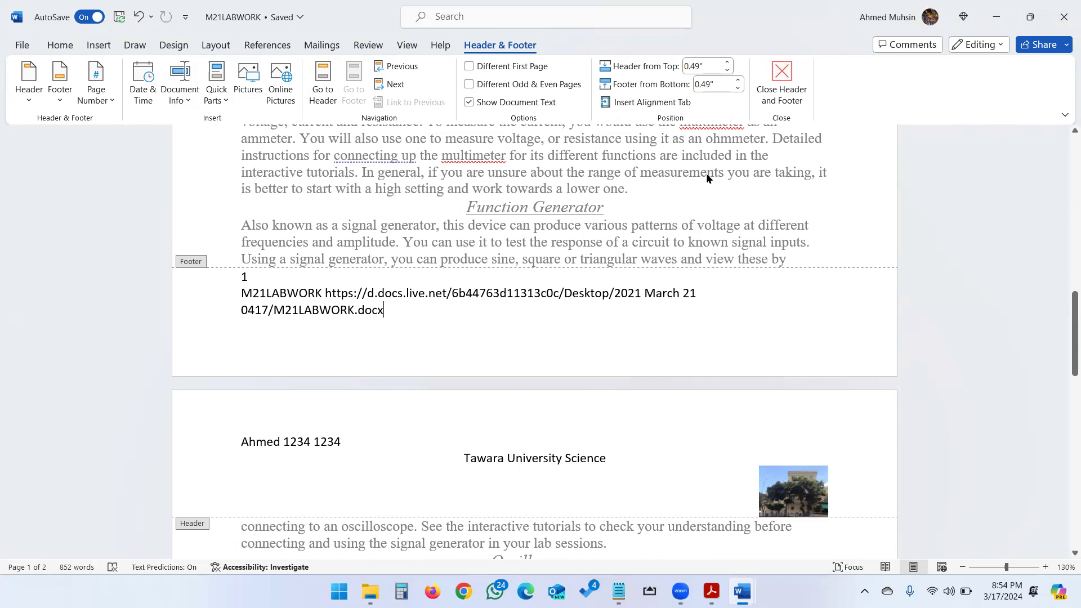
- Check M21LABWORK's footer and header against question 4's condition that all items align to the page margins
{"action": "key", "text": "alt+Tab"}
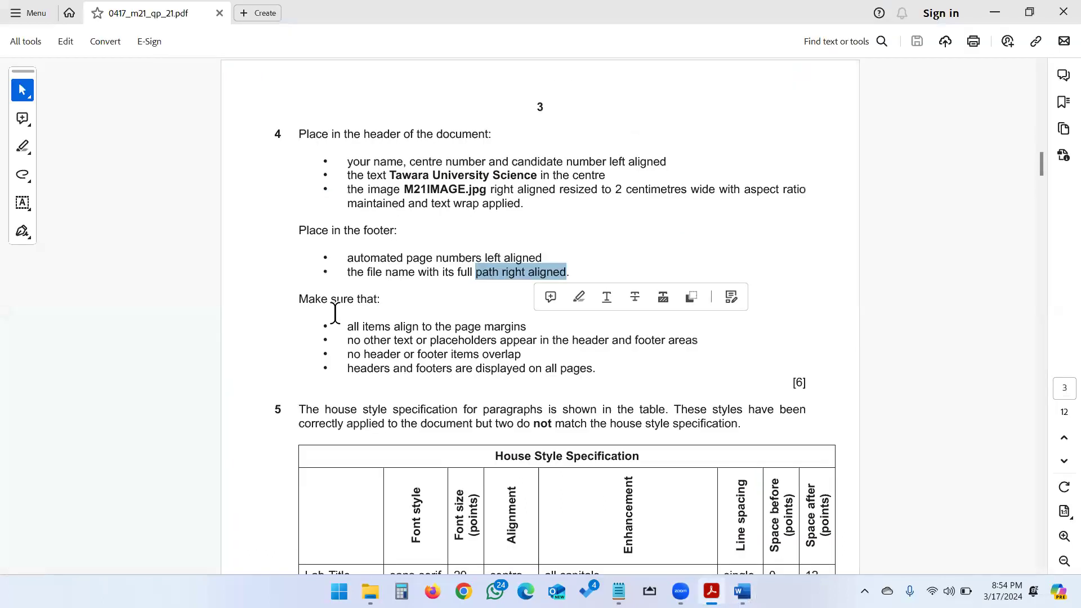
{"action": "left_click_drag", "start_coordinate": [345, 324], "coordinate": [526, 317]}
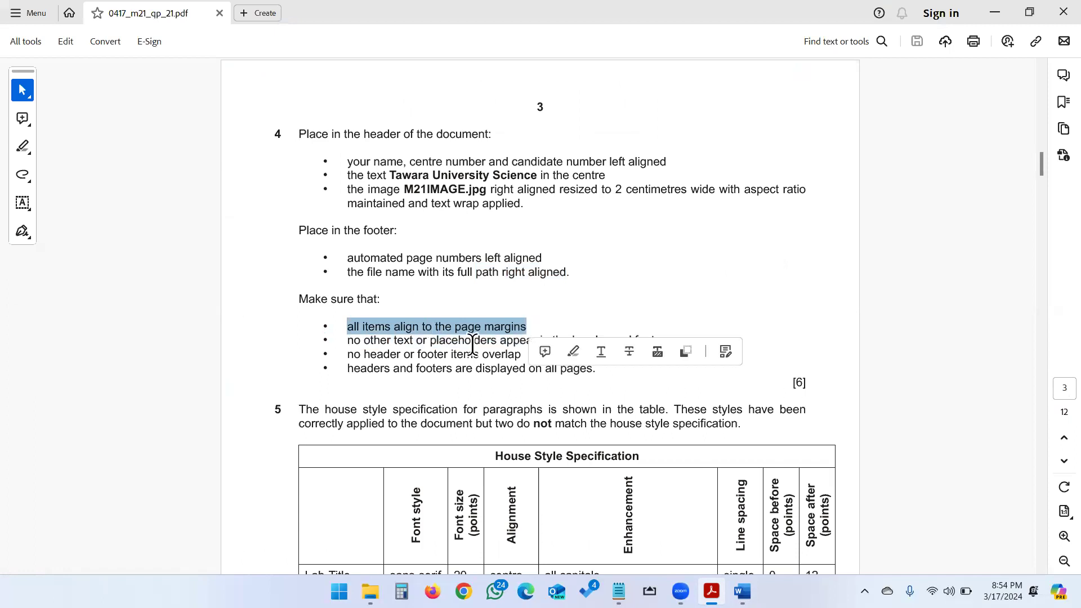
{"action": "key", "text": "alt+Tab"}
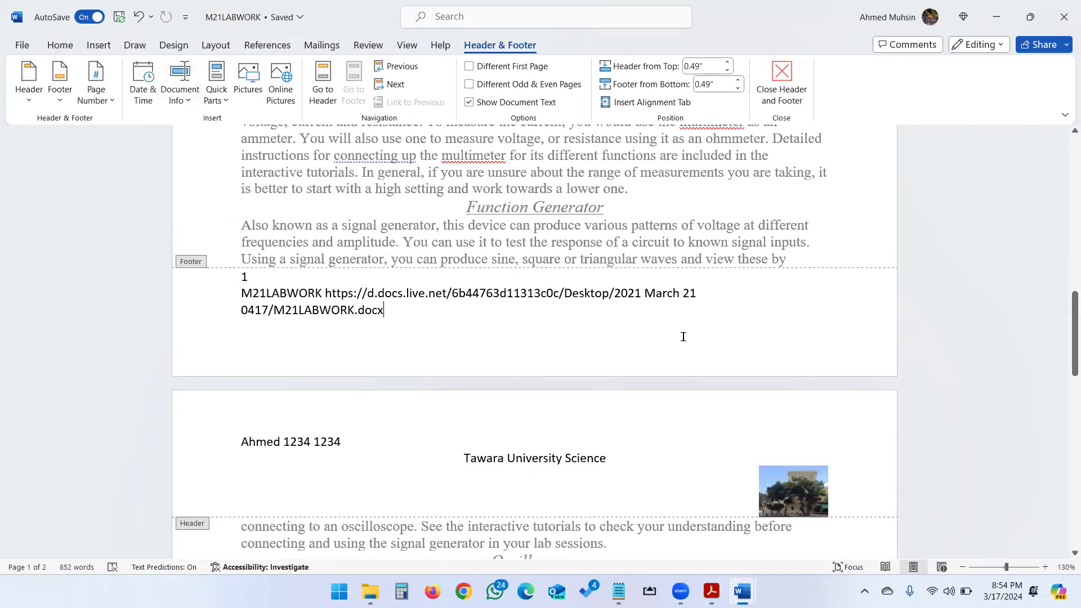
{"action": "key", "text": "alt+Tab"}
{"action": "key", "text": "alt+Tab"}
{"action": "scroll", "coordinate": [723, 332], "scroll_direction": "up", "scroll_amount": 3}
{"action": "scroll", "coordinate": [723, 326], "scroll_direction": "up", "scroll_amount": 6}
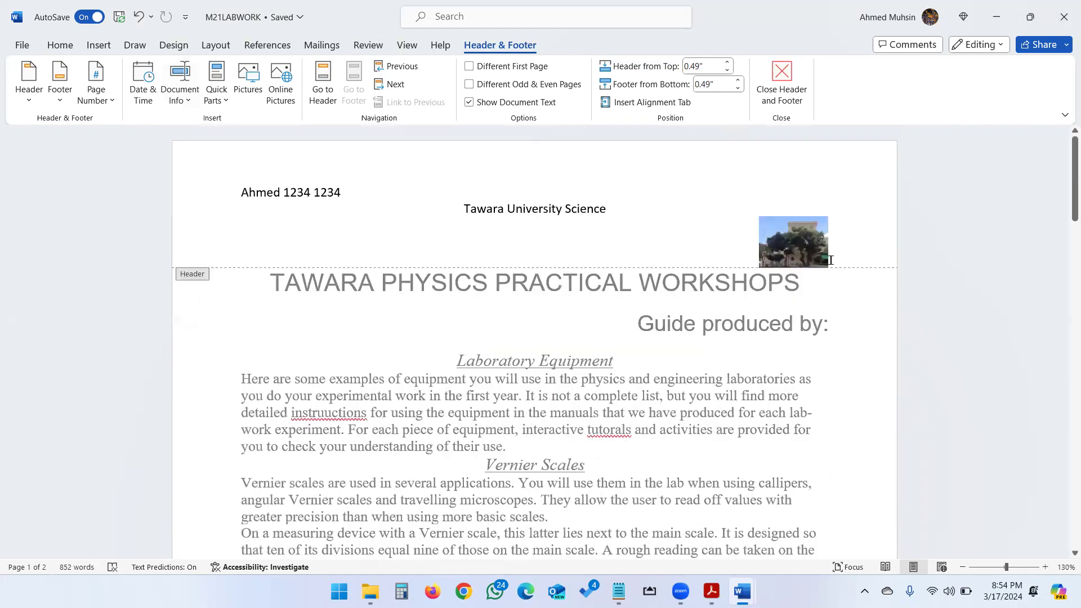
- Check question 4's conditions on placeholders, overlap and display on all pages against M21LABWORK, and close header and footer editing
{"action": "key", "text": "alt+Tab"}
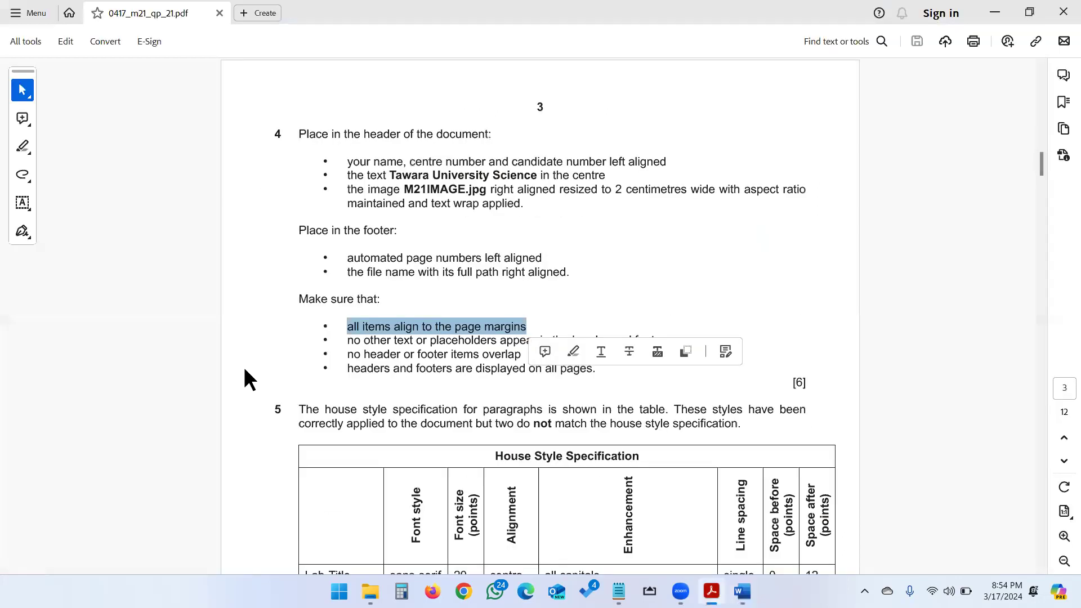
{"action": "left_click", "coordinate": [405, 370]}
{"action": "left_click_drag", "start_coordinate": [419, 340], "coordinate": [698, 340]}
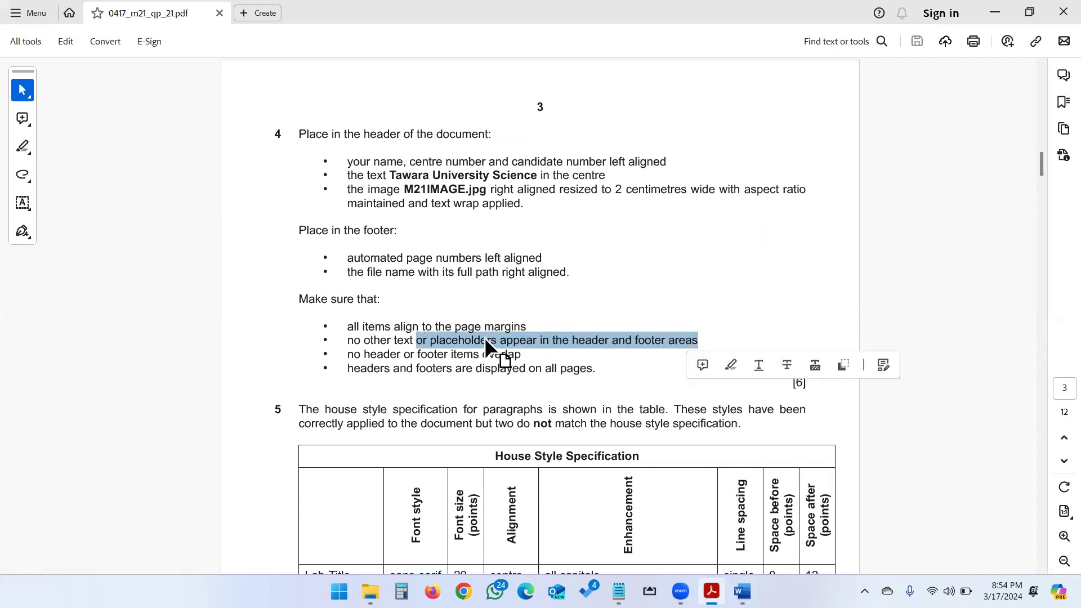
{"action": "left_click", "coordinate": [416, 369]}
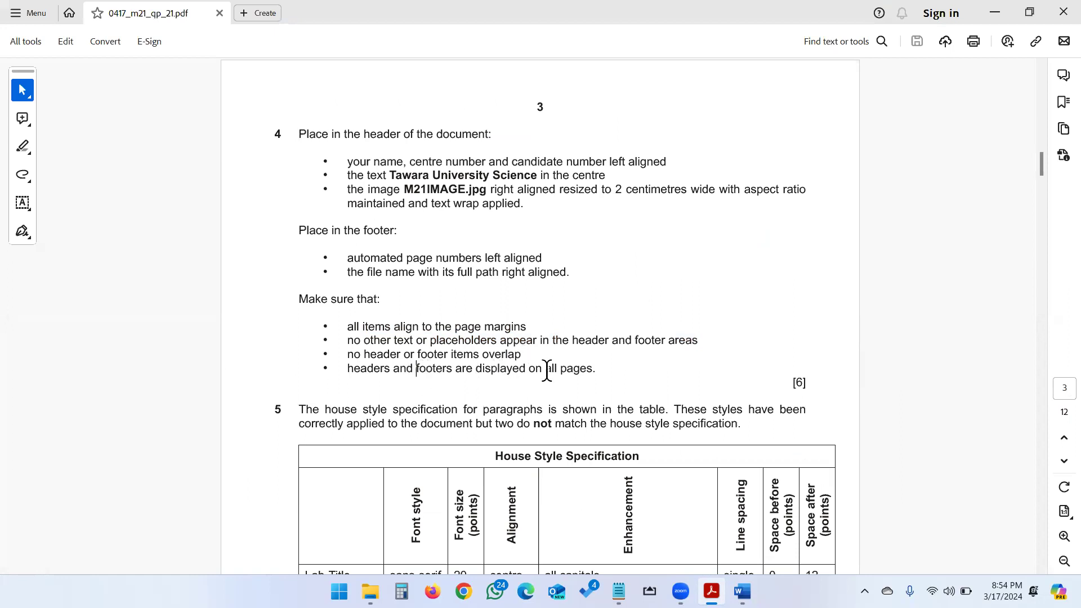
{"action": "key", "text": "alt+Tab"}
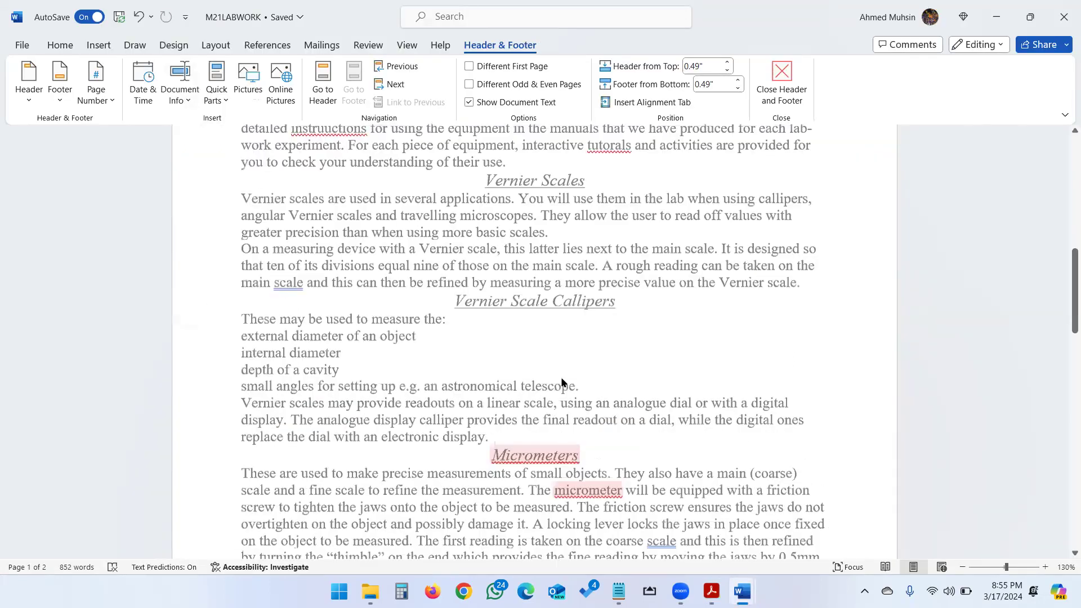
{"action": "scroll", "coordinate": [561, 377], "scroll_direction": "down", "scroll_amount": 15}
{"action": "scroll", "coordinate": [542, 450], "scroll_direction": "up", "scroll_amount": 8}
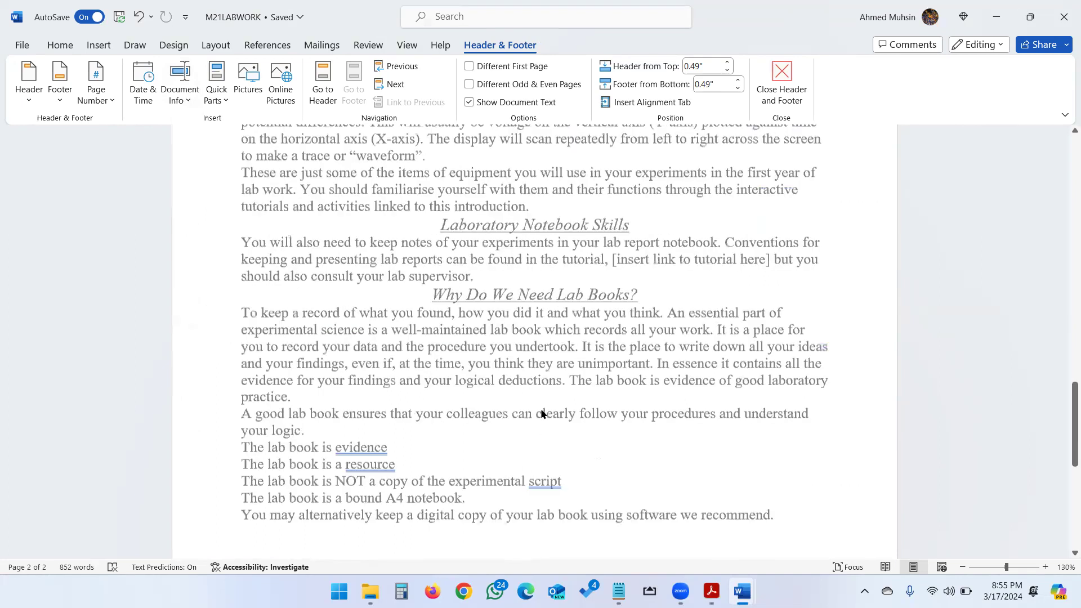
{"action": "scroll", "coordinate": [542, 414], "scroll_direction": "up", "scroll_amount": 10}
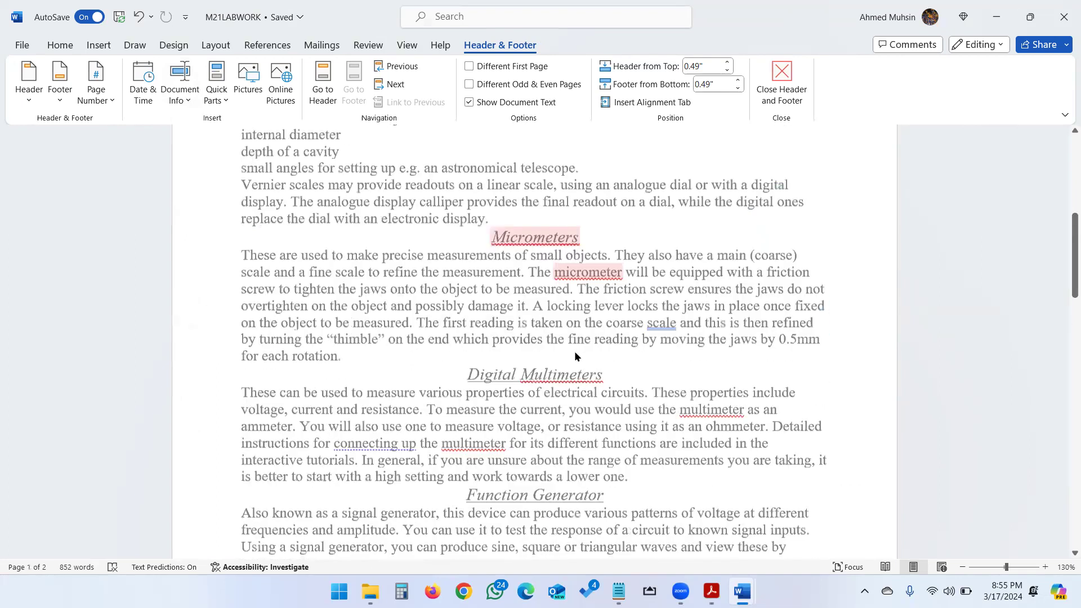
{"action": "key", "text": "alt+Tab"}
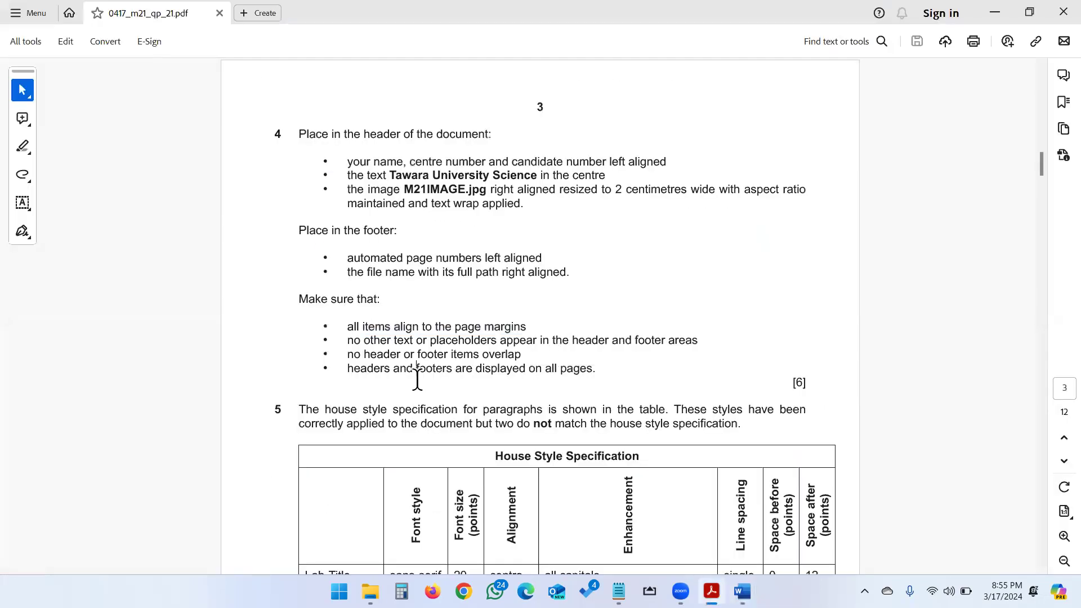
{"action": "key", "text": "alt+Tab"}
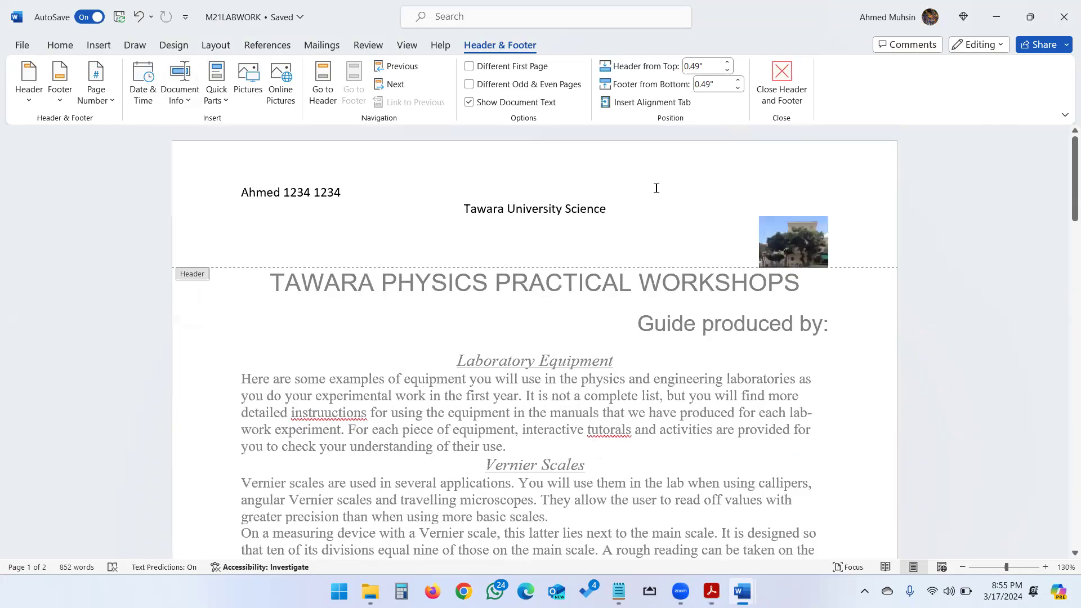
{"action": "left_click", "coordinate": [788, 90]}
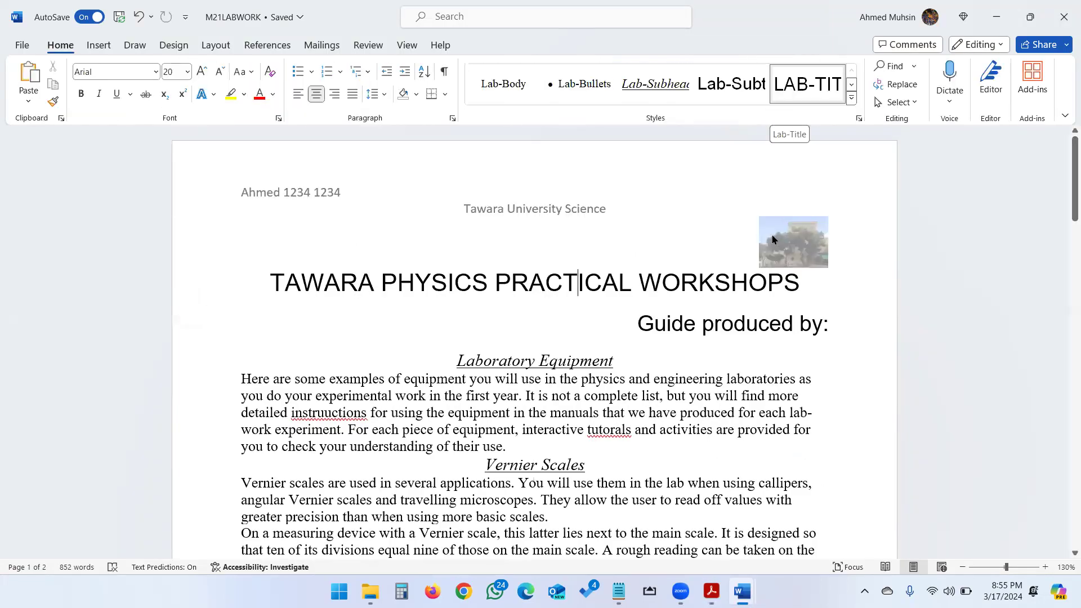
- Read question 5's House Style Specification and its instruction to correct two non-matching styles in the exam paper, enlarged to 125%
{"action": "key", "text": "alt+Tab"}
{"action": "scroll", "coordinate": [569, 338], "scroll_direction": "down", "scroll_amount": 4}
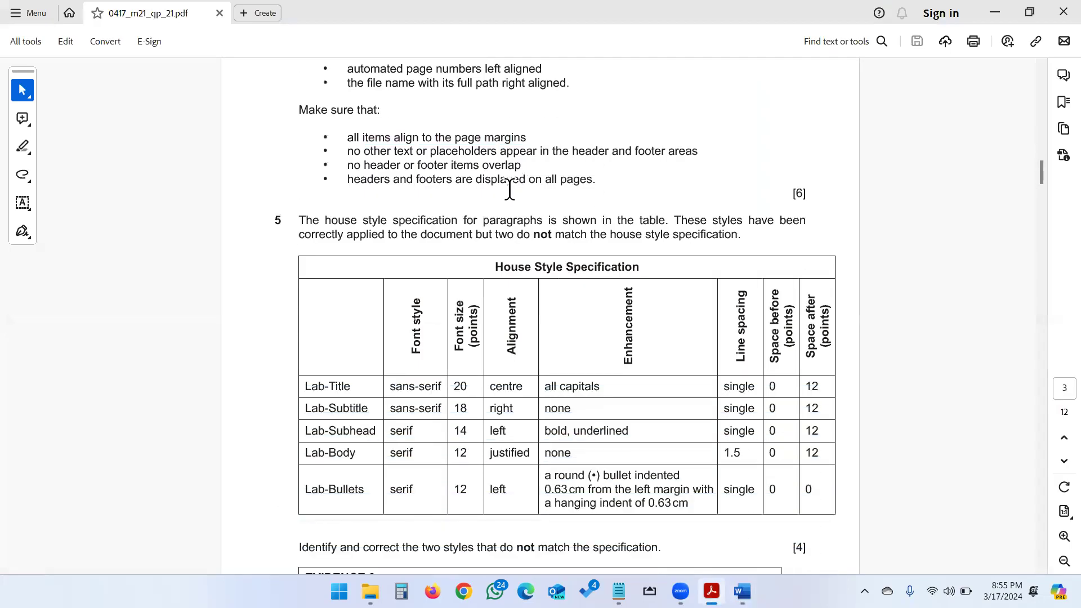
{"action": "left_click_drag", "start_coordinate": [465, 221], "coordinate": [662, 216]}
{"action": "left_click", "coordinate": [791, 180]}
{"action": "left_click_drag", "start_coordinate": [298, 234], "coordinate": [498, 241]}
{"action": "left_click", "coordinate": [499, 241]}
{"action": "scroll", "coordinate": [320, 468], "scroll_direction": "down", "scroll_amount": 3}
{"action": "left_click_drag", "start_coordinate": [319, 467], "coordinate": [670, 468]}
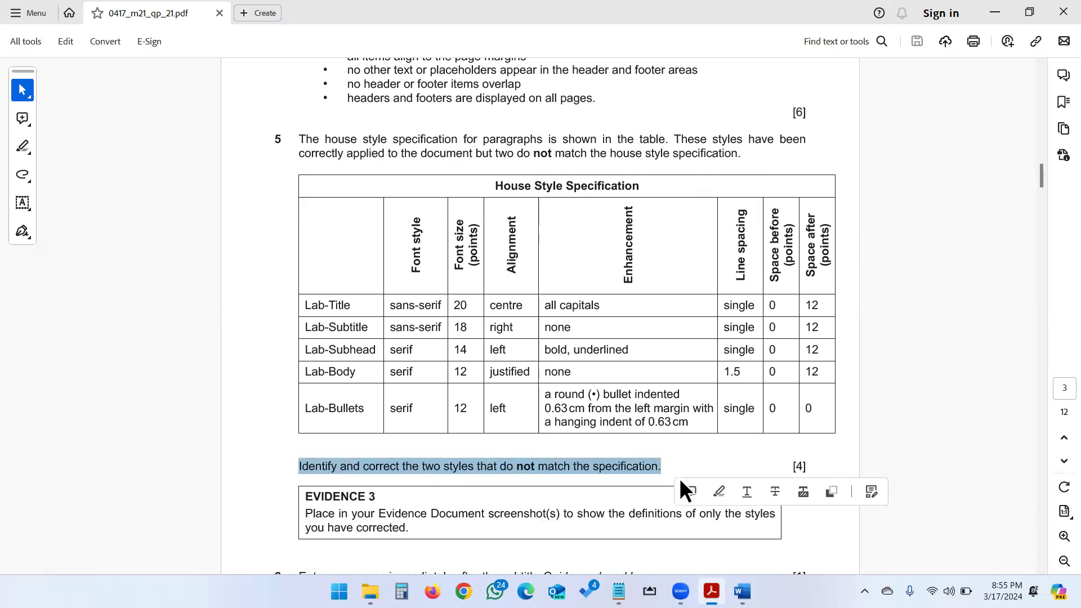
{"action": "left_click", "coordinate": [1063, 536]}
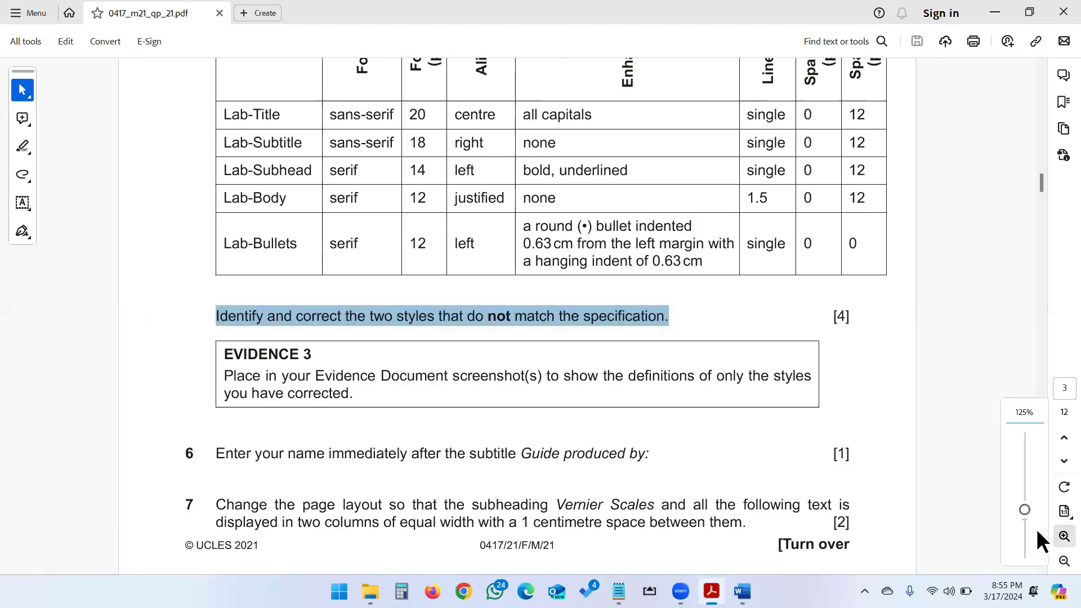
- Read the Lab-Title row of the House Style Specification and question 5's note about two non-matching styles
{"action": "scroll", "coordinate": [731, 289], "scroll_direction": "up", "scroll_amount": 3}
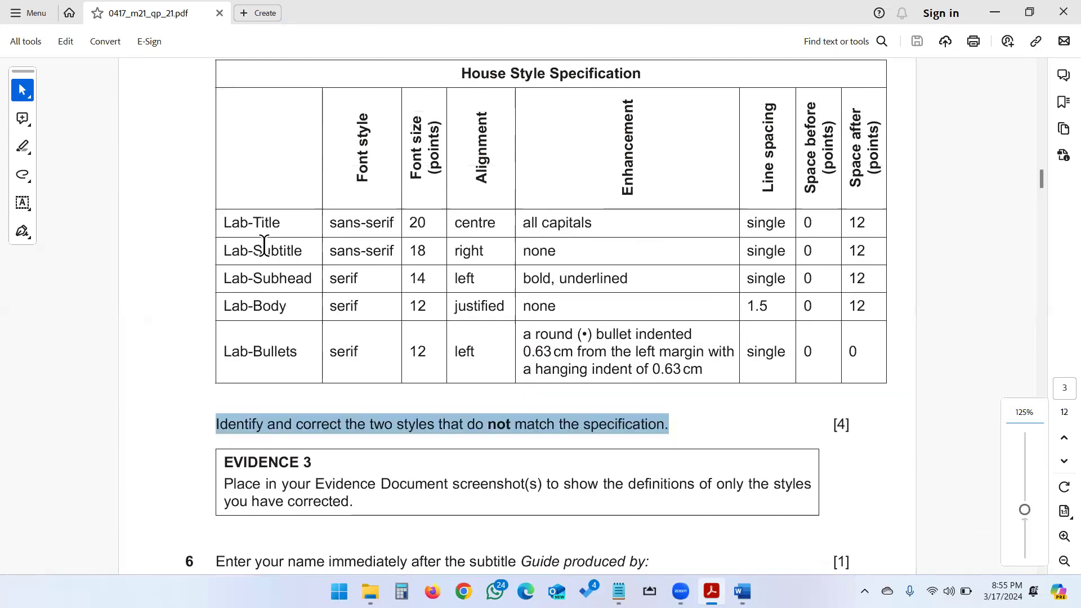
{"action": "mouse_move", "coordinate": [222, 222]}
{"action": "left_mouse_down"}
{"action": "mouse_move", "coordinate": [903, 222]}
{"action": "mouse_move", "coordinate": [871, 227]}
{"action": "left_mouse_up"}
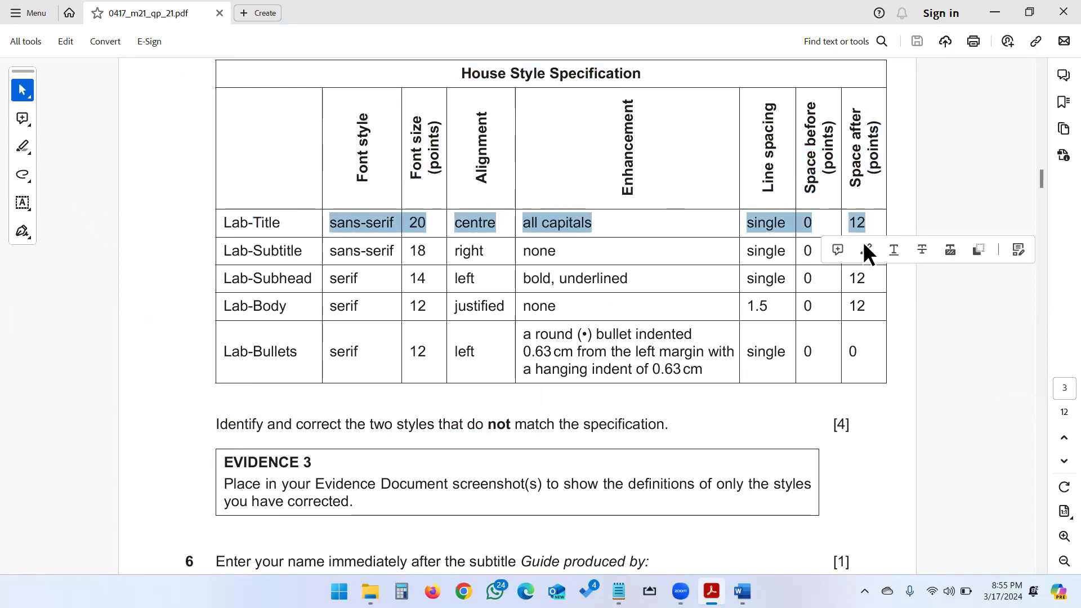
{"action": "scroll", "coordinate": [774, 271], "scroll_direction": "up", "scroll_amount": 3}
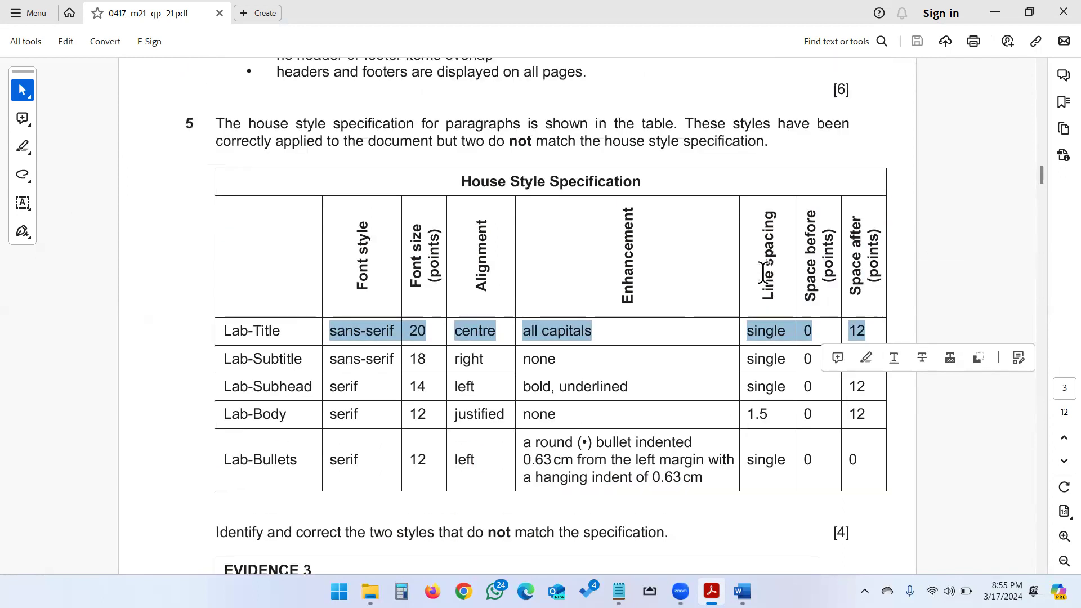
{"action": "left_click", "coordinate": [476, 147]}
{"action": "double_click", "coordinate": [476, 148]}
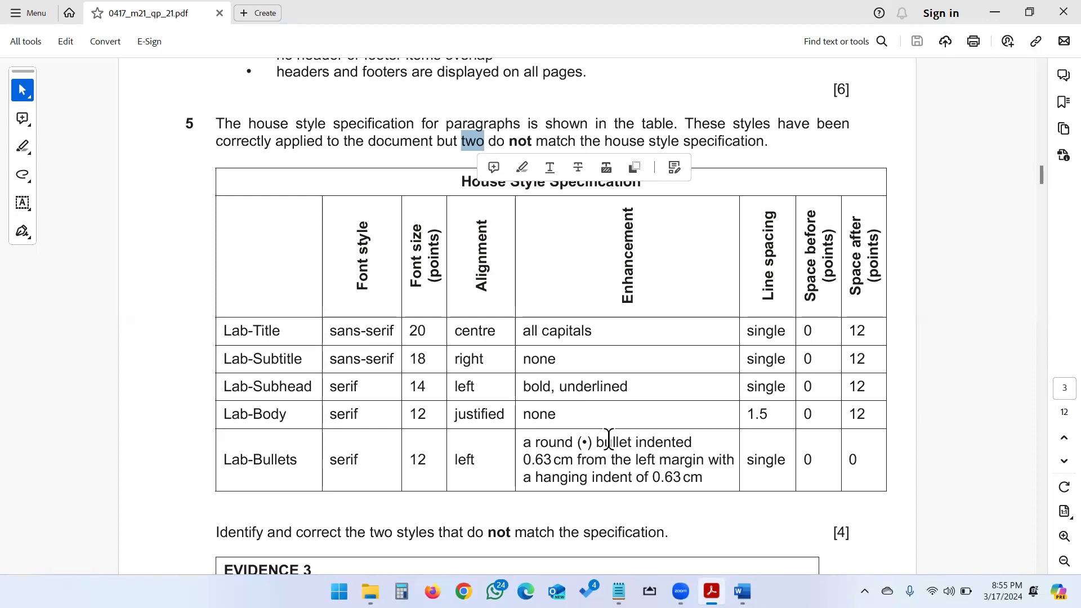
- Open the Lab-Title style definition in M21LABWORK and check its font against the exam paper's specified font style
{"action": "key", "text": "alt+Tab"}
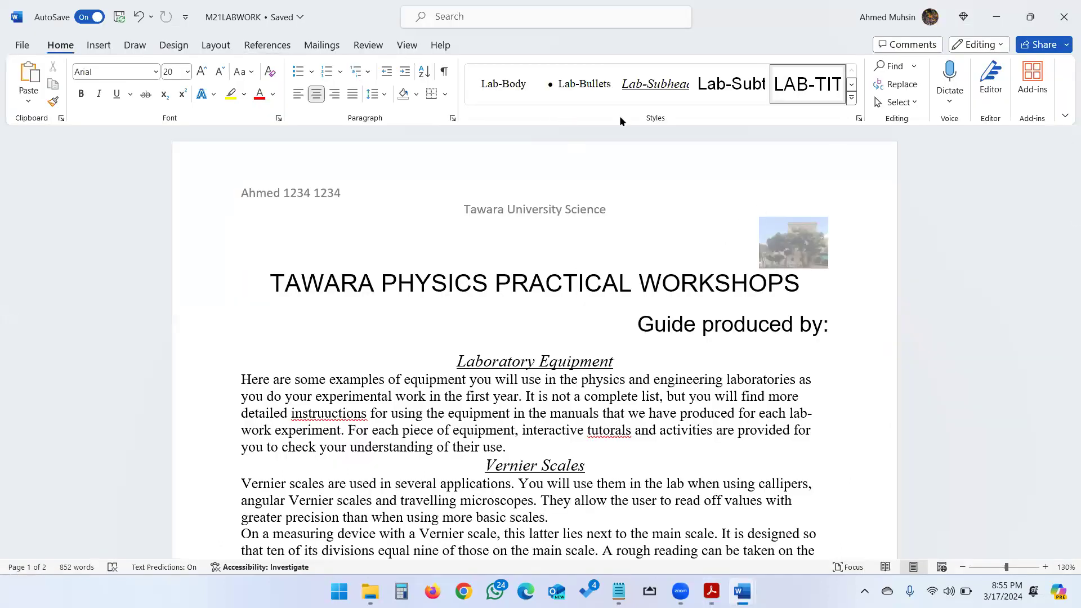
{"action": "right_click", "coordinate": [824, 92]}
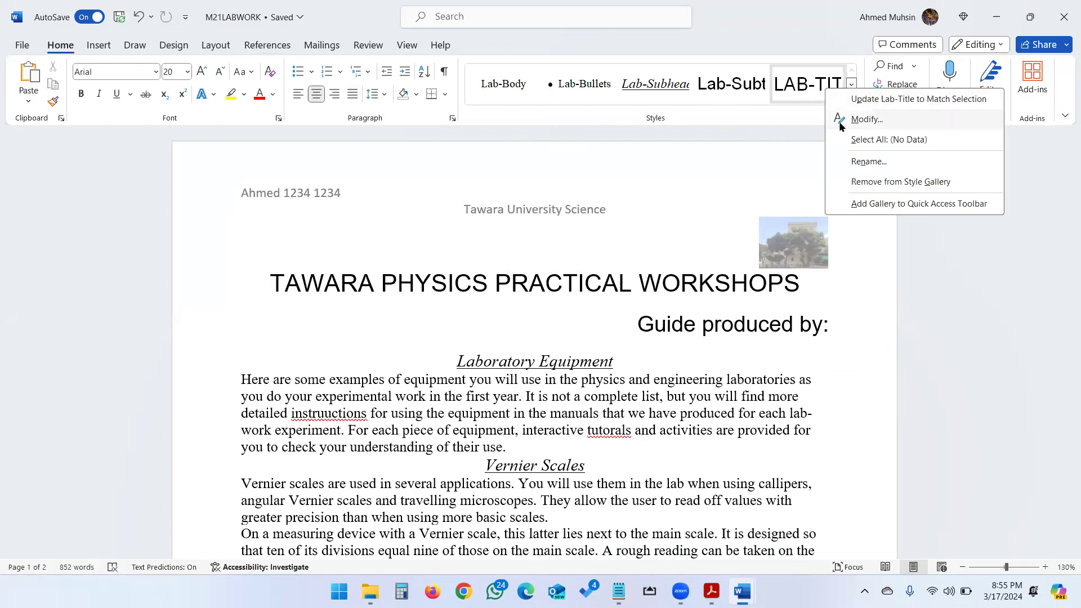
{"action": "left_click", "coordinate": [866, 119]}
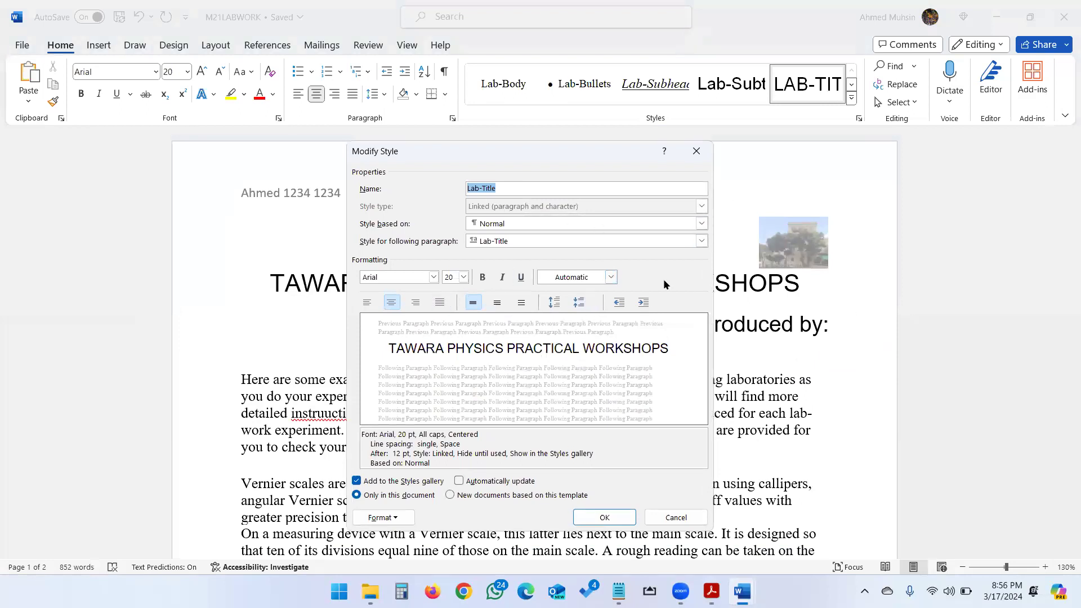
{"action": "key", "text": "alt+Tab"}
{"action": "left_click_drag", "start_coordinate": [322, 336], "coordinate": [401, 336]}
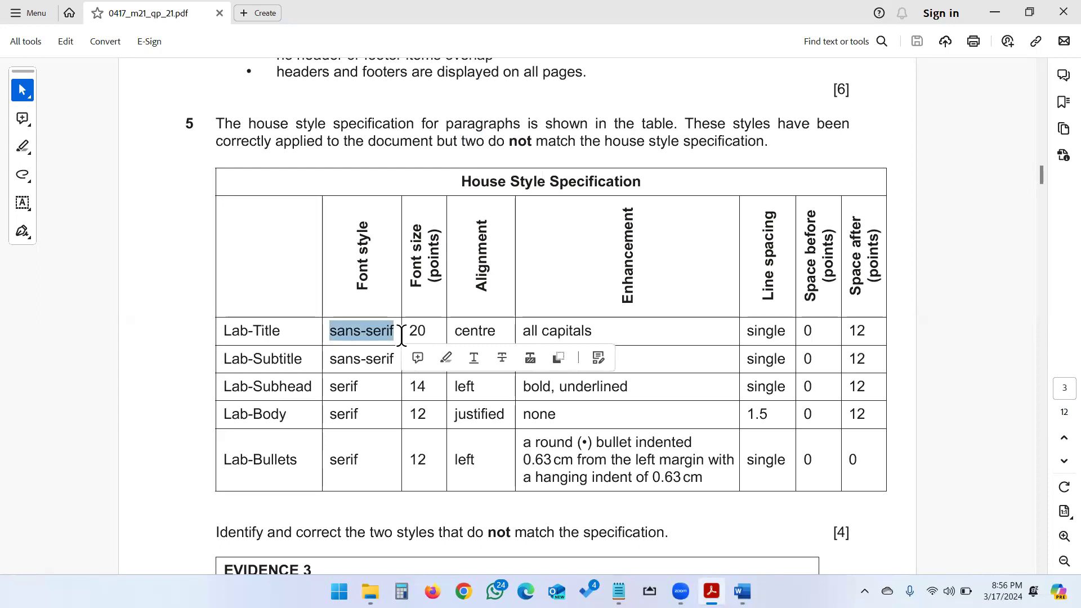
{"action": "key", "text": "alt+Tab"}
{"action": "left_click", "coordinate": [400, 276]}
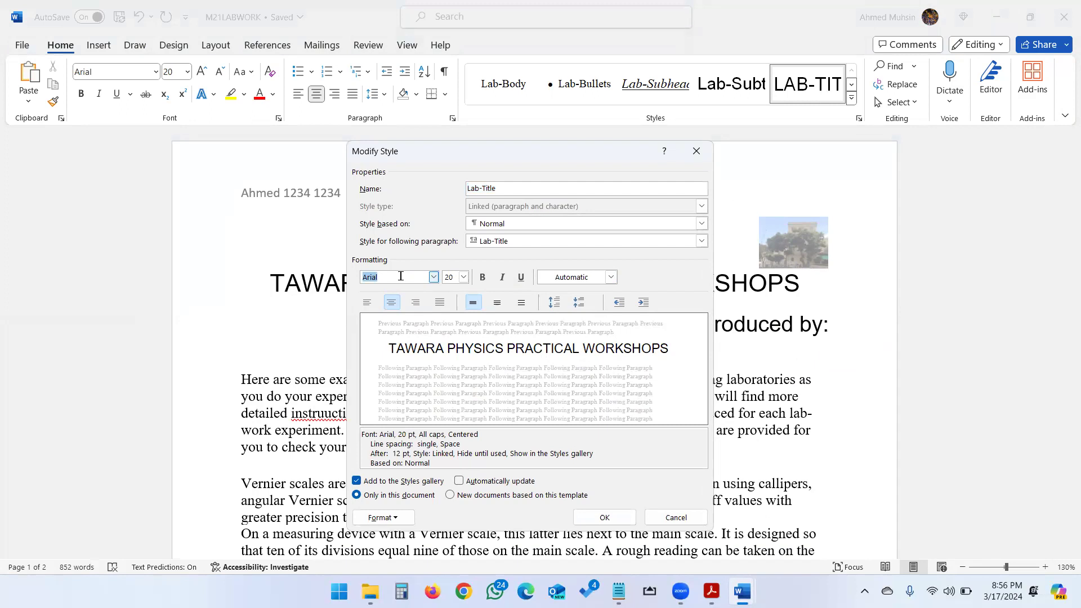
- Compare Lab-Title's size, alignment, capitals, line spacing and space after with the specification, and close the definition without changes
{"action": "key", "text": "alt+Tab"}
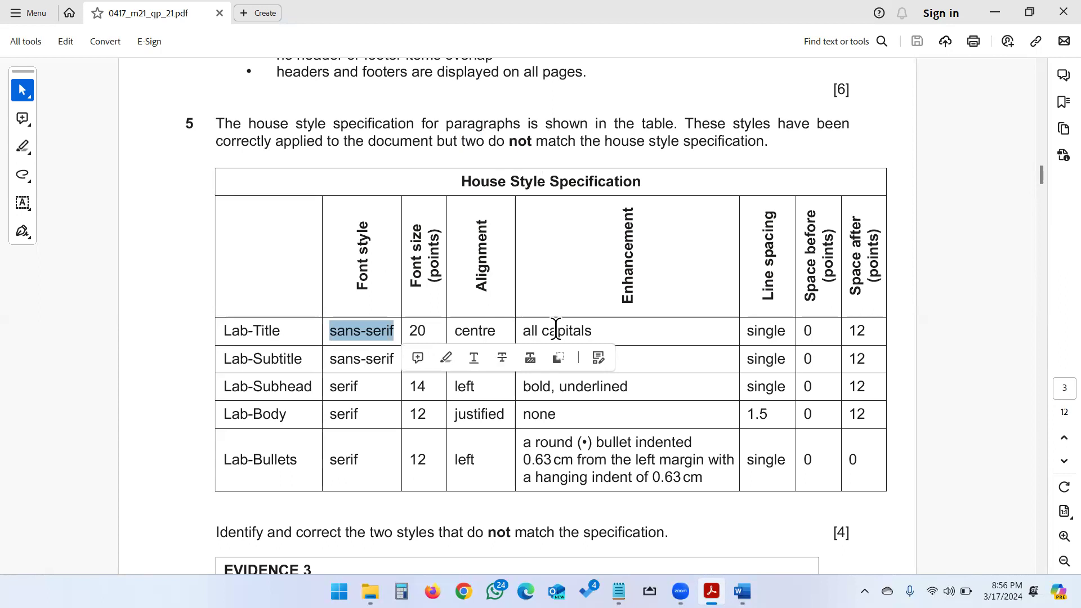
{"action": "key", "text": "alt+Tab"}
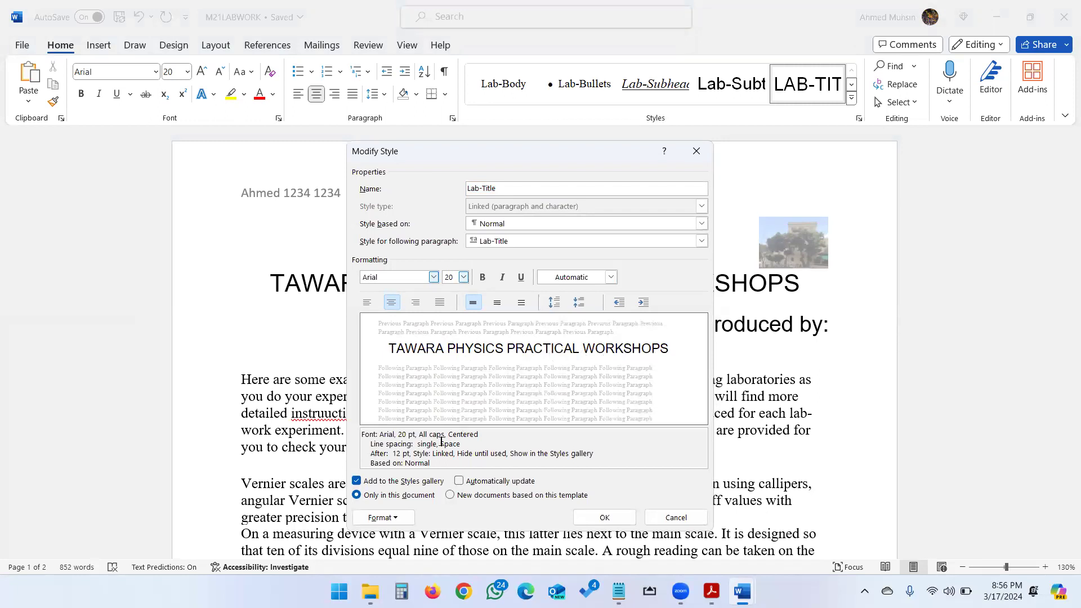
{"action": "left_click_drag", "start_coordinate": [419, 431], "coordinate": [446, 432]}
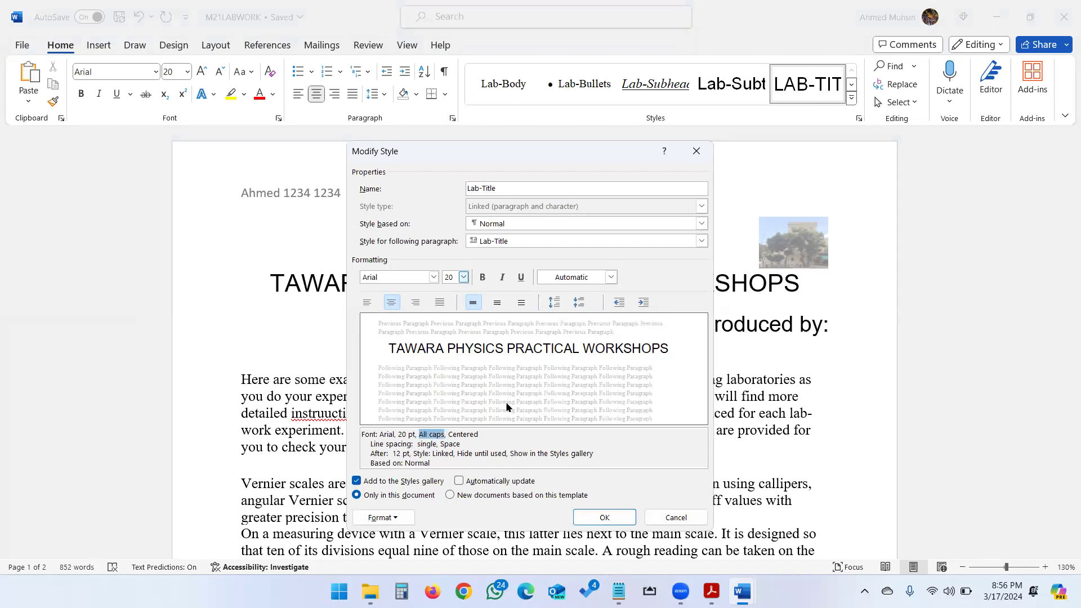
{"action": "key", "text": "alt+Tab"}
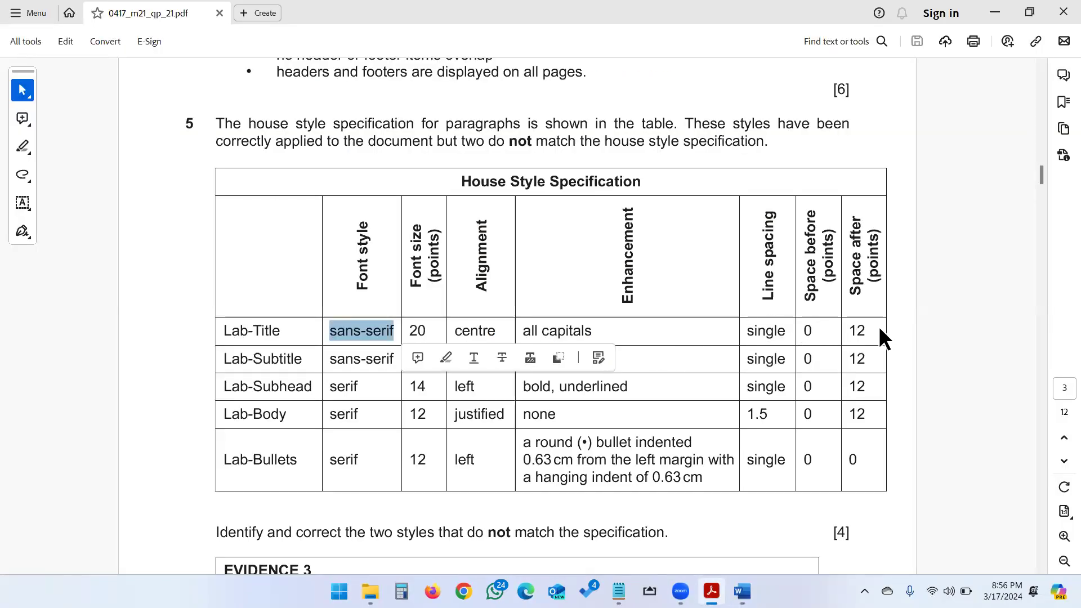
{"action": "key", "text": "alt+Tab"}
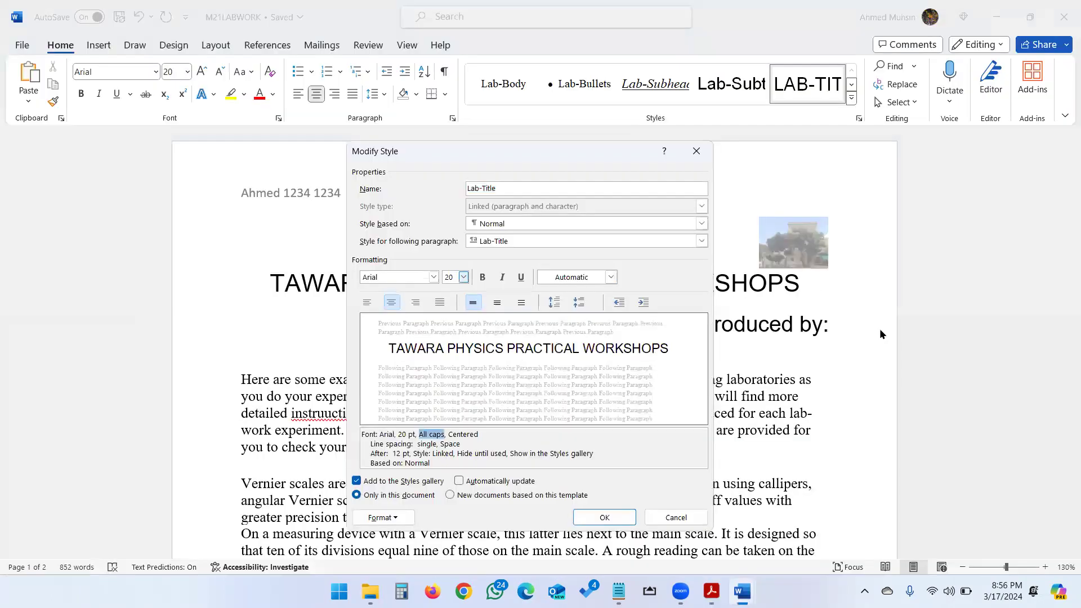
{"action": "double_click", "coordinate": [428, 444]}
{"action": "double_click", "coordinate": [401, 454]}
{"action": "left_click", "coordinate": [704, 151]}
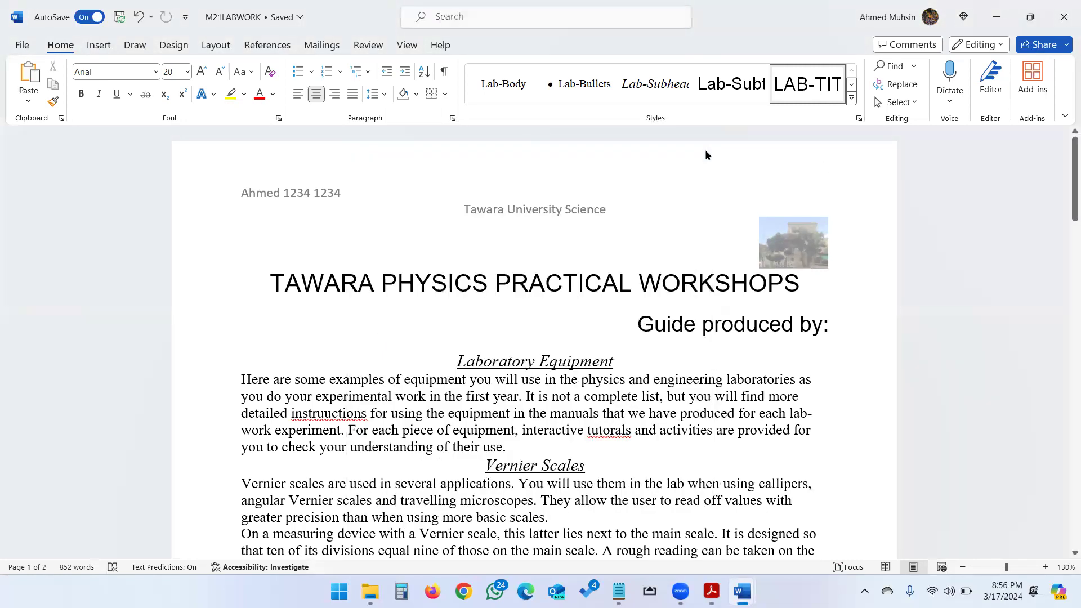
- Open the Lab-Subtitle style definition and compare its font, size, alignment and enhancement with the Lab-Subtitle row in the specification
{"action": "key", "text": "alt+Tab"}
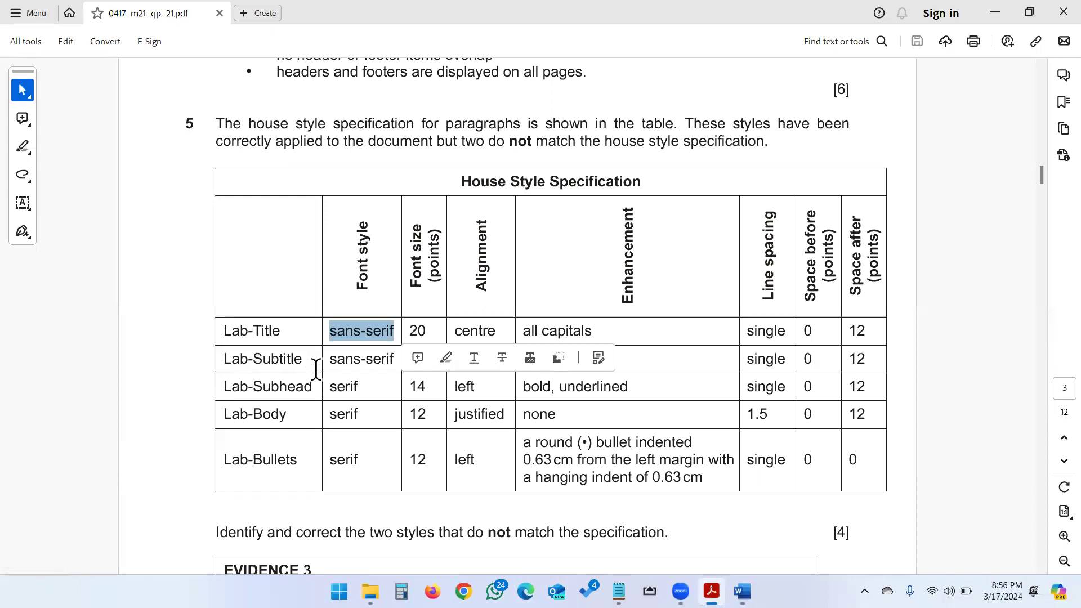
{"action": "key", "text": "alt+Tab"}
{"action": "right_click", "coordinate": [753, 90]}
{"action": "left_click", "coordinate": [758, 120]}
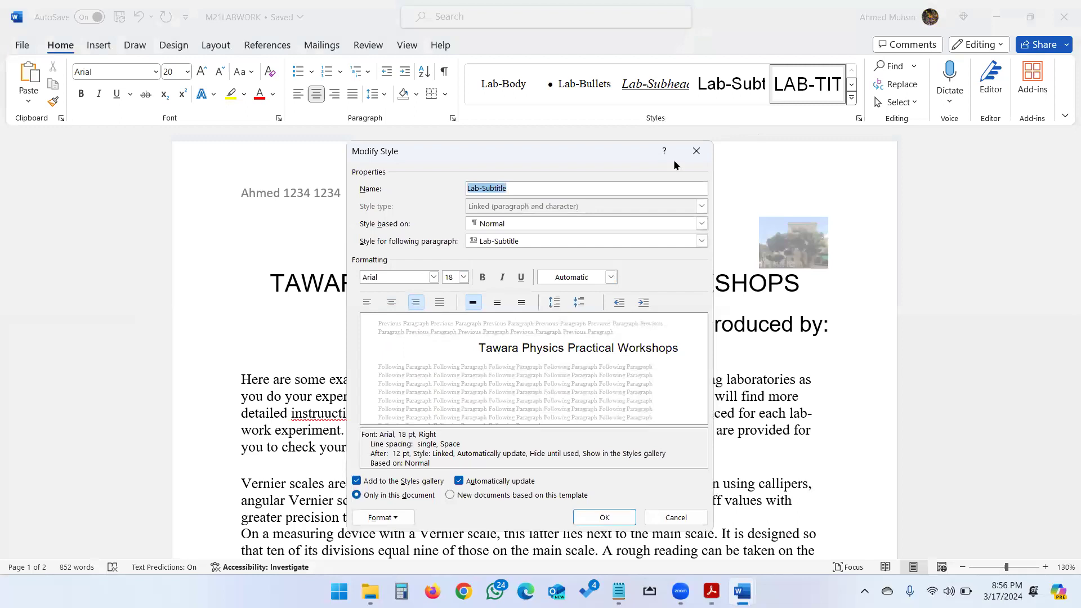
{"action": "key", "text": "alt+Tab"}
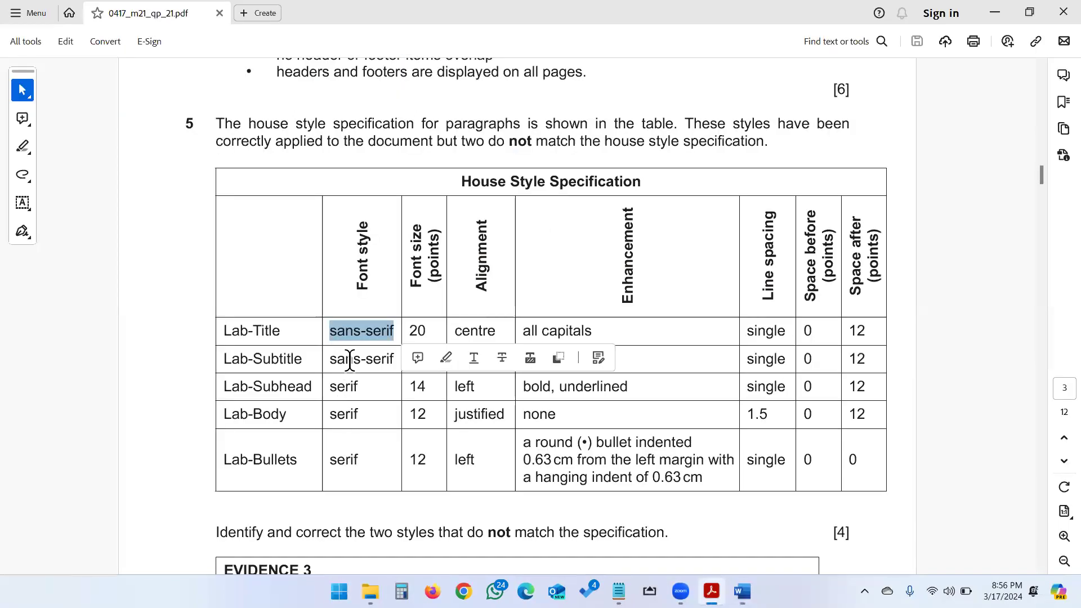
{"action": "double_click", "coordinate": [350, 361]}
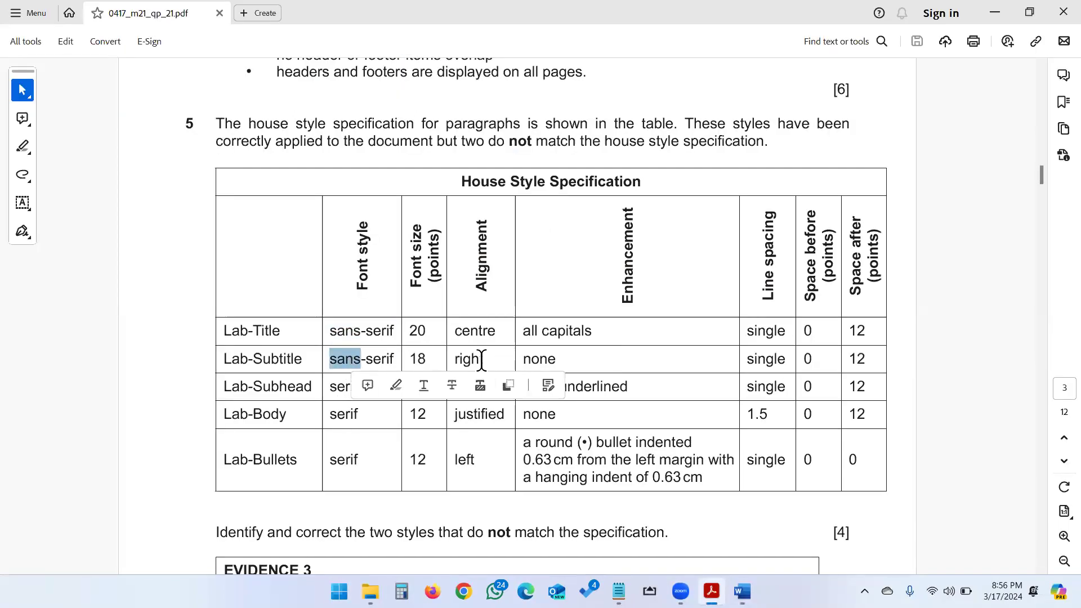
{"action": "key", "text": "alt+Tab"}
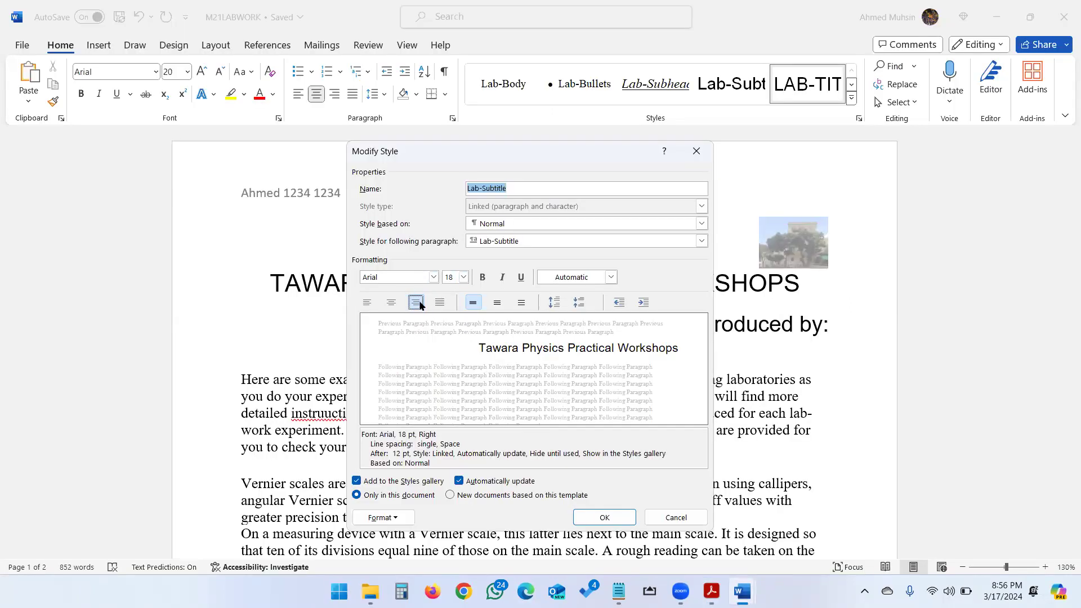
{"action": "key", "text": "alt+Tab"}
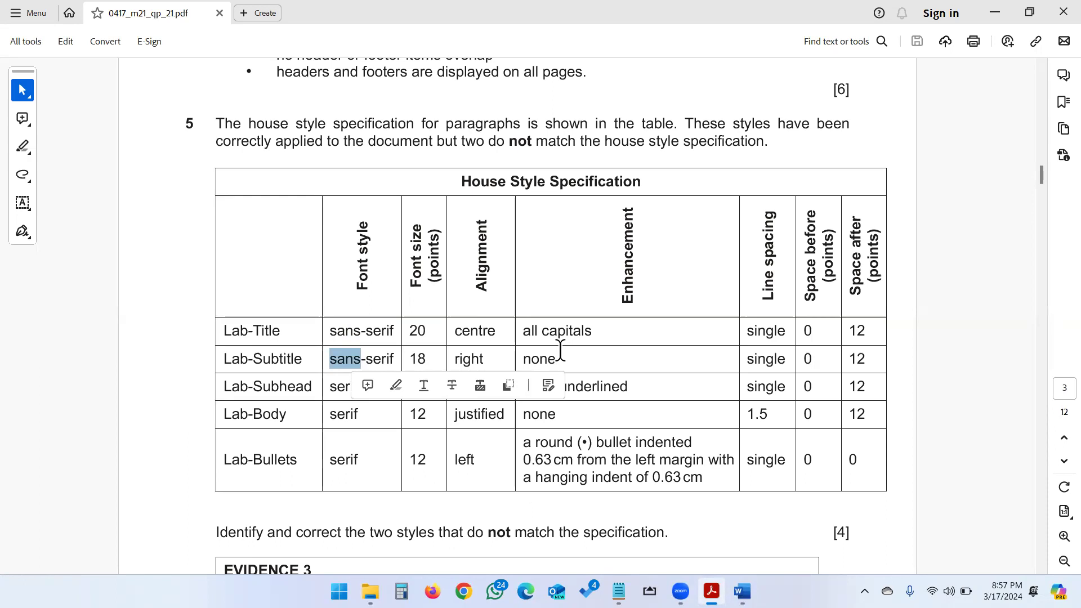
{"action": "key", "text": "alt+Tab"}
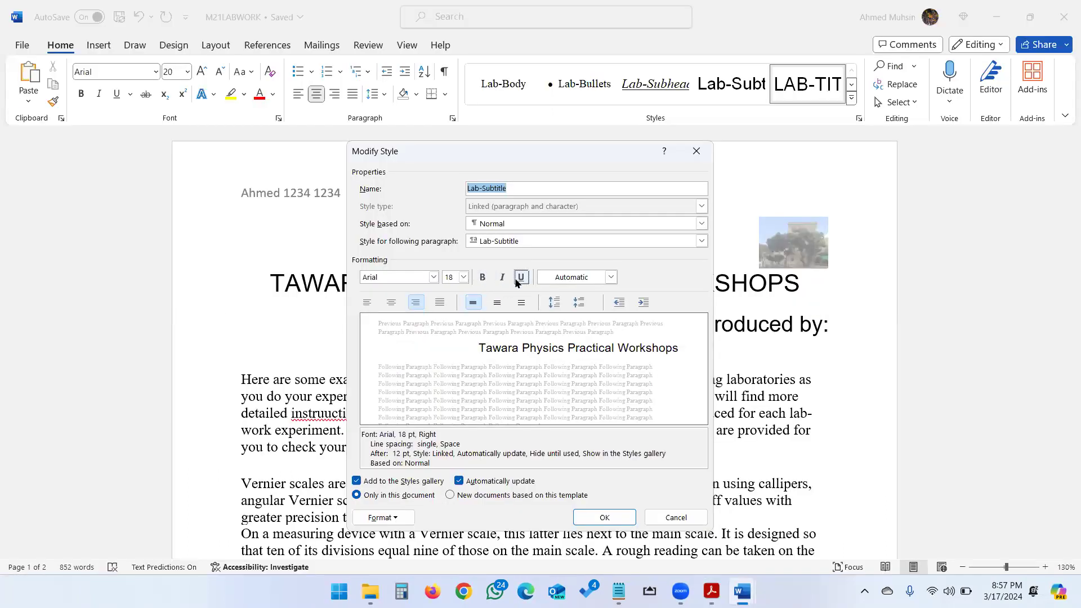
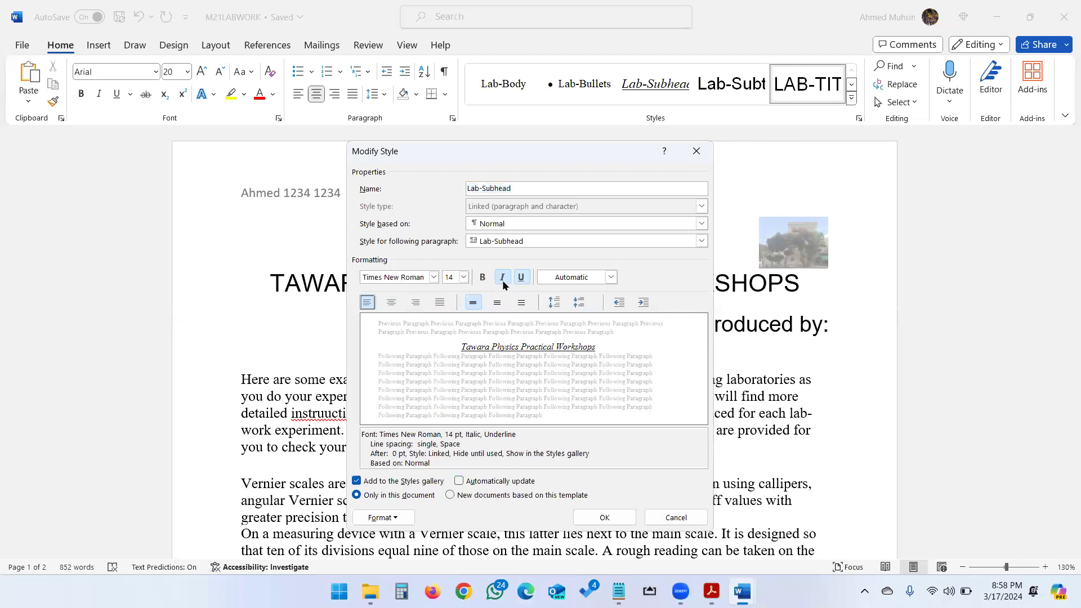
- Remove italic from the Lab-Subhead style, make it bold, and check its spacing requirements in the House Style Specification
{"action": "left_click", "coordinate": [503, 277]}
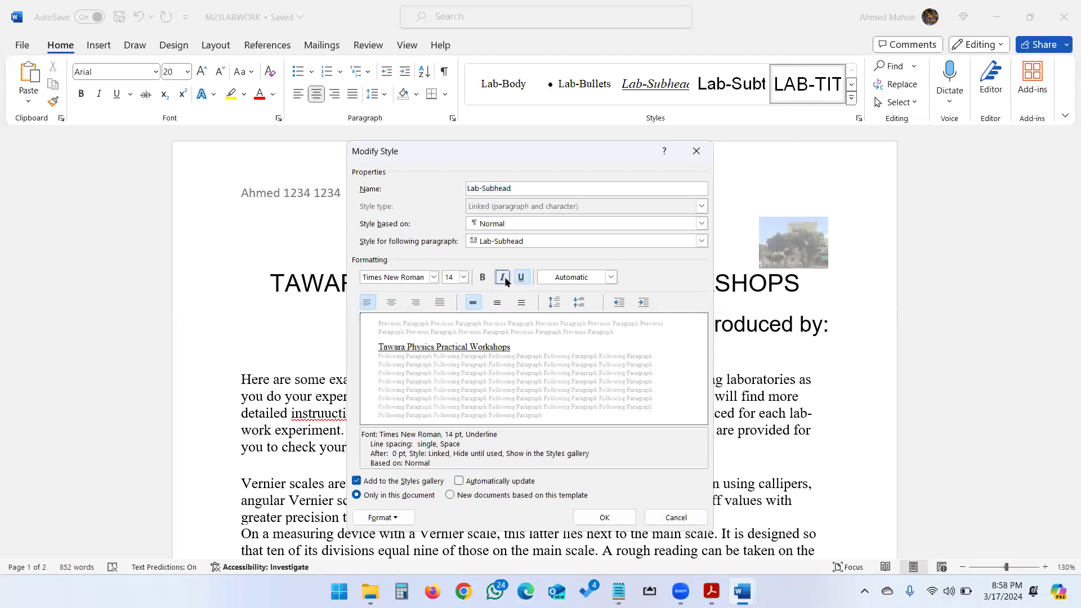
{"action": "left_click", "coordinate": [483, 278]}
{"action": "key", "text": "alt+Tab"}
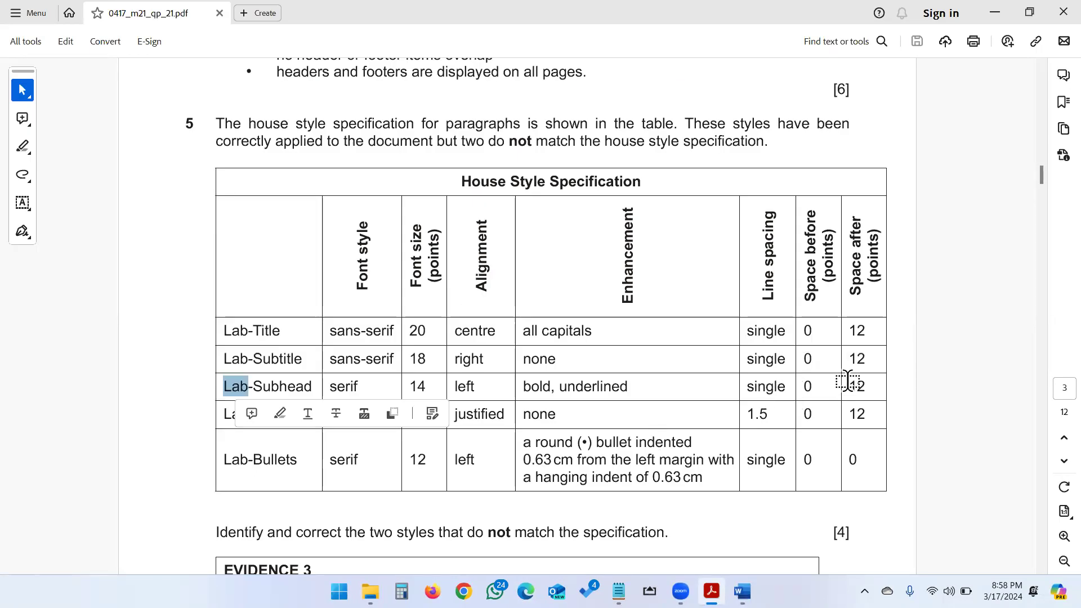
{"action": "key", "text": "alt+Tab"}
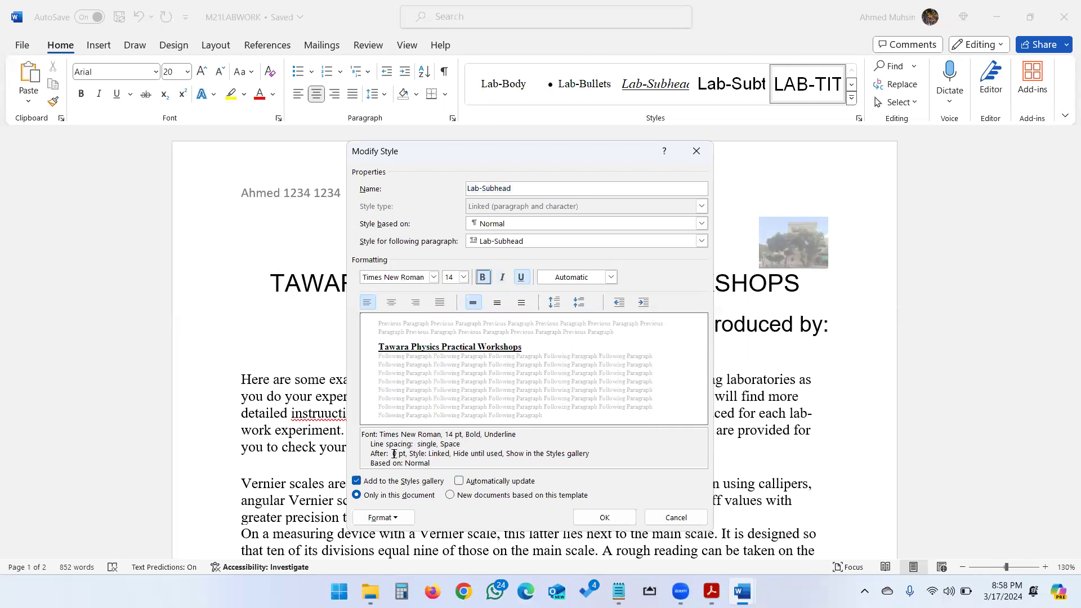
- Set Lab-Subhead's paragraph spacing after to 12 pt, recheck it against the specification, and save the style changes
{"action": "left_click_drag", "start_coordinate": [391, 454], "coordinate": [395, 453]}
{"action": "left_click", "coordinate": [383, 517]}
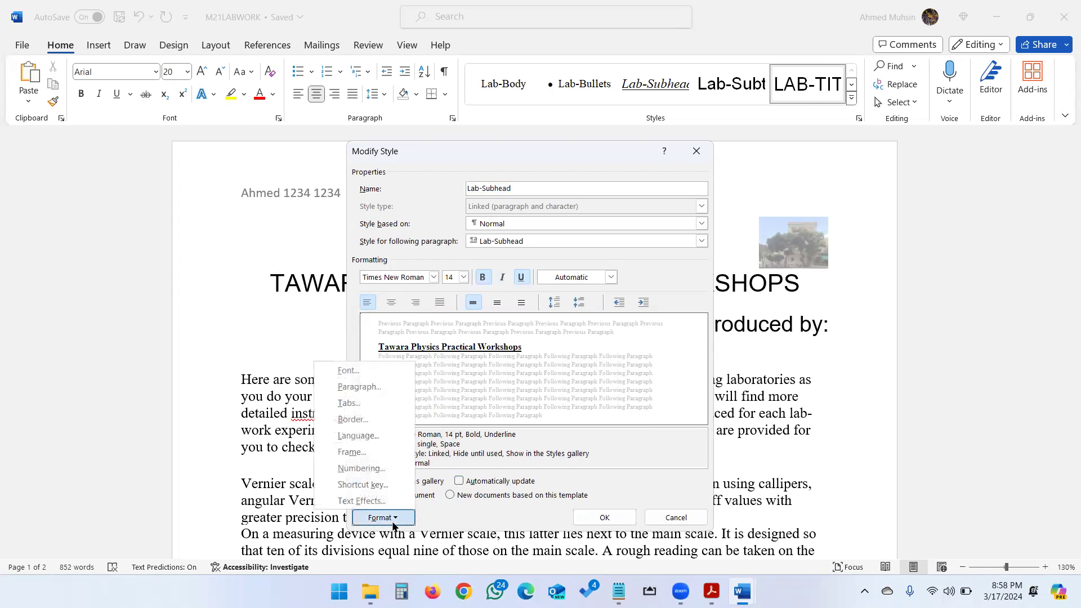
{"action": "left_click", "coordinate": [379, 387]}
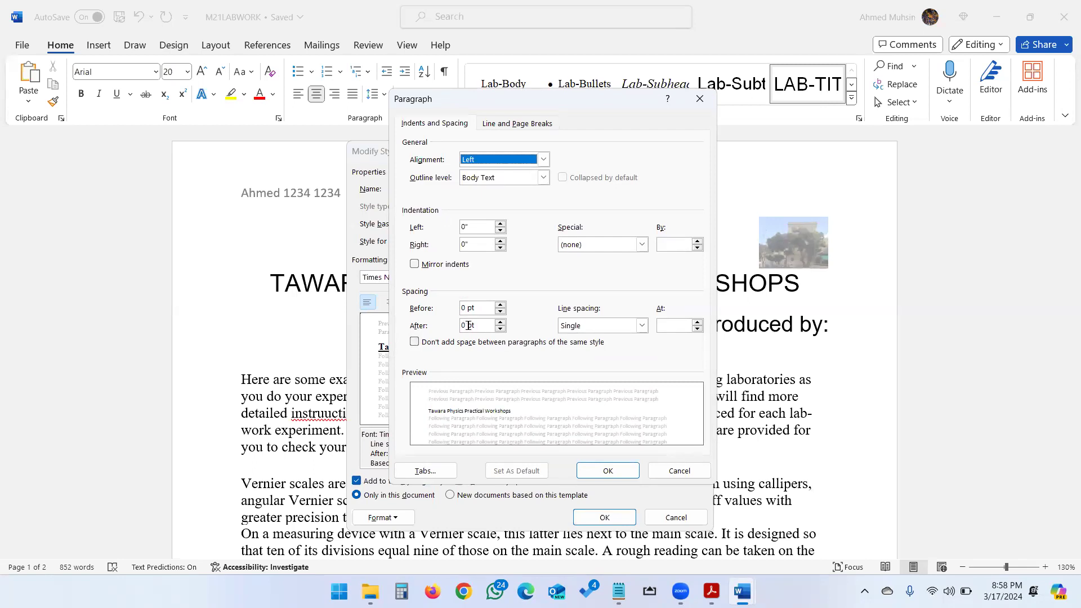
{"action": "left_click", "coordinate": [501, 322]}
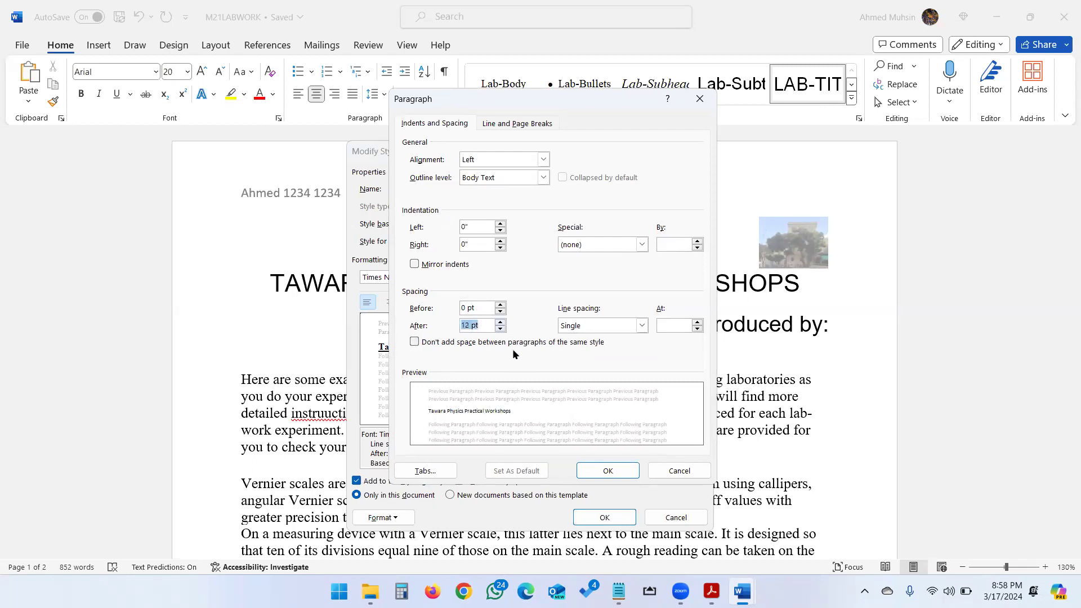
{"action": "key", "text": "alt+Tab"}
{"action": "left_click_drag", "start_coordinate": [856, 386], "coordinate": [870, 387]}
{"action": "key", "text": "alt+Tab"}
{"action": "left_click", "coordinate": [618, 472]}
{"action": "left_click", "coordinate": [613, 514]}
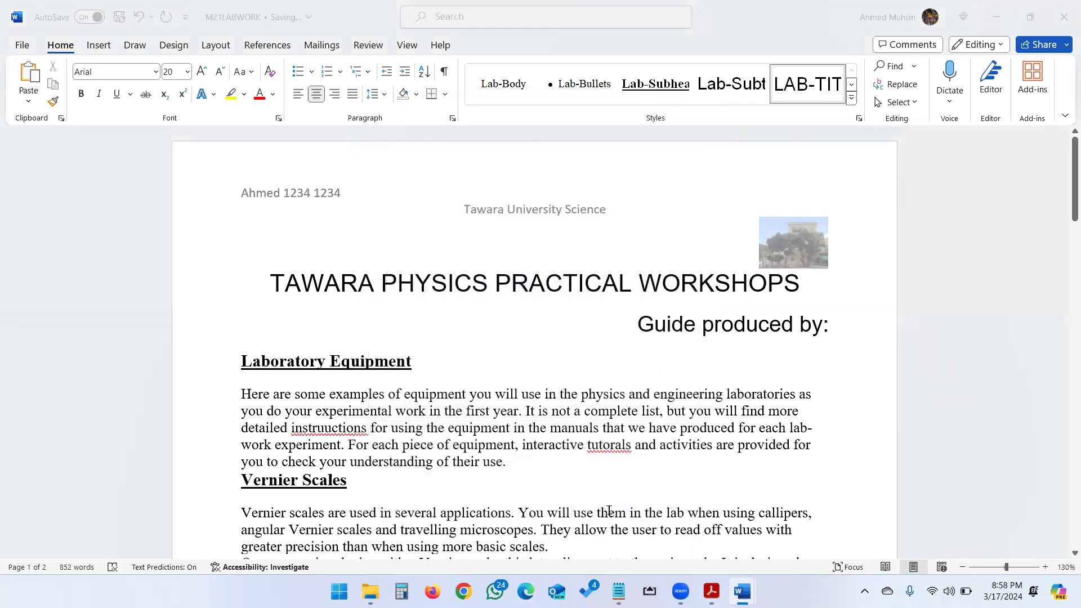
- Open the Lab-Body style definition and compare its font, size, alignment, enhancement and spacing with the Lab-Body row in the specification
{"action": "key", "text": "alt+Tab"}
{"action": "left_click_drag", "start_coordinate": [229, 422], "coordinate": [264, 413]}
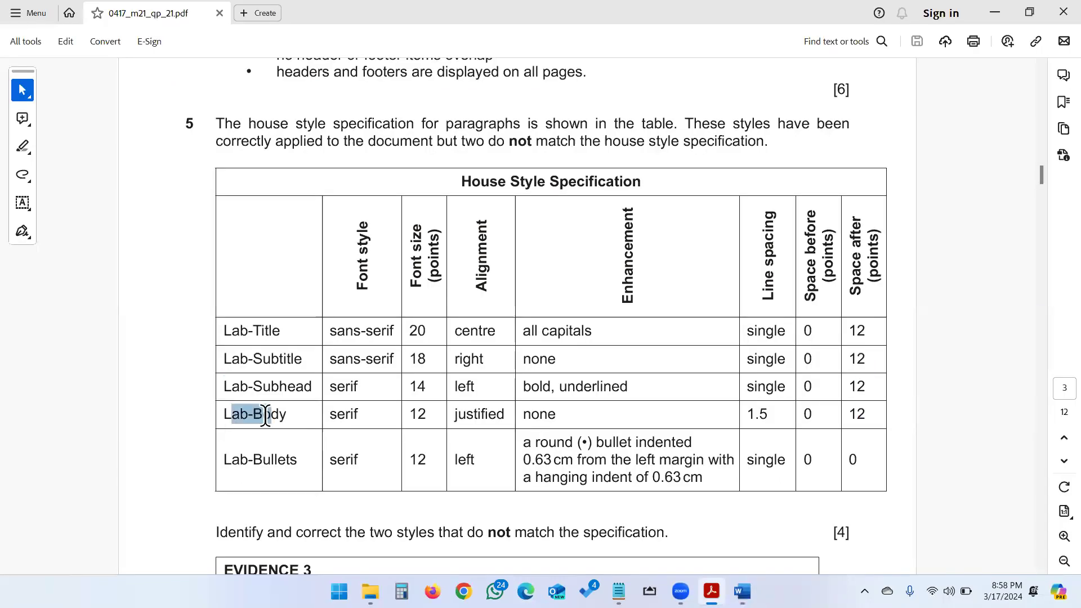
{"action": "key", "text": "alt+Tab"}
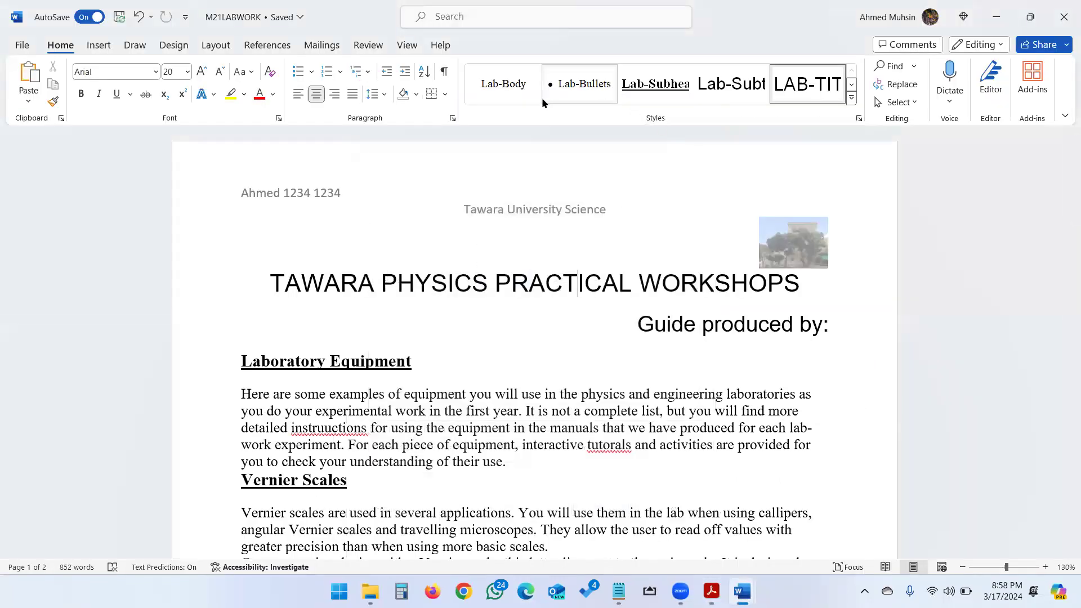
{"action": "right_click", "coordinate": [516, 87]}
{"action": "left_click", "coordinate": [530, 122]}
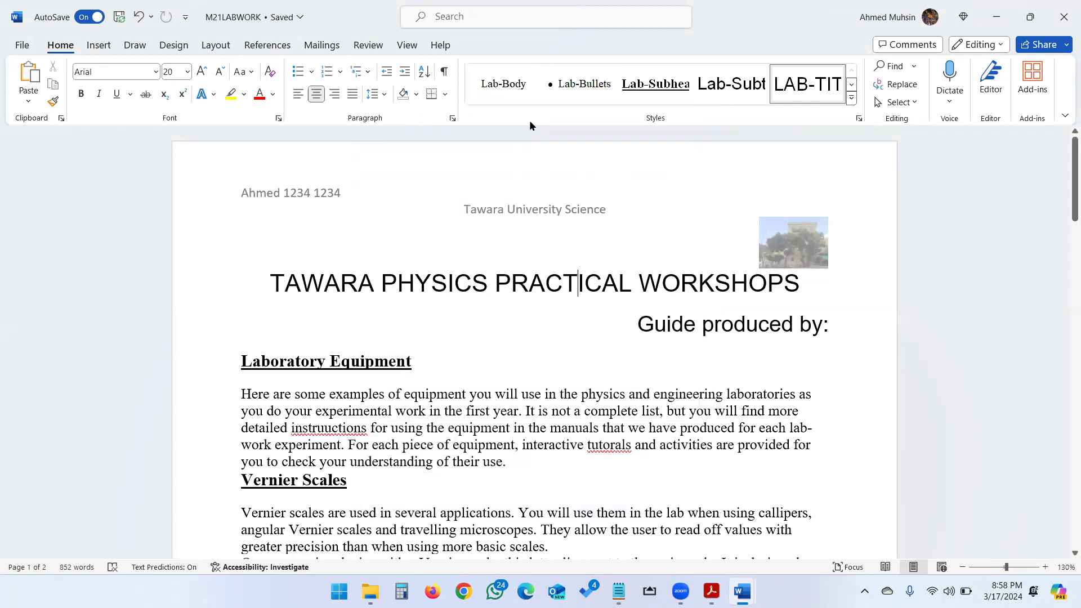
{"action": "key", "text": "alt+Tab"}
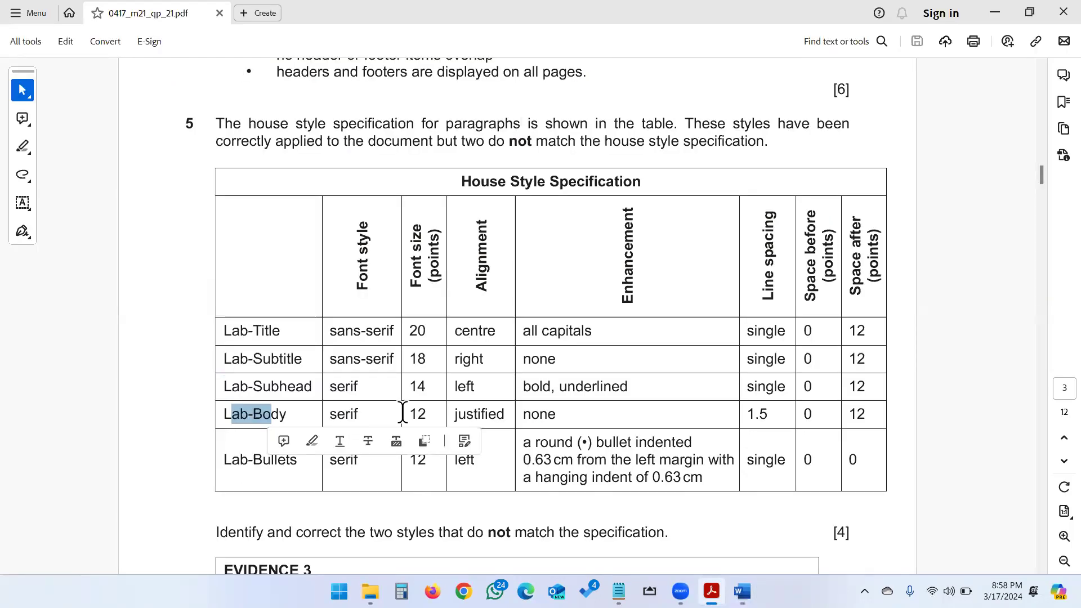
{"action": "key", "text": "alt+Tab"}
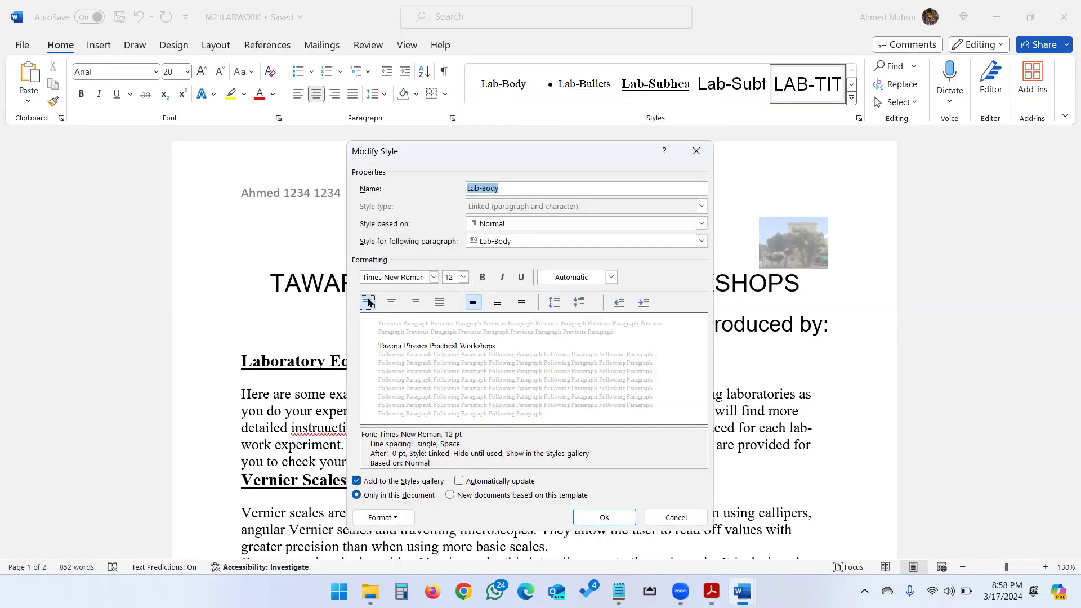
{"action": "key", "text": "alt+Tab"}
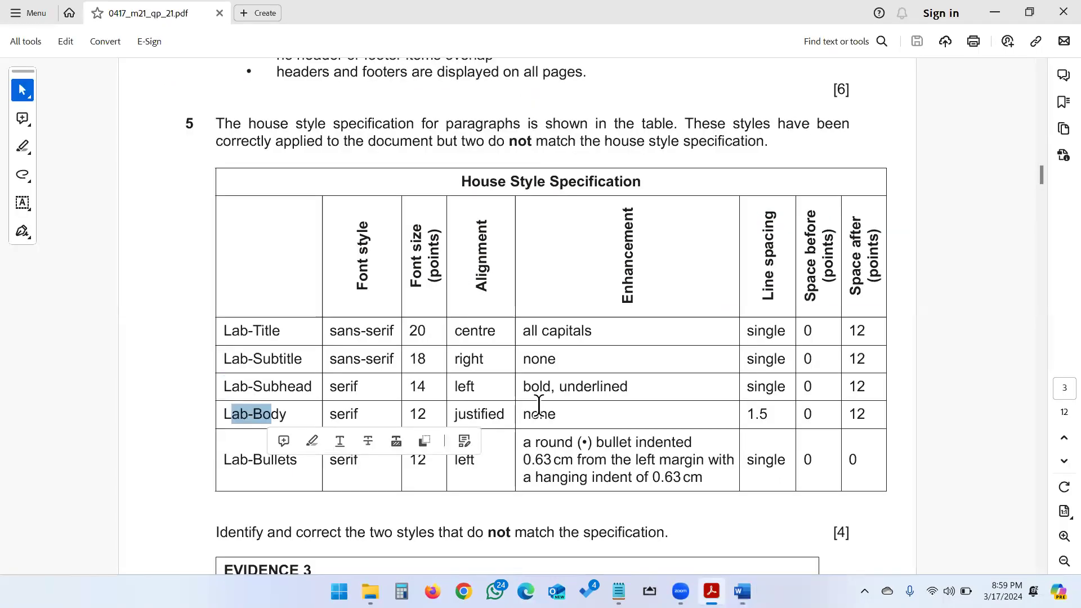
{"action": "key", "text": "alt+Tab"}
{"action": "key", "text": "alt+Tab"}
{"action": "left_click_drag", "start_coordinate": [804, 417], "coordinate": [867, 414]}
{"action": "key", "text": "alt+Tab"}
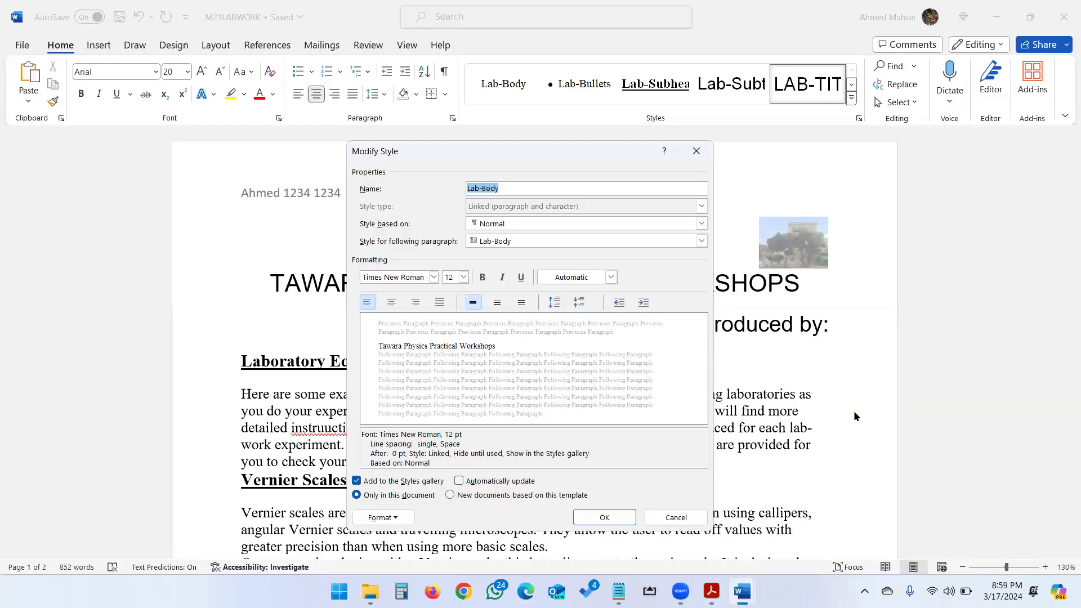
- Set the Lab-Body style's line spacing to 1.5 lines in its paragraph settings
{"action": "double_click", "coordinate": [424, 445]}
{"action": "left_click", "coordinate": [407, 518]}
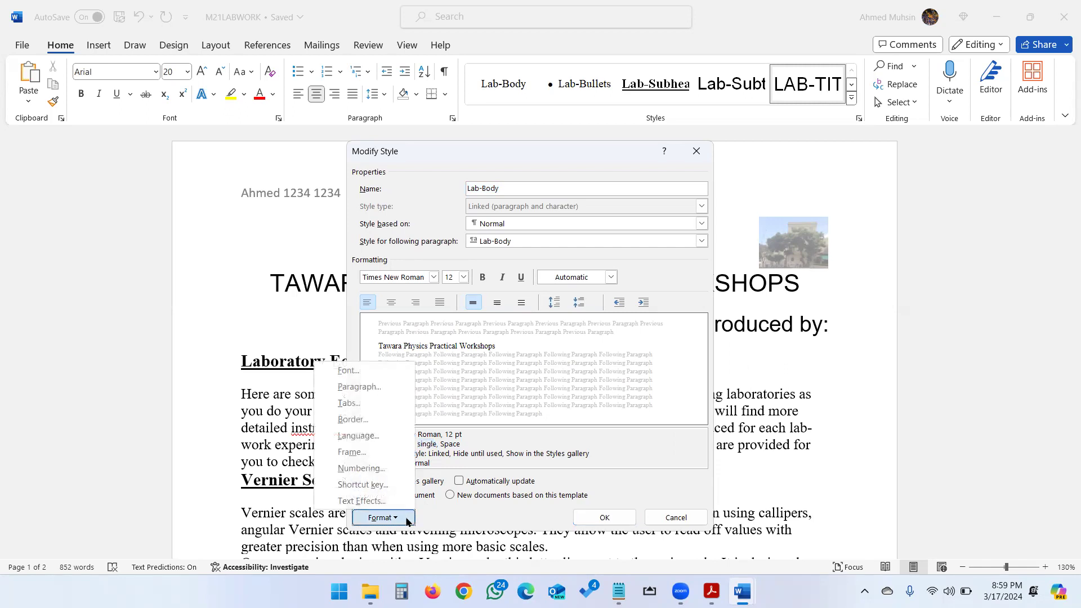
{"action": "left_click", "coordinate": [385, 389]}
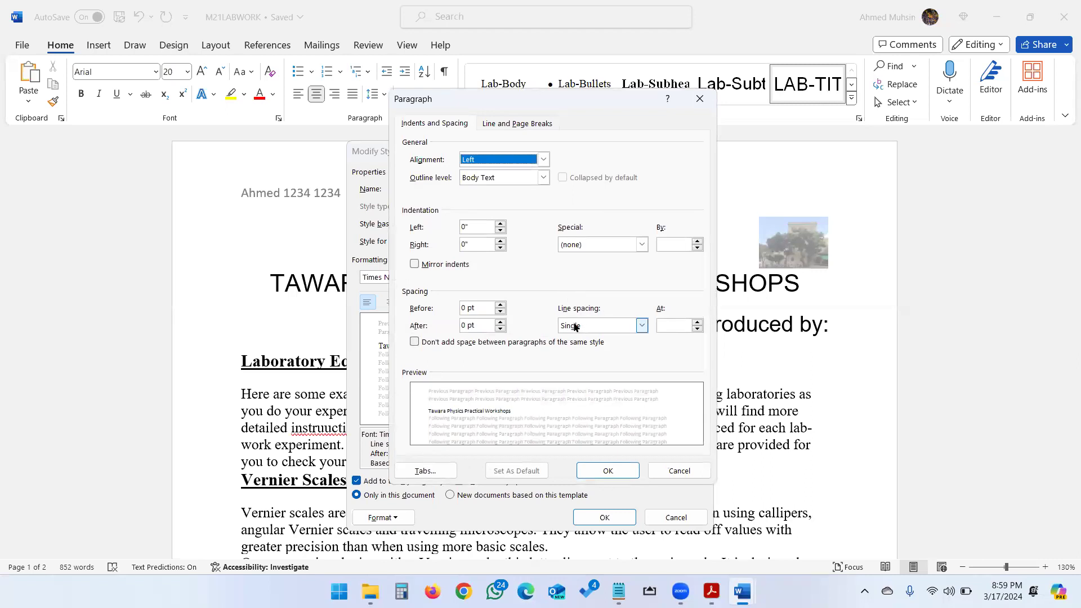
{"action": "left_click", "coordinate": [574, 326]}
{"action": "left_click", "coordinate": [574, 349]}
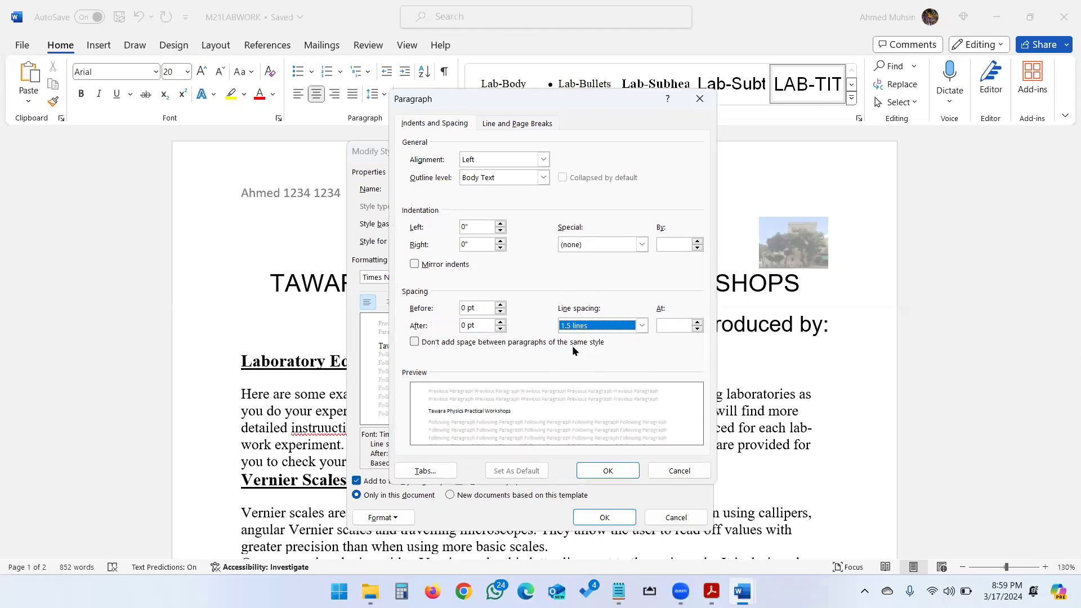
- Check Lab-Body's required space after in the specification, set it to 12 pt, and save the style changes
{"action": "key", "text": "alt+Tab"}
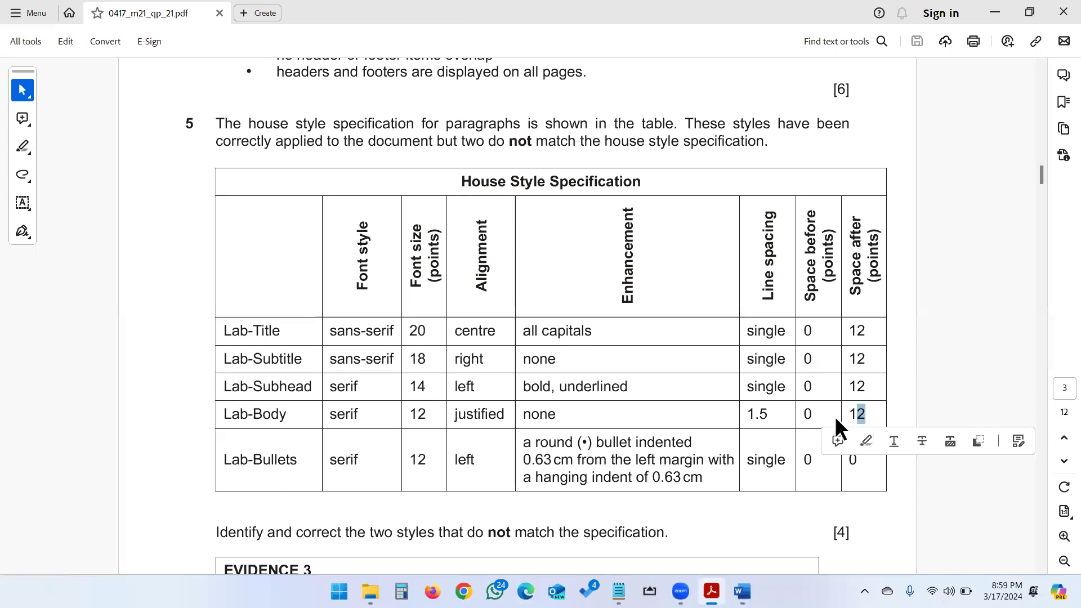
{"action": "key", "text": "alt+Tab"}
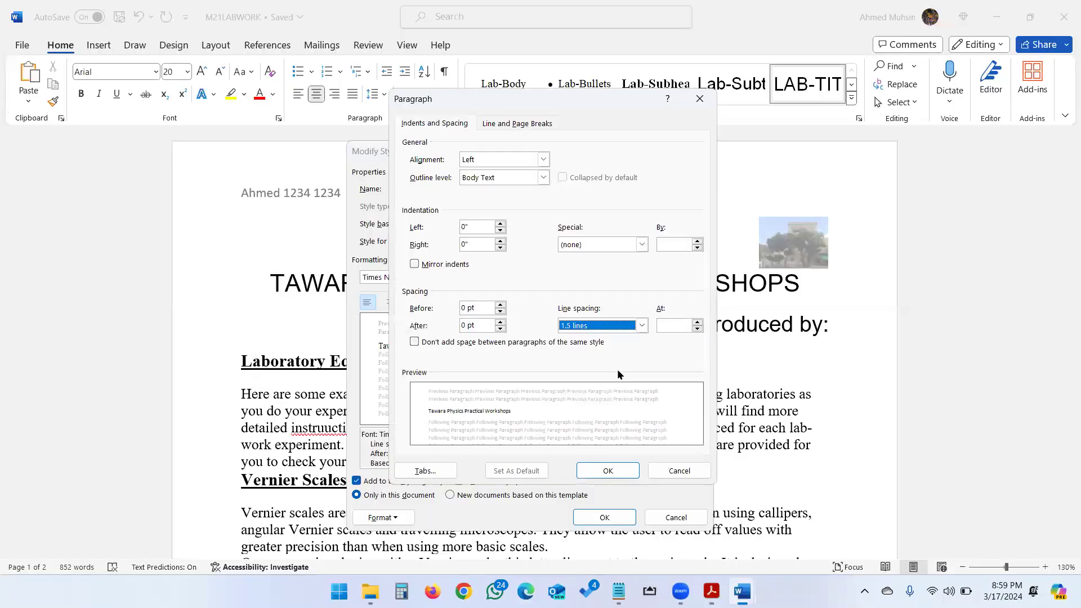
{"action": "left_click", "coordinate": [500, 322]}
{"action": "left_click", "coordinate": [500, 322]}
{"action": "left_click", "coordinate": [594, 467]}
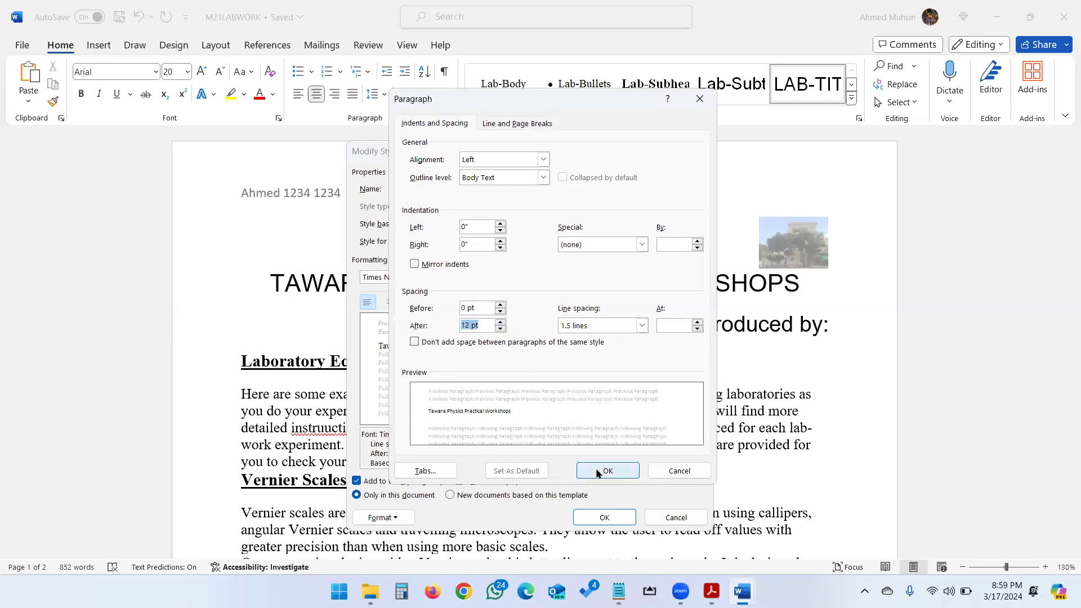
{"action": "left_click", "coordinate": [598, 514]}
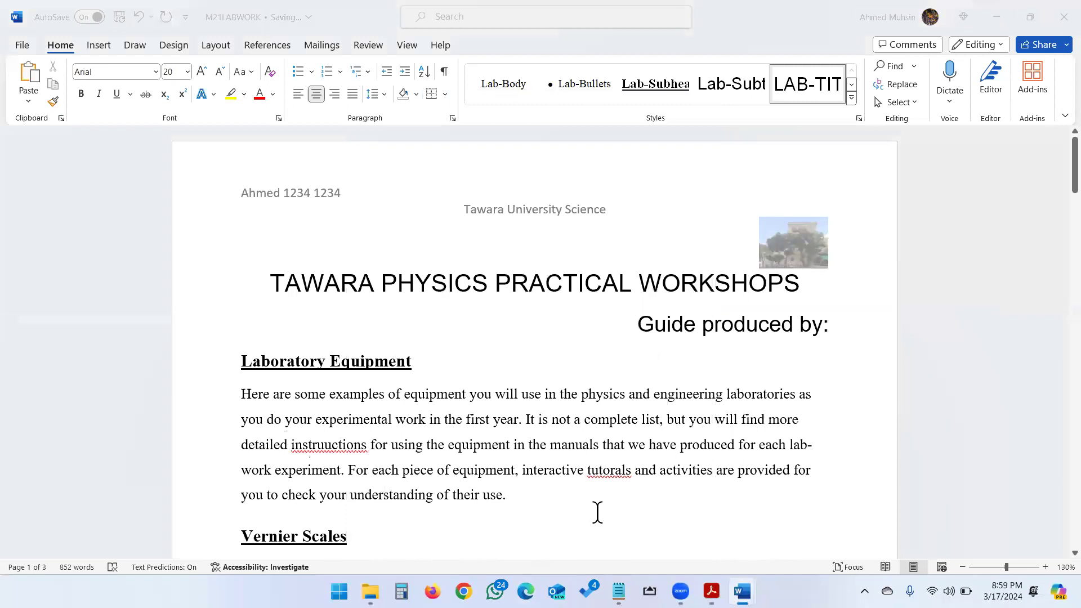
- Review question 5's requirement about two mismatched styles and read the Evidence 3 instruction on screenshots of the corrected definitions
{"action": "key", "text": "alt+Tab"}
{"action": "left_click_drag", "start_coordinate": [255, 459], "coordinate": [470, 459]}
{"action": "left_click_drag", "start_coordinate": [461, 141], "coordinate": [532, 142]}
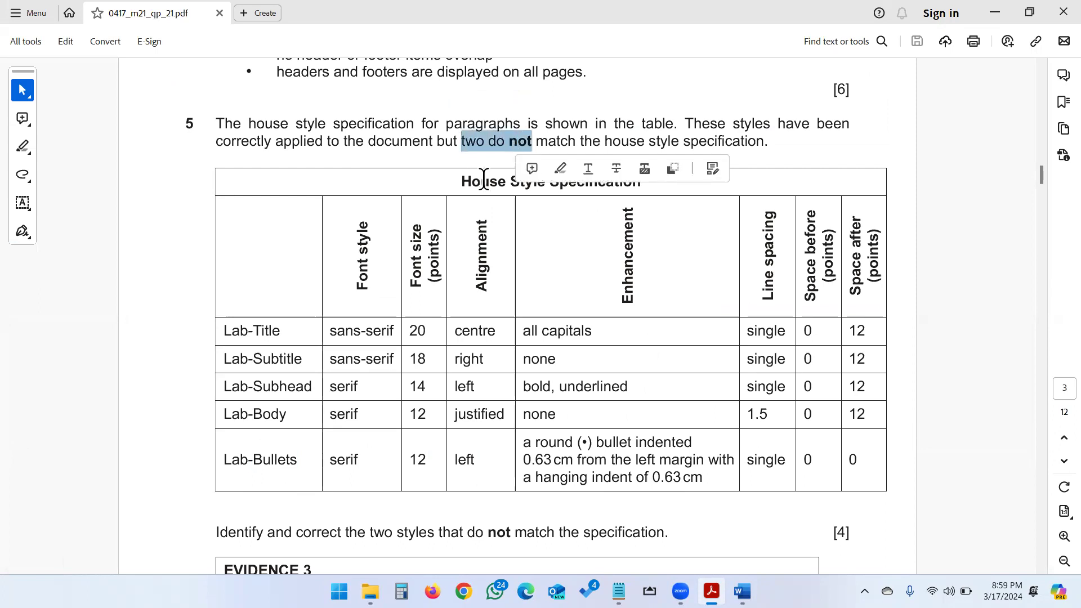
{"action": "left_click_drag", "start_coordinate": [249, 413], "coordinate": [256, 387]}
{"action": "left_click", "coordinate": [253, 418]}
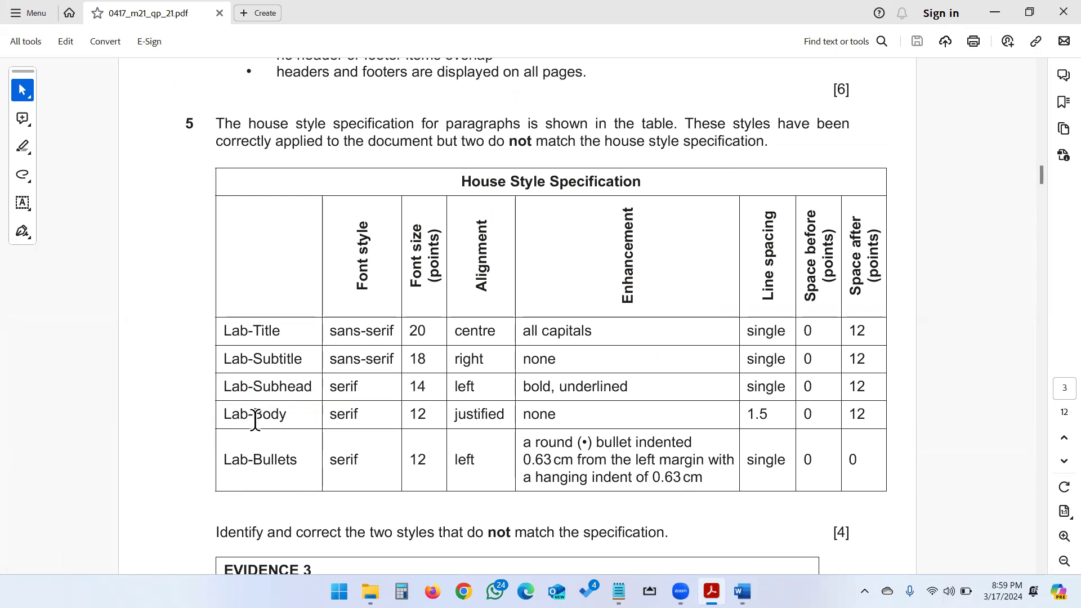
{"action": "scroll", "coordinate": [589, 431], "scroll_direction": "down", "scroll_amount": 3}
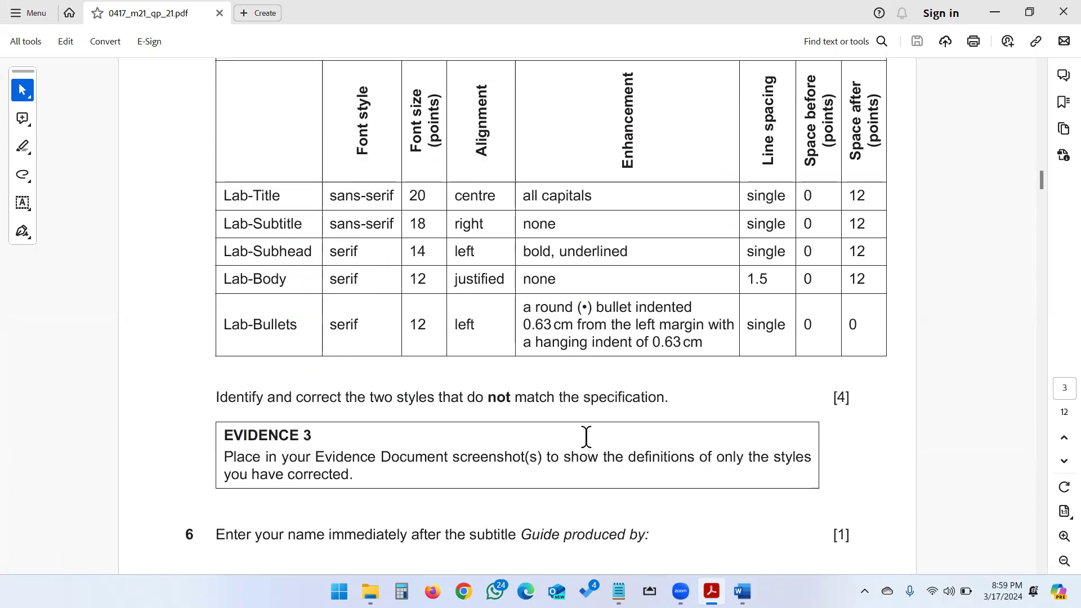
{"action": "mouse_move", "coordinate": [224, 457]}
{"action": "left_mouse_down"}
{"action": "mouse_move", "coordinate": [453, 468]}
{"action": "mouse_move", "coordinate": [788, 457]}
{"action": "left_mouse_up"}
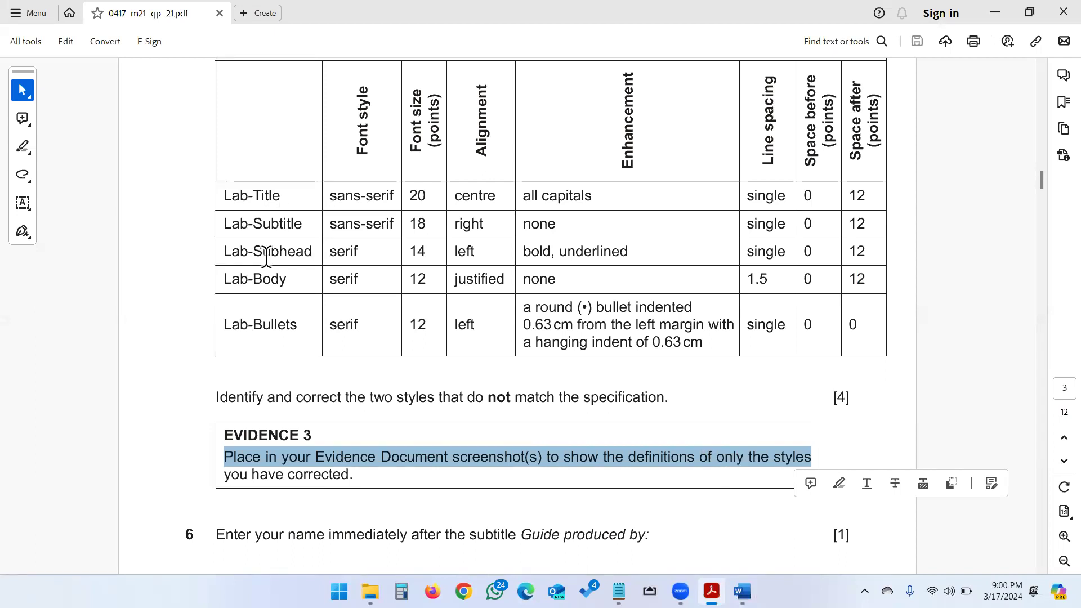
{"action": "double_click", "coordinate": [290, 249]}
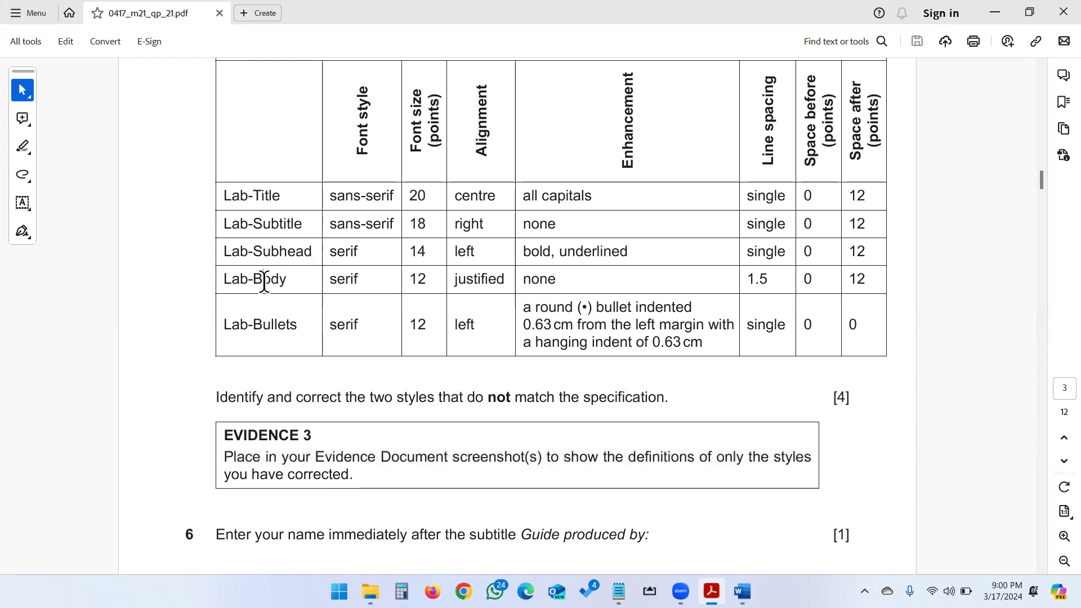
{"action": "double_click", "coordinate": [264, 280]}
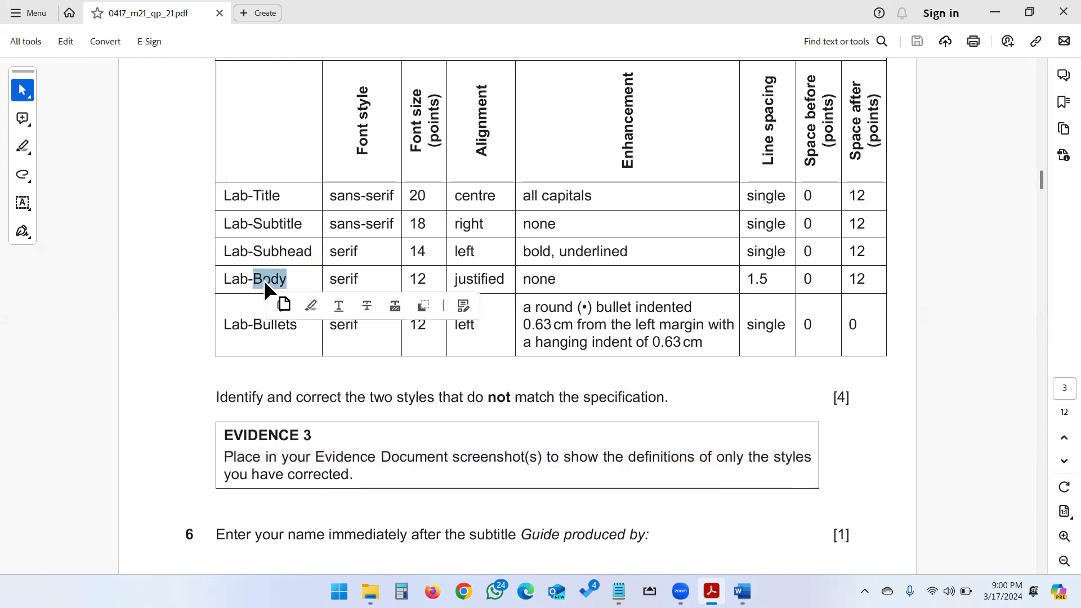
- Open the Lab-Subhead style definition in M21LABWORK, capture a screenshot of it, and close the definition without changes
{"action": "key", "text": "alt+Tab"}
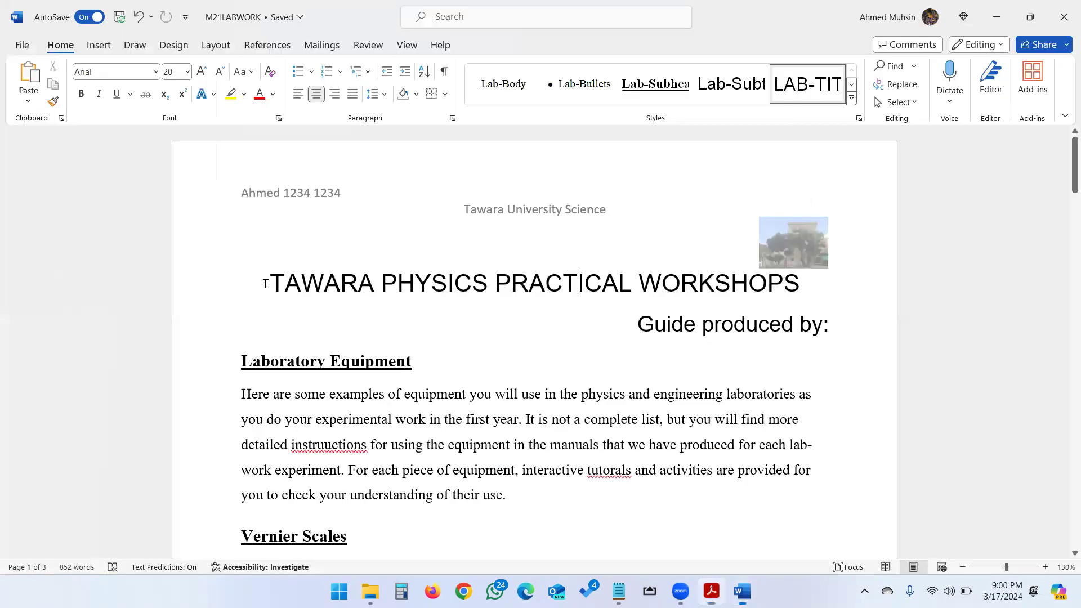
{"action": "right_click", "coordinate": [670, 87]}
{"action": "left_click", "coordinate": [673, 111]}
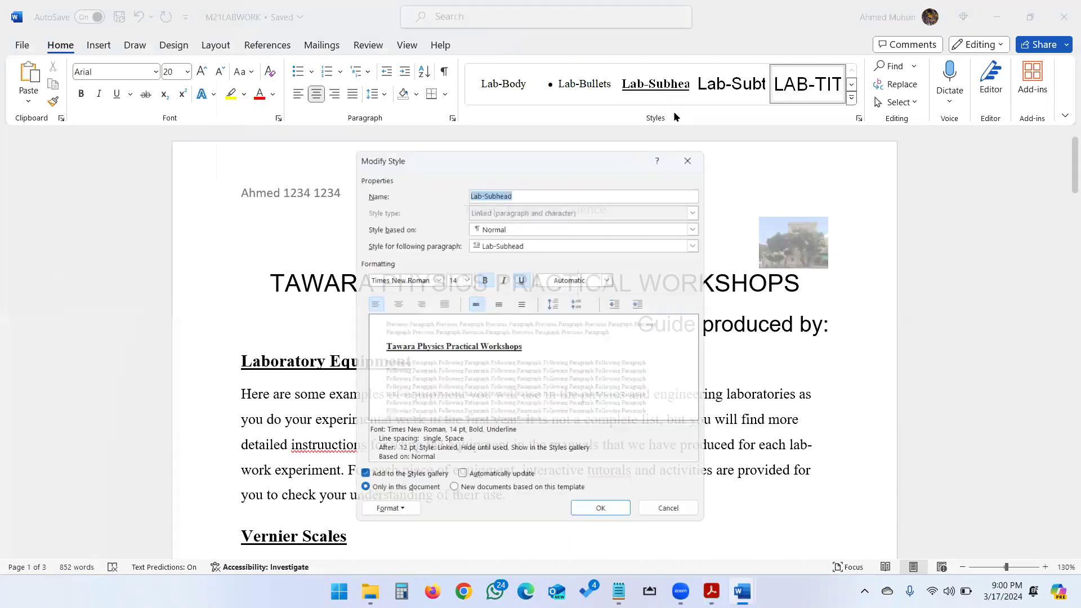
{"action": "key", "text": "super+shift+s"}
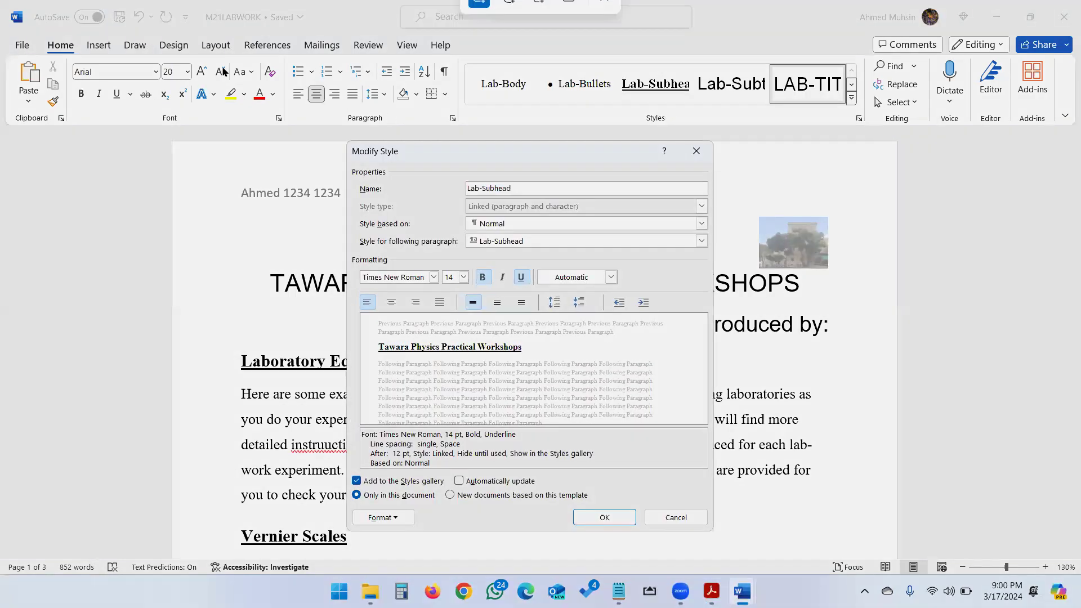
{"action": "key", "text": "Escape"}
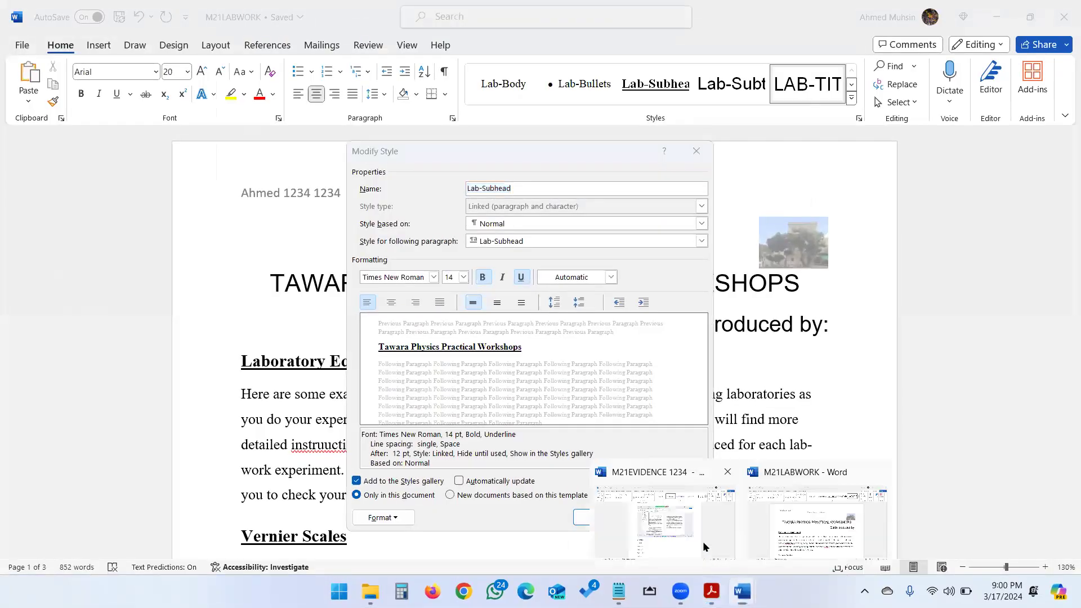
{"action": "left_click", "coordinate": [680, 522]}
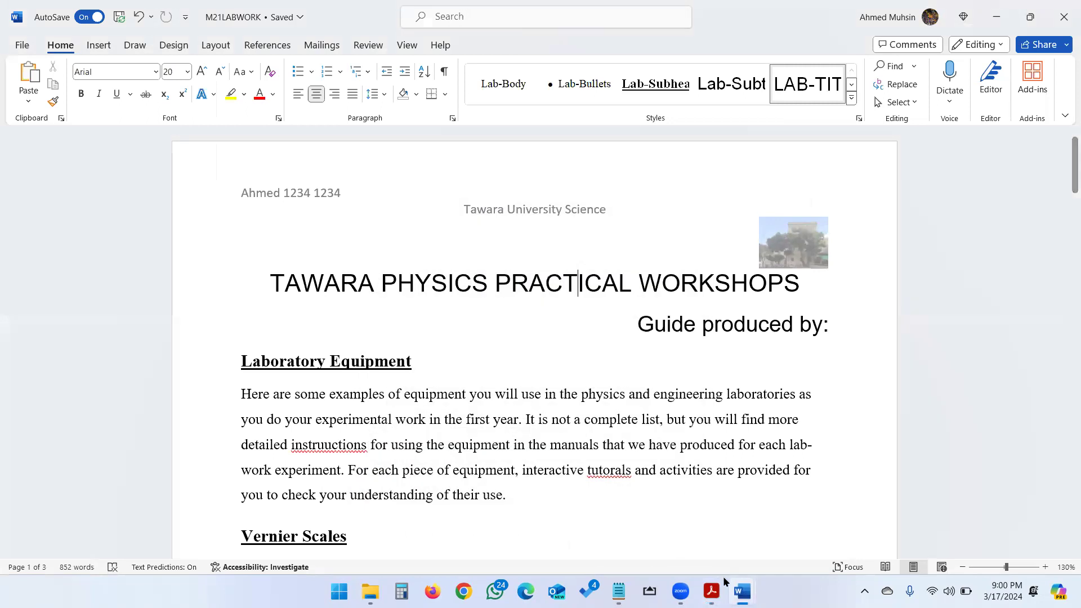
- Switch to the M21EVIDENCE 1234 document and paste the Lab-Subhead screenshot under the Evidence 3 heading
{"action": "mouse_move", "coordinate": [741, 589]}
{"action": "left_click", "coordinate": [709, 542]}
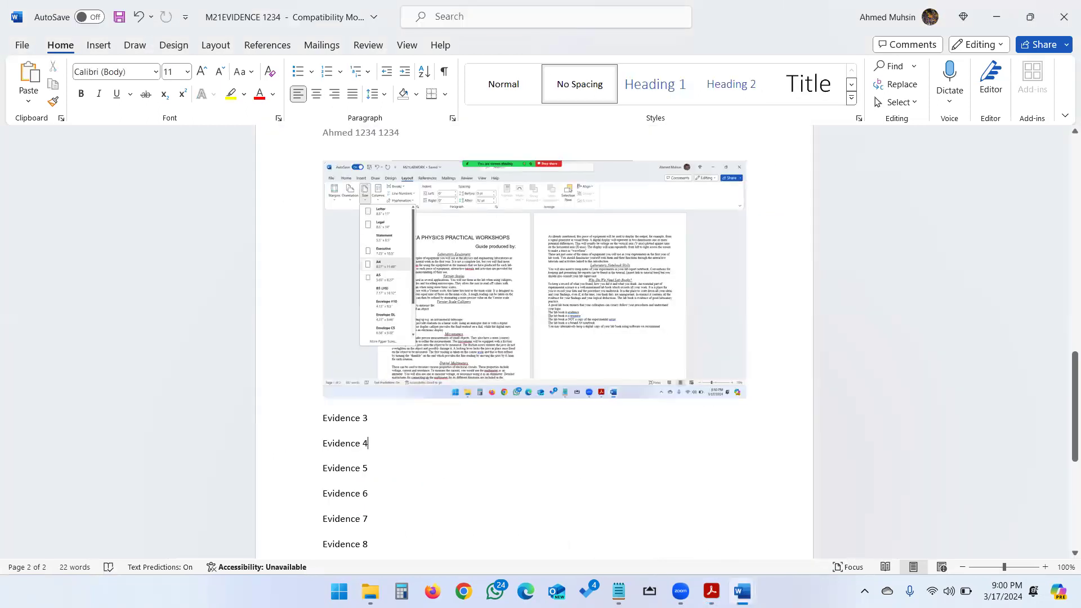
{"action": "left_click", "coordinate": [434, 426]}
{"action": "key", "text": "ctrl+v"}
- Recheck the Lab-Body row in the exam paper, capture a screenshot of M21LABWORK's Lab-Body style definition, and close it without changes
{"action": "key", "text": "alt+Tab"}
{"action": "key", "text": "alt+Tab"}
{"action": "key", "text": "alt+Tab"}
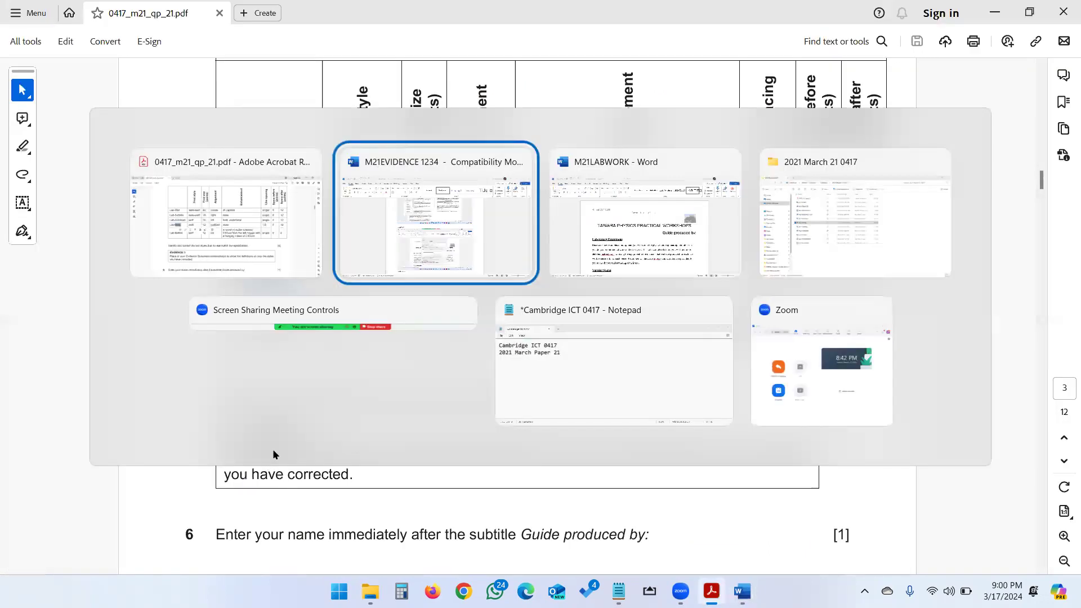
{"action": "left_click", "coordinate": [253, 219]}
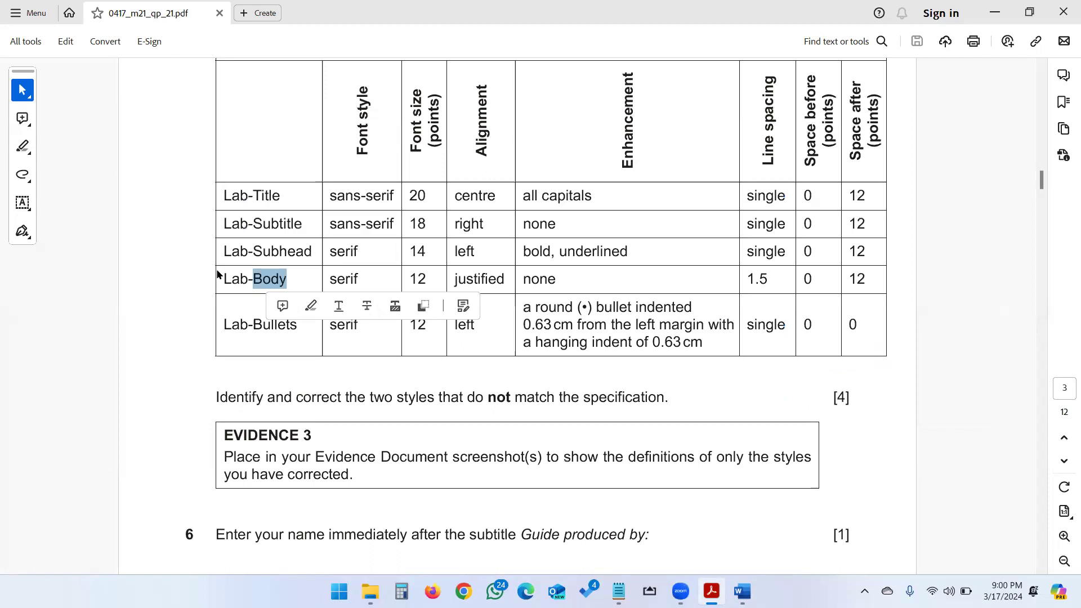
{"action": "key", "text": "alt+Tab"}
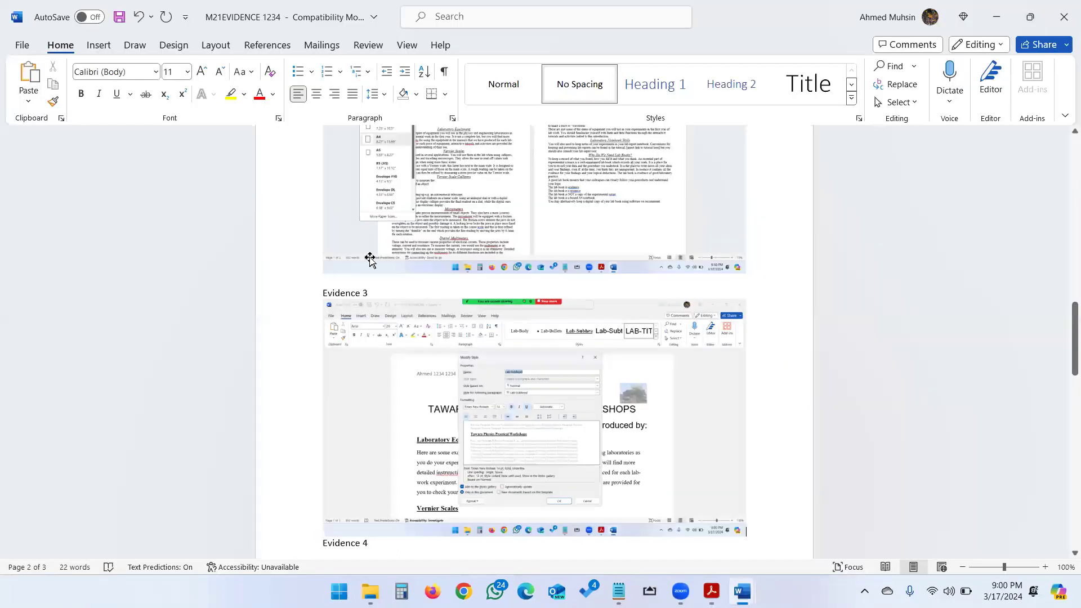
{"action": "key", "text": "alt+Tab"}
{"action": "key", "text": "alt+Tab"}
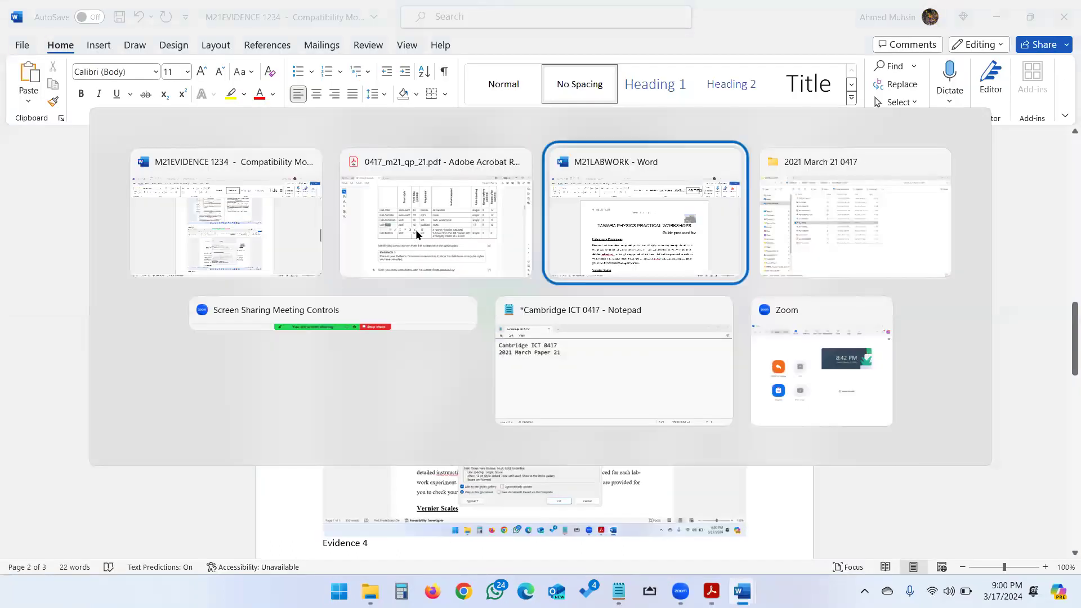
{"action": "right_click", "coordinate": [507, 99]}
{"action": "left_click", "coordinate": [541, 128]}
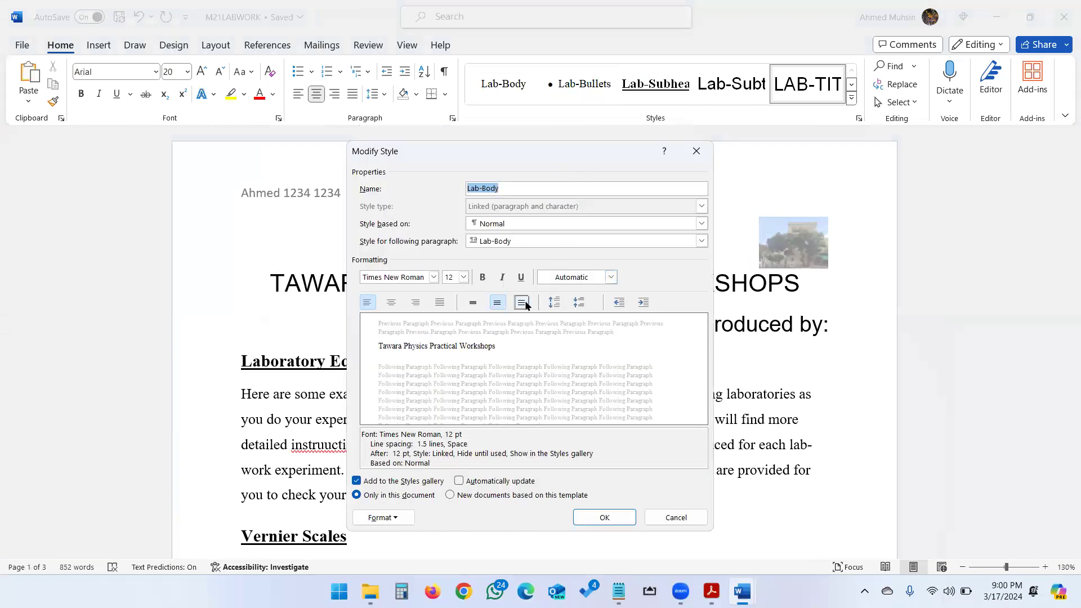
{"action": "key", "text": "super+shift+s"}
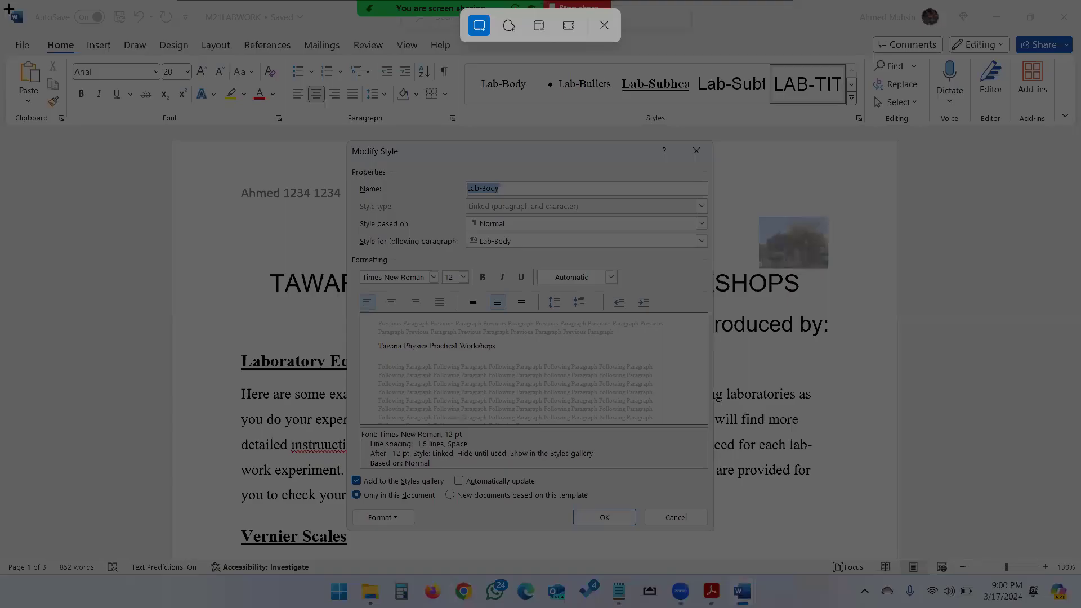
{"action": "left_click_drag", "start_coordinate": [9, 9], "coordinate": [757, 480]}
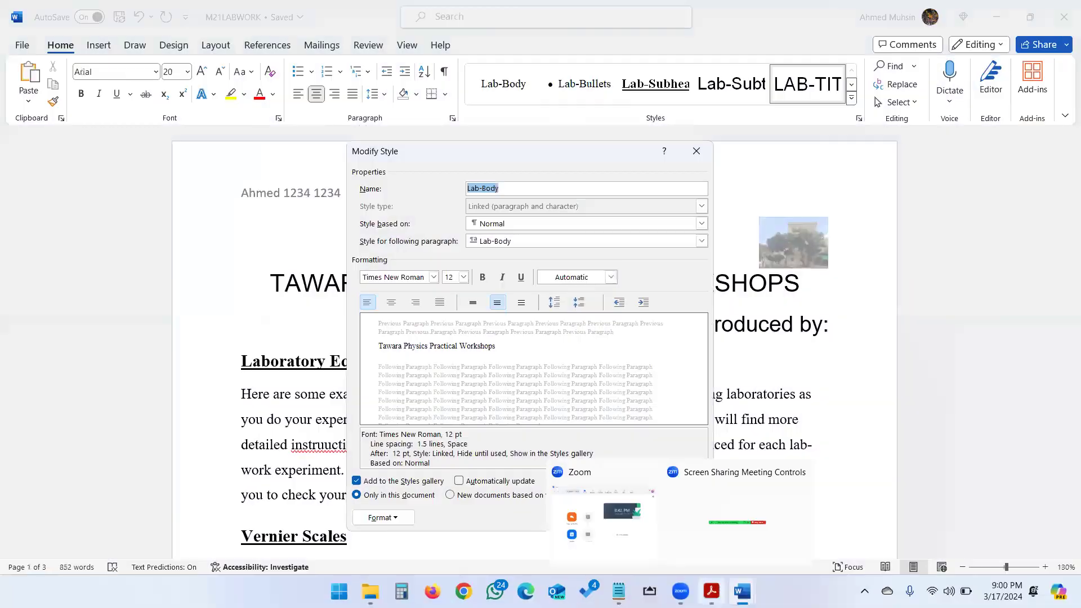
{"action": "mouse_move", "coordinate": [742, 591]}
{"action": "left_click", "coordinate": [677, 517]}
- Return to the M21EVIDENCE 1234 document and paste the Lab-Body definition screenshot after the Lab-Subhead one
{"action": "mouse_move", "coordinate": [734, 590]}
{"action": "left_click", "coordinate": [705, 550]}
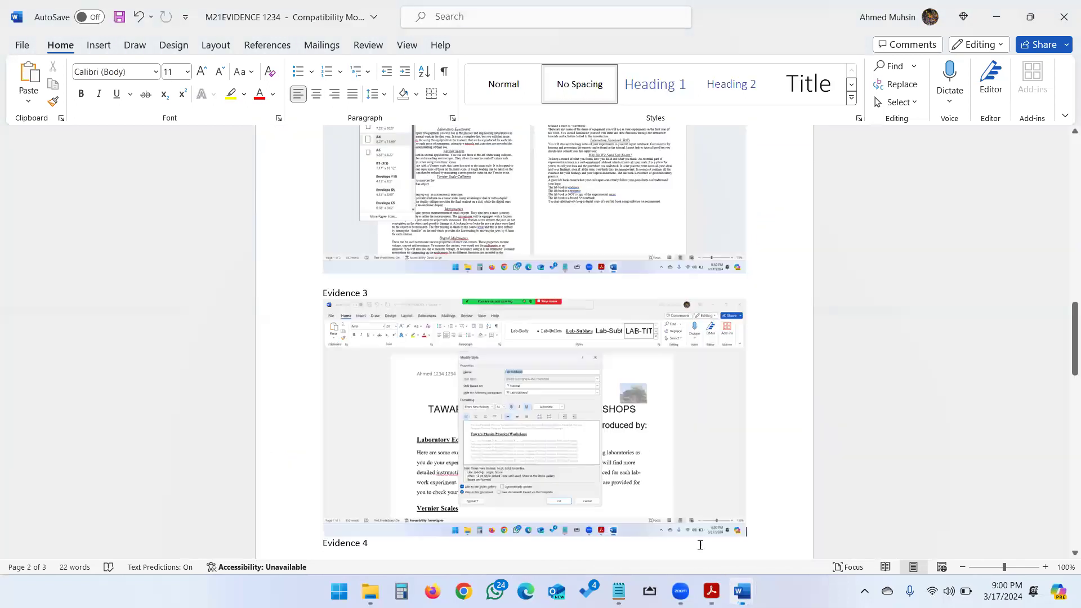
{"action": "key", "text": "ctrl+v"}
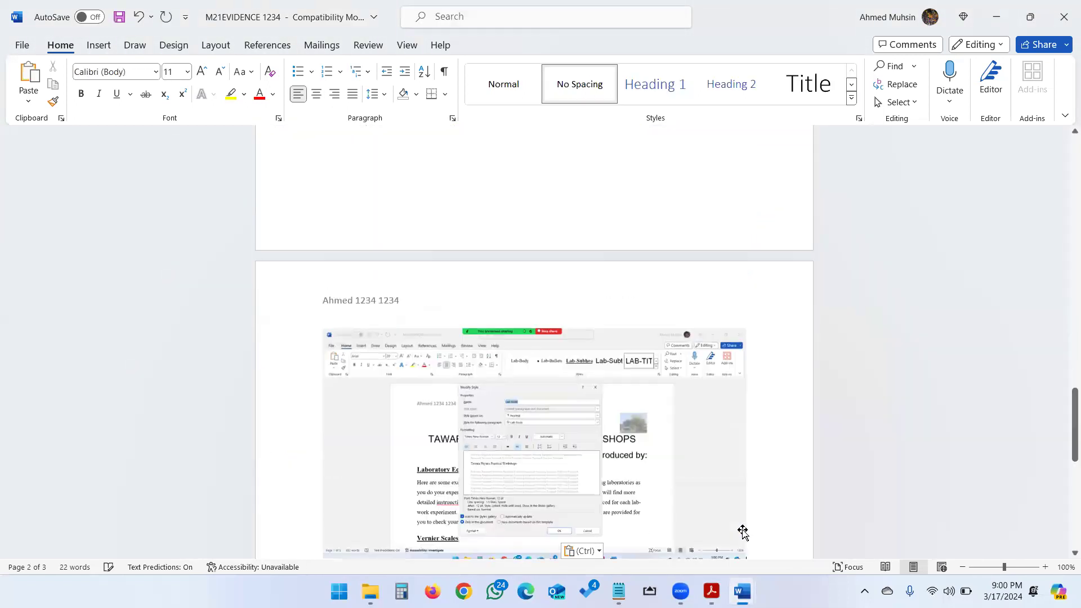
- Check question 6 in the exam paper and add the candidate's name after the subtitle "Guide produced by:" in M21LABWORK
{"action": "key", "text": "alt+Tab"}
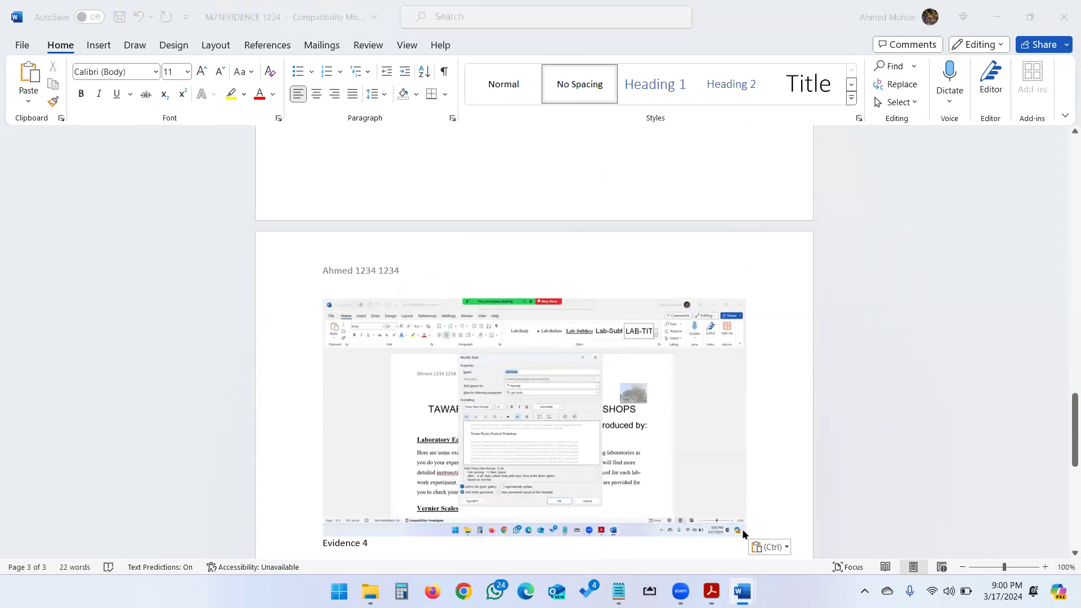
{"action": "key", "text": "alt+Tab"}
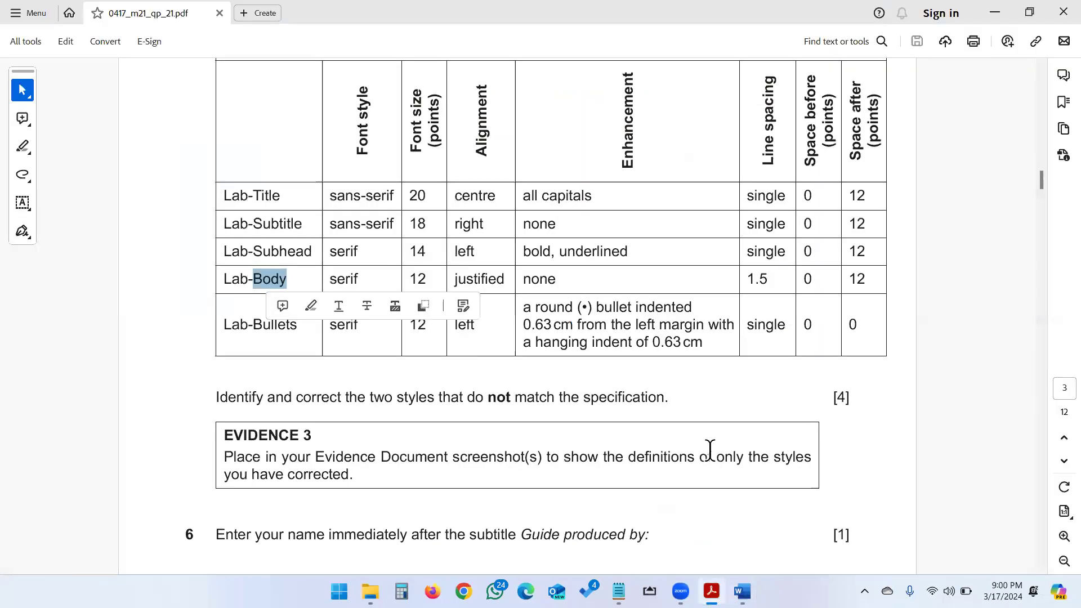
{"action": "scroll", "coordinate": [685, 370], "scroll_direction": "down", "scroll_amount": 2}
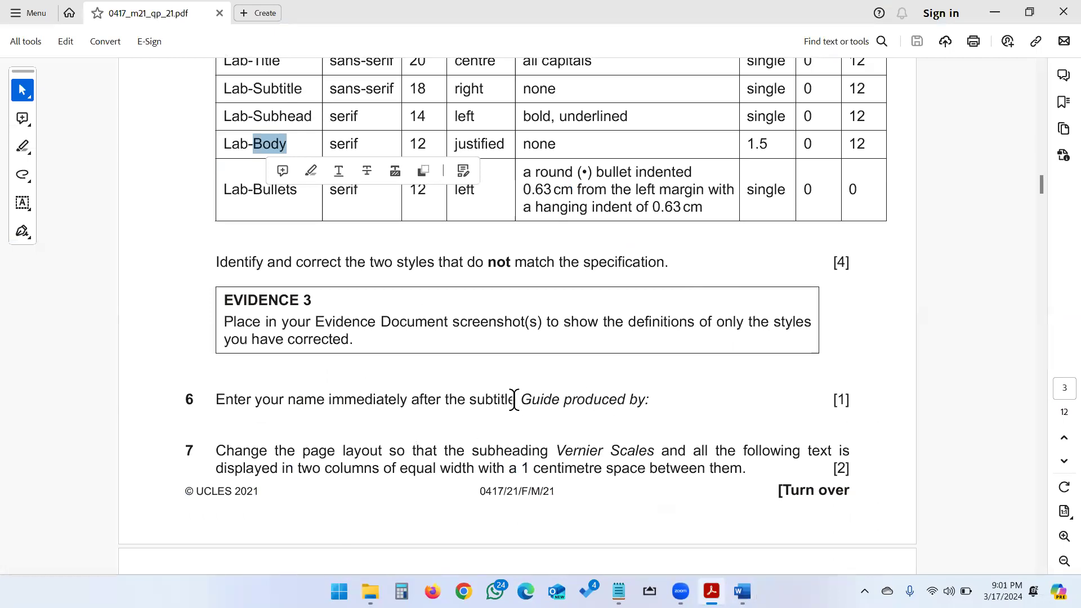
{"action": "left_click", "coordinate": [994, 14]}
{"action": "mouse_move", "coordinate": [744, 588]}
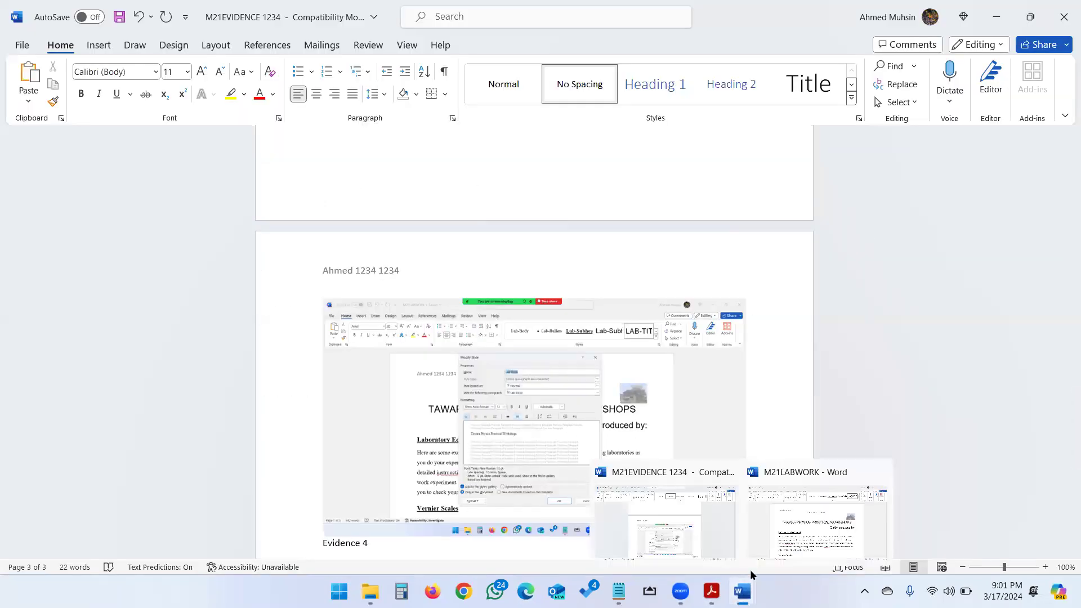
{"action": "left_click", "coordinate": [766, 552]}
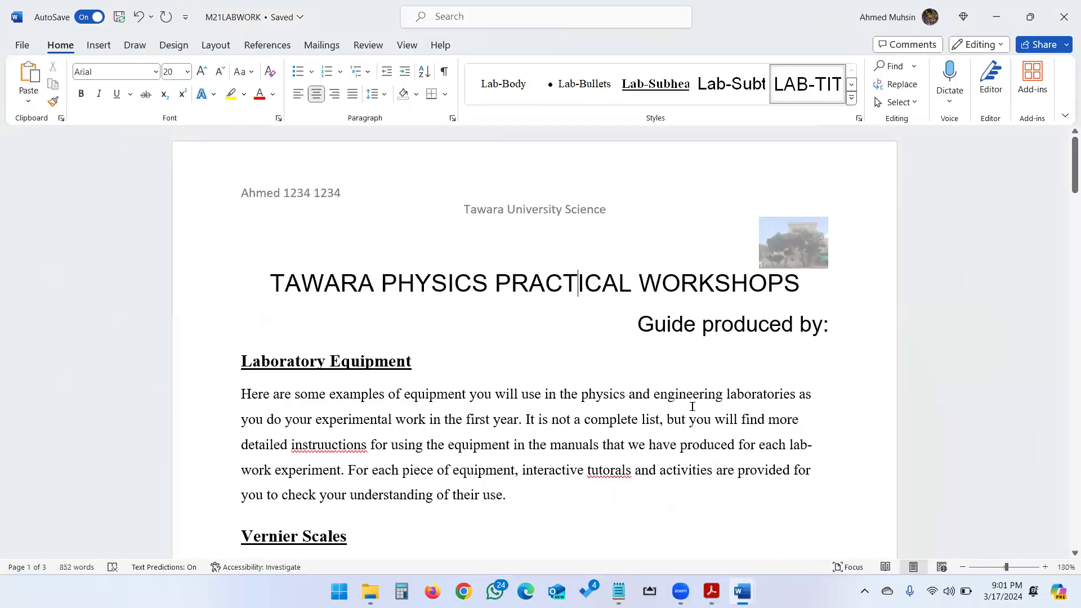
{"action": "left_click", "coordinate": [831, 326]}
{"action": "type", "text": "Ahmed"}
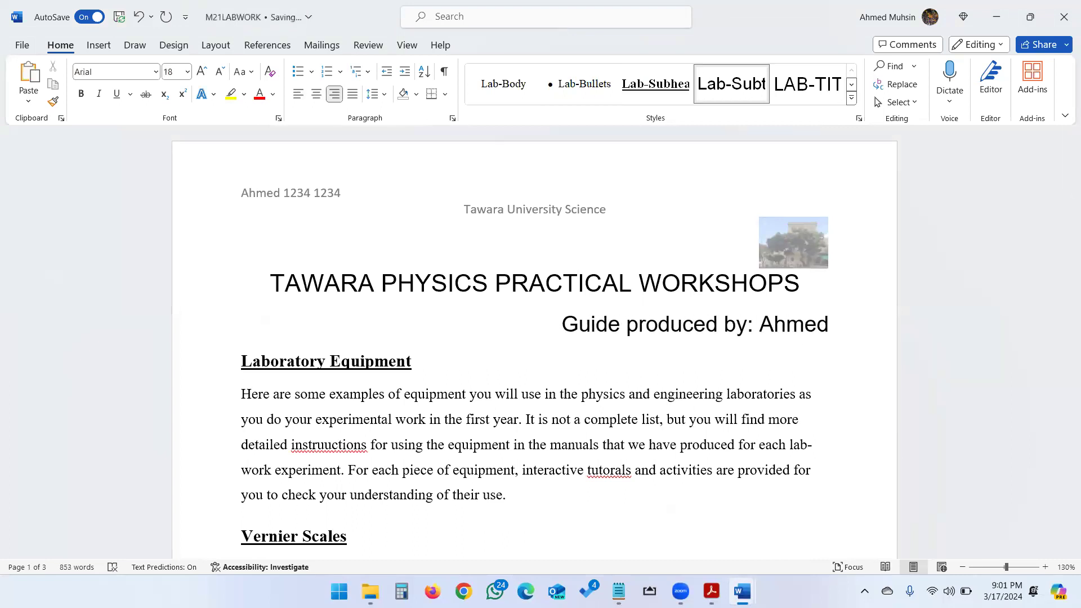
- Read question 7 in the exam paper for the column layout required from the Vernier Scales subheading onward
{"action": "key", "text": "alt+Tab"}
{"action": "key", "text": "alt+Tab"}
{"action": "left_click_drag", "start_coordinate": [303, 450], "coordinate": [430, 454]}
{"action": "left_click", "coordinate": [504, 451]}
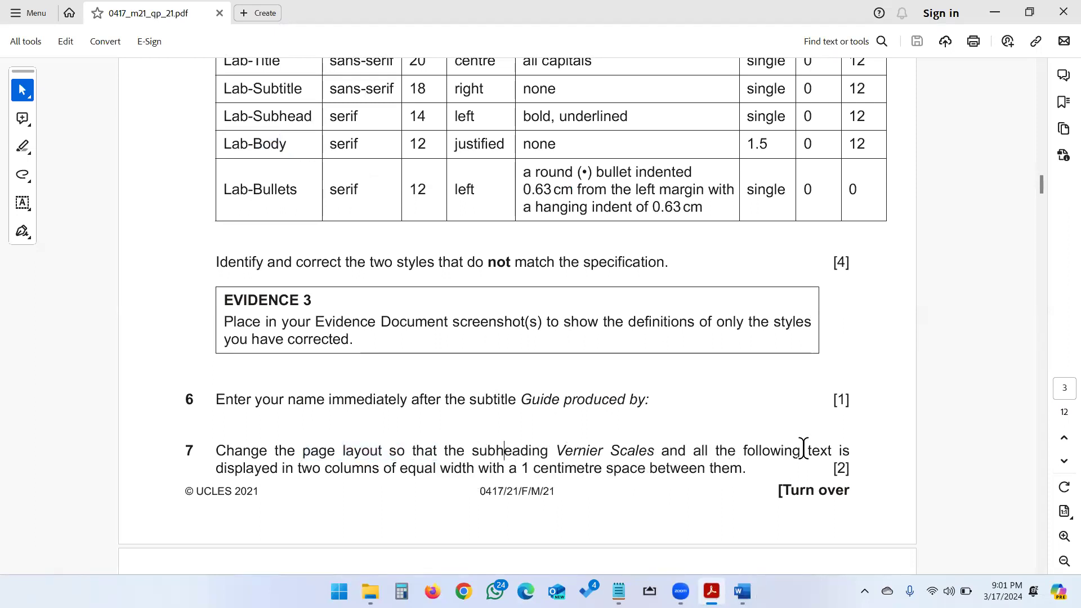
{"action": "left_click_drag", "start_coordinate": [254, 472], "coordinate": [403, 472]}
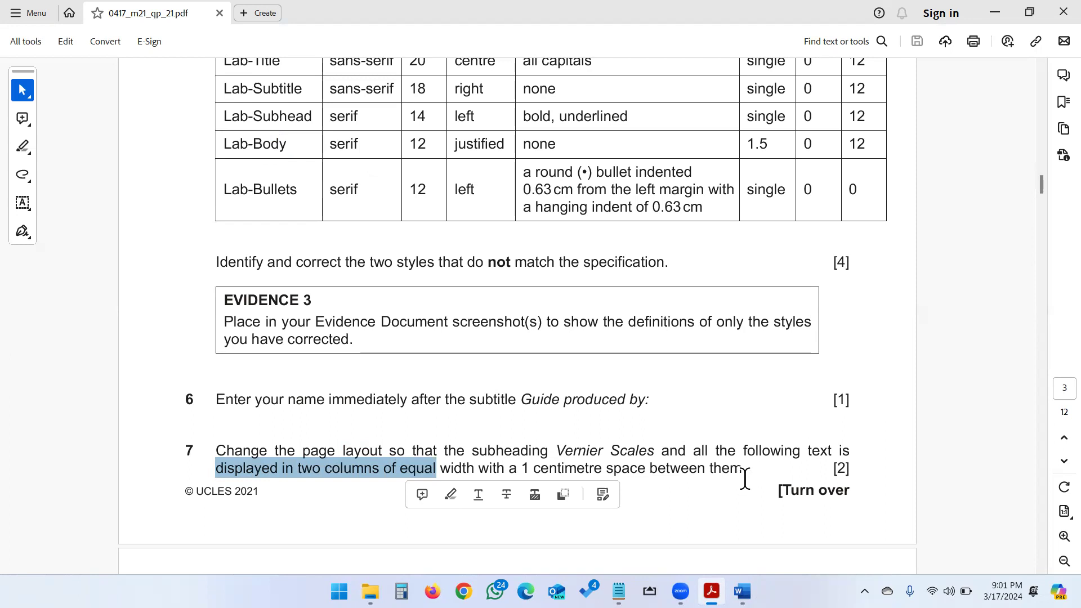
- In M21LABWORK, select from the Vernier Scales subheading to the document's end and choose two equal-width columns for the selected text
{"action": "key", "text": "alt+Tab"}
{"action": "left_click", "coordinate": [961, 567]}
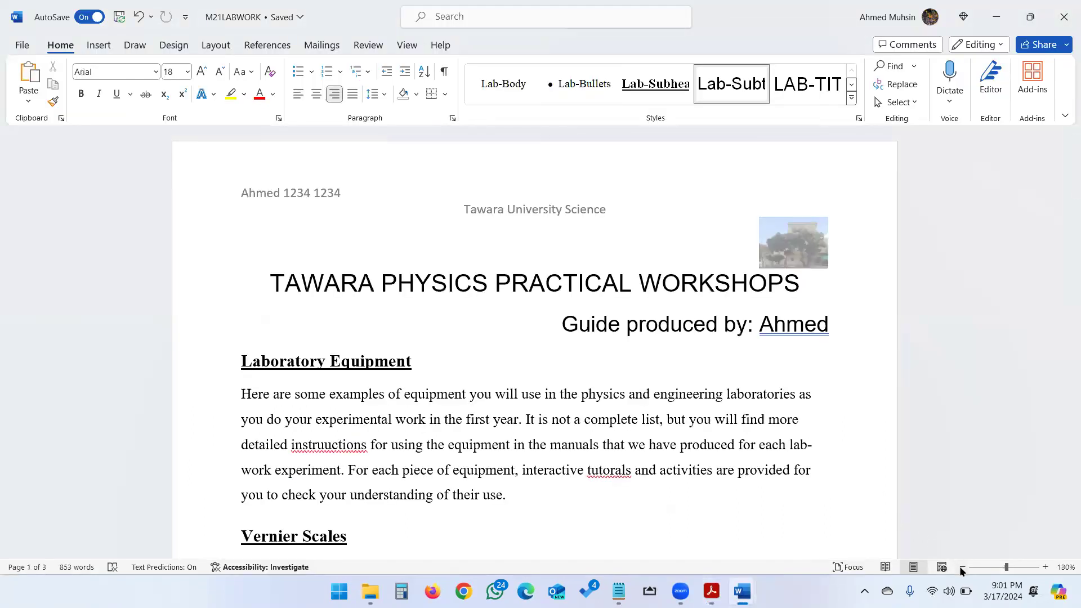
{"action": "left_click", "coordinate": [961, 568]}
{"action": "left_click", "coordinate": [961, 567]}
{"action": "left_click", "coordinate": [961, 568]}
{"action": "left_click", "coordinate": [961, 568]}
{"action": "left_click", "coordinate": [961, 568]}
{"action": "left_click", "coordinate": [961, 567]}
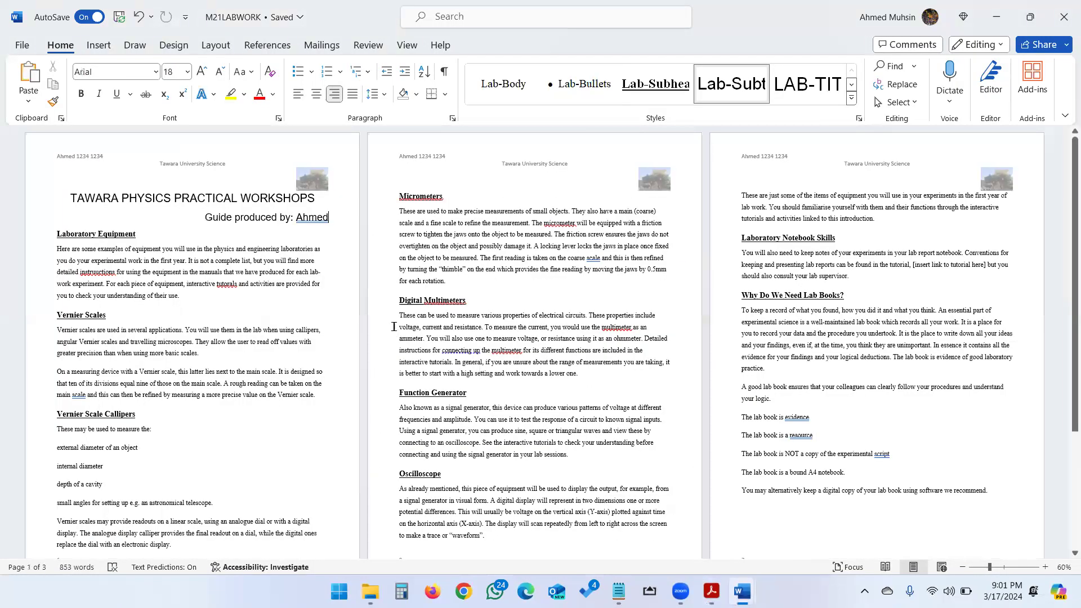
{"action": "left_click_drag", "start_coordinate": [50, 318], "coordinate": [993, 498]}
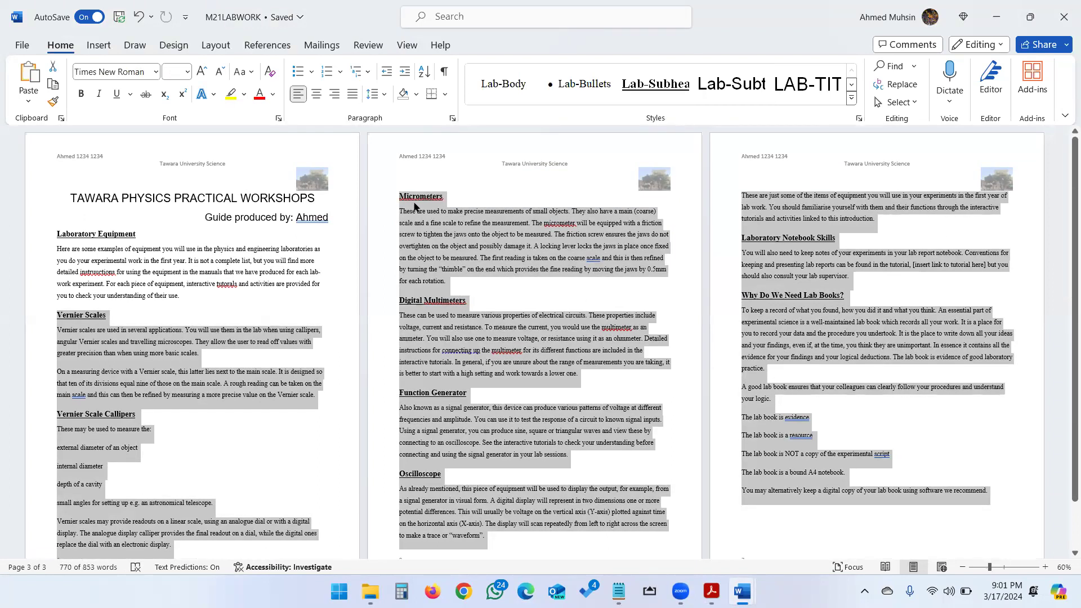
{"action": "left_click", "coordinate": [216, 45]}
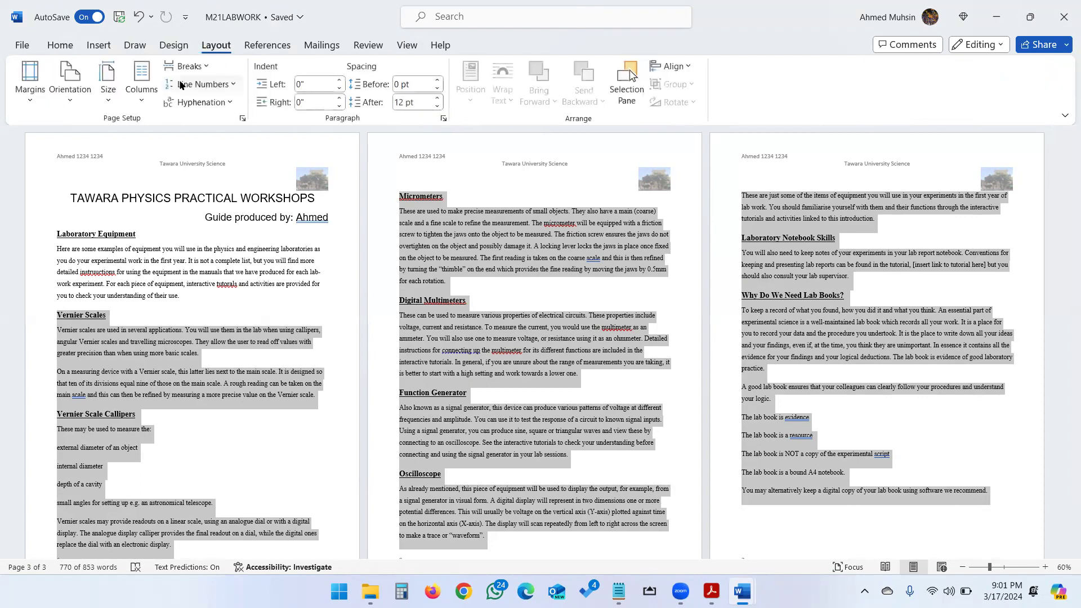
{"action": "left_click", "coordinate": [152, 105]}
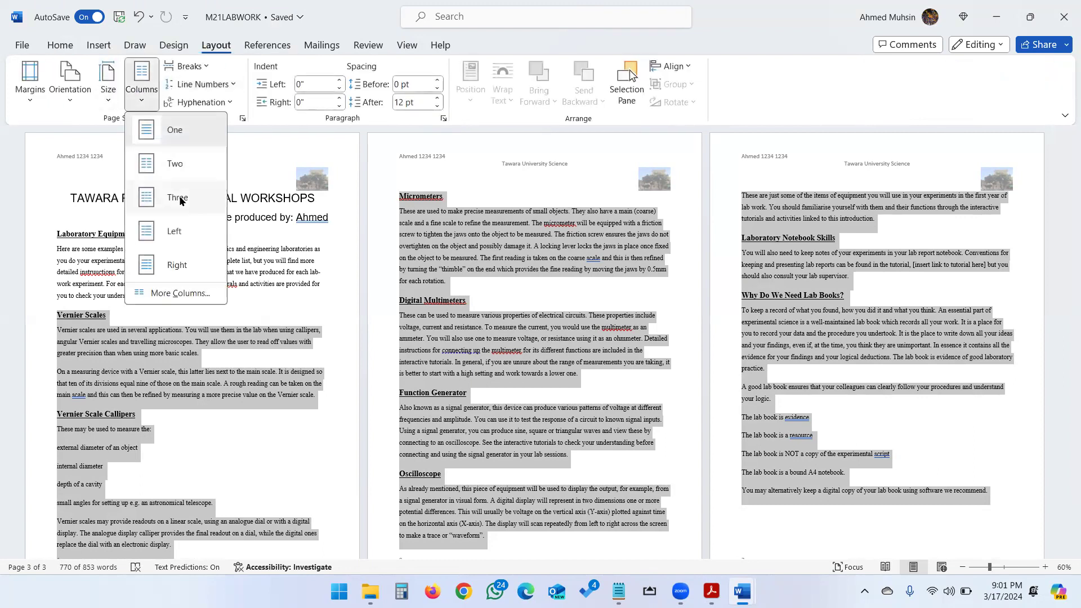
{"action": "left_click", "coordinate": [175, 293]}
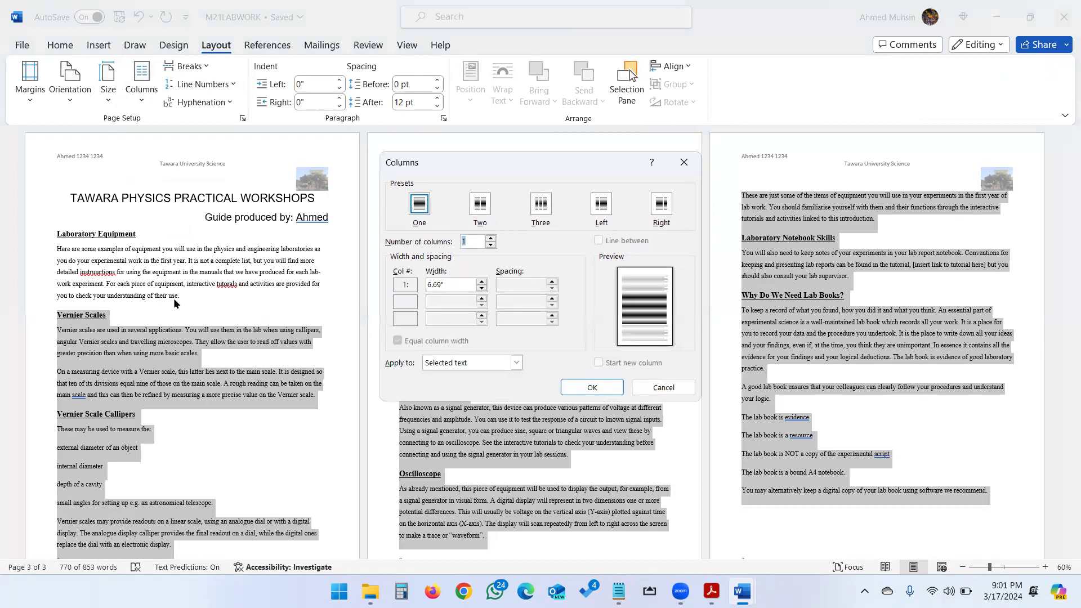
{"action": "left_click", "coordinate": [477, 209]}
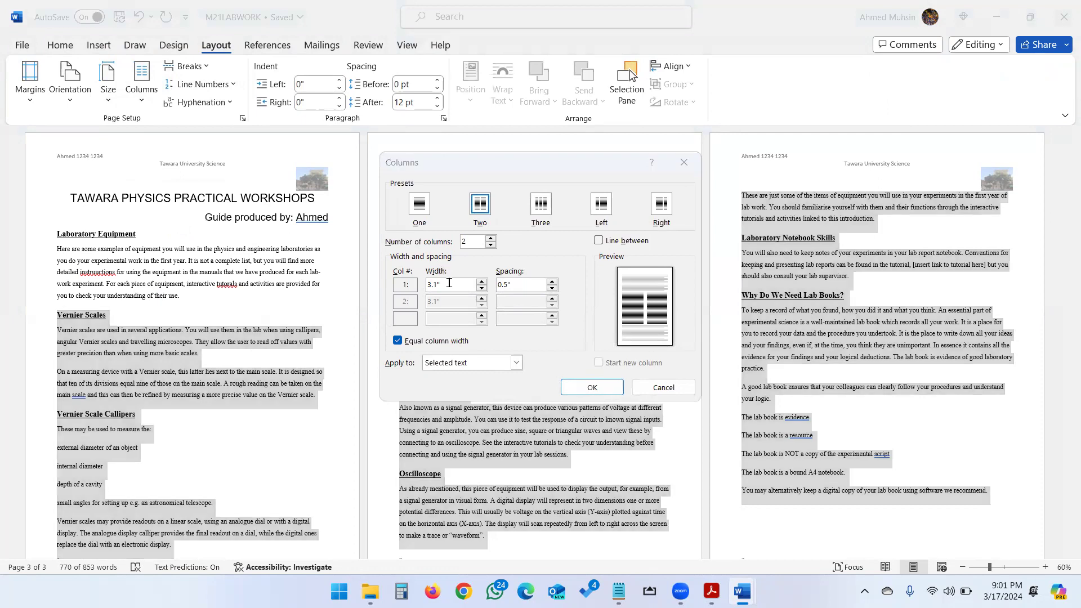
- Recheck question 7's width and spacing requirements, set the column spacing to 1 cm, and apply the column layout
{"action": "key", "text": "alt+Tab"}
{"action": "mouse_move", "coordinate": [742, 591]}
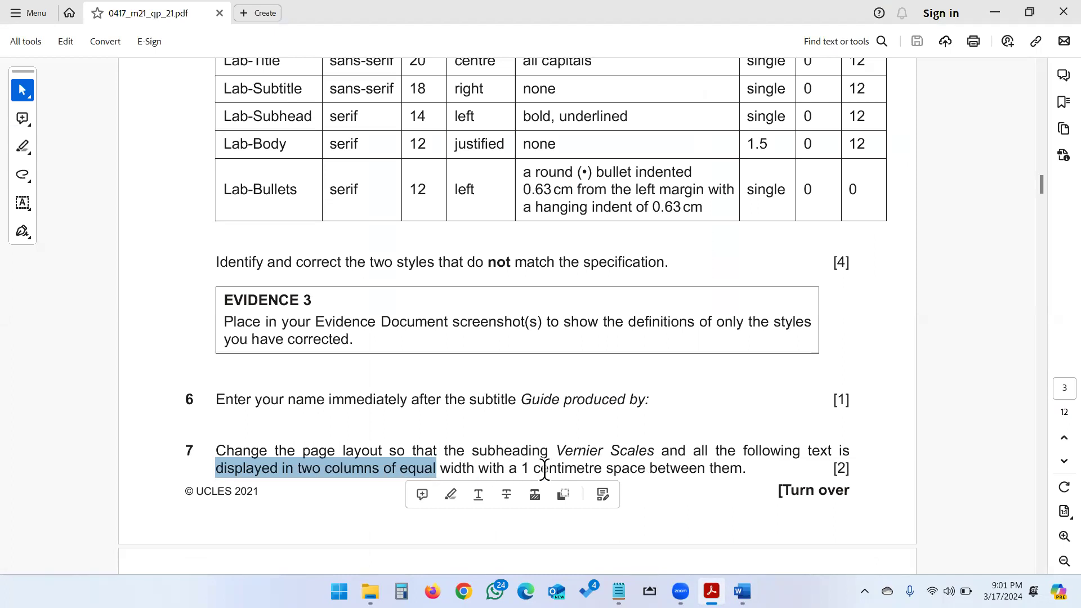
{"action": "key", "text": "alt+Tab"}
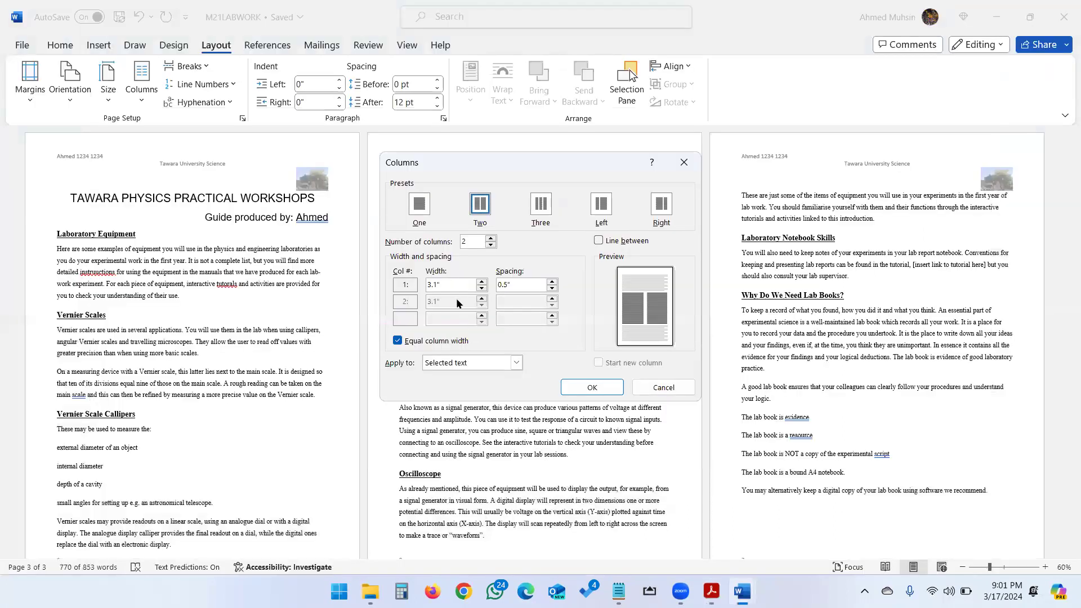
{"action": "left_click_drag", "start_coordinate": [452, 287], "coordinate": [428, 286]}
{"action": "key", "text": "alt+Tab"}
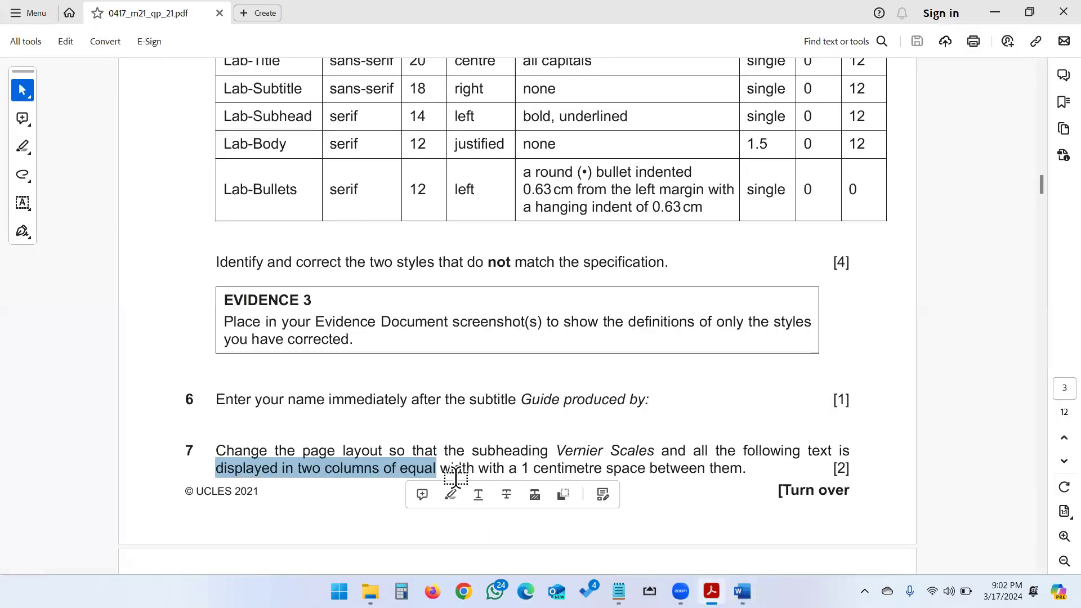
{"action": "key", "text": "alt+Tab"}
{"action": "type", "text": "1"}
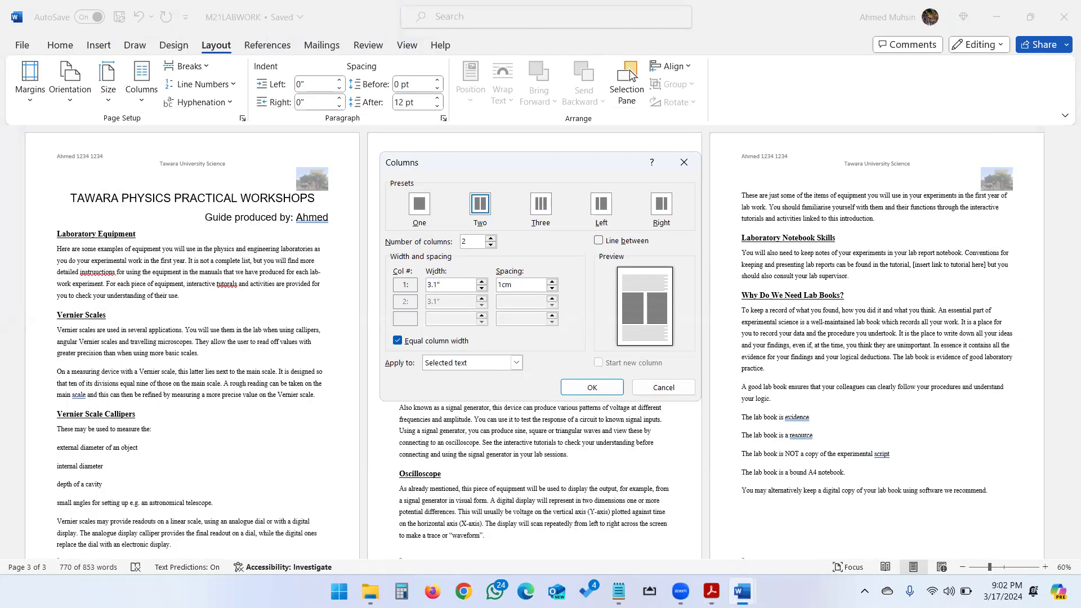
{"action": "left_click", "coordinate": [593, 387]}
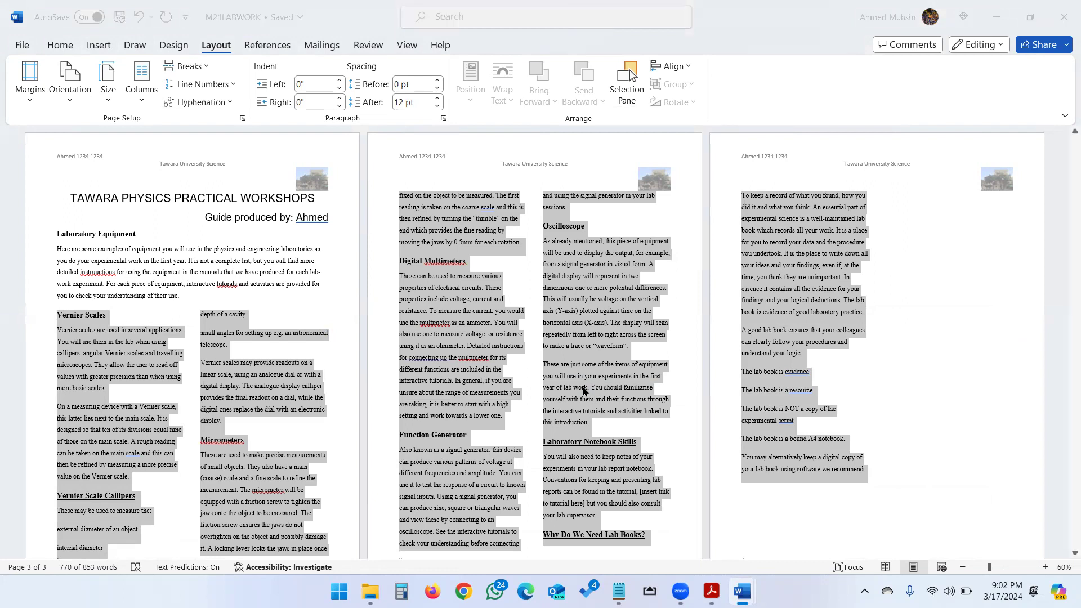
- Check question 8 and apply the Lab-Bullets style in M21LABWORK from "The lab book is evidence" to "The lab book is a bound A4 notebook."
{"action": "key", "text": "alt+Tab"}
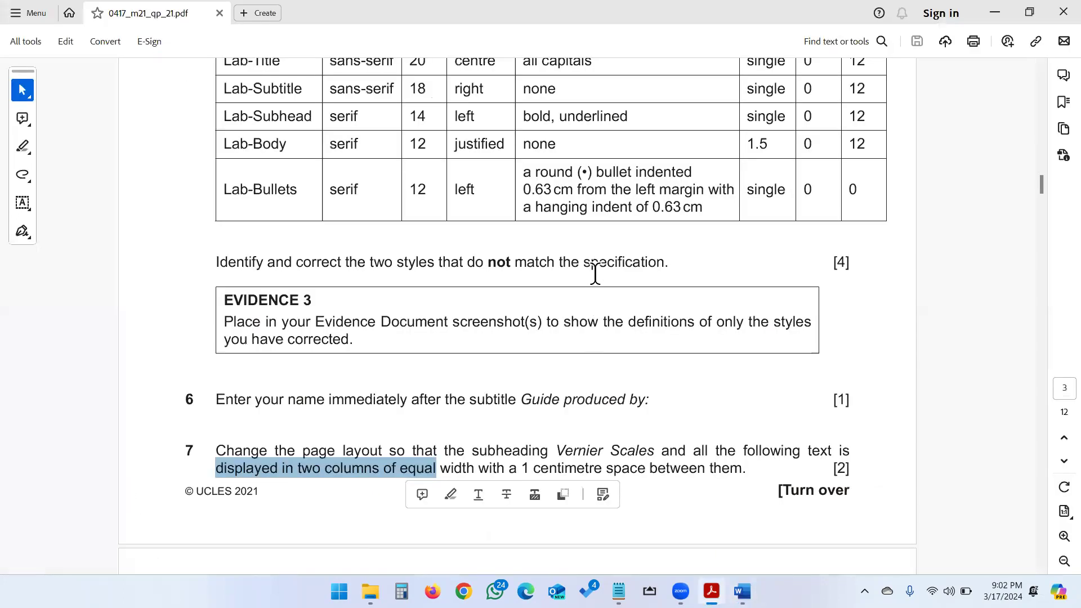
{"action": "scroll", "coordinate": [591, 270], "scroll_direction": "down", "scroll_amount": 5}
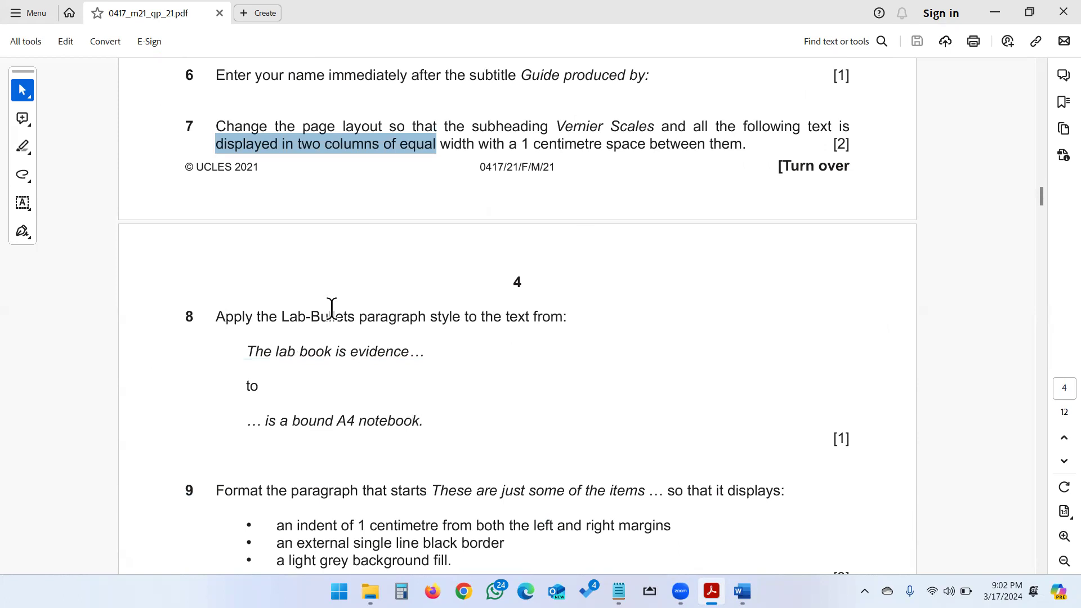
{"action": "left_click_drag", "start_coordinate": [280, 316], "coordinate": [367, 329]}
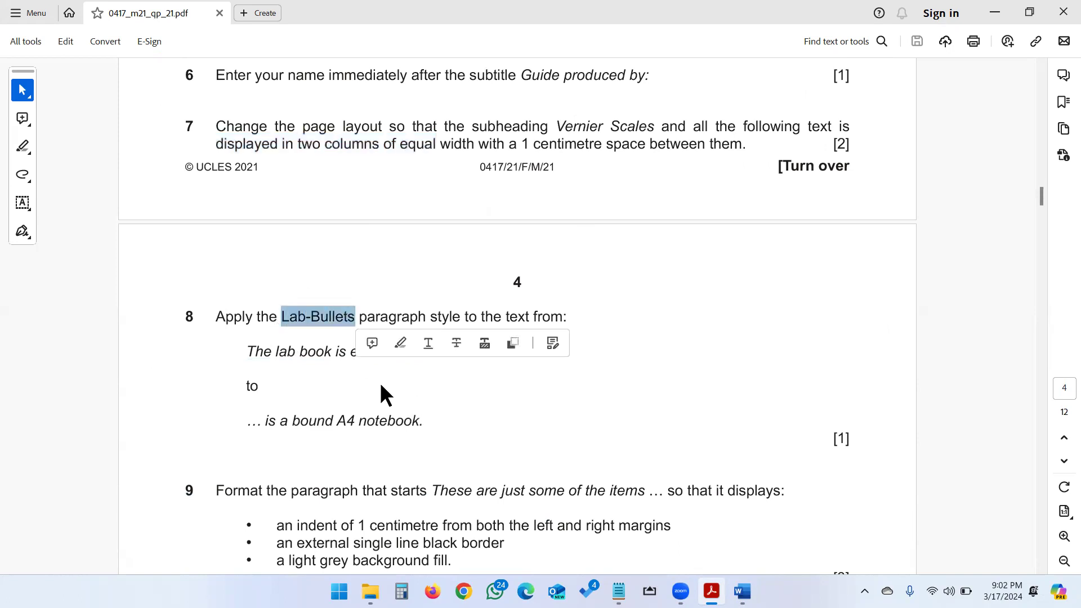
{"action": "left_click", "coordinate": [742, 592]}
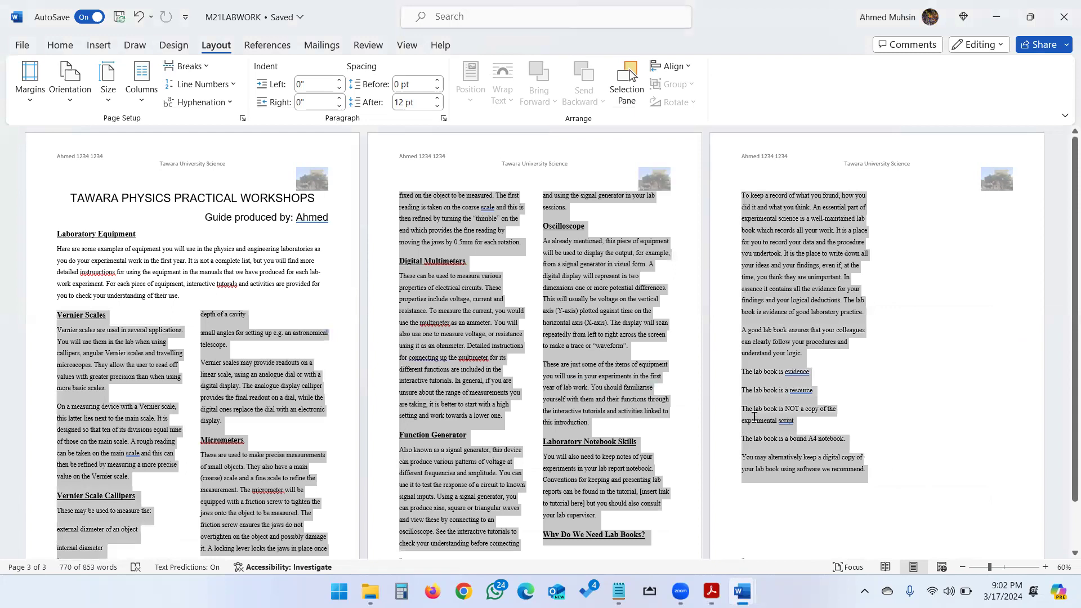
{"action": "left_click", "coordinate": [754, 420]}
{"action": "left_click_drag", "start_coordinate": [740, 369], "coordinate": [844, 441]}
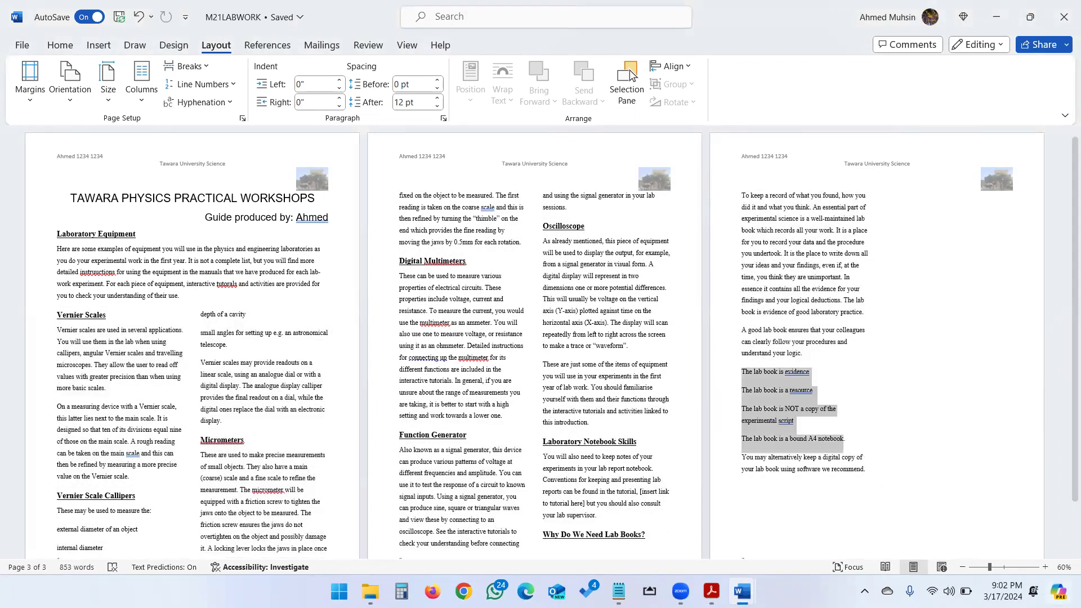
{"action": "left_click", "coordinate": [1045, 567]}
{"action": "left_click", "coordinate": [1045, 568]}
{"action": "left_click", "coordinate": [1046, 568]}
{"action": "left_click", "coordinate": [1045, 568]}
{"action": "left_click", "coordinate": [1045, 568]}
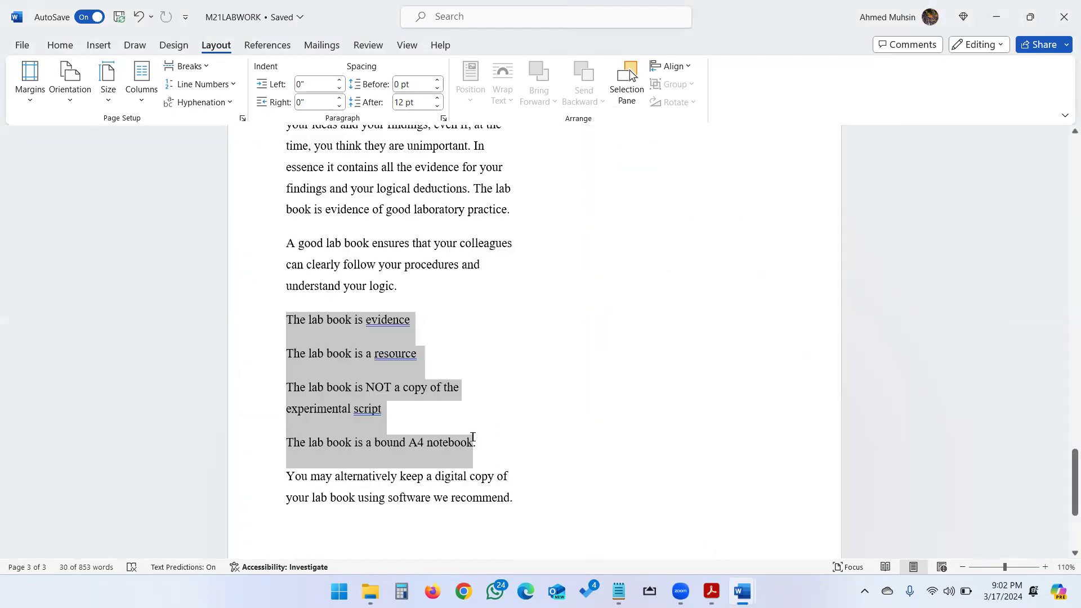
{"action": "left_click_drag", "start_coordinate": [486, 442], "coordinate": [282, 307]}
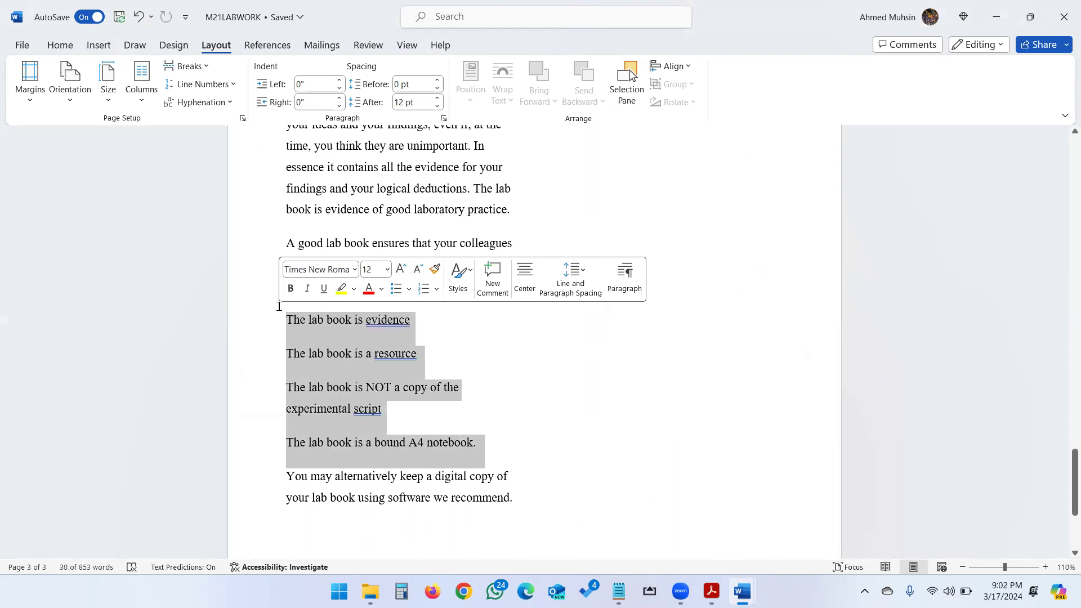
{"action": "left_click", "coordinate": [66, 49]}
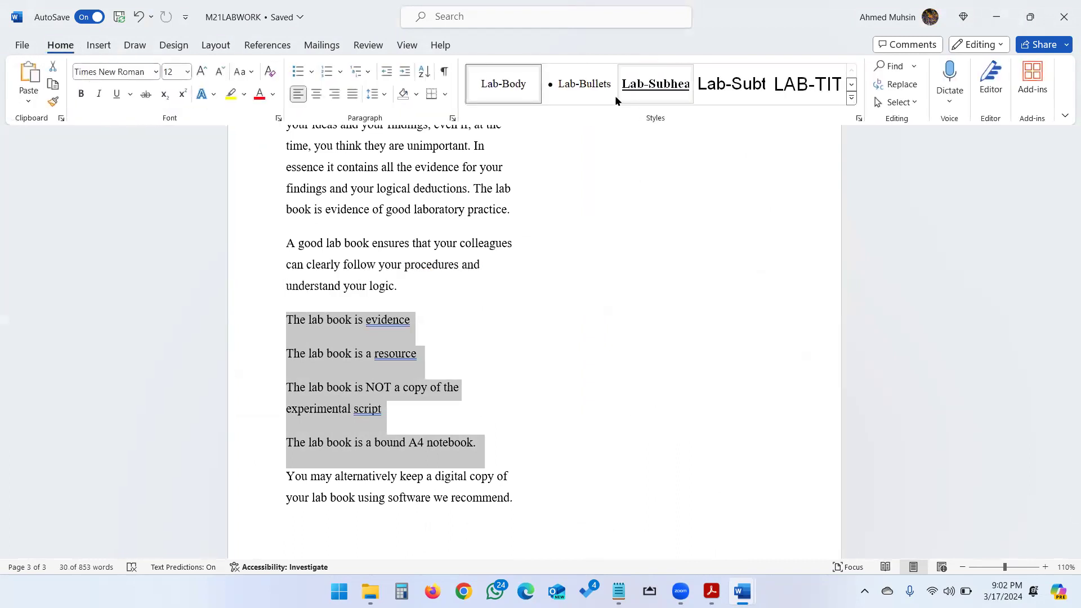
{"action": "left_click", "coordinate": [573, 91]}
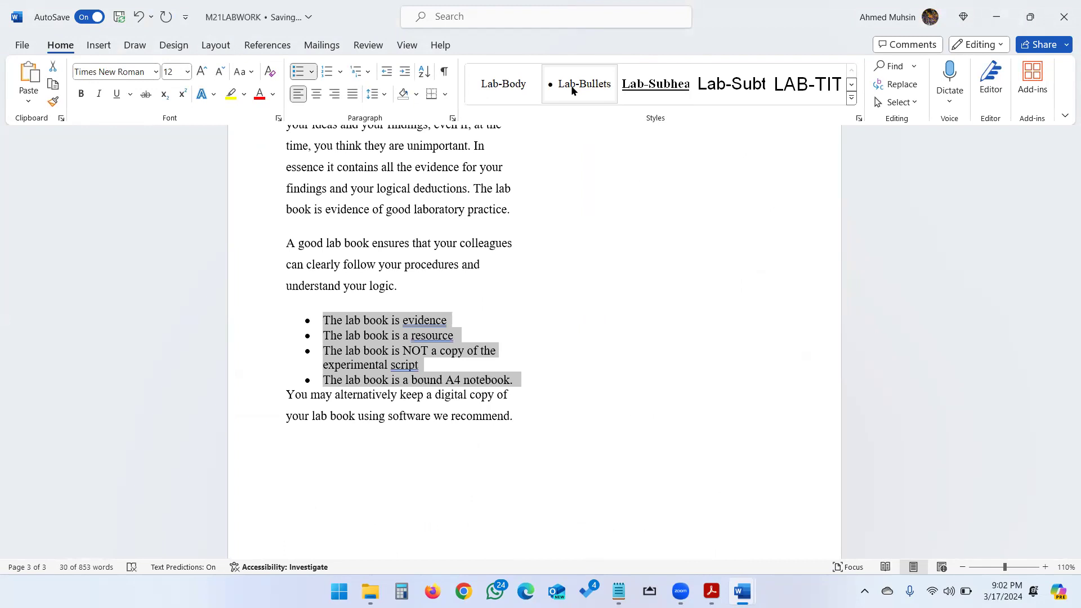
- Switch to the exam paper and read question 9 for which paragraph to format and how
{"action": "key", "text": "alt+Tab"}
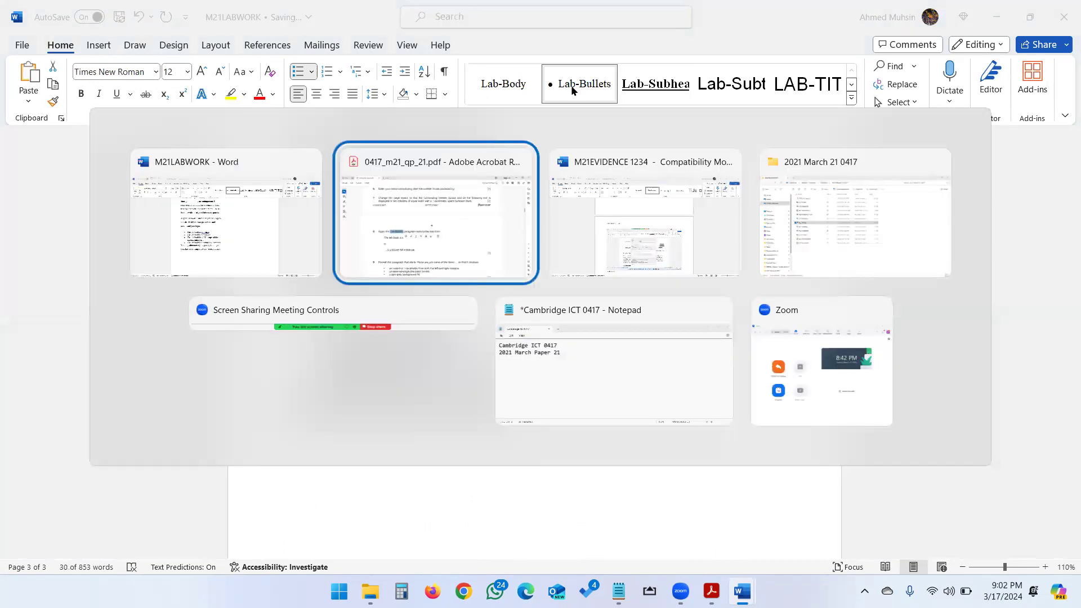
{"action": "scroll", "coordinate": [454, 478], "scroll_direction": "down", "scroll_amount": 2}
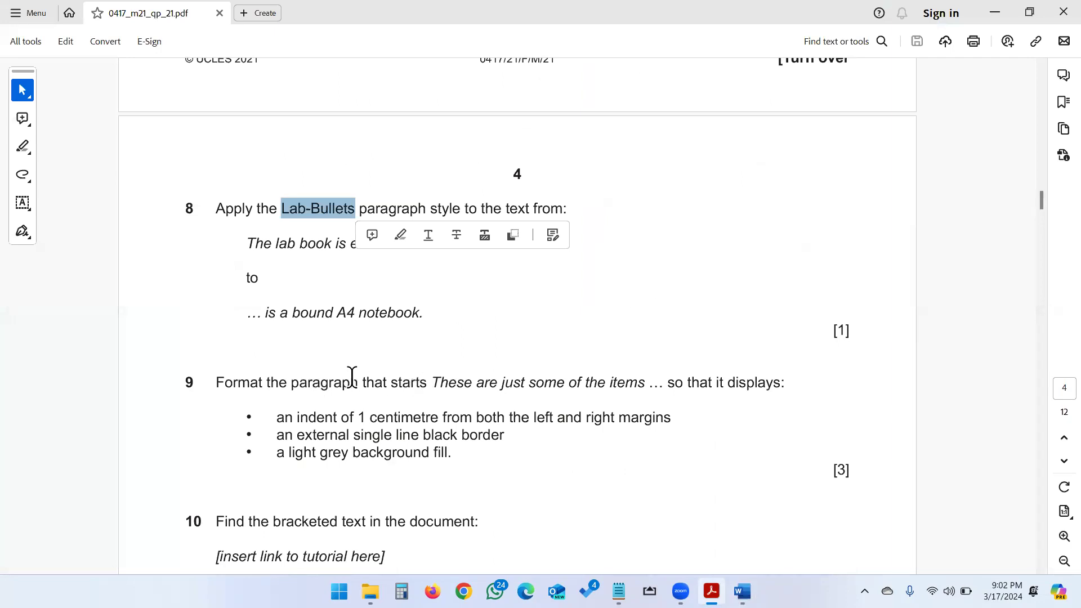
{"action": "left_click_drag", "start_coordinate": [478, 384], "coordinate": [660, 391]}
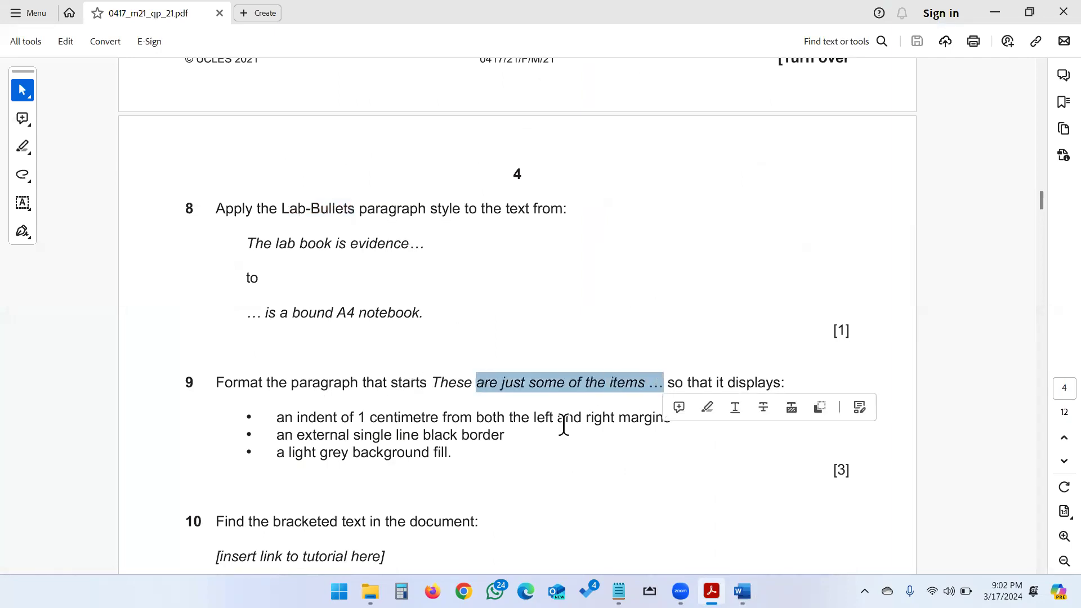
- Look through M21LABWORK for the paragraph starting "These are just some of the items"
{"action": "key", "text": "alt+Tab"}
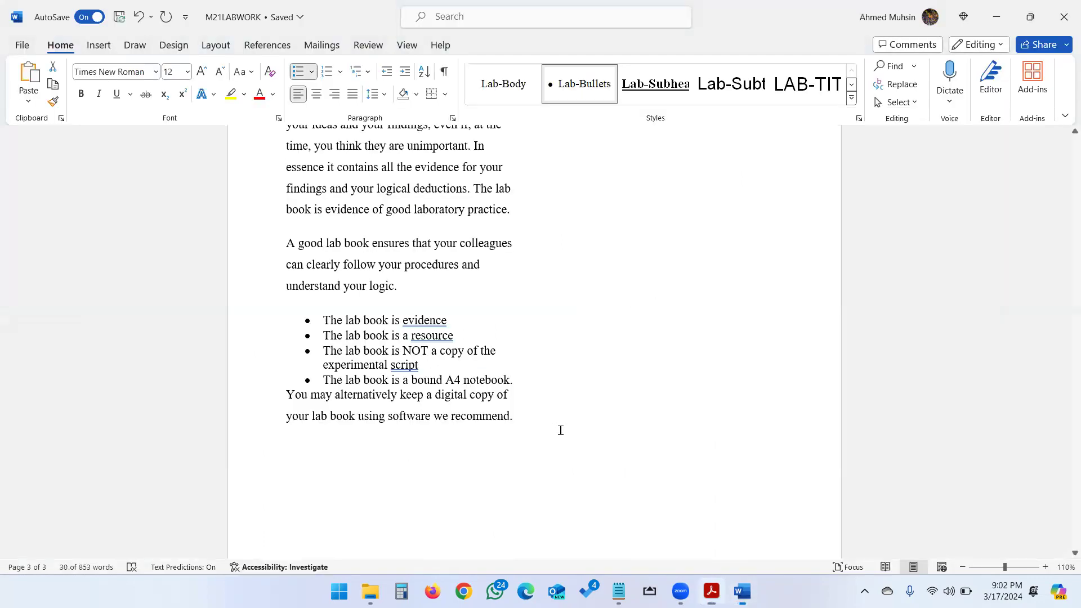
{"action": "scroll", "coordinate": [565, 377], "scroll_direction": "up", "scroll_amount": 2}
{"action": "scroll", "coordinate": [562, 388], "scroll_direction": "up", "scroll_amount": 10}
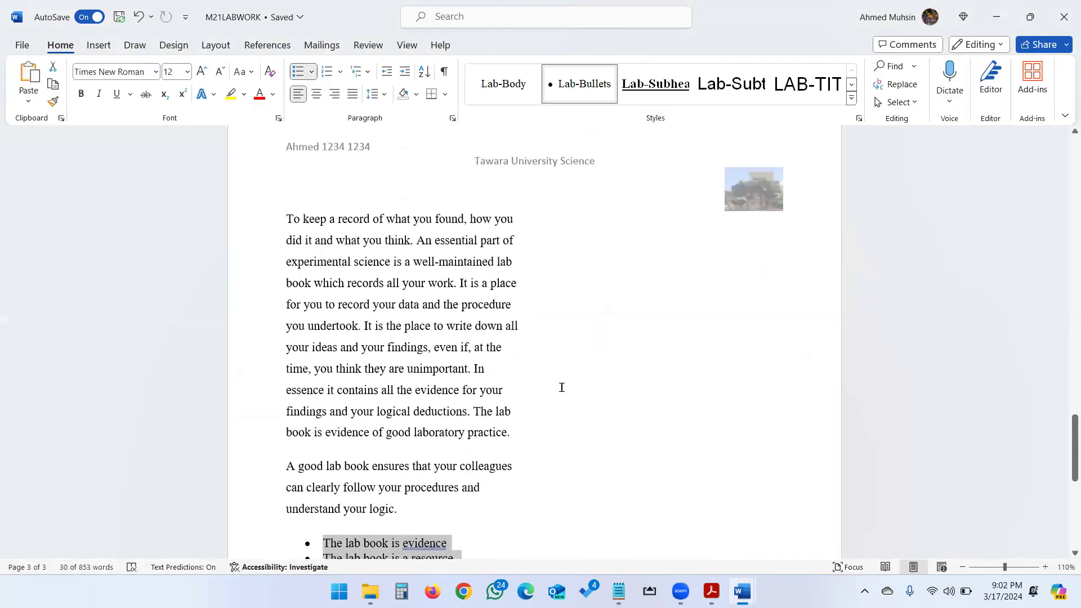
{"action": "scroll", "coordinate": [556, 408], "scroll_direction": "up", "scroll_amount": 1}
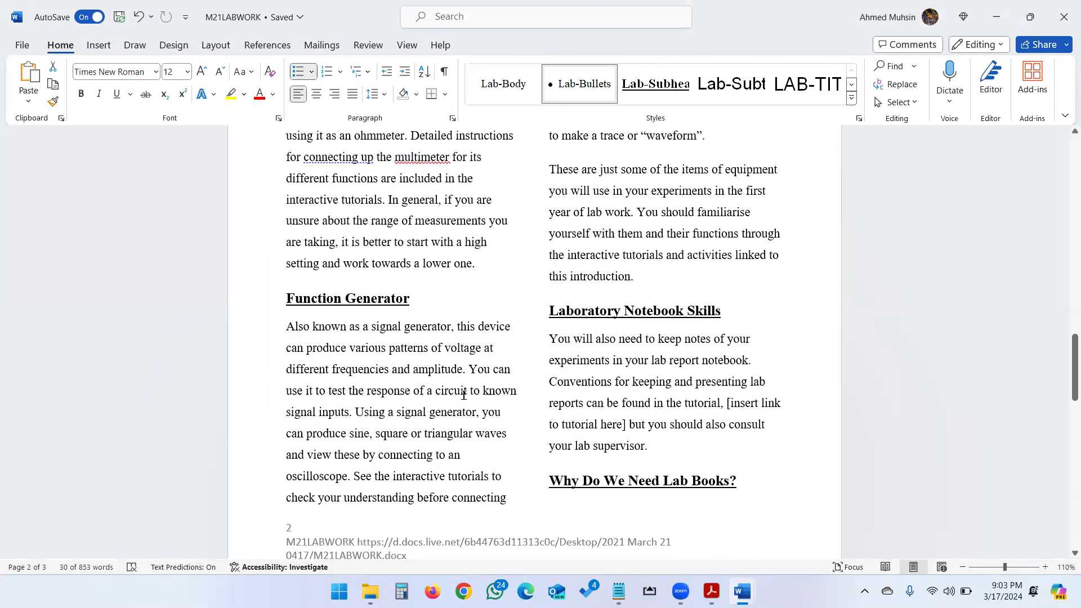
{"action": "scroll", "coordinate": [456, 394], "scroll_direction": "up", "scroll_amount": 6}
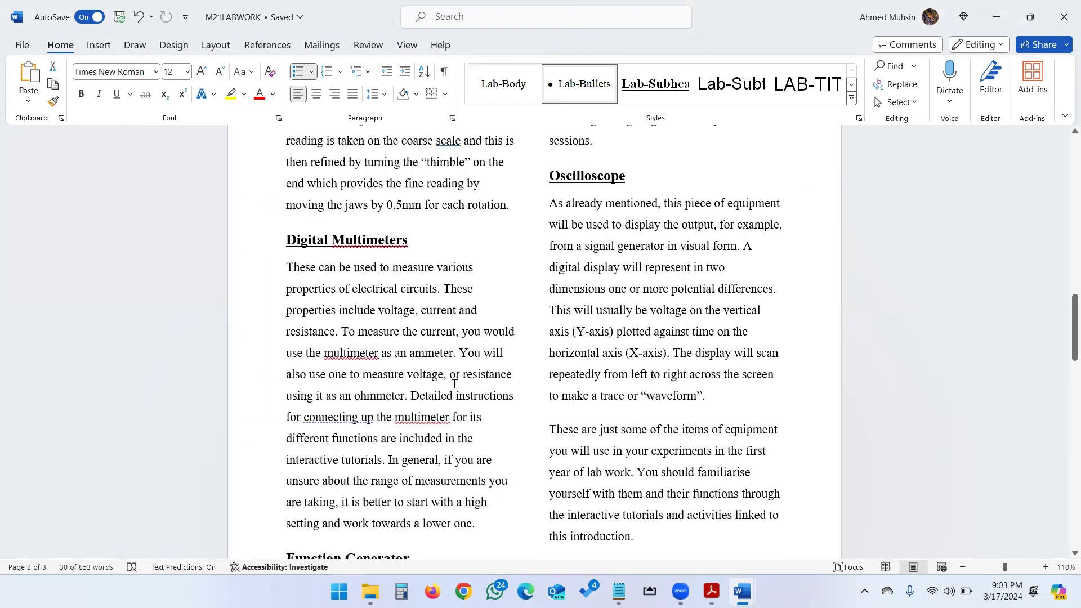
{"action": "scroll", "coordinate": [535, 316], "scroll_direction": "up", "scroll_amount": 14}
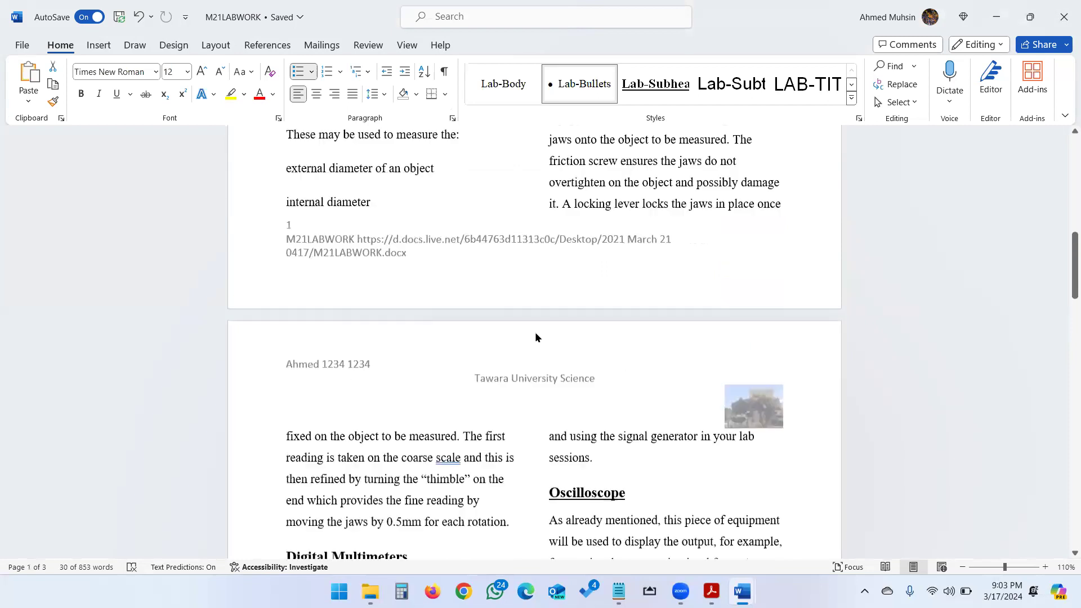
{"action": "scroll", "coordinate": [535, 333], "scroll_direction": "up", "scroll_amount": 1}
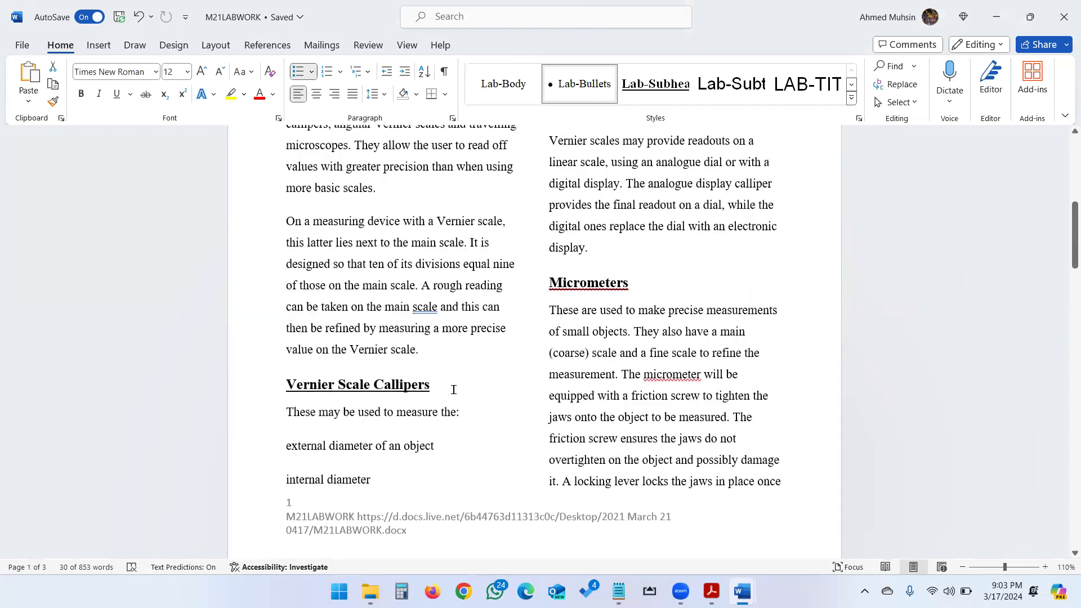
{"action": "scroll", "coordinate": [453, 390], "scroll_direction": "up", "scroll_amount": 3}
{"action": "scroll", "coordinate": [454, 389], "scroll_direction": "down", "scroll_amount": 11}
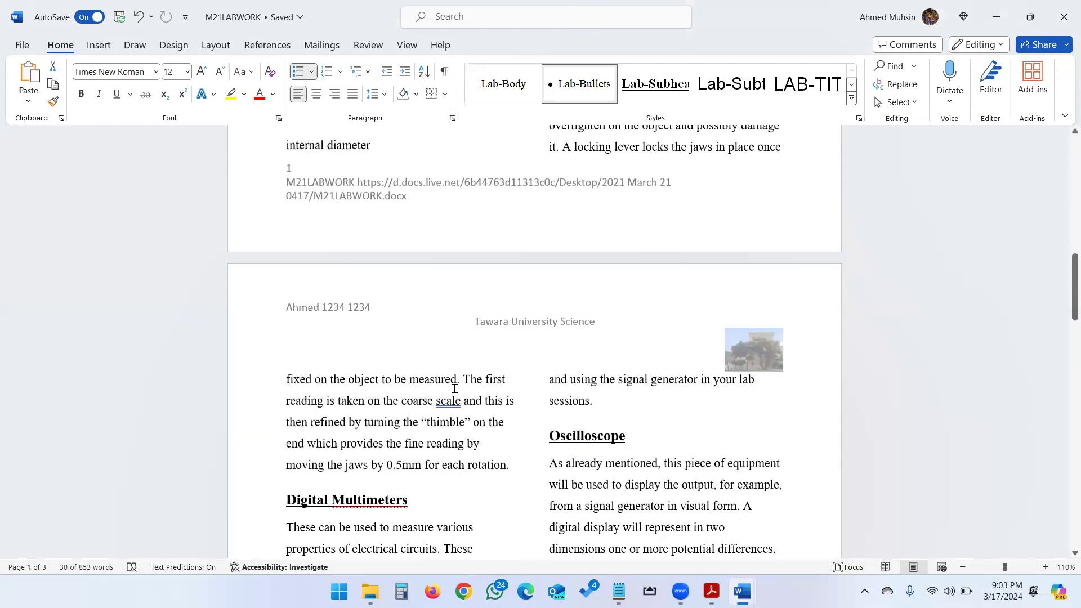
- Search M21LABWORK for "these are just some" and select the whole matching paragraph
{"action": "key", "text": "ctrl+f"}
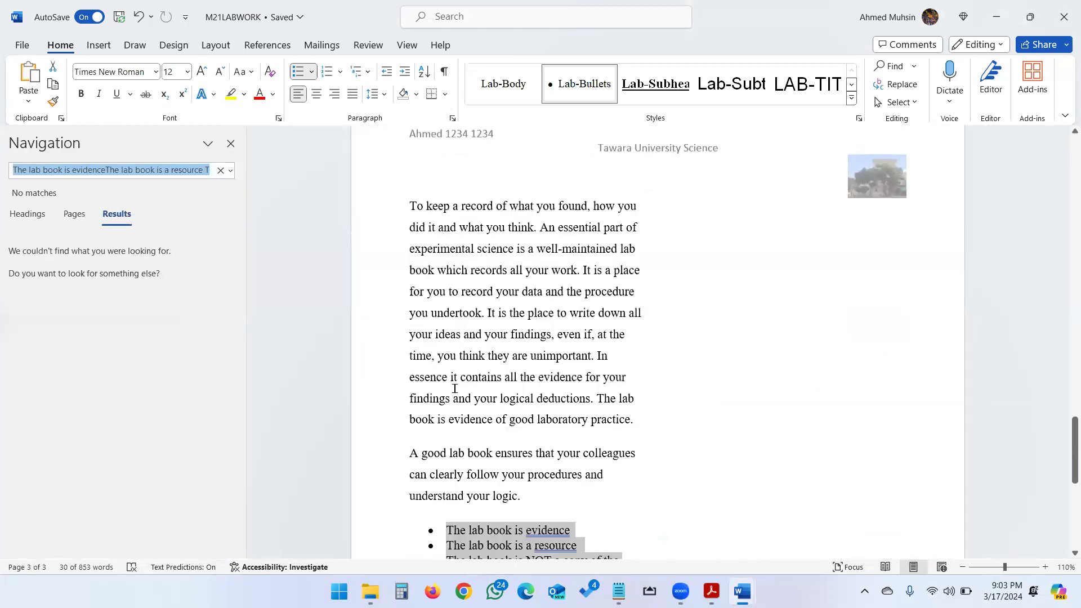
{"action": "type", "text": "these are just some"}
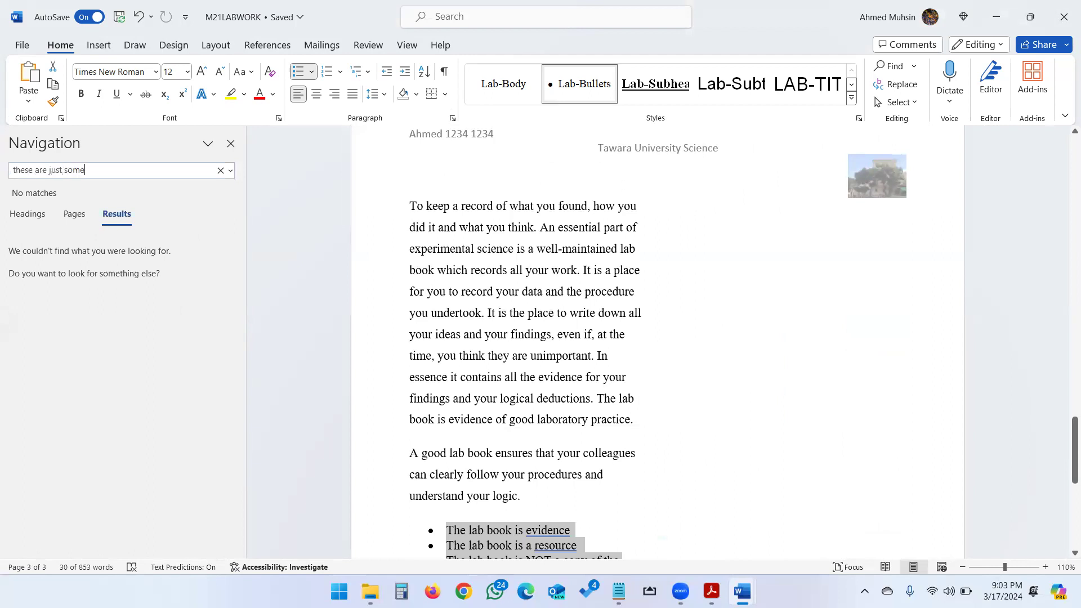
{"action": "key", "text": "Return"}
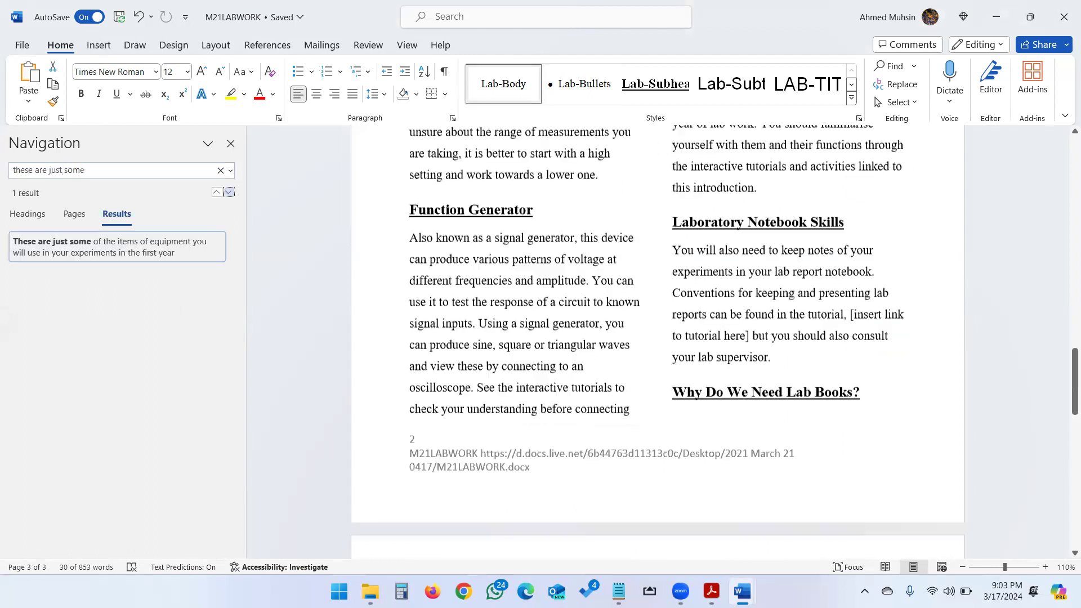
{"action": "left_click", "coordinate": [774, 278]}
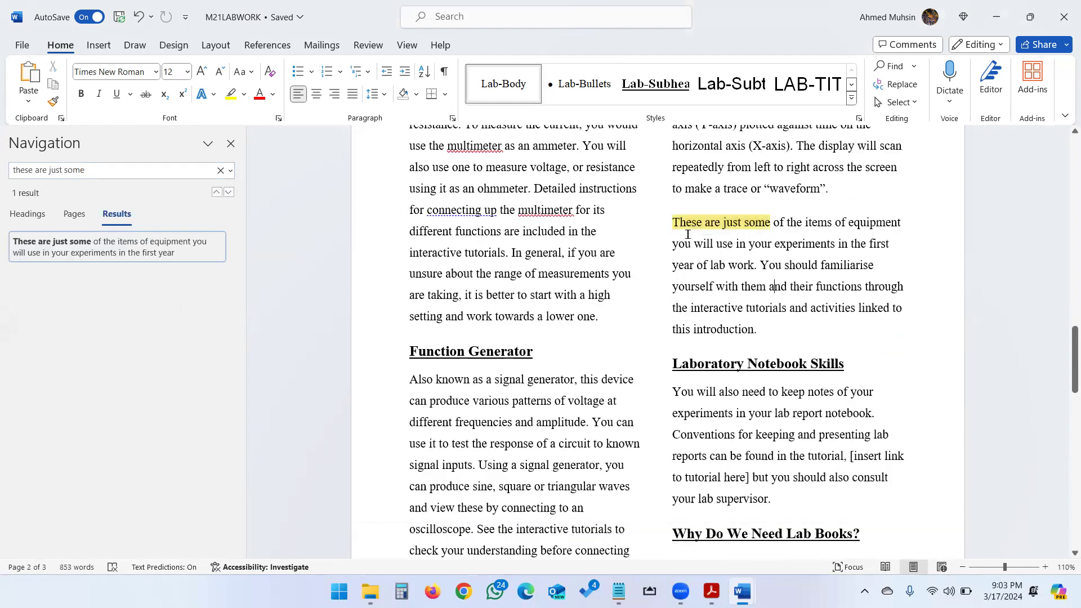
{"action": "left_click_drag", "start_coordinate": [667, 222], "coordinate": [762, 336]}
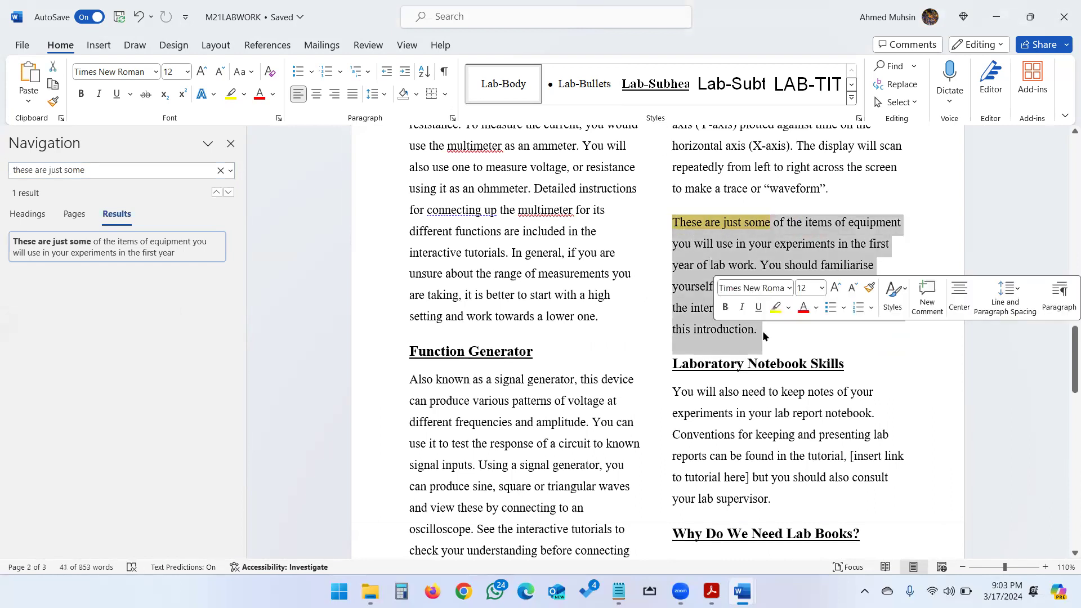
- Review question 9's indent, border and fill requirements in the exam paper and return to M21LABWORK
{"action": "key", "text": "alt+Tab"}
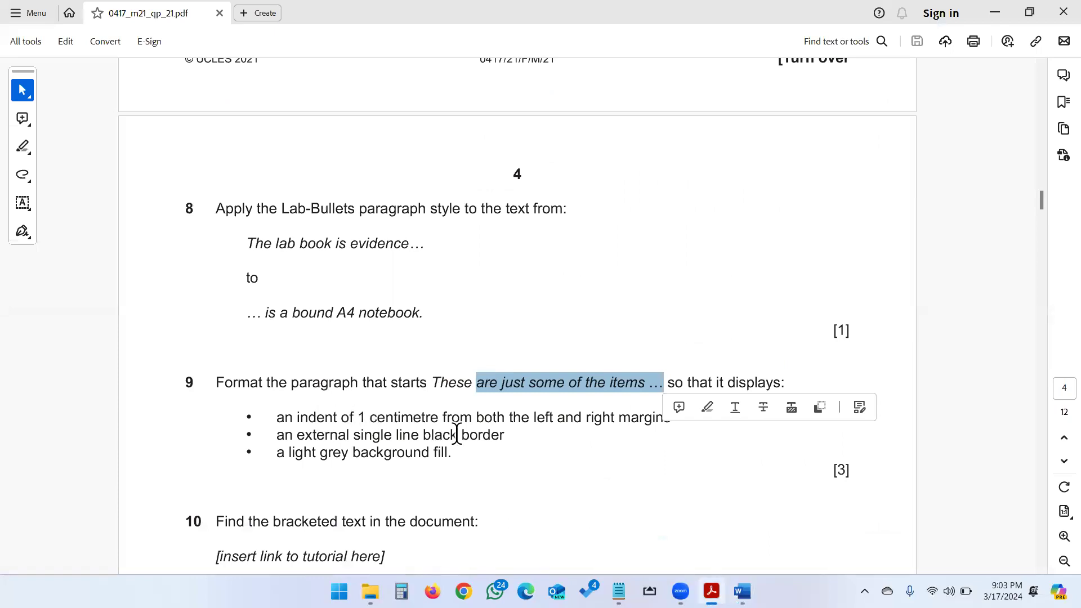
{"action": "left_click", "coordinate": [634, 460]}
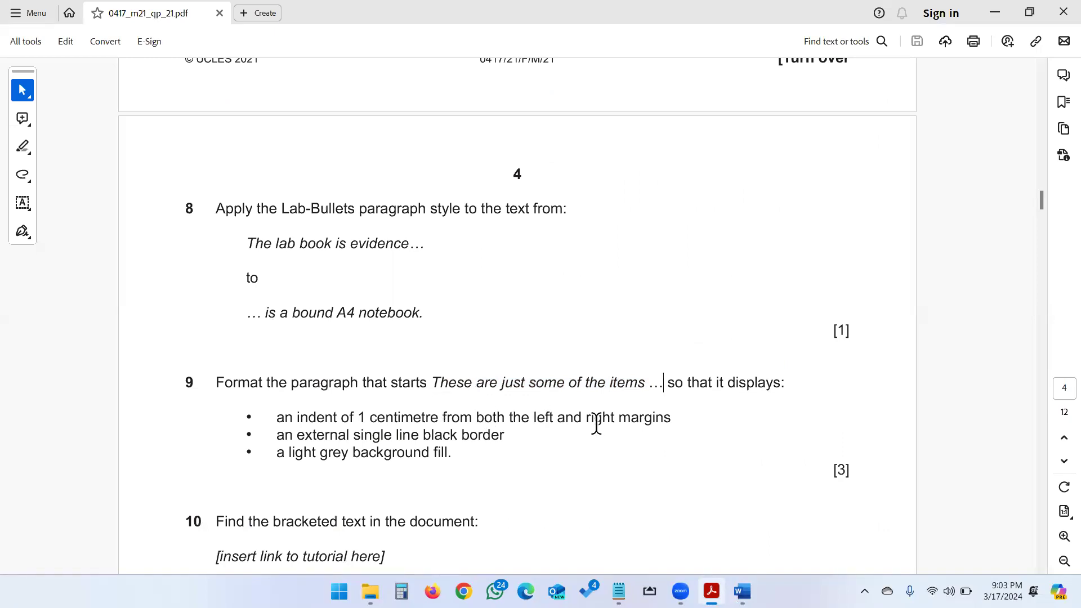
{"action": "key", "text": "alt+Tab"}
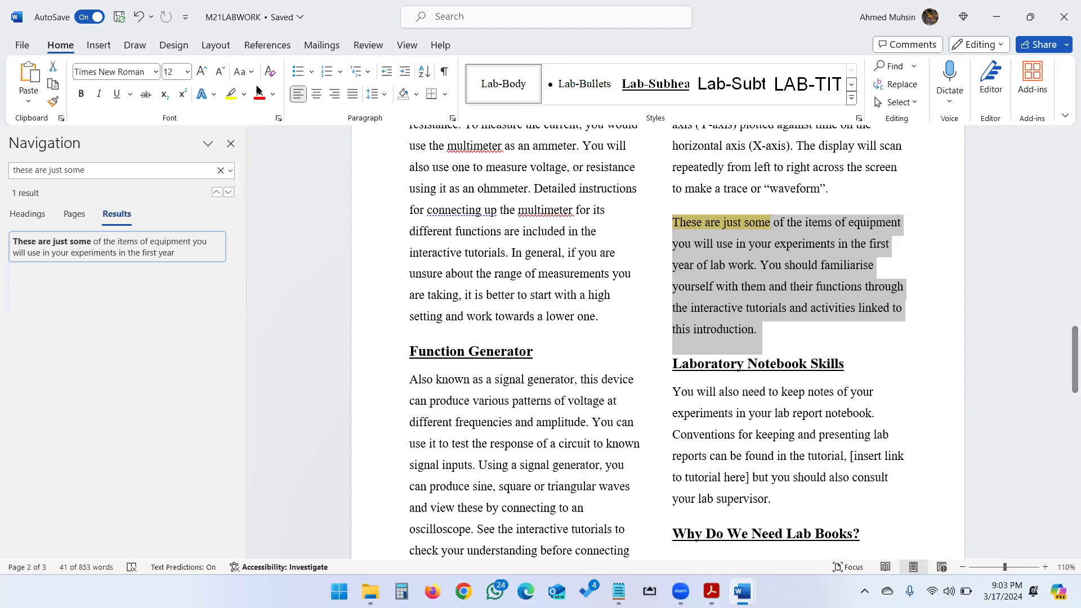
- Recheck question 9's indent requirement and set the selected paragraph's left and right indents to 1 cm each
{"action": "left_click", "coordinate": [225, 51]}
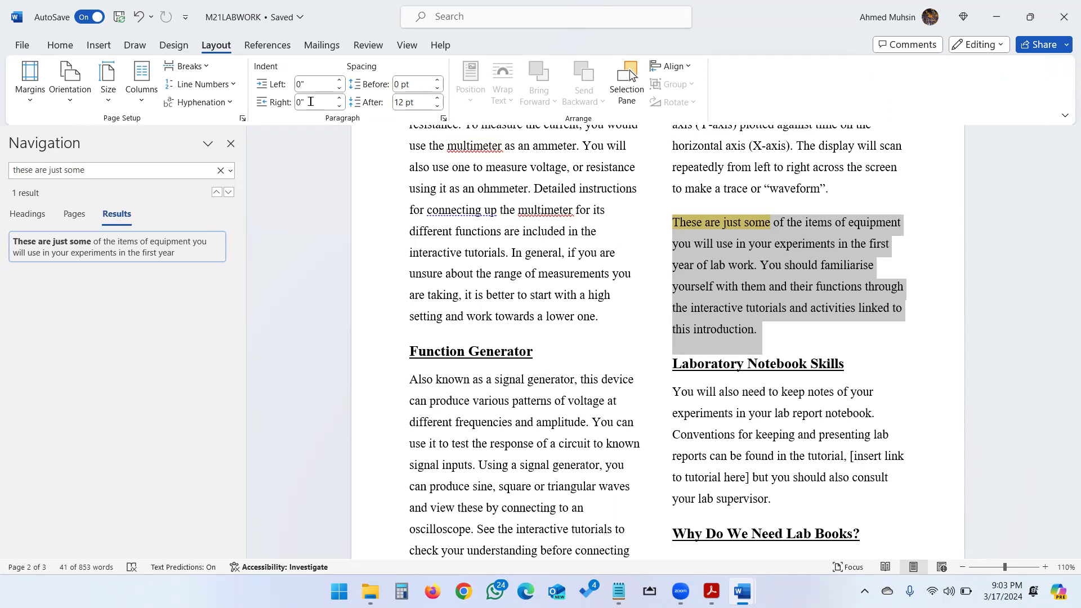
{"action": "key", "text": "alt+Tab"}
{"action": "key", "text": "alt+Tab"}
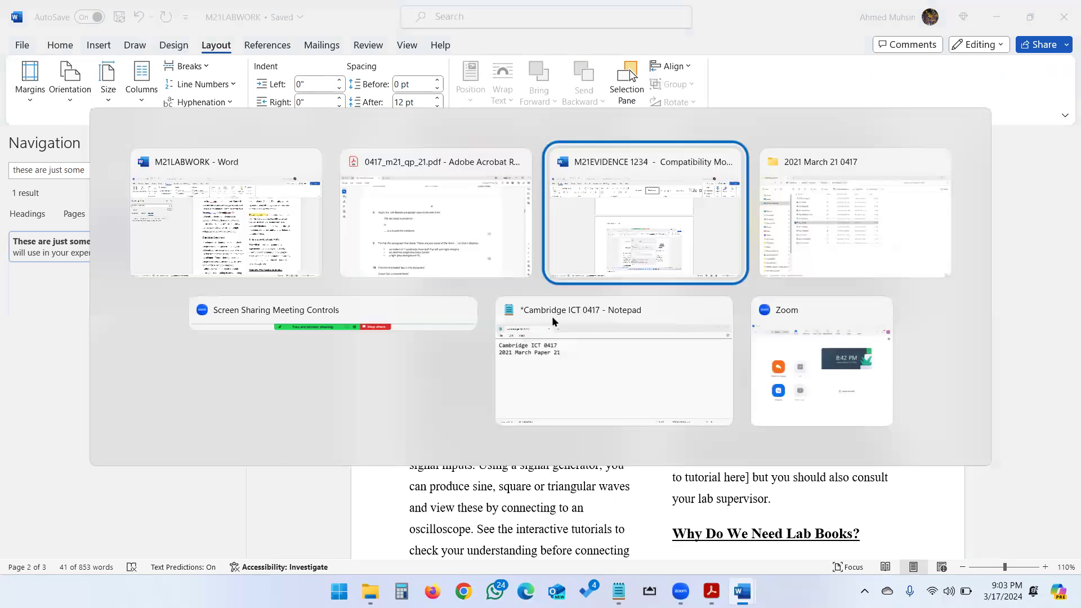
{"action": "left_click", "coordinate": [481, 211]}
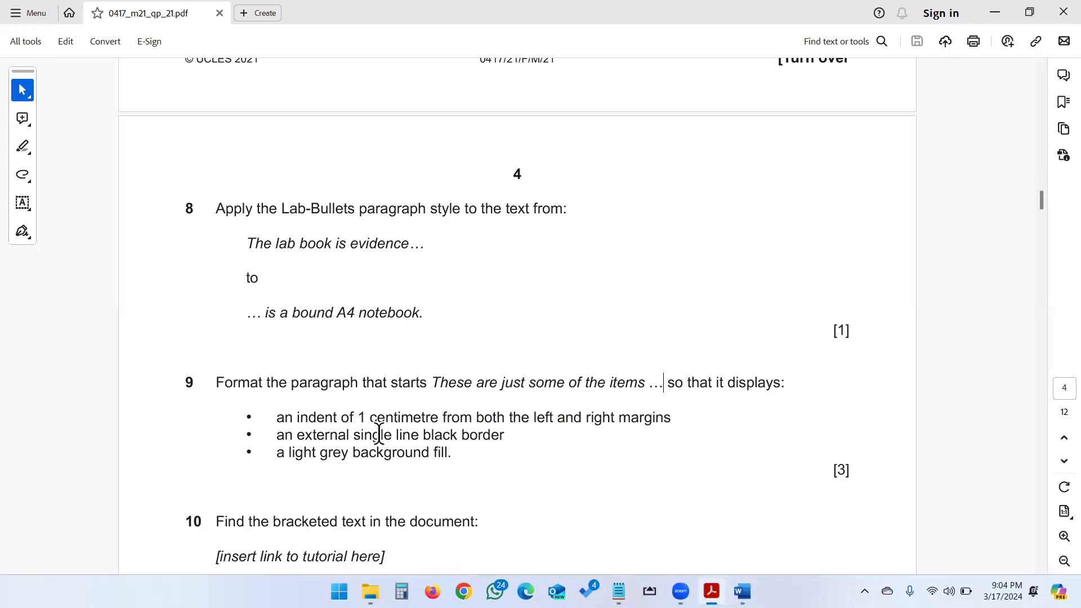
{"action": "key", "text": "alt+Tab"}
{"action": "left_click", "coordinate": [296, 84]}
{"action": "type", "text": "1cm"}
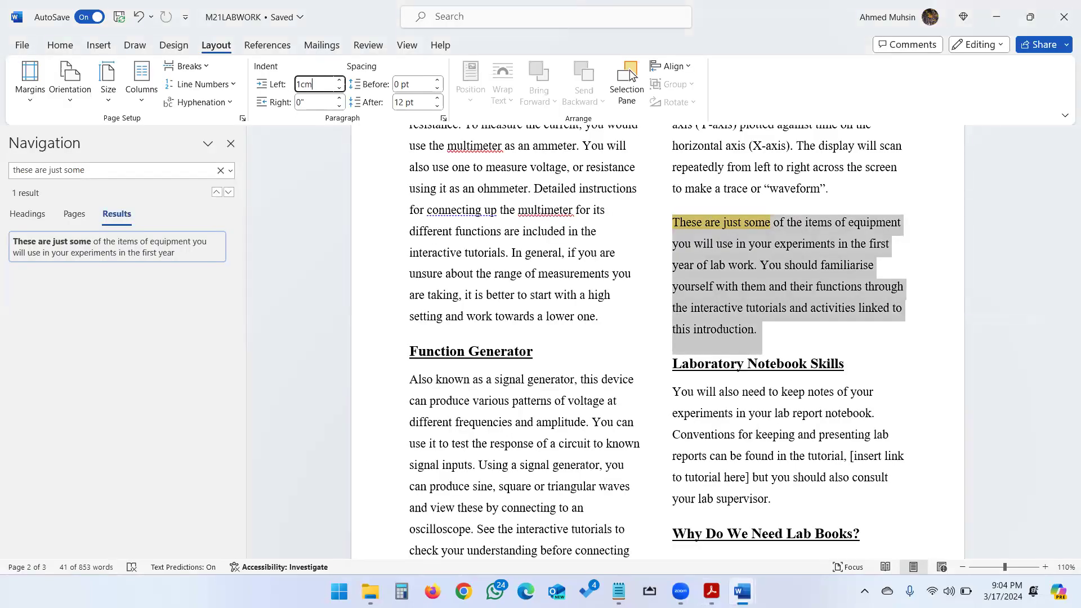
{"action": "key", "text": "Return"}
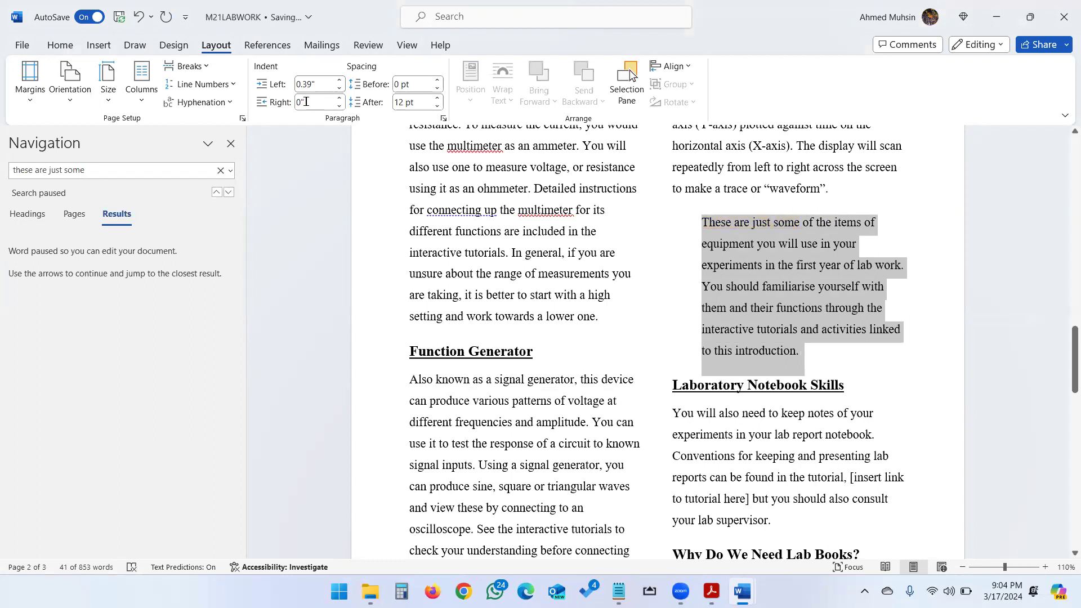
{"action": "left_click", "coordinate": [306, 102]}
{"action": "type", "text": "1c"}
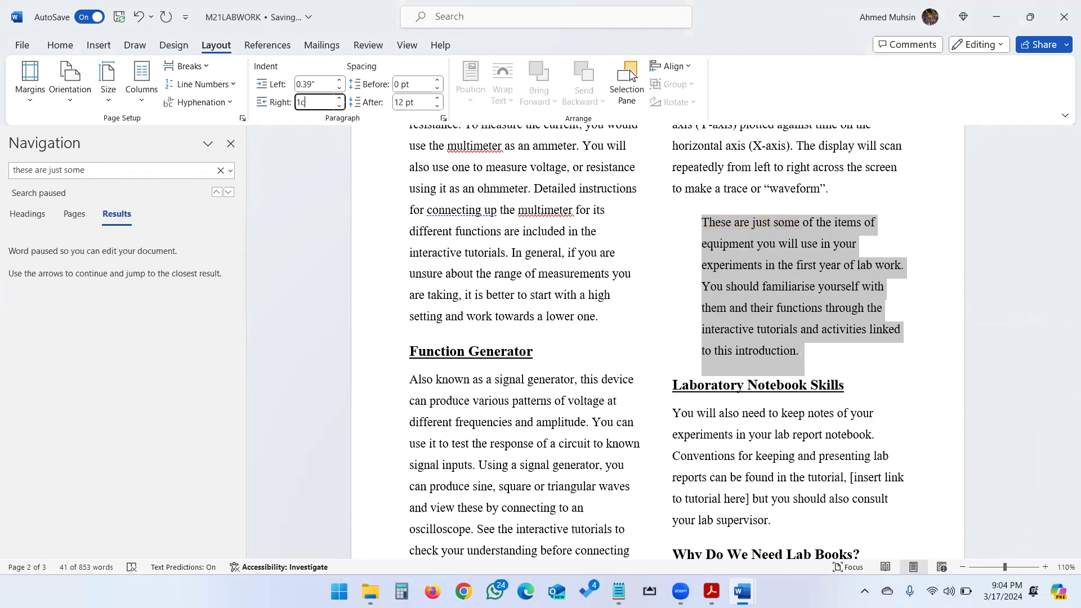
{"action": "type", "text": "m"}
{"action": "key", "text": "Return"}
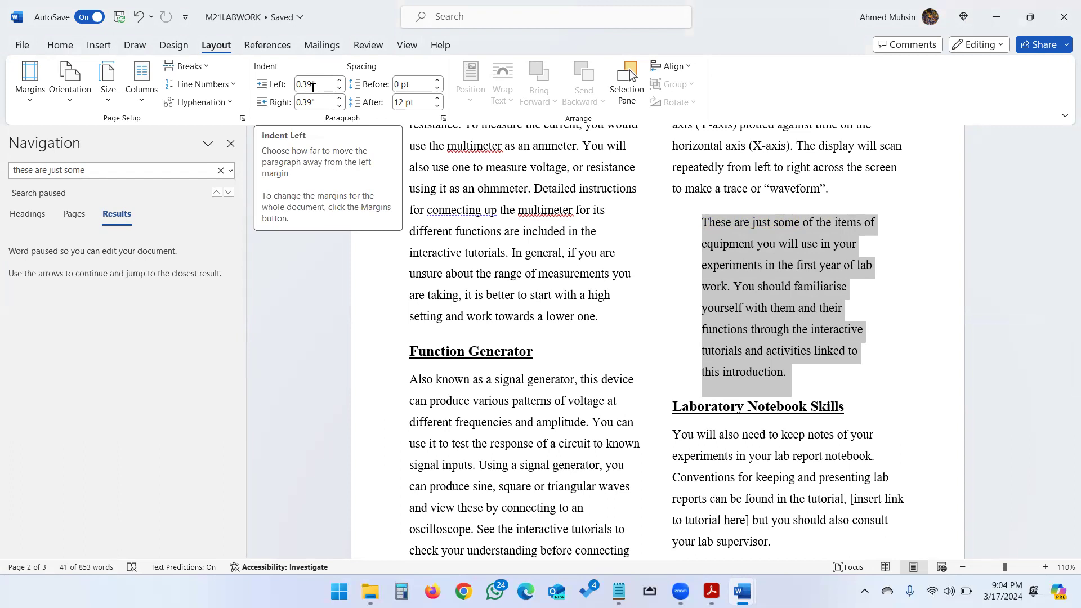
- Check question 9's border requirement and apply a single-line outside border to the indented paragraph in M21LABWORK
{"action": "key", "text": "alt+Tab"}
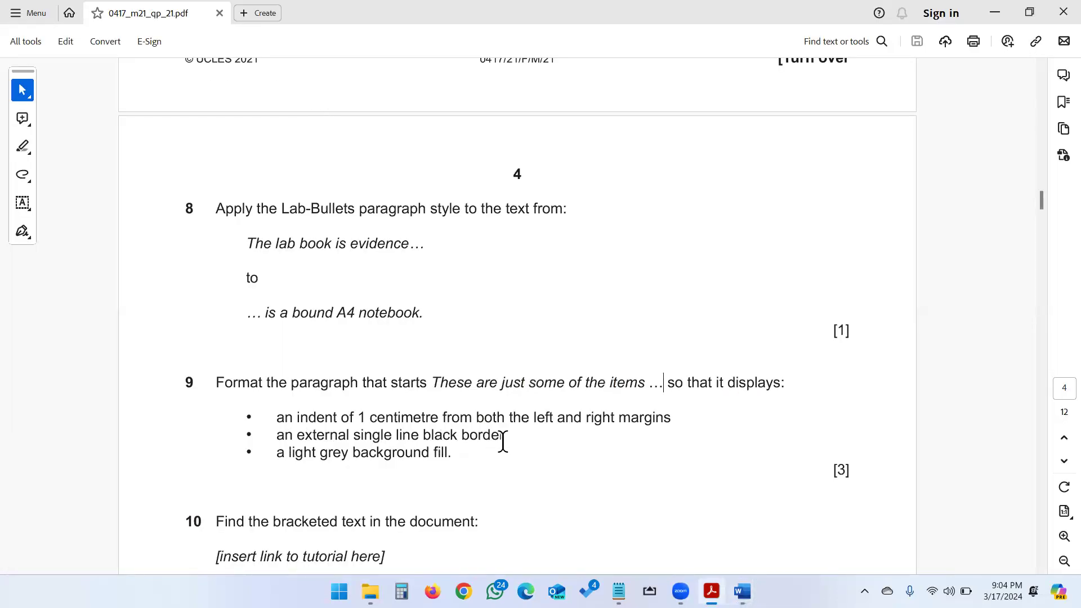
{"action": "key", "text": "alt+Tab"}
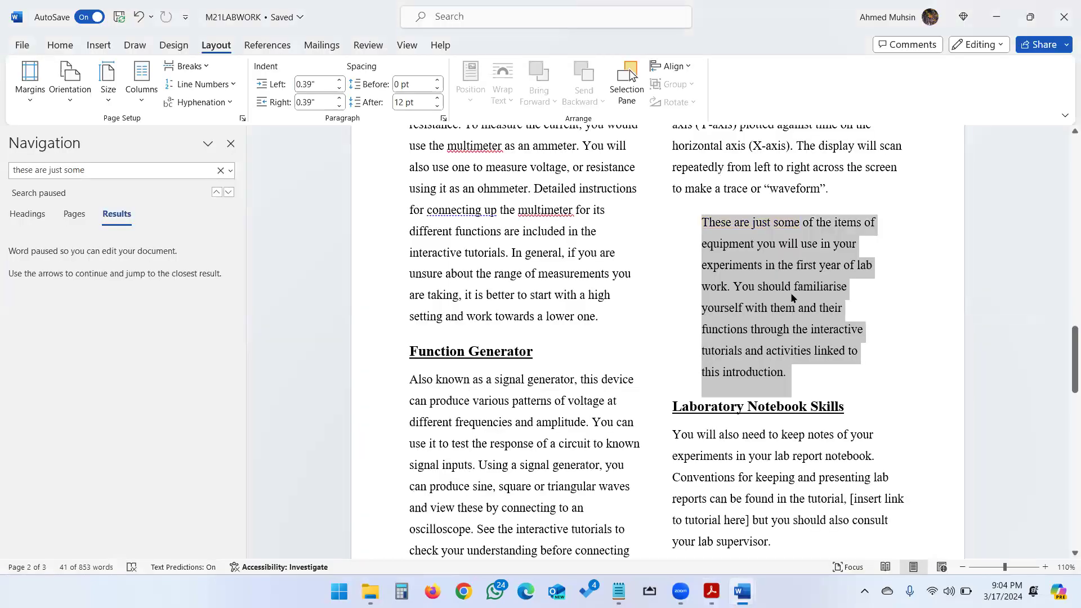
{"action": "left_click", "coordinate": [62, 46]}
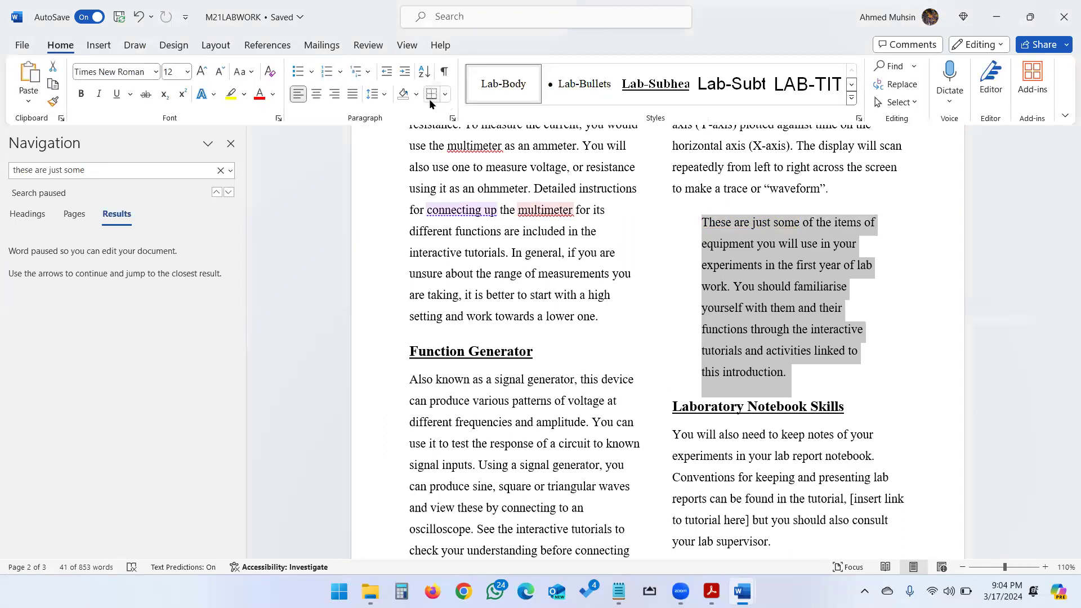
{"action": "left_click", "coordinate": [444, 95]}
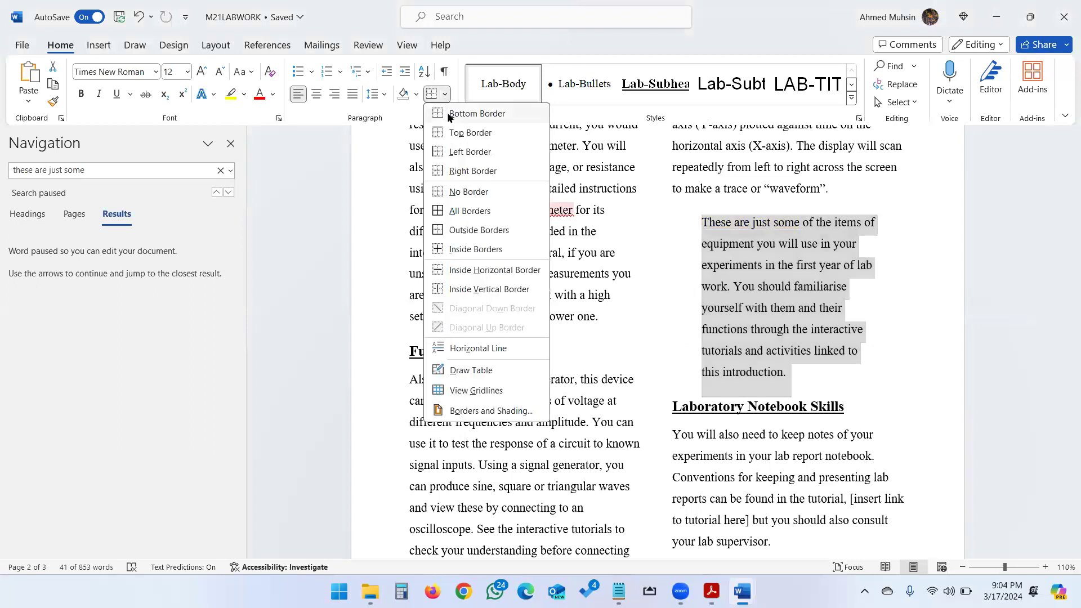
{"action": "left_click", "coordinate": [463, 231]}
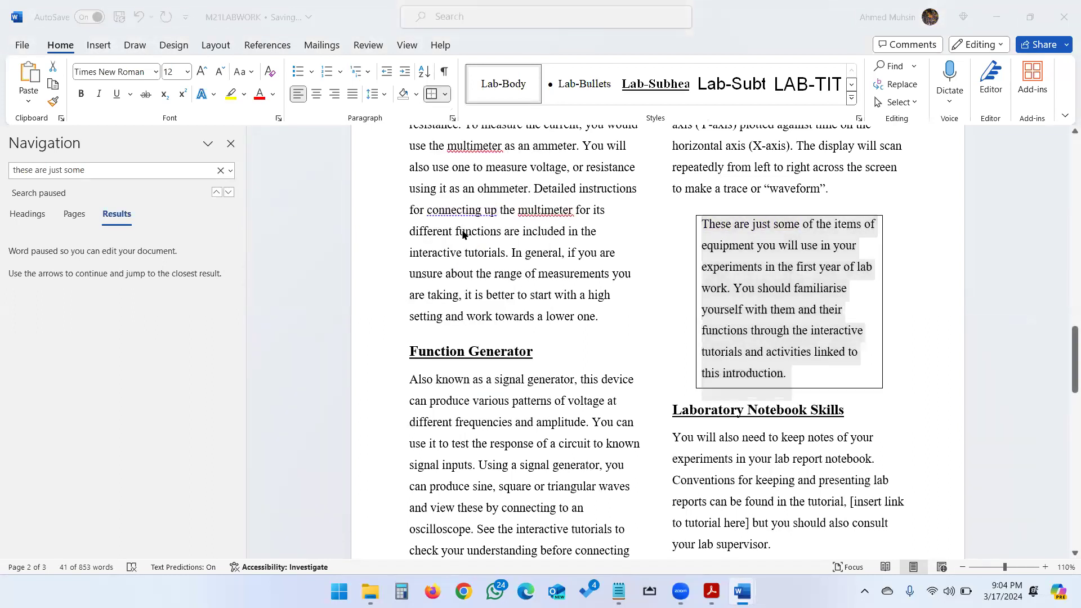
- Check question 9's fill requirement and apply a light grey background fill to the bordered paragraph in M21LABWORK
{"action": "key", "text": "alt+Tab"}
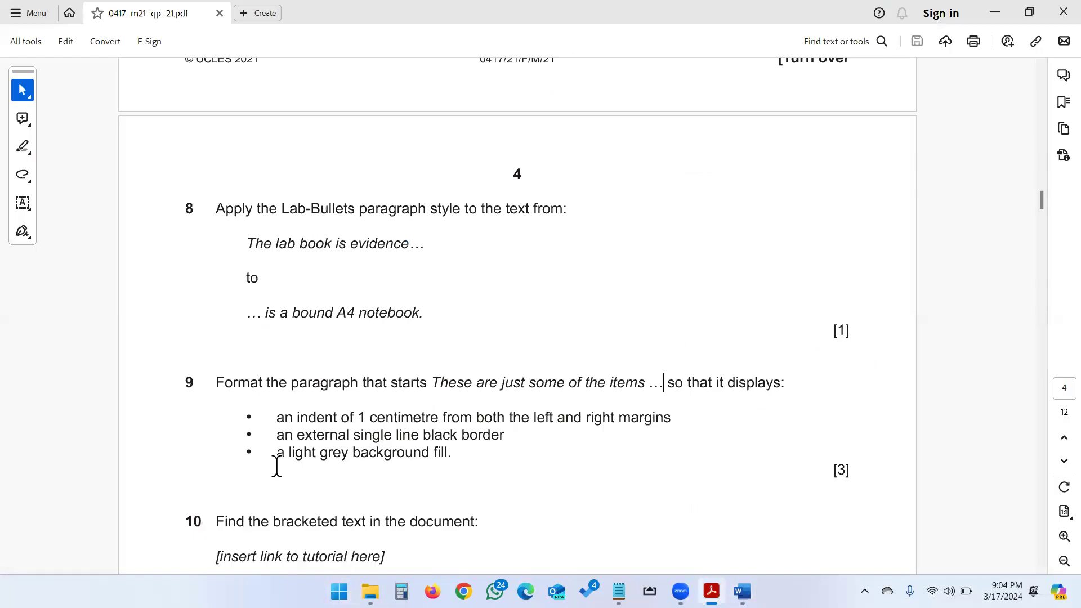
{"action": "left_click_drag", "start_coordinate": [274, 452], "coordinate": [449, 458]}
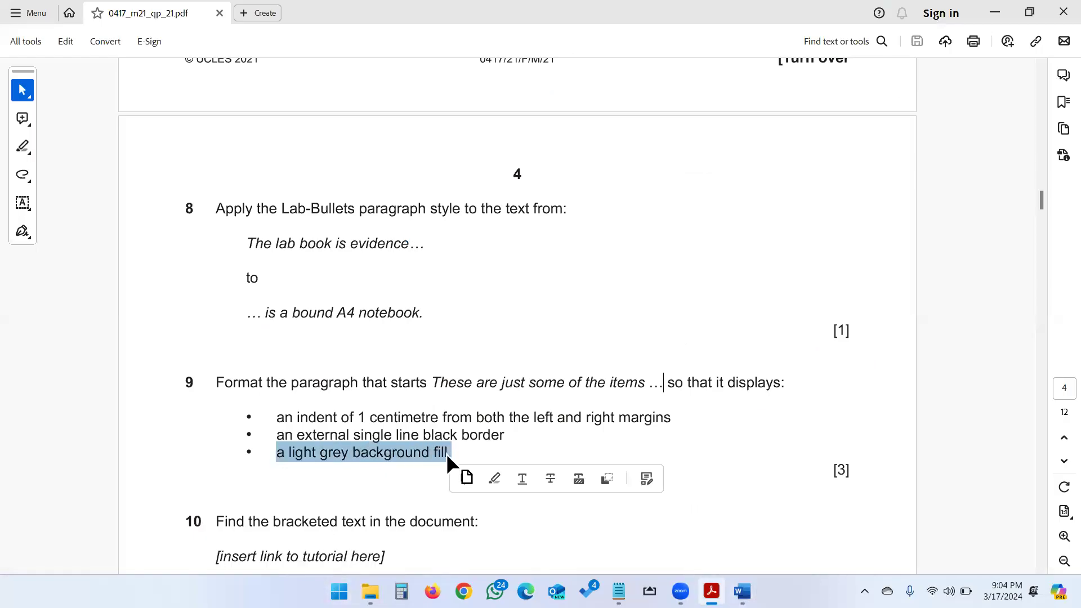
{"action": "key", "text": "alt+Tab"}
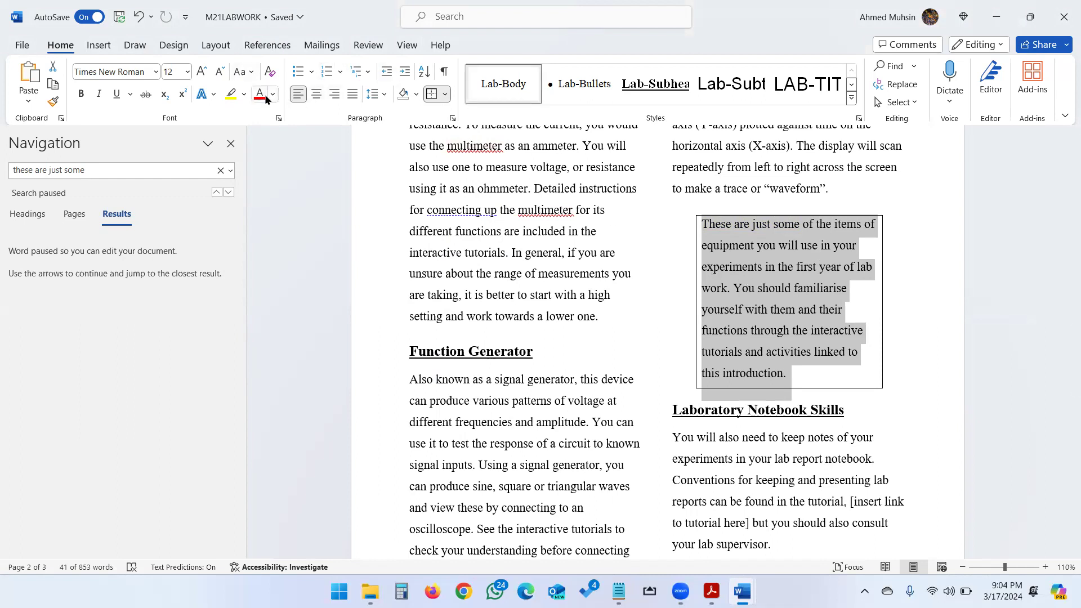
{"action": "left_click", "coordinate": [752, 307]}
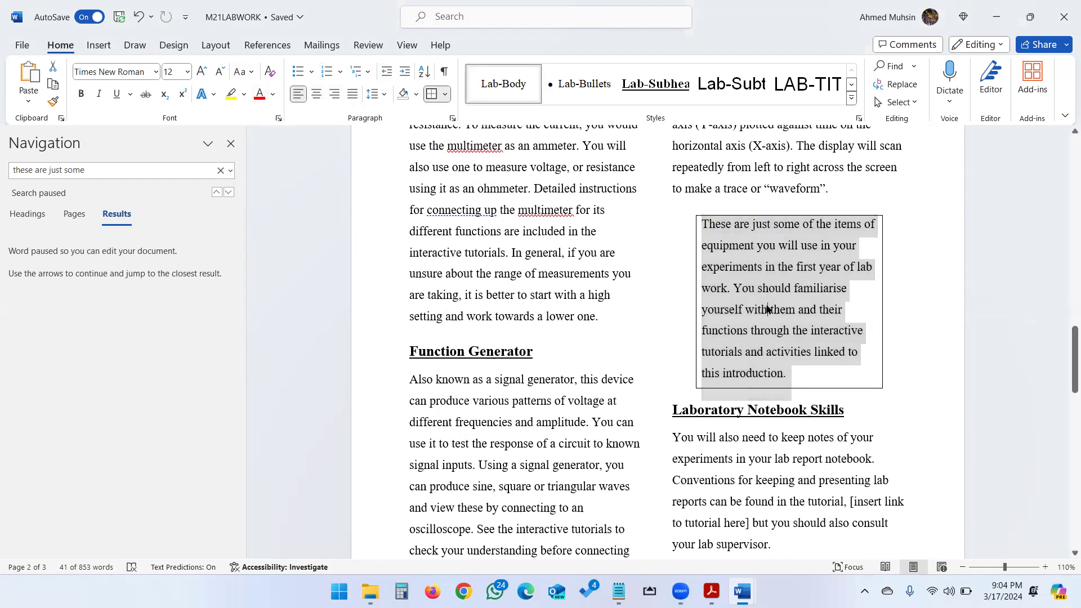
{"action": "left_click_drag", "start_coordinate": [701, 226], "coordinate": [786, 373]}
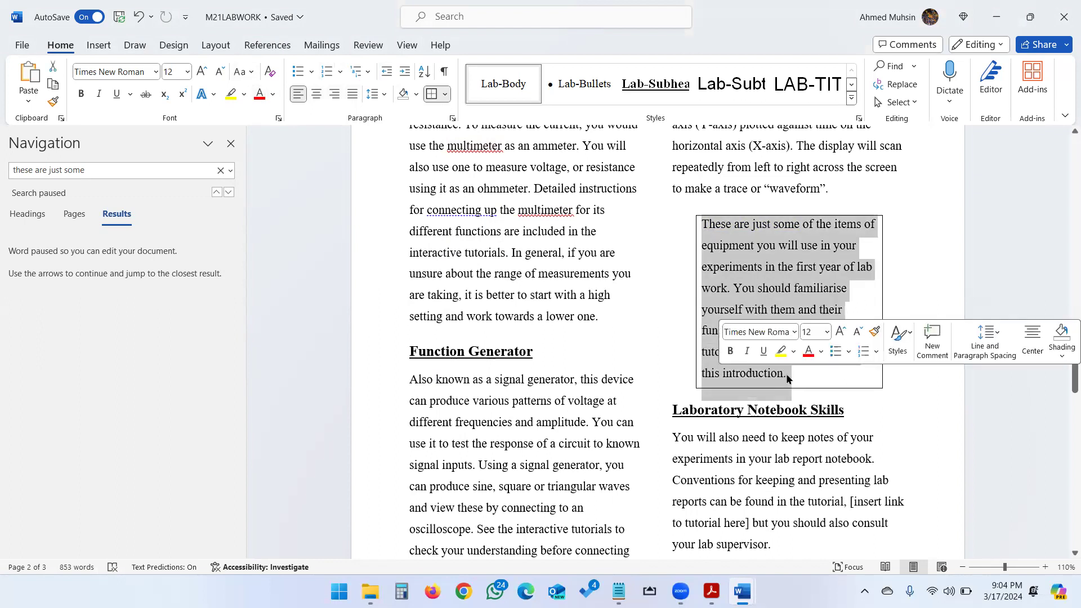
{"action": "left_click", "coordinate": [416, 94]}
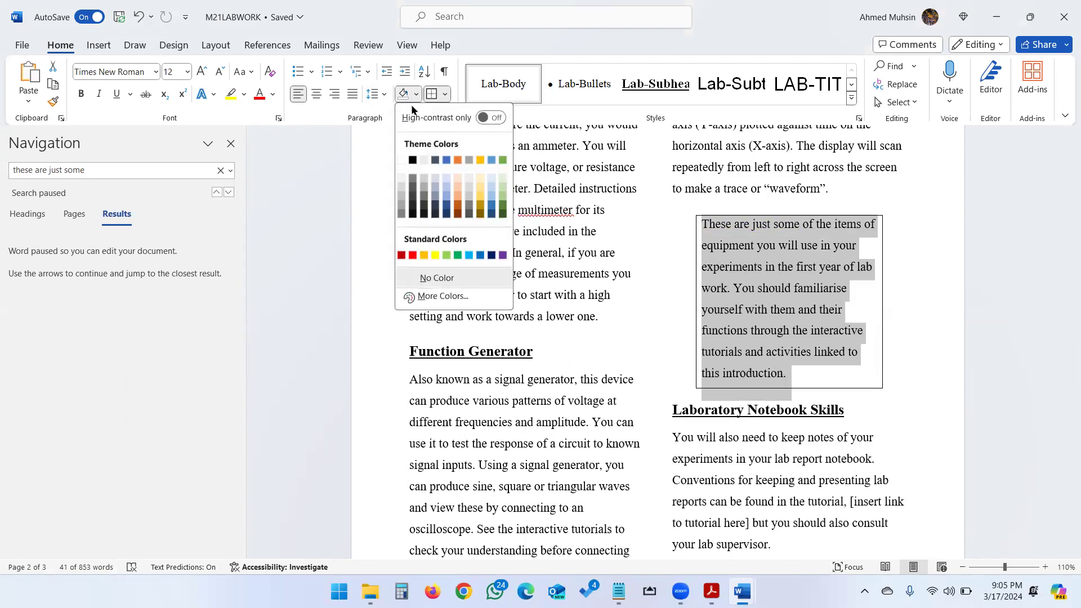
{"action": "left_click", "coordinate": [399, 187]}
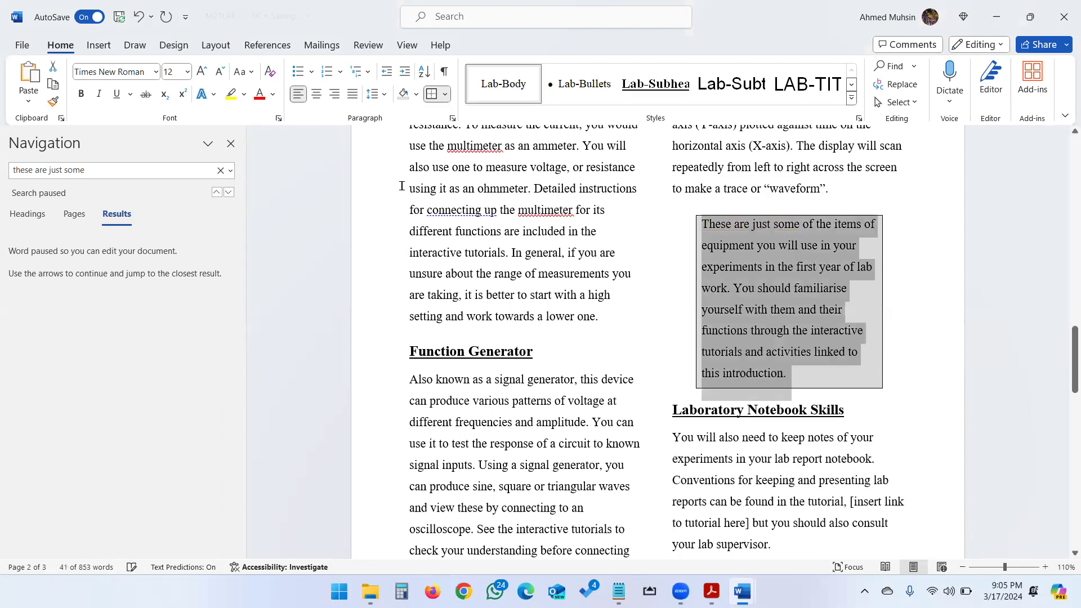
{"action": "left_click", "coordinate": [917, 375]}
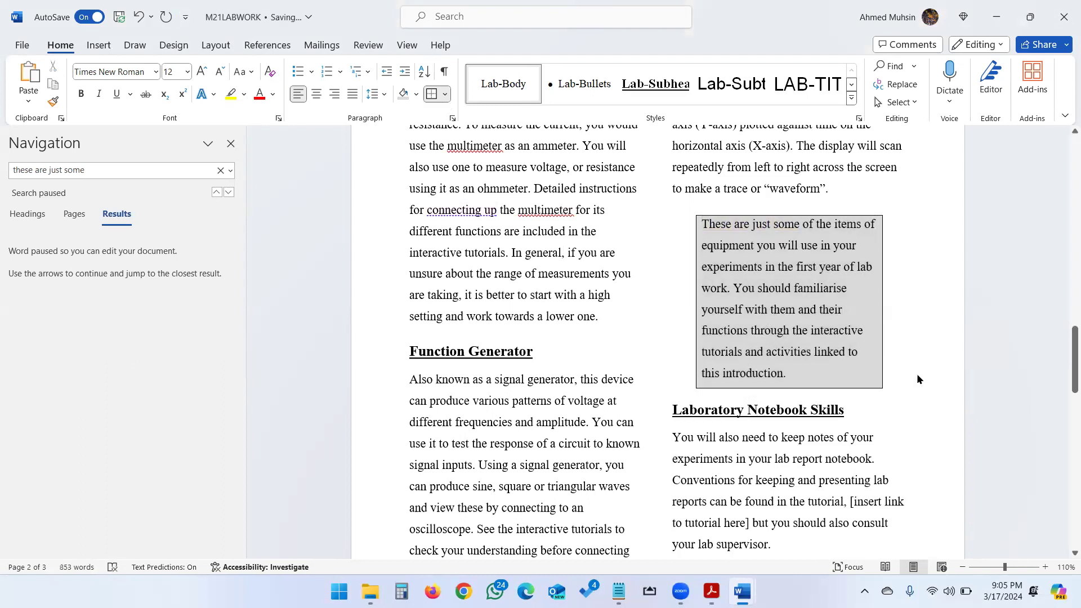
- Read question 10's bracketed-text instruction in the exam paper and return to M21LABWORK
{"action": "key", "text": "alt+Tab"}
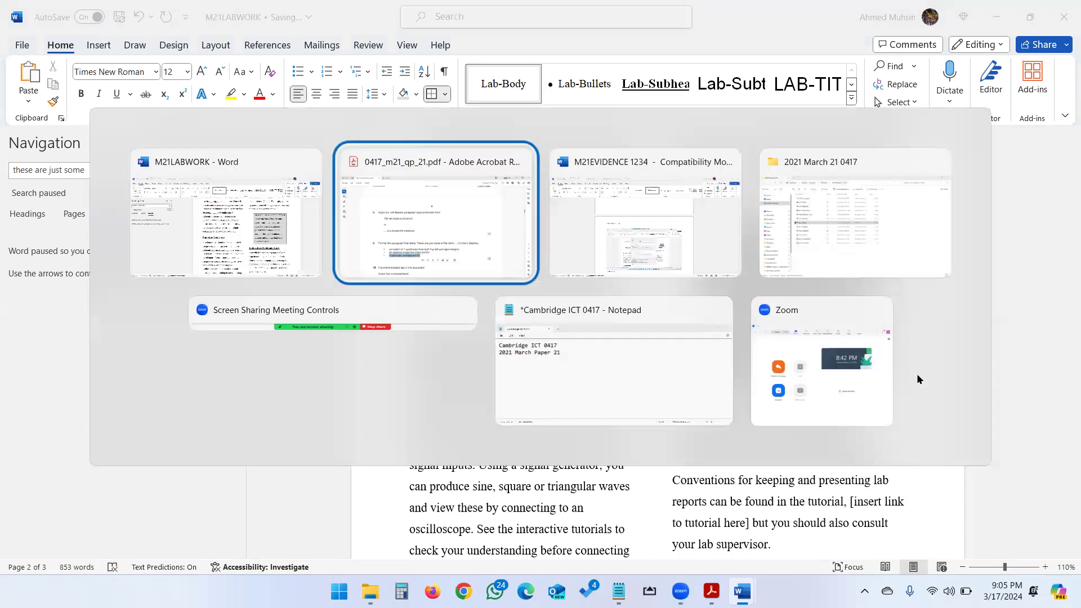
{"action": "scroll", "coordinate": [460, 303], "scroll_direction": "down", "scroll_amount": 1}
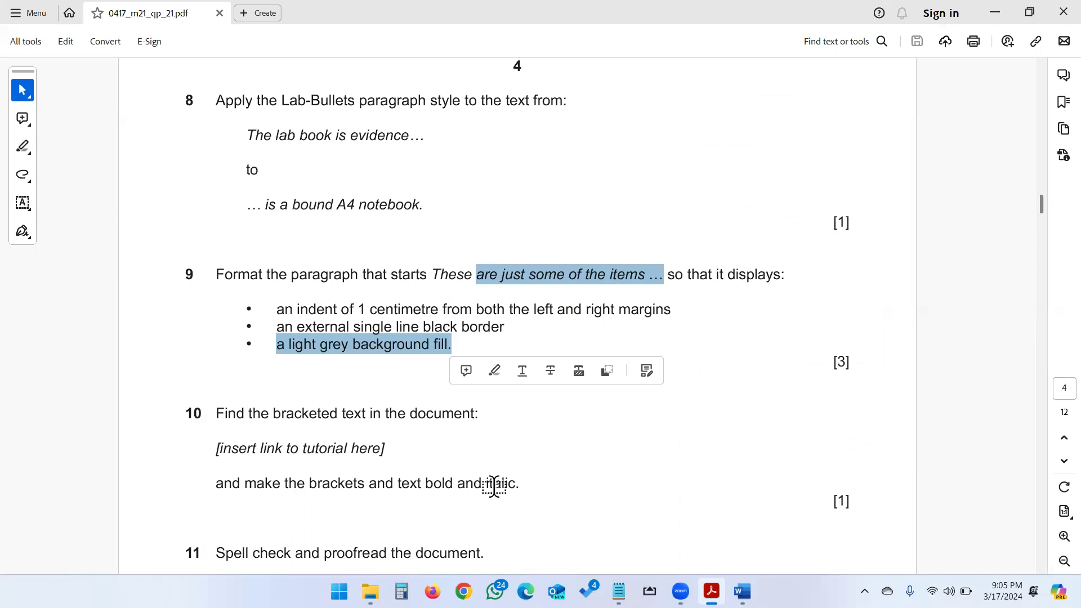
{"action": "key", "text": "alt+Tab"}
{"action": "scroll", "coordinate": [703, 415], "scroll_direction": "up", "scroll_amount": 3}
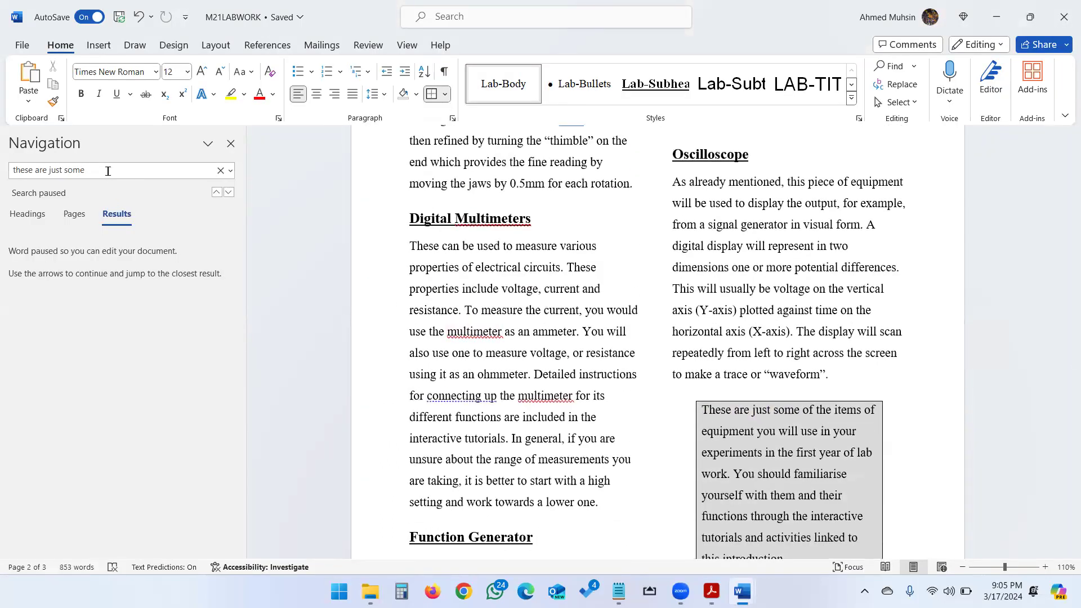
{"action": "key", "text": "ctrl+a"}
{"action": "key", "text": "BackSpace"}
{"action": "key", "text": "alt+Tab"}
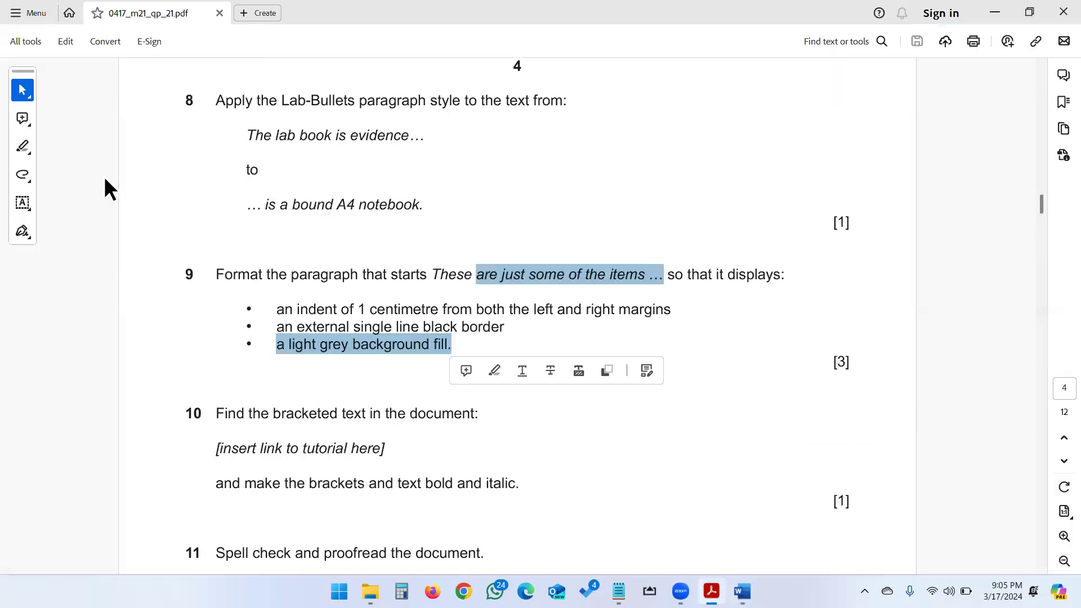
{"action": "key", "text": "alt+Tab"}
{"action": "type", "text": "insert l"}
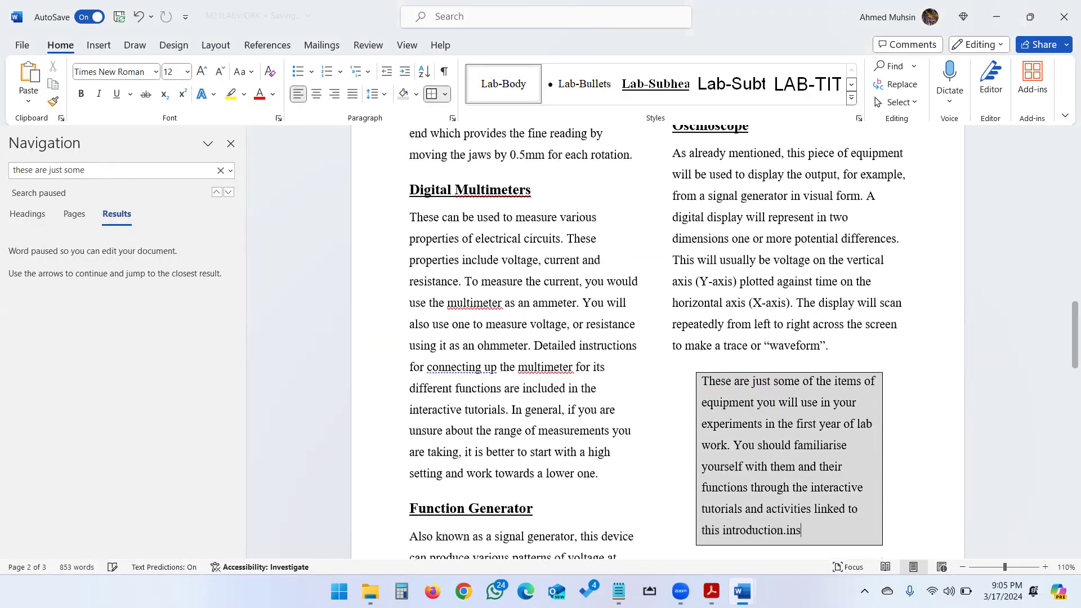
{"action": "key", "text": "BackSpace"}
{"action": "key", "text": "BackSpace"}
{"action": "key", "text": "BackSpace"}
{"action": "key", "text": "BackSpace"}
{"action": "key", "text": "BackSpace"}
{"action": "key", "text": "BackSpace"}
{"action": "key", "text": "BackSpace"}
{"action": "key", "text": "BackSpace"}
- Find "insert link" in M21LABWORK and make the whole bracketed text "[insert link to tutorial here]" bold and italic, as question 10 requires
{"action": "left_click", "coordinate": [118, 175]}
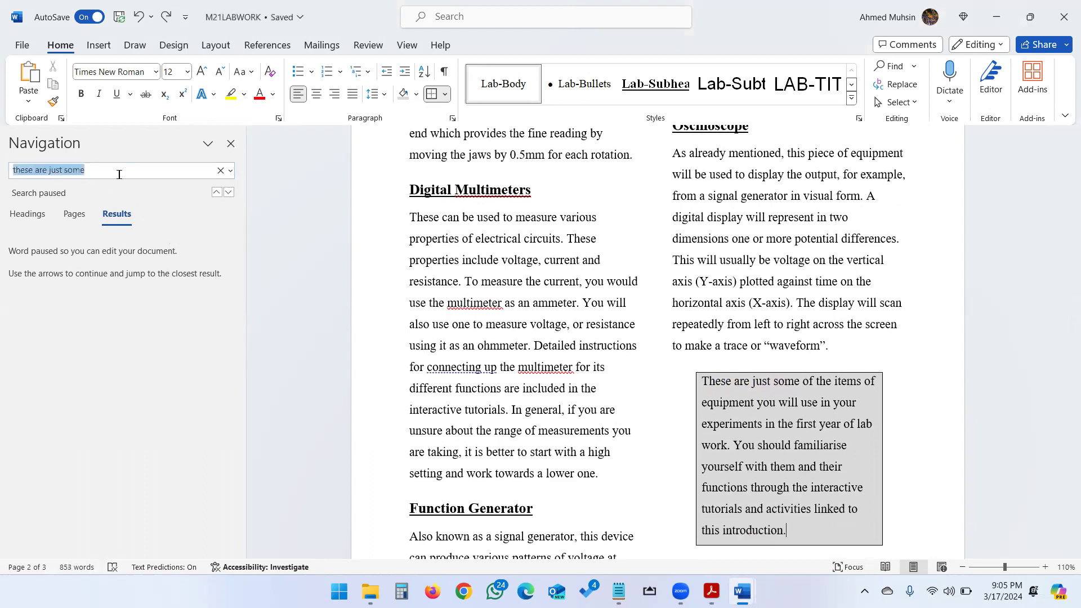
{"action": "type", "text": "insert link"}
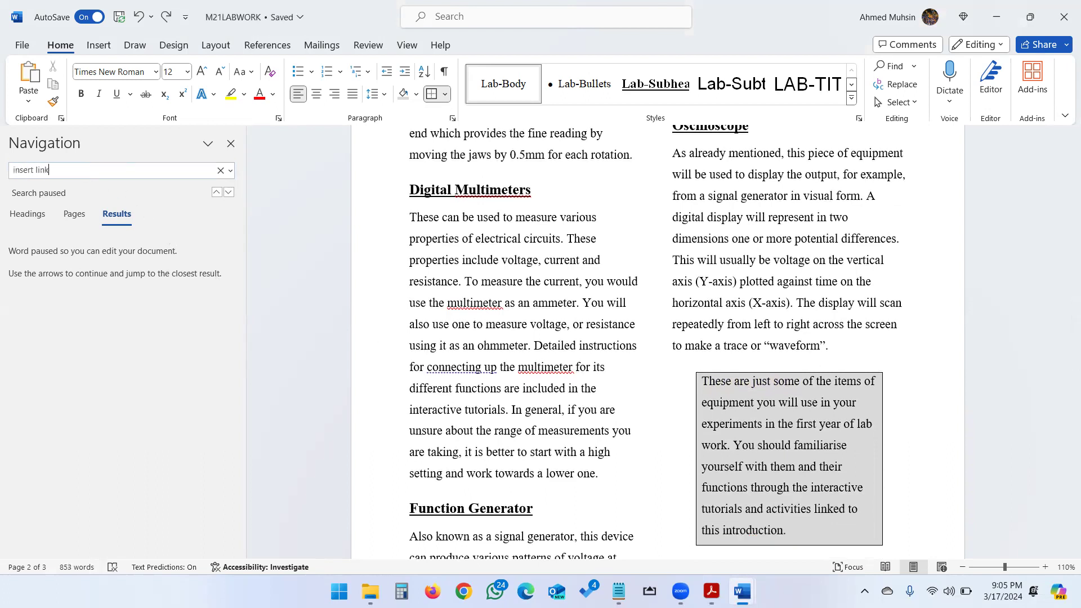
{"action": "key", "text": "Return"}
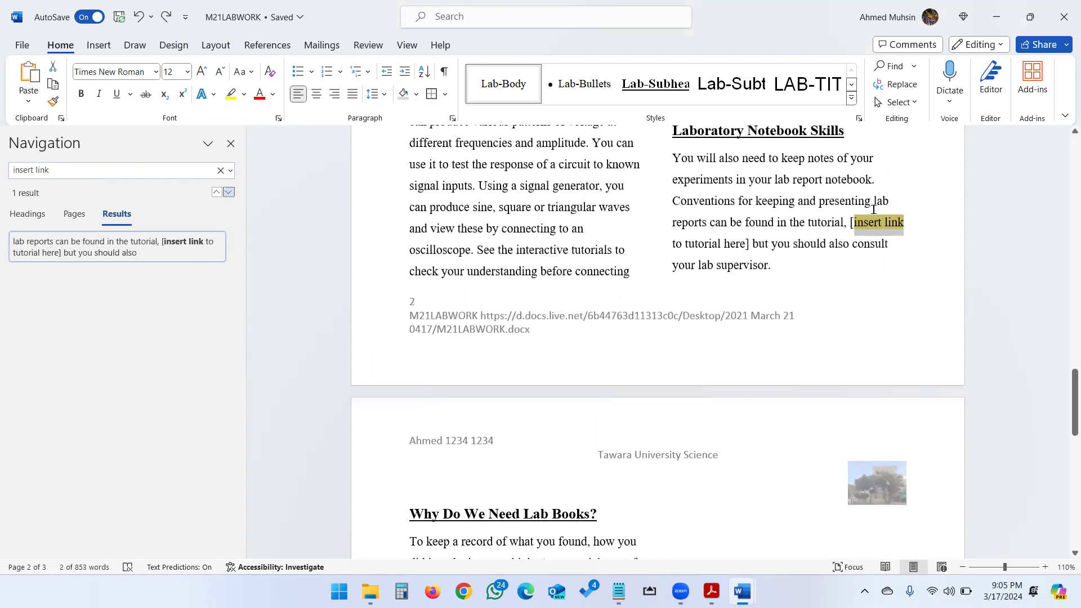
{"action": "left_click", "coordinate": [867, 214]}
{"action": "left_click_drag", "start_coordinate": [851, 223], "coordinate": [748, 244]}
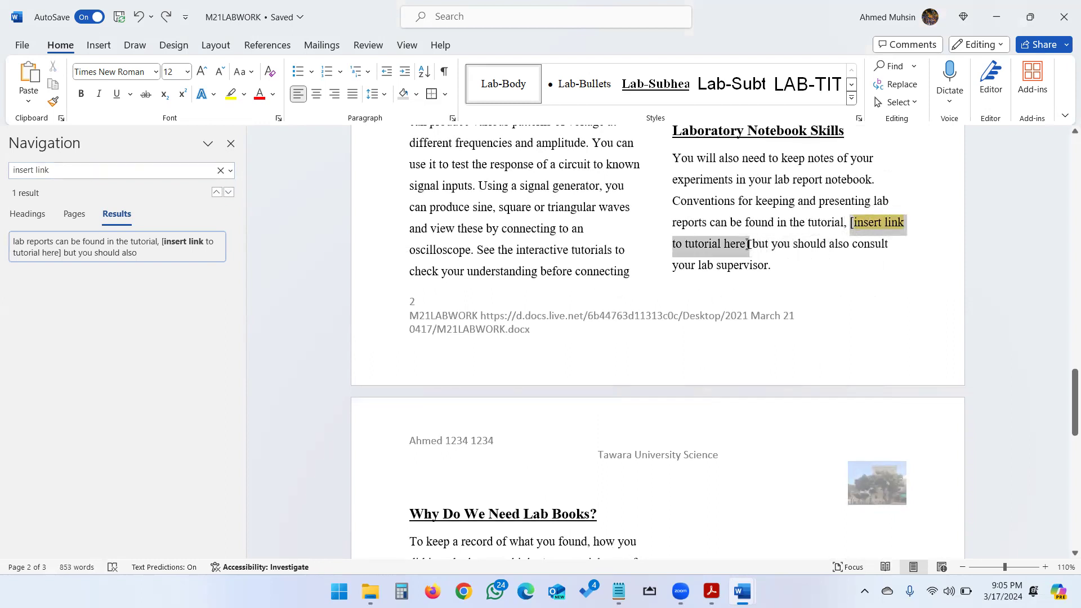
{"action": "key", "text": "alt+Tab"}
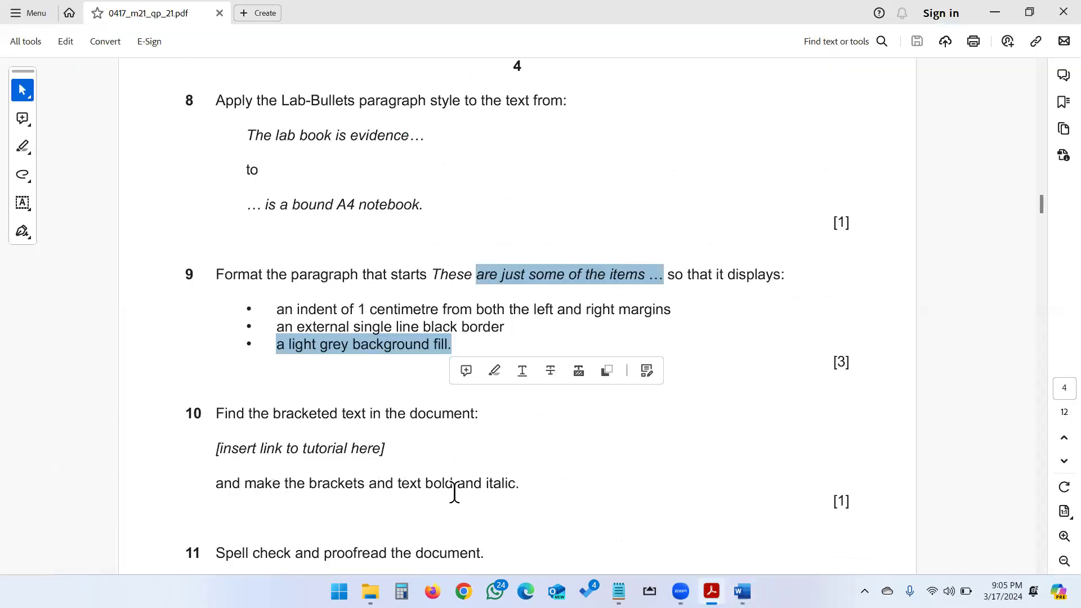
{"action": "key", "text": "alt+Tab"}
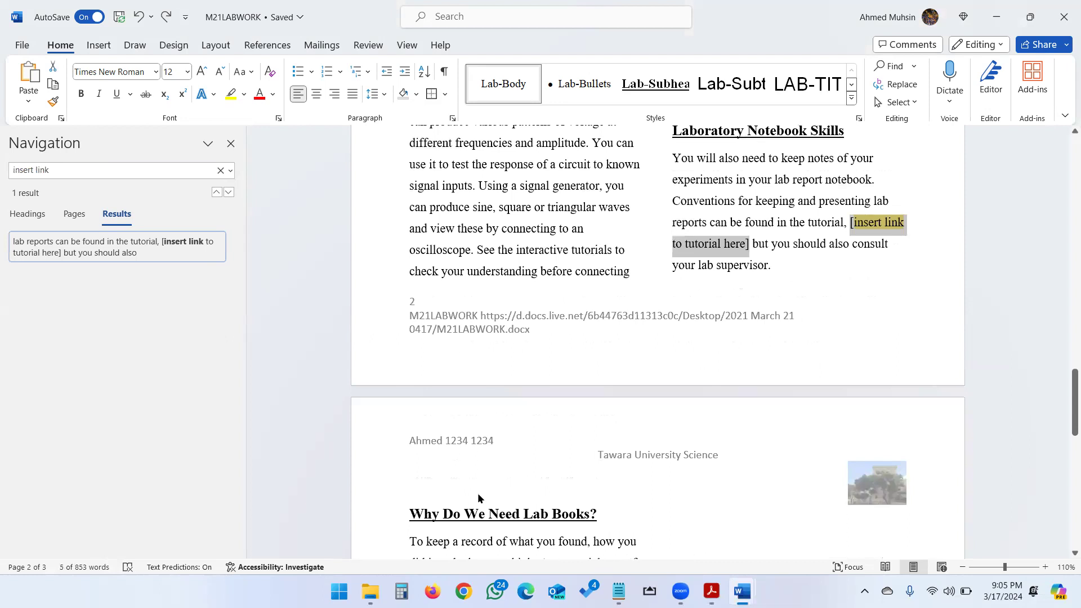
{"action": "key", "text": "ctrl+b"}
{"action": "key", "text": "ctrl+i"}
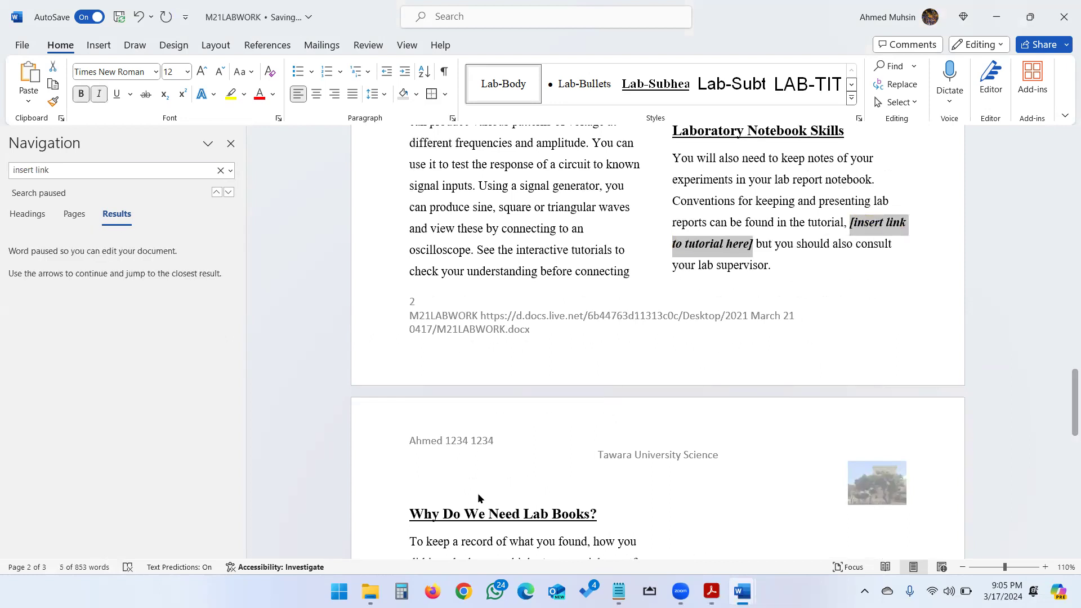
- Read question 11's spell-check and proofreading requirements in the exam paper and return to M21LABWORK
{"action": "key", "text": "alt+Tab"}
{"action": "scroll", "coordinate": [439, 374], "scroll_direction": "down", "scroll_amount": 5}
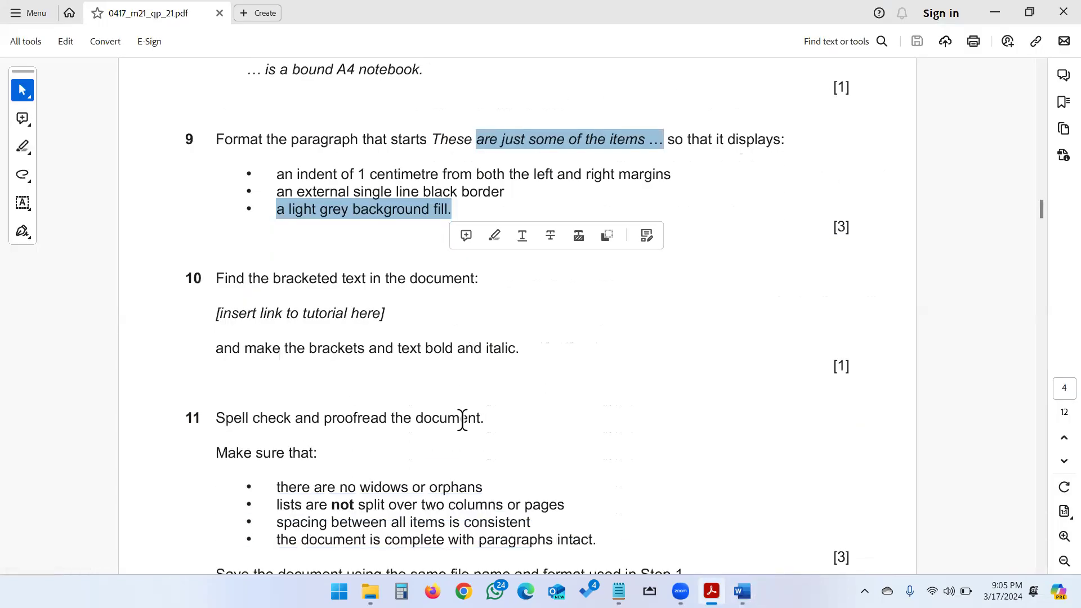
{"action": "left_click_drag", "start_coordinate": [216, 452], "coordinate": [301, 466]}
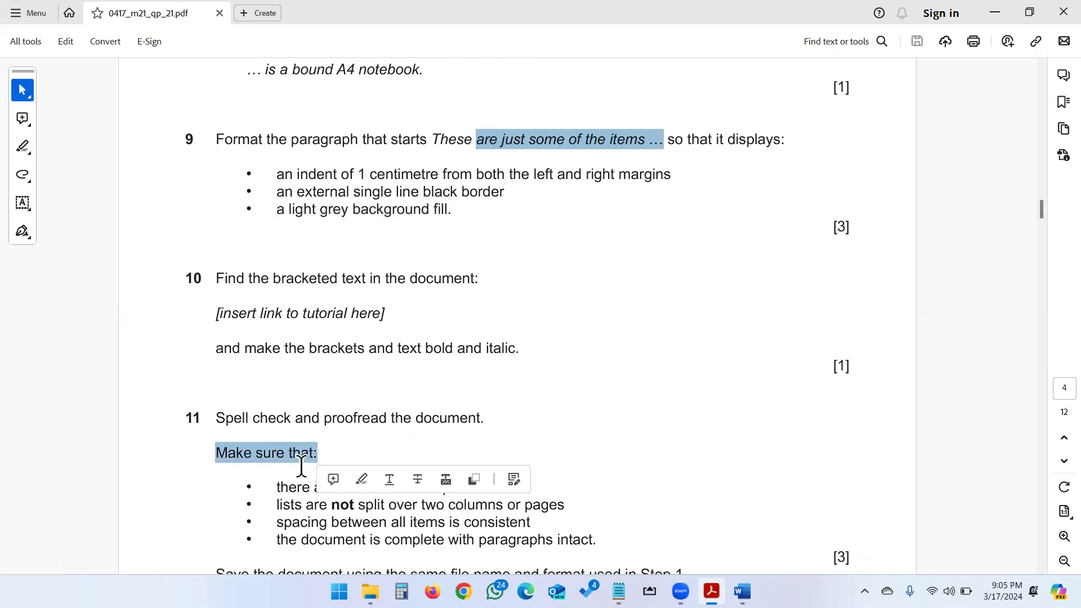
{"action": "left_click", "coordinate": [740, 315]}
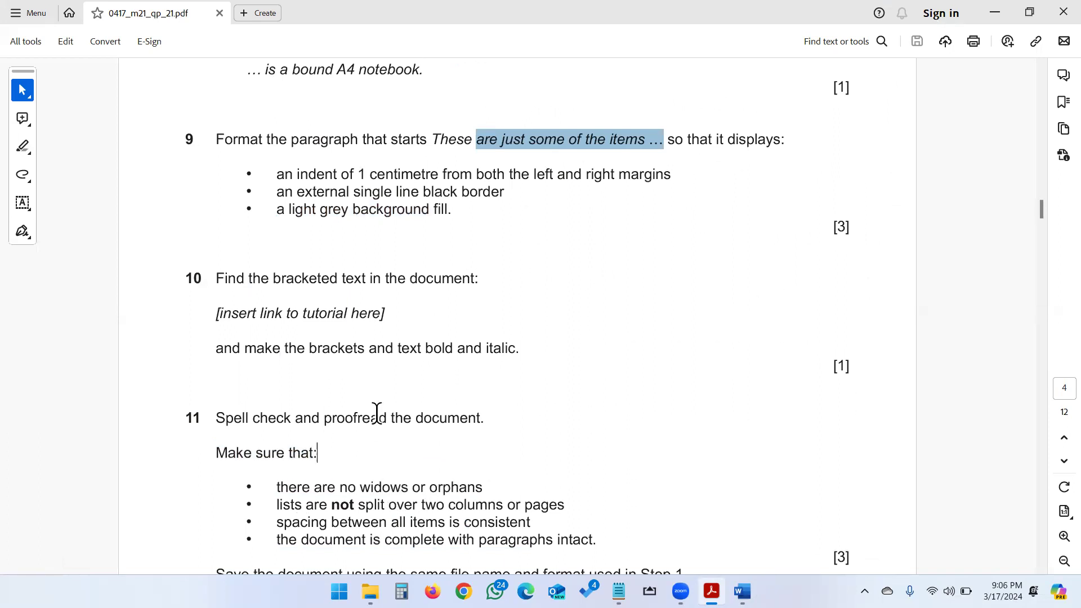
{"action": "key", "text": "alt+Tab"}
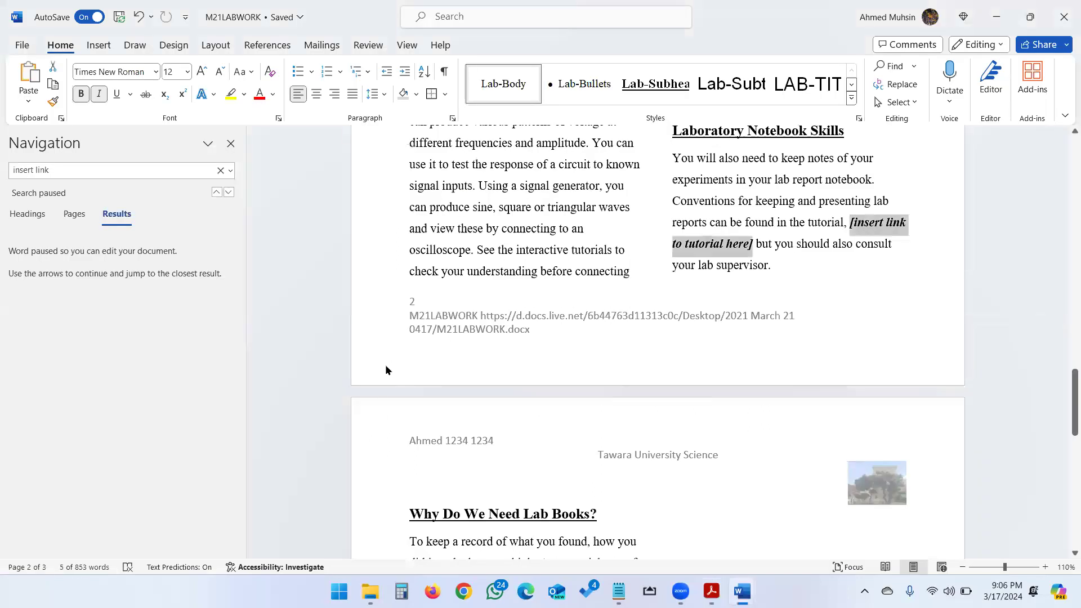
- Start a spelling and grammar check of M21LABWORK, open its spelling corrections and close the Navigation pane
{"action": "left_click", "coordinate": [368, 46]}
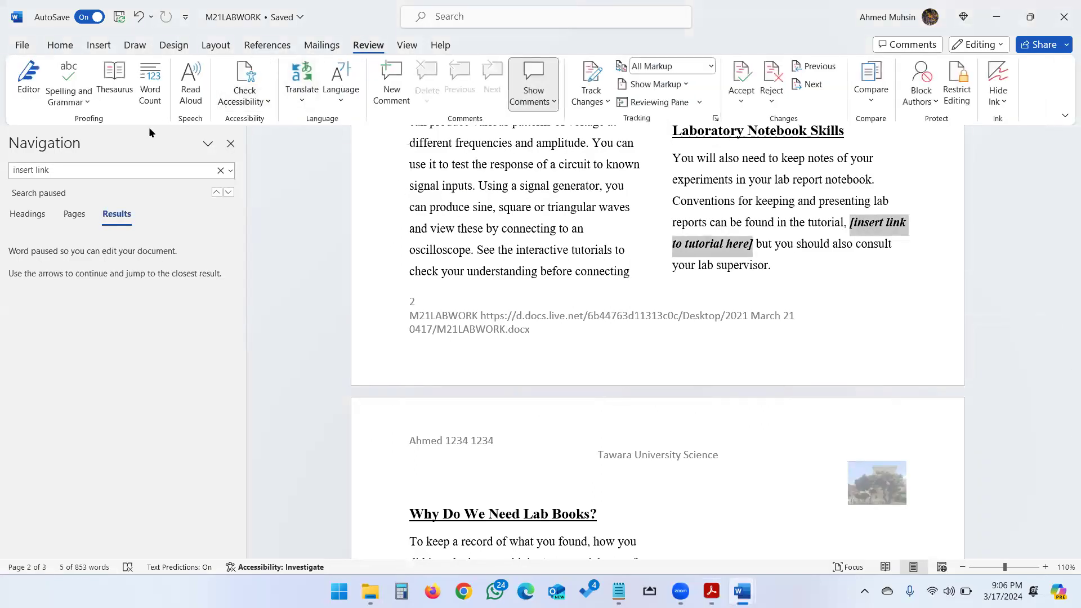
{"action": "left_click", "coordinate": [67, 81]}
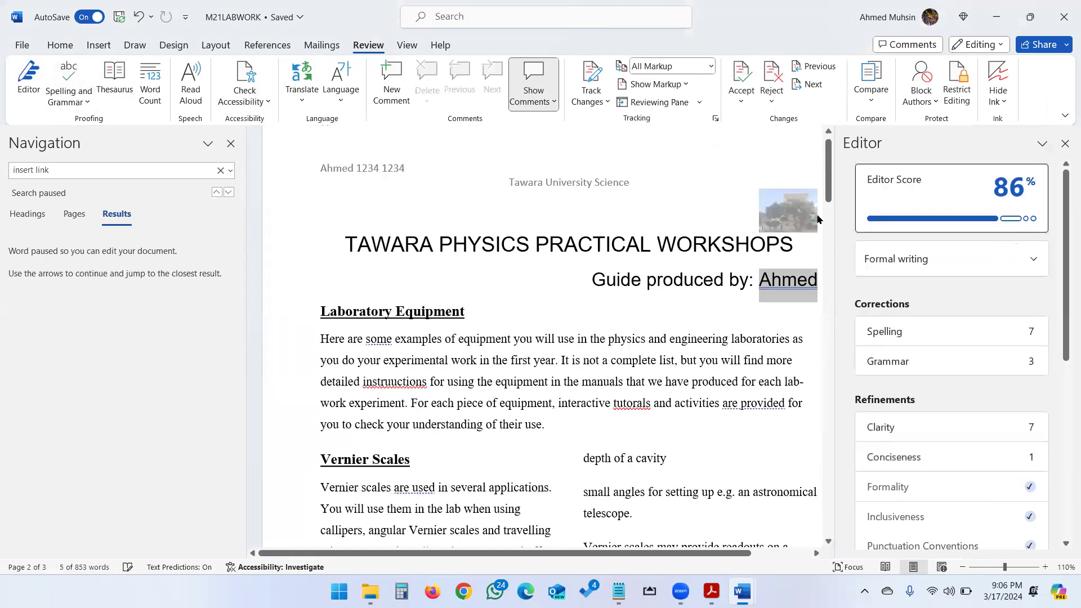
{"action": "left_click", "coordinate": [985, 330]}
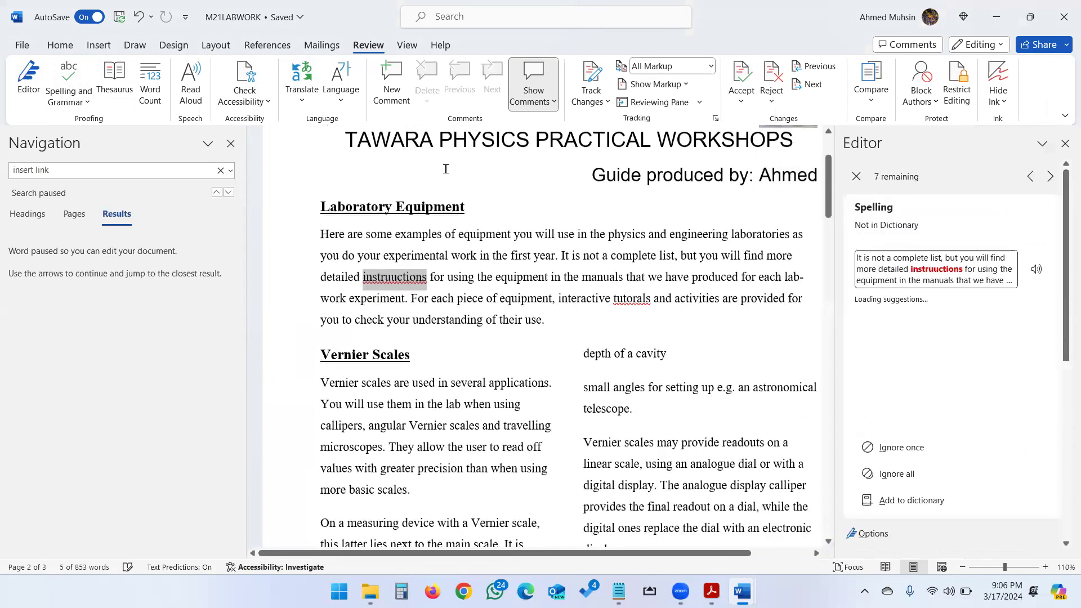
{"action": "left_click", "coordinate": [227, 144]}
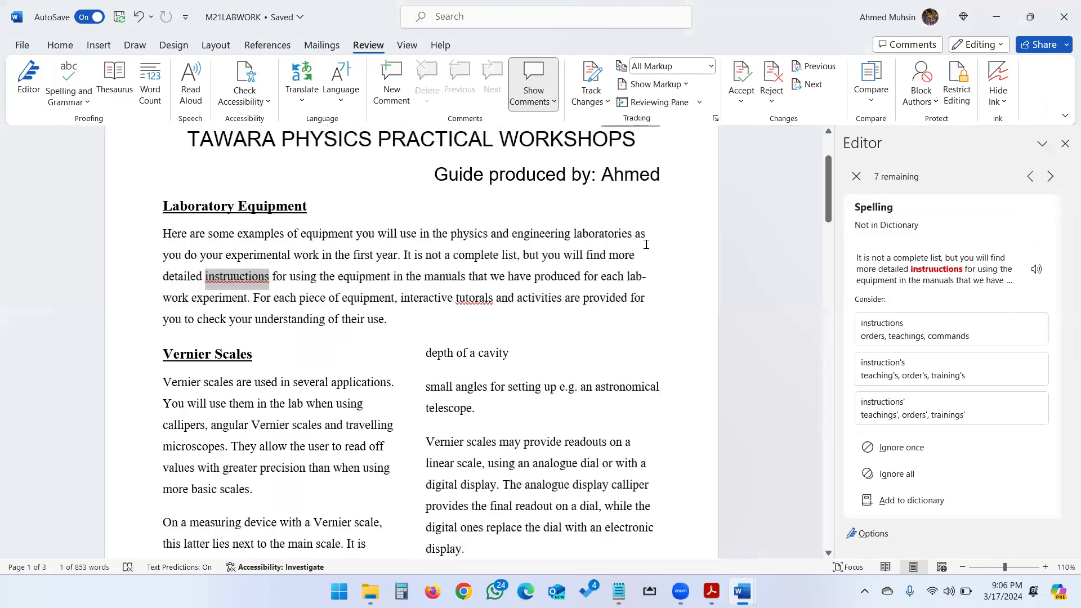
- Correct the misspelled words to "instructions", "tutorials" and "Micrometres", and accept the first suggestion for "micrometer" in the body text
{"action": "left_click", "coordinate": [900, 331]}
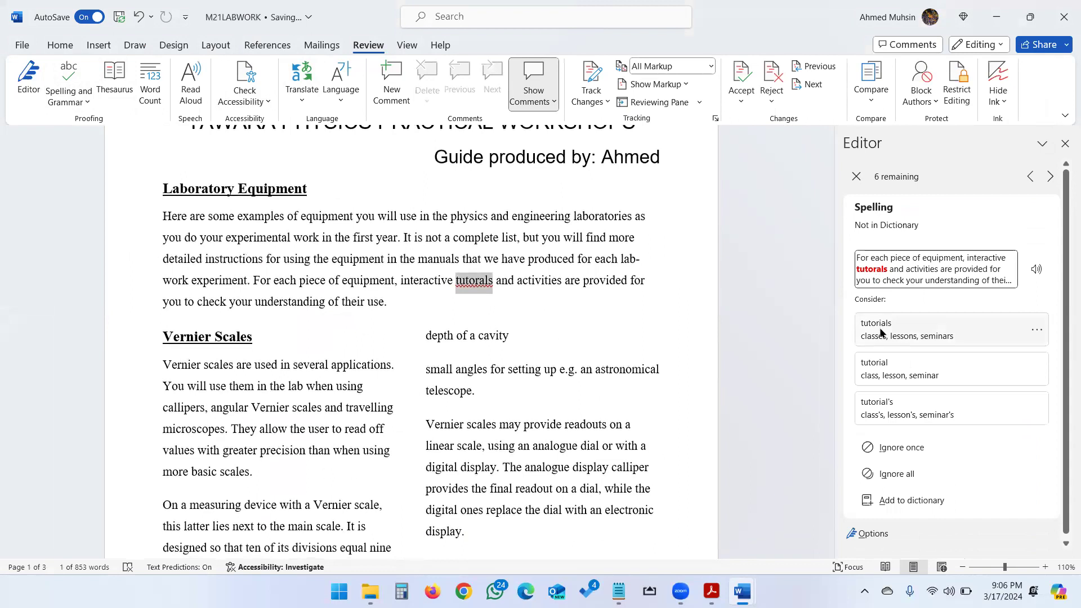
{"action": "left_click", "coordinate": [881, 332]}
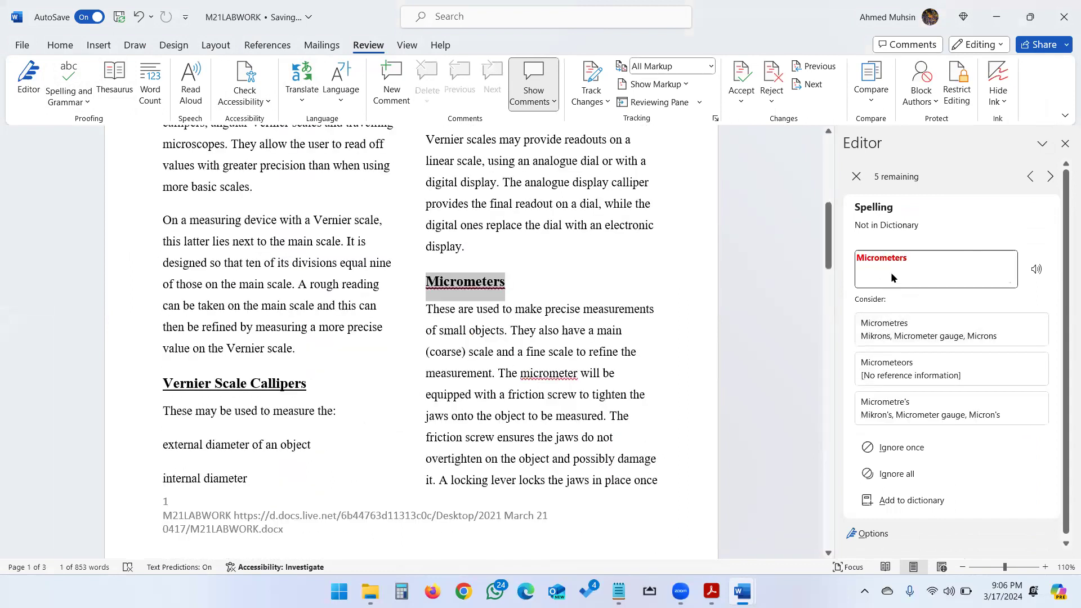
{"action": "left_click", "coordinate": [893, 334]}
{"action": "left_click", "coordinate": [892, 331]}
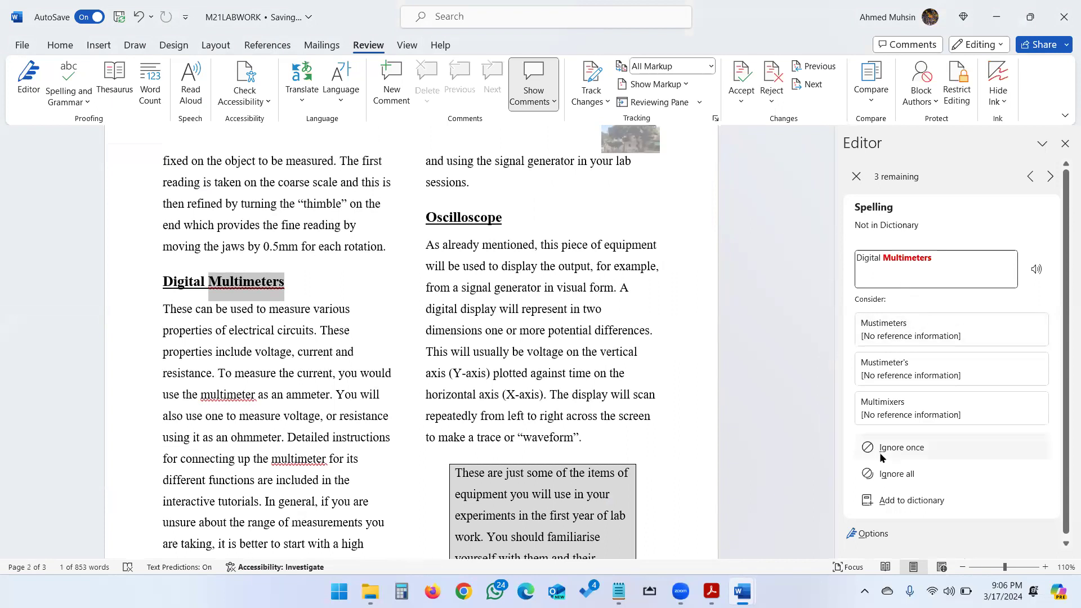
- Ignore the spelling flags on "Multimeters" in the heading and on both occurrences of "multimeter" below it
{"action": "left_click", "coordinate": [895, 451]}
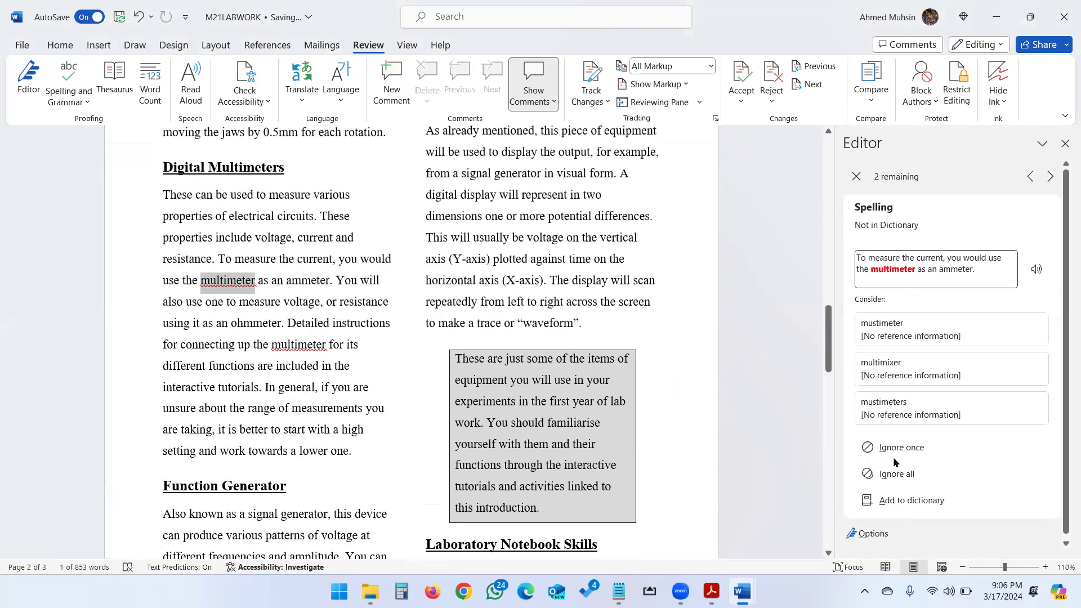
{"action": "left_click", "coordinate": [895, 450]}
{"action": "left_click", "coordinate": [896, 451]}
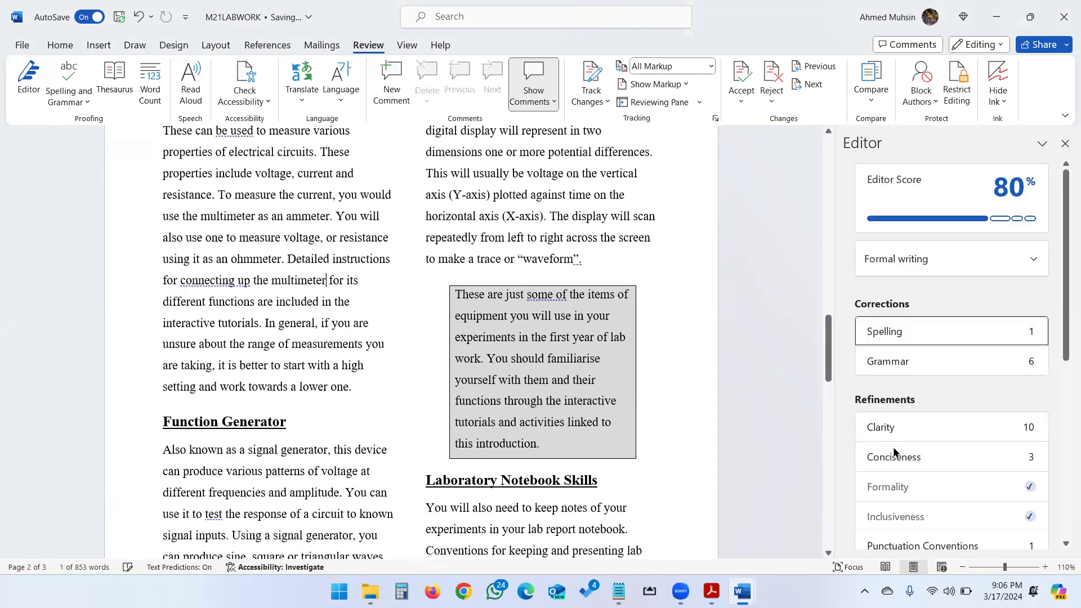
- Open the grammar corrections and accept the missing full stops after "evidence", "resource" and "script" in the bulleted list
{"action": "left_click", "coordinate": [922, 363]}
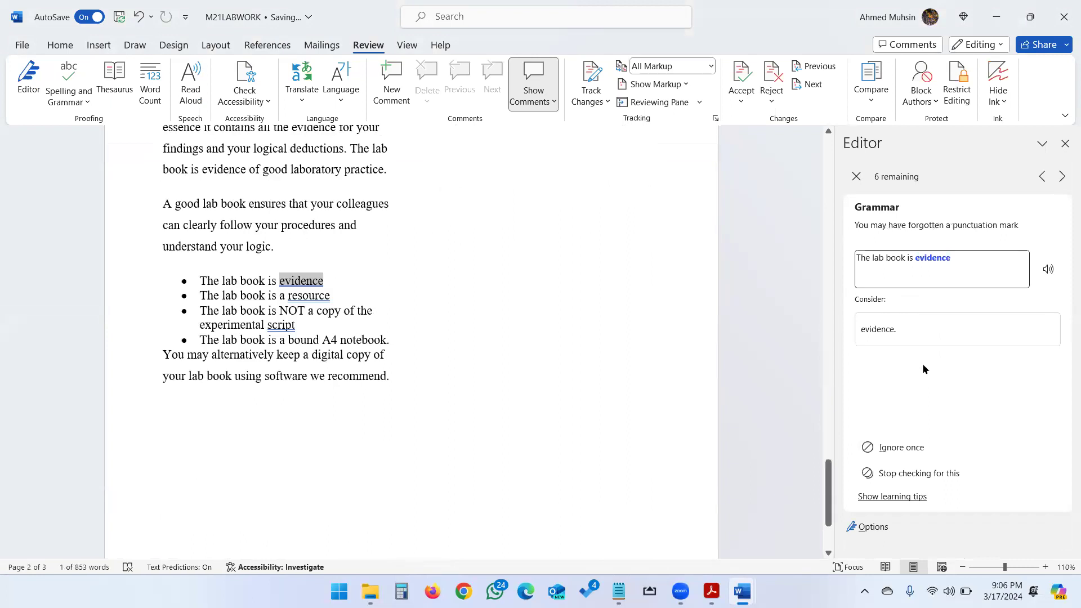
{"action": "left_click", "coordinate": [893, 332]}
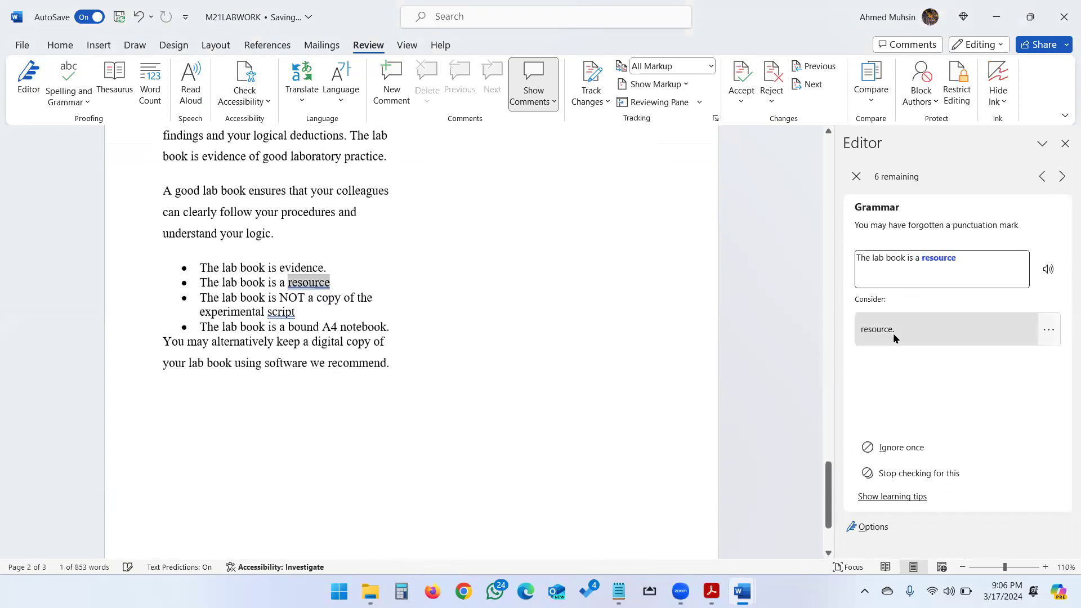
{"action": "left_click", "coordinate": [893, 333]}
{"action": "left_click", "coordinate": [893, 333]}
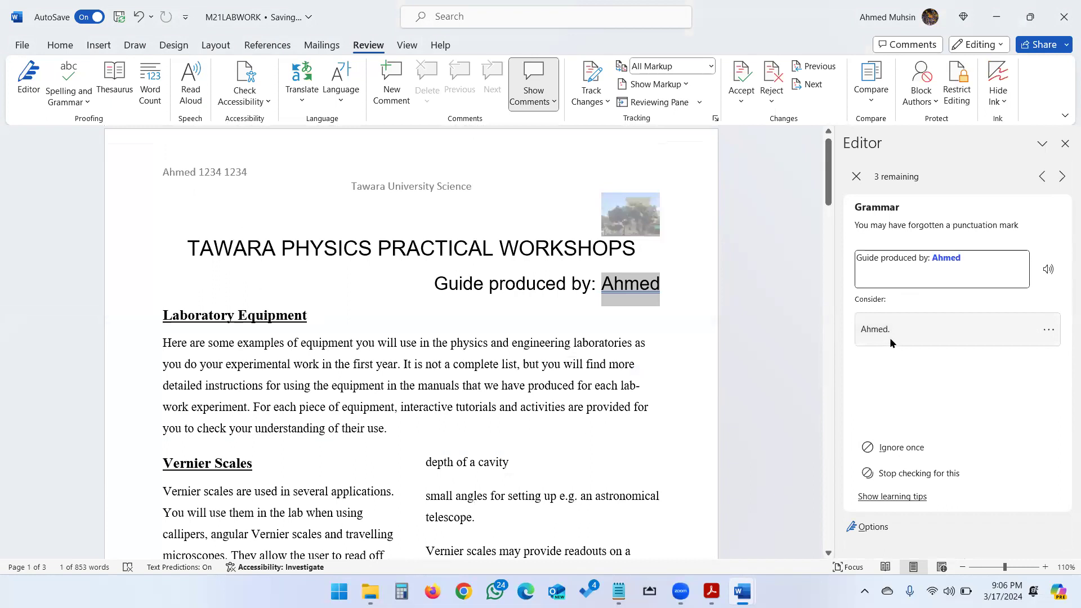
- Ignore the punctuation suggestion on the author's name in the subtitle and accept the comma after "scale" in both flagged sentences
{"action": "left_click", "coordinate": [897, 448]}
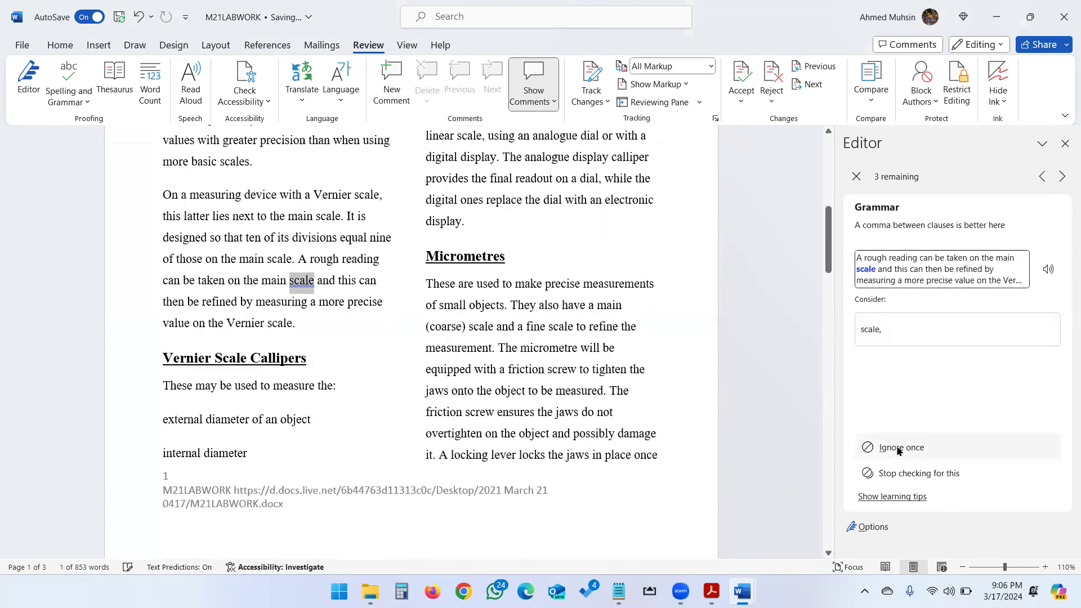
{"action": "left_click", "coordinate": [891, 334]}
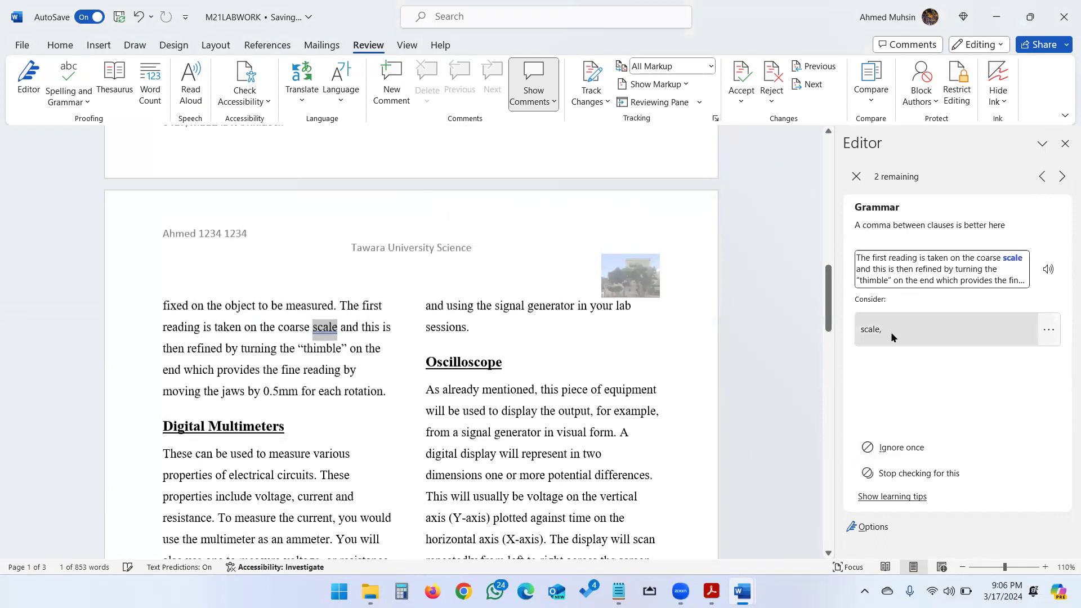
{"action": "left_click", "coordinate": [891, 332]}
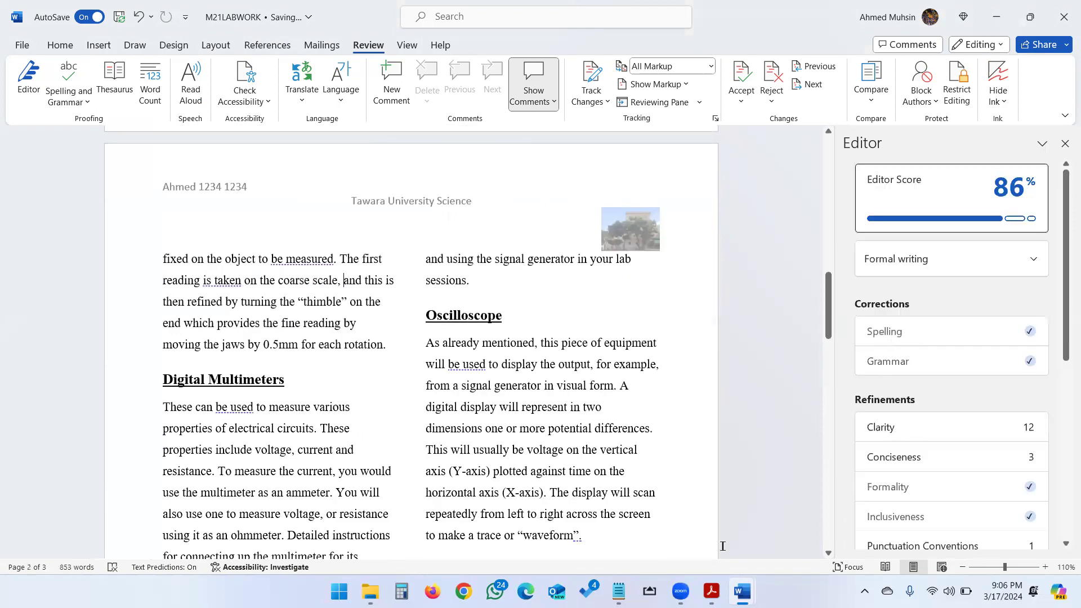
- Read question 11's requirement about widows and orphans in the exam paper and return to M21LABWORK
{"action": "key", "text": "alt+Tab"}
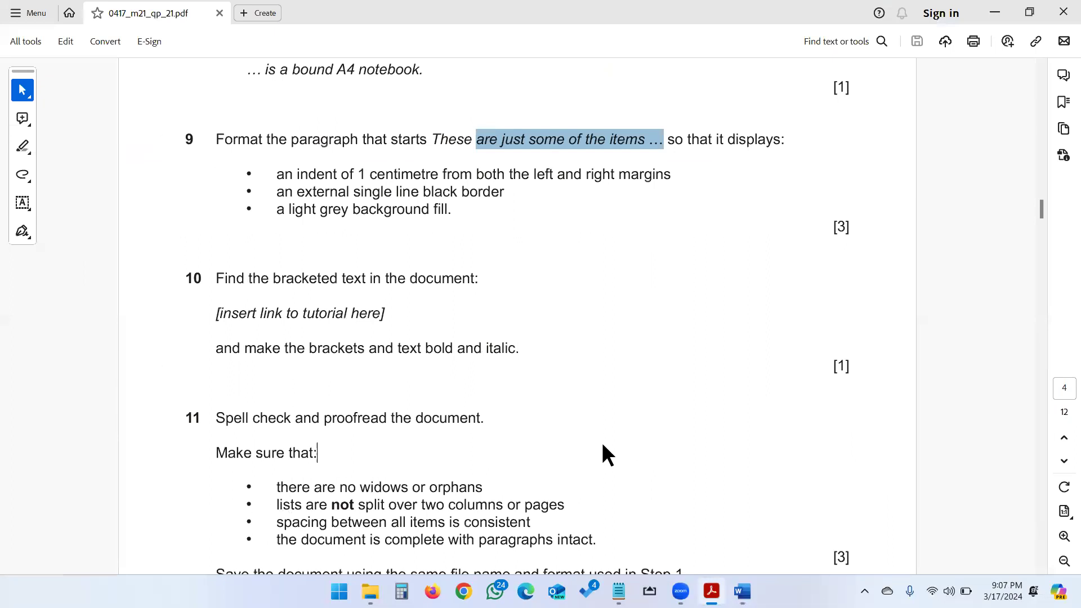
{"action": "left_click", "coordinate": [1000, 14]}
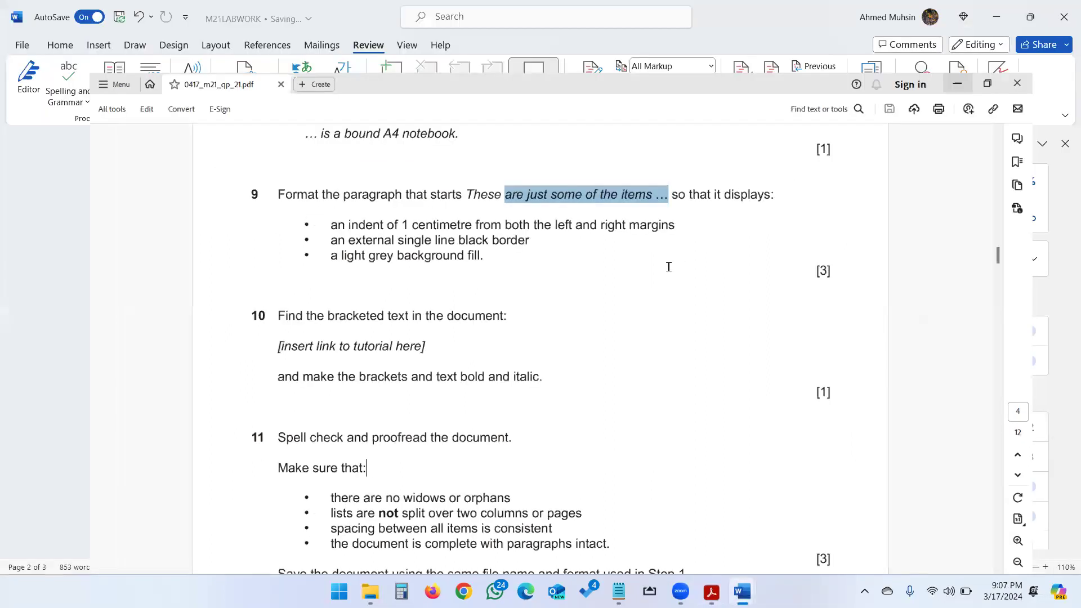
{"action": "scroll", "coordinate": [666, 269], "scroll_direction": "up", "scroll_amount": 7}
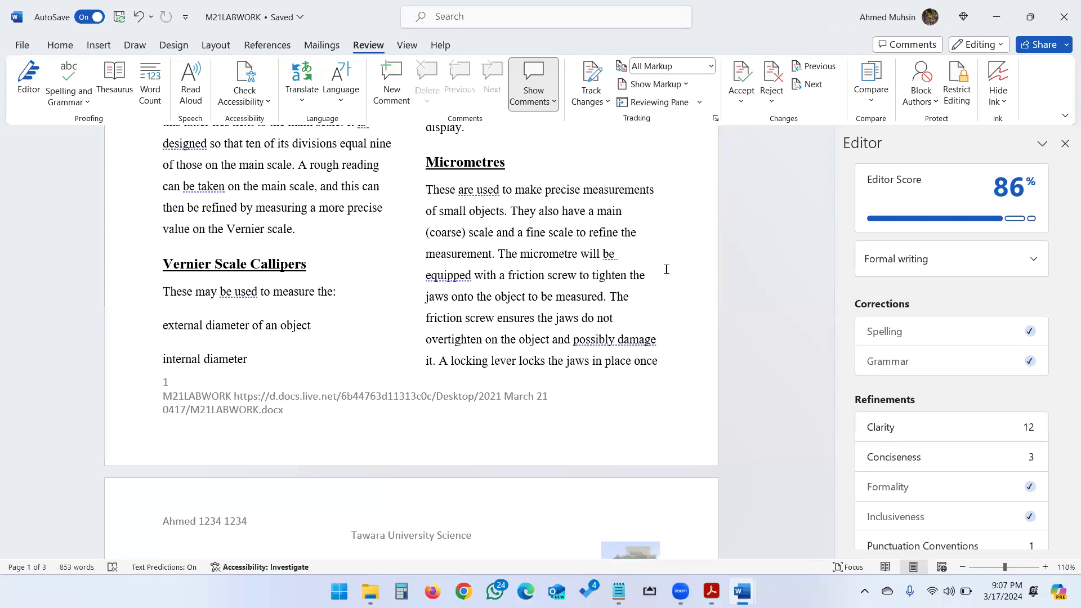
{"action": "left_click", "coordinate": [712, 591]}
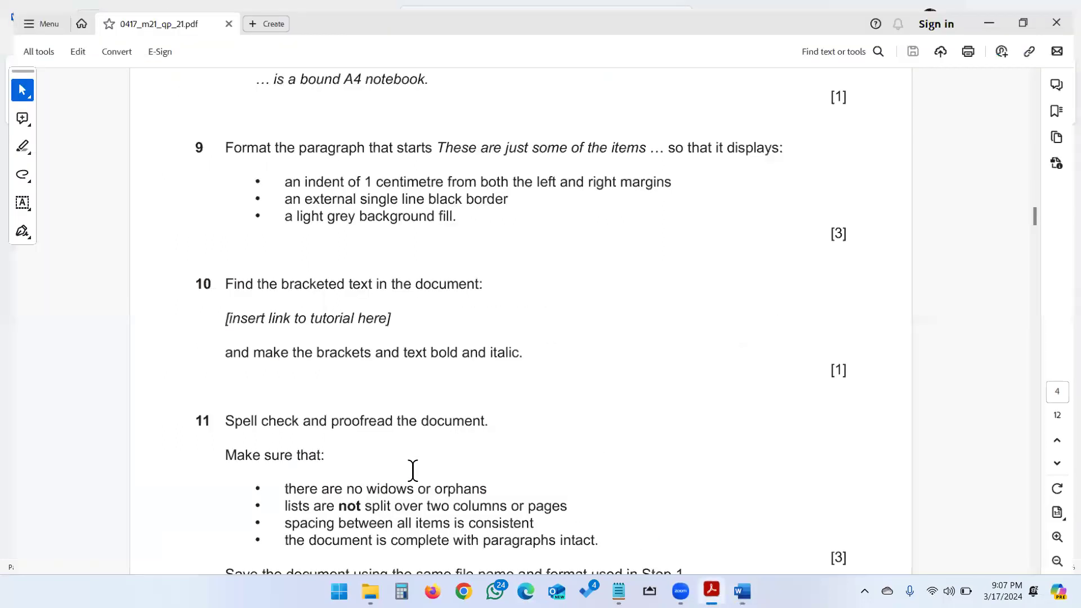
{"action": "left_click_drag", "start_coordinate": [361, 486], "coordinate": [472, 489]}
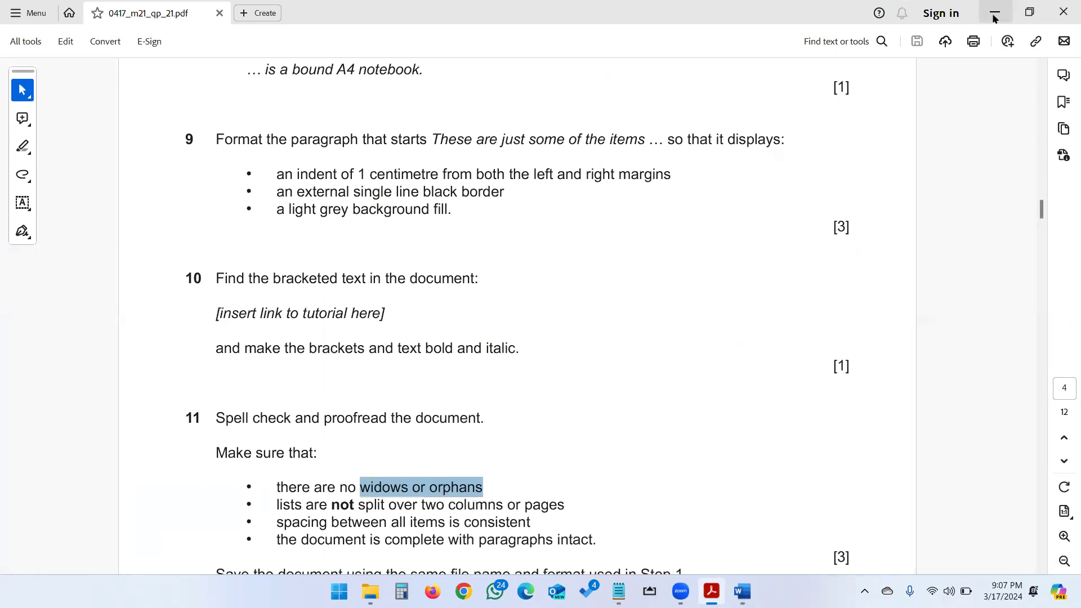
{"action": "left_click", "coordinate": [1029, 12]}
{"action": "key", "text": "alt+Tab"}
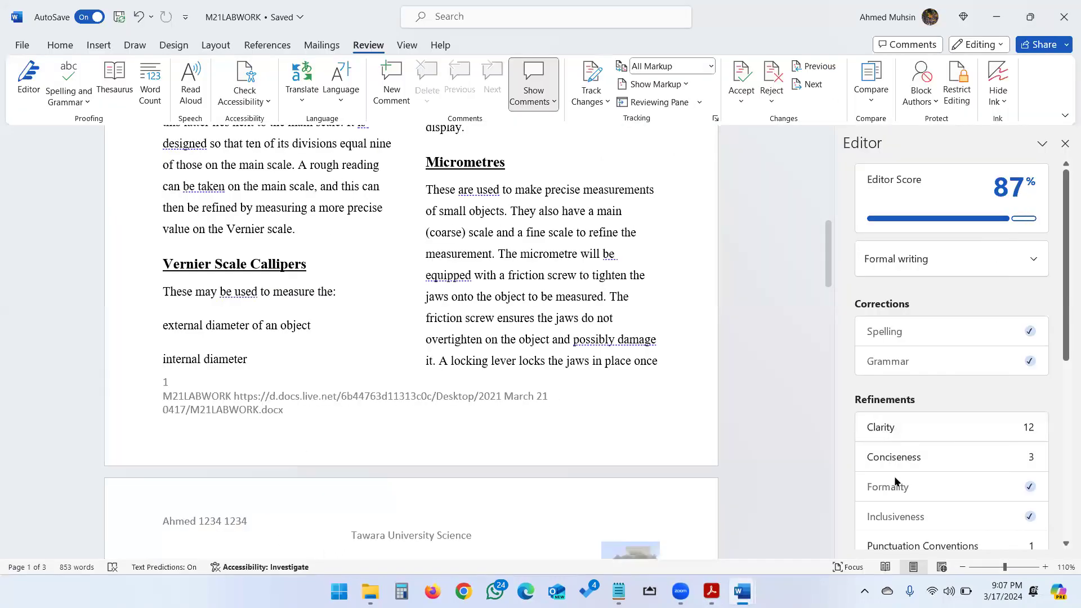
- Check the column and page endings for split text, and insert a page break before the "Micrometres" heading
{"action": "left_click", "coordinate": [962, 567]}
{"action": "left_click", "coordinate": [963, 568]}
{"action": "left_click", "coordinate": [963, 568]}
{"action": "left_click", "coordinate": [963, 568]}
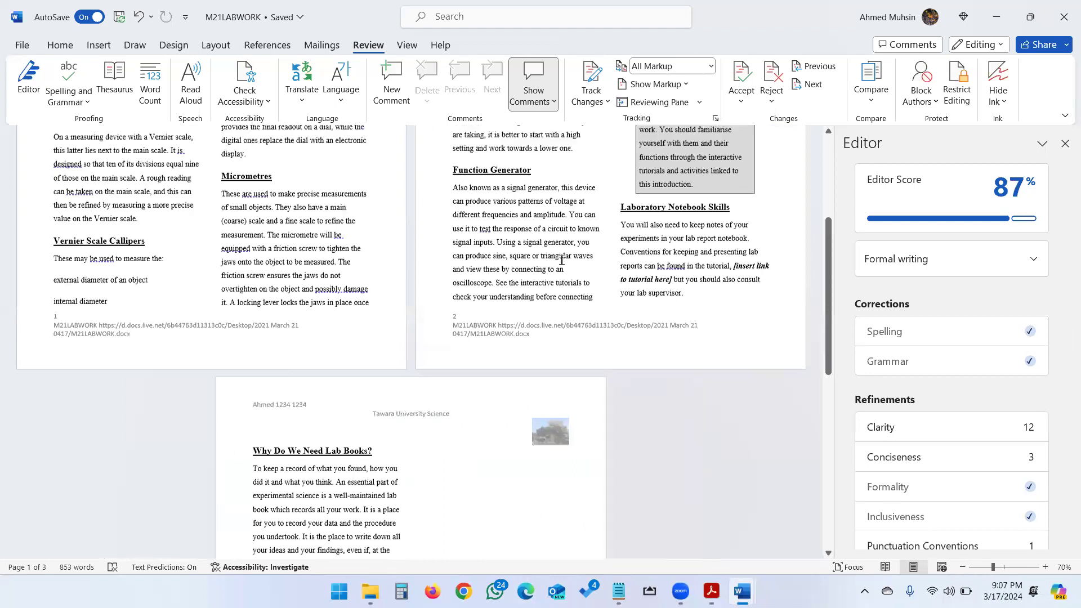
{"action": "scroll", "coordinate": [564, 258], "scroll_direction": "up", "scroll_amount": 5}
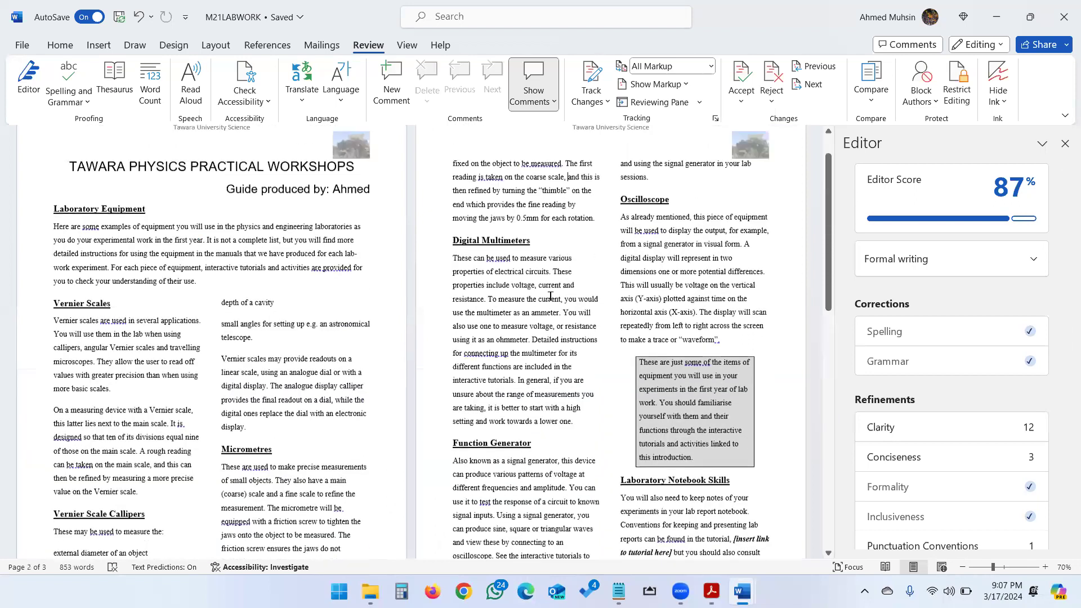
{"action": "scroll", "coordinate": [396, 477], "scroll_direction": "down", "scroll_amount": 2}
{"action": "scroll", "coordinate": [338, 437], "scroll_direction": "up", "scroll_amount": 4}
{"action": "scroll", "coordinate": [332, 433], "scroll_direction": "down", "scroll_amount": 3}
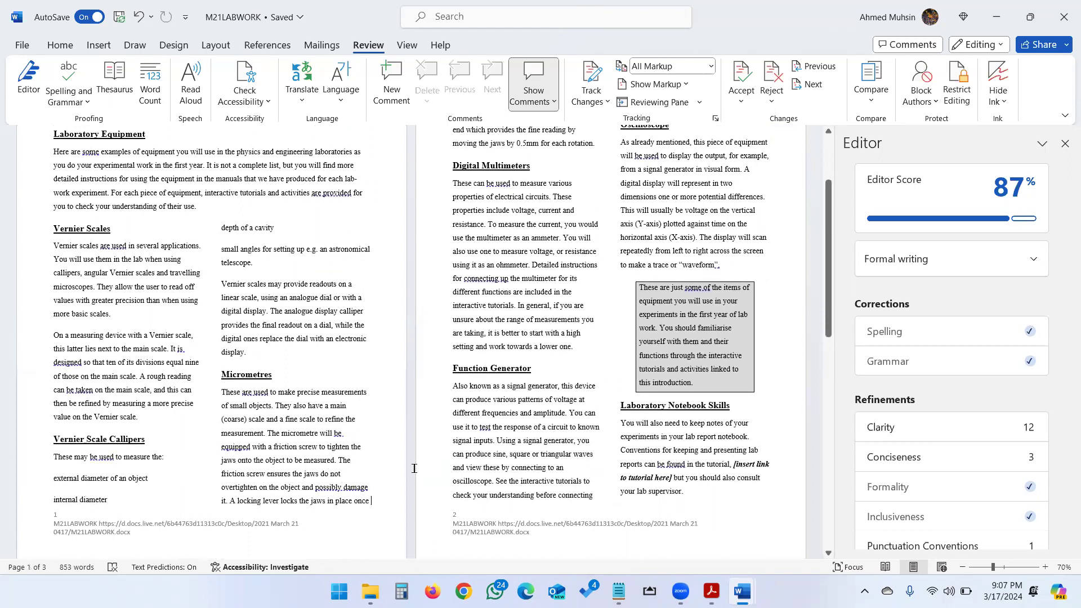
{"action": "scroll", "coordinate": [451, 428], "scroll_direction": "up", "scroll_amount": 3}
{"action": "scroll", "coordinate": [367, 502], "scroll_direction": "down", "scroll_amount": 2}
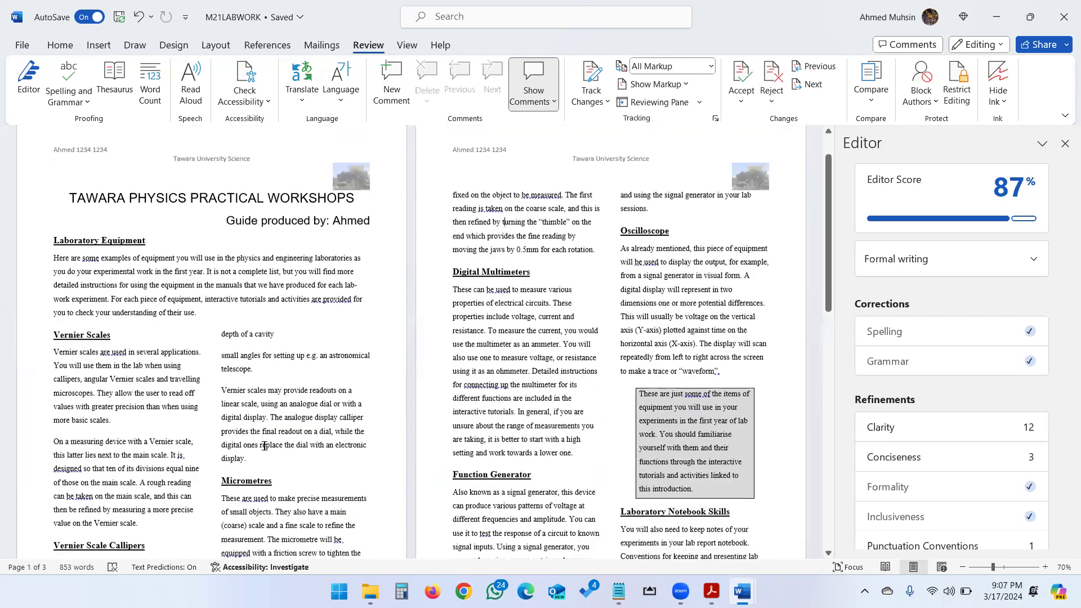
{"action": "left_click", "coordinate": [98, 45]}
{"action": "left_click", "coordinate": [92, 92]}
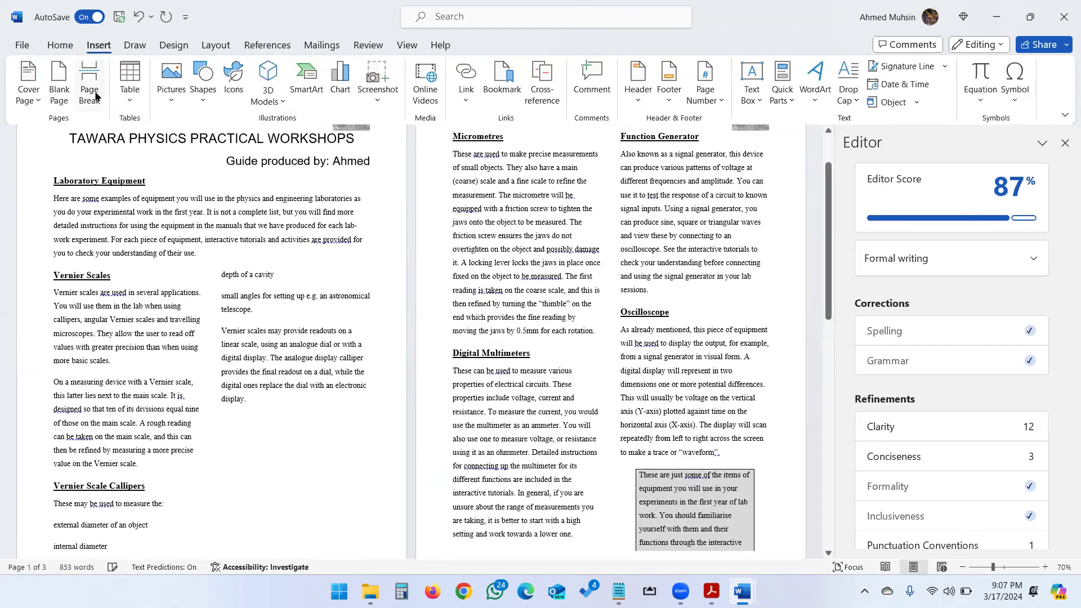
- Insert a page break before the shaded paragraph starting "These are just some of the items", review the pages and close the Editor pane
{"action": "scroll", "coordinate": [737, 440], "scroll_direction": "down", "scroll_amount": 6}
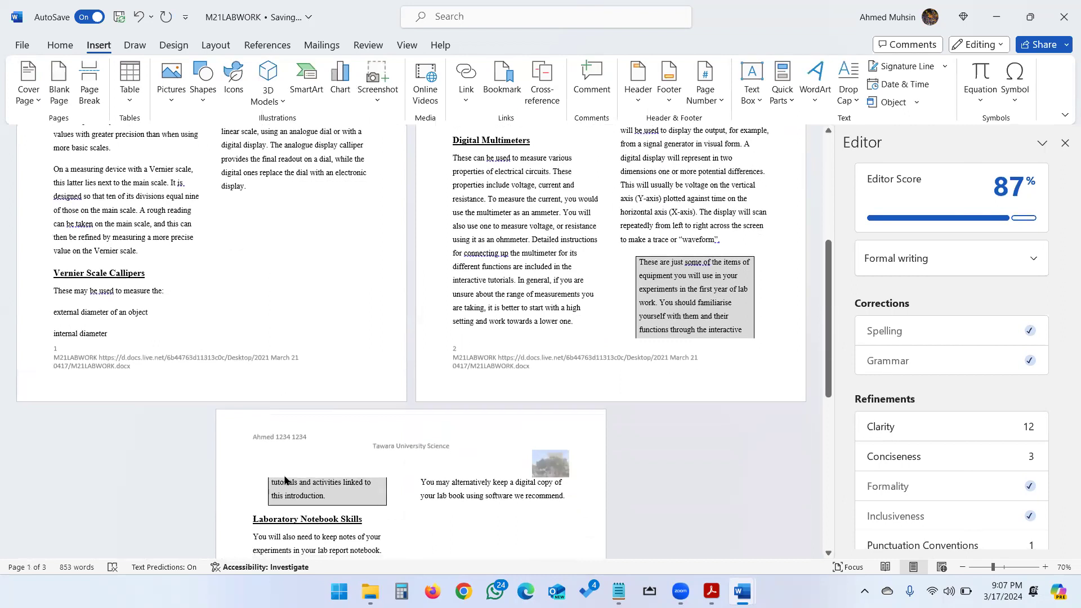
{"action": "scroll", "coordinate": [760, 389], "scroll_direction": "up", "scroll_amount": 1}
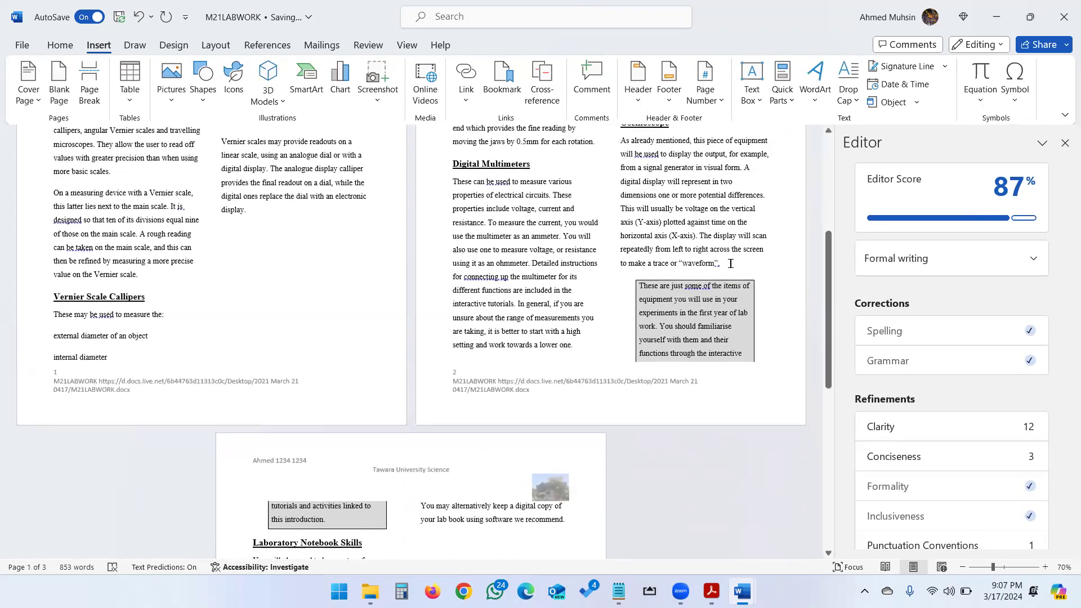
{"action": "left_click", "coordinate": [89, 83]}
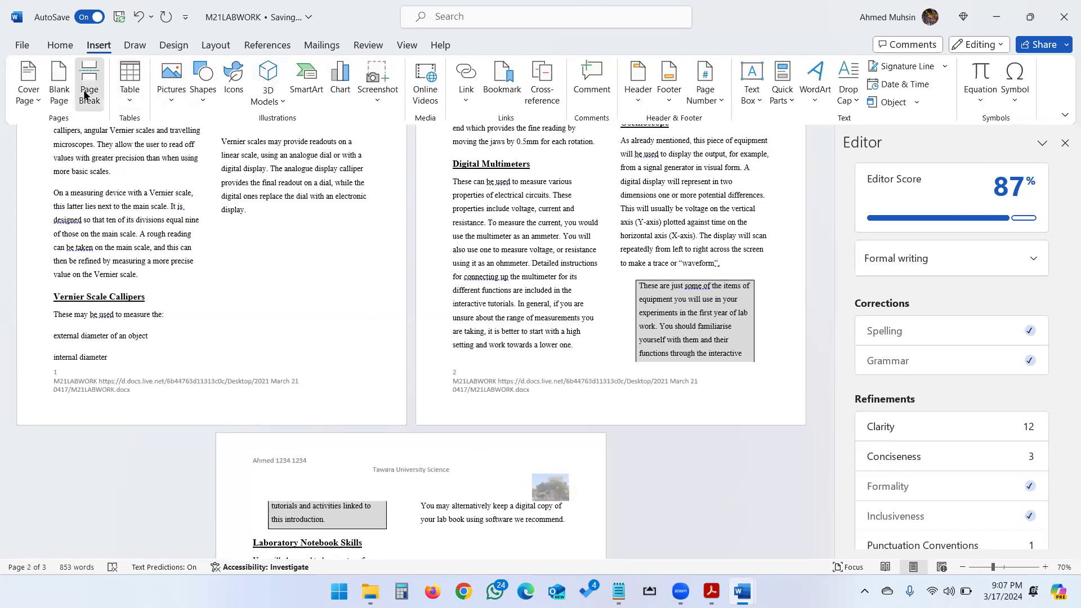
{"action": "scroll", "coordinate": [449, 226], "scroll_direction": "down", "scroll_amount": 10}
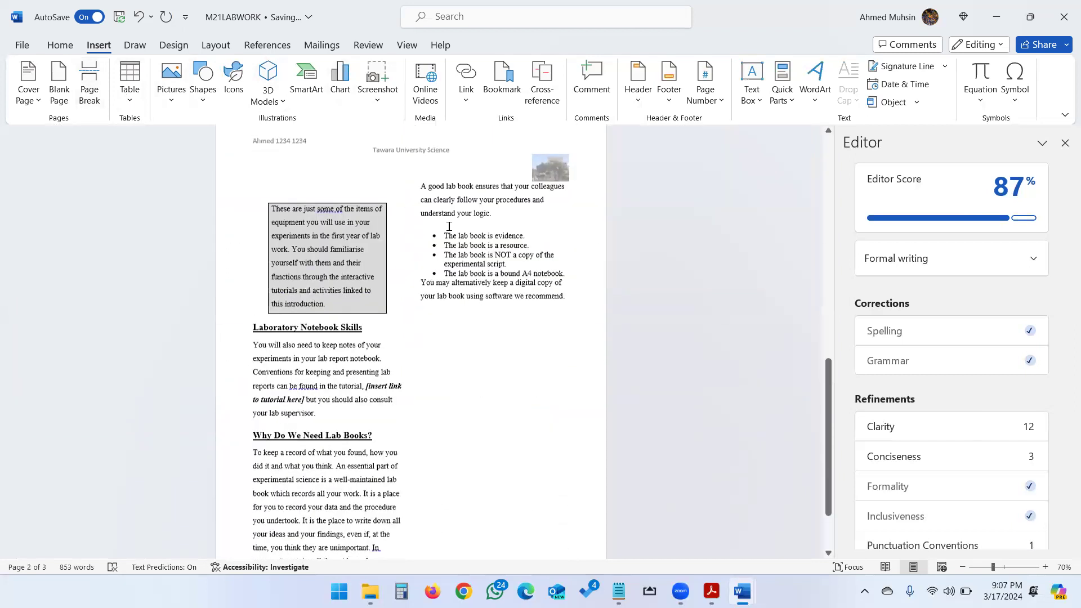
{"action": "scroll", "coordinate": [449, 226], "scroll_direction": "up", "scroll_amount": 6}
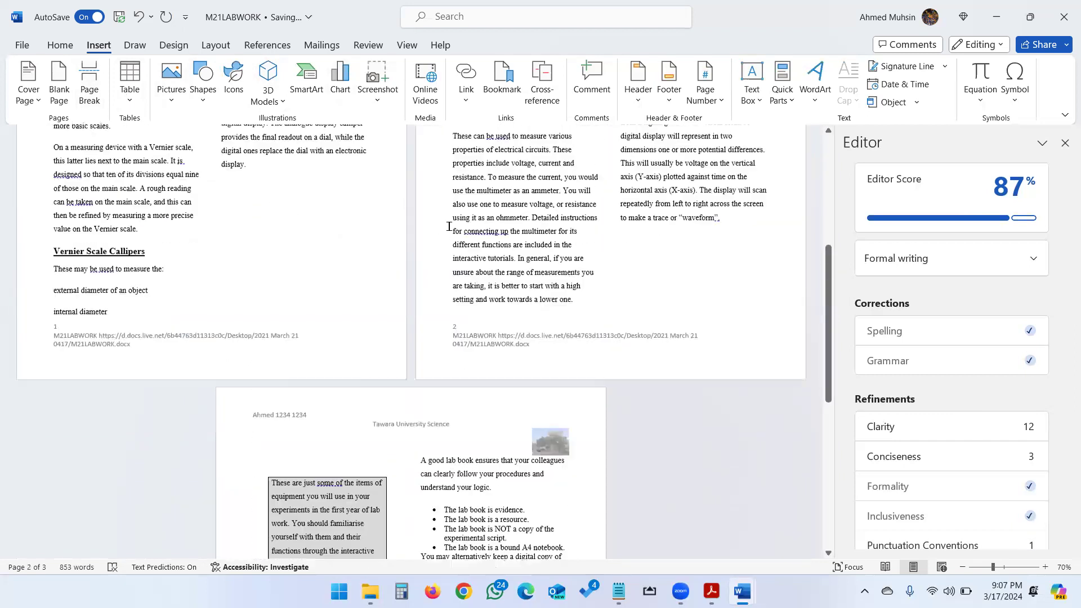
{"action": "scroll", "coordinate": [450, 226], "scroll_direction": "up", "scroll_amount": 5}
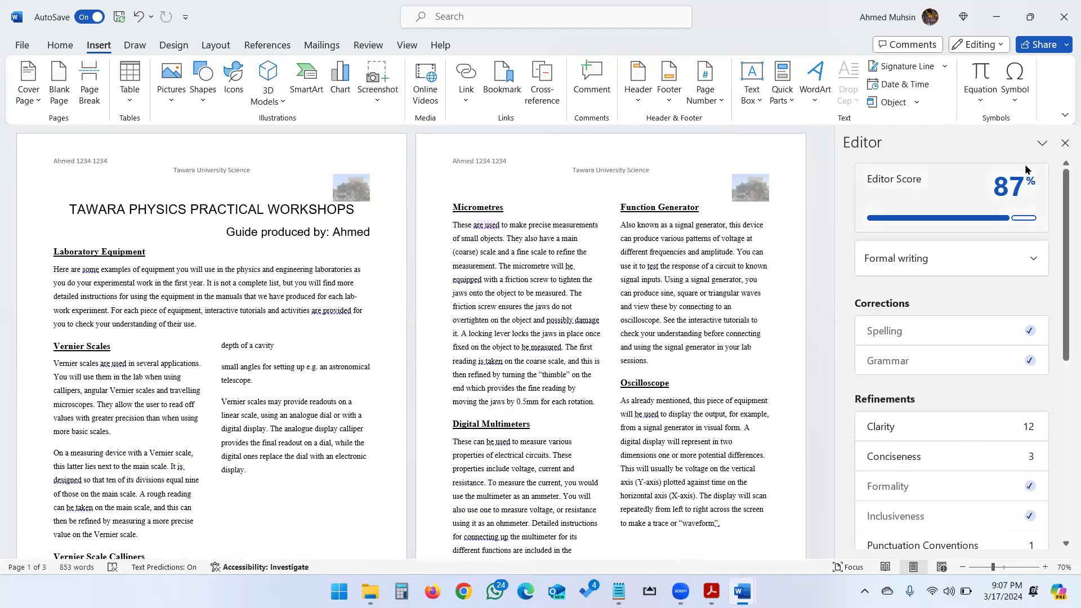
{"action": "left_click", "coordinate": [1065, 144]}
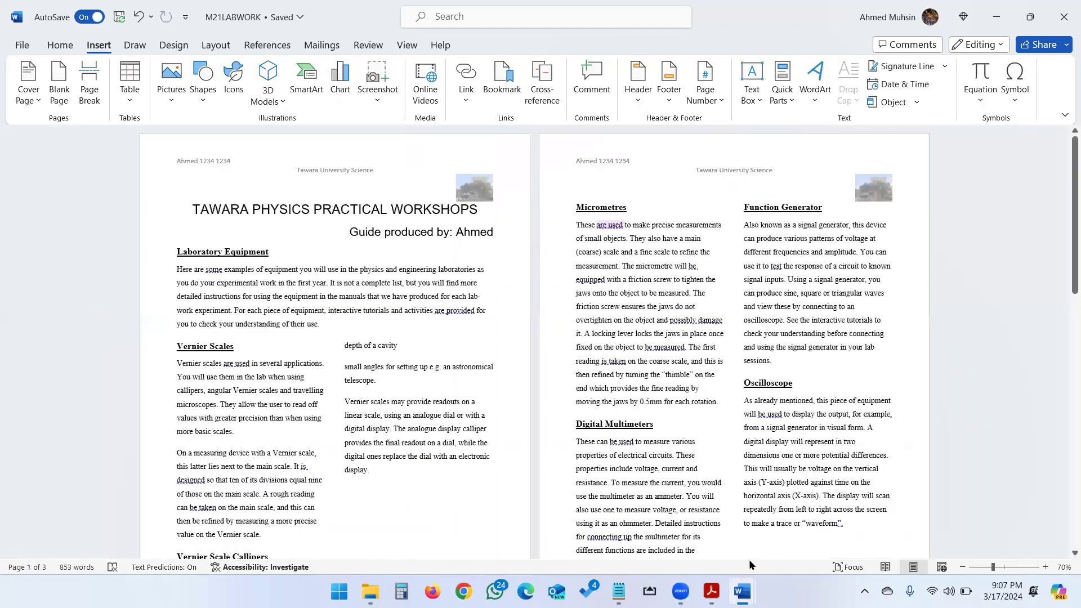
- Read the exam paper's rule about lists split over columns or pages and check the bulleted list on page 3 of M21LABWORK
{"action": "left_click", "coordinate": [711, 591]}
{"action": "scroll", "coordinate": [563, 394], "scroll_direction": "down", "scroll_amount": 3}
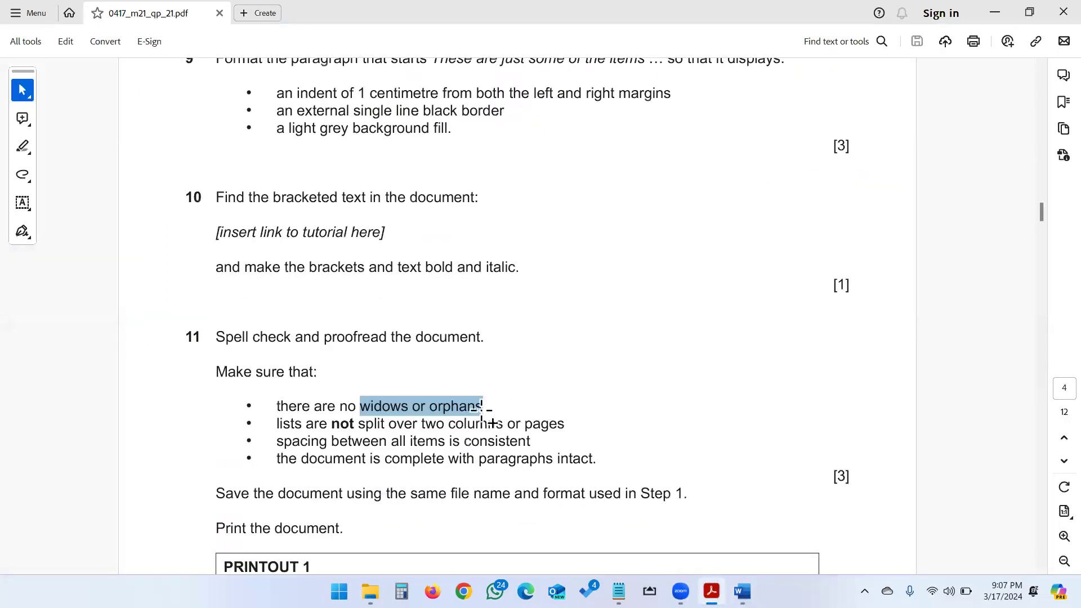
{"action": "left_click_drag", "start_coordinate": [445, 424], "coordinate": [522, 424]}
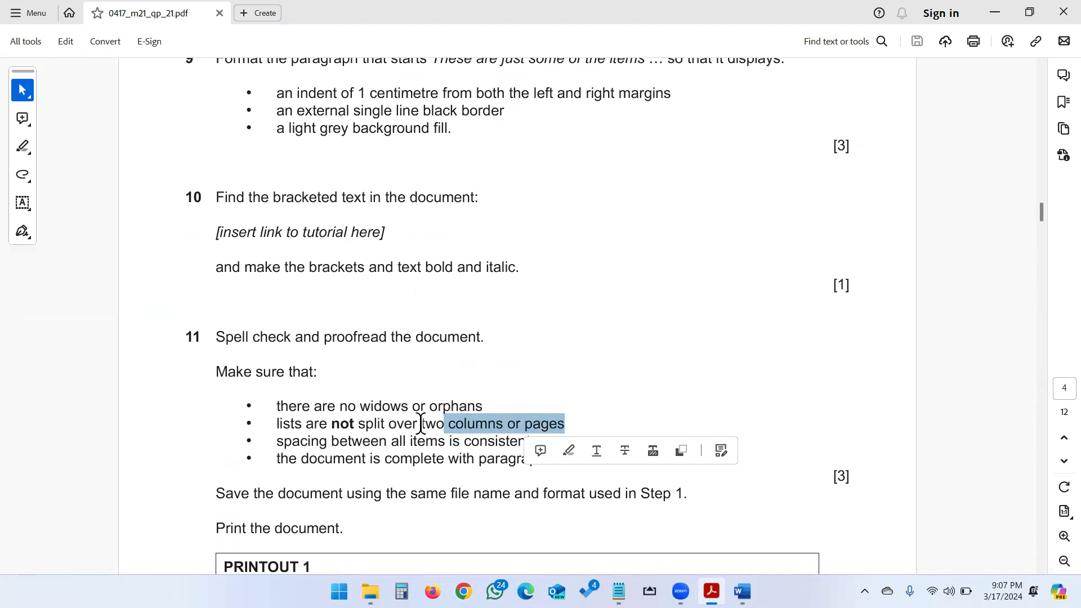
{"action": "left_click", "coordinate": [992, 17]}
{"action": "scroll", "coordinate": [874, 215], "scroll_direction": "down", "scroll_amount": 3}
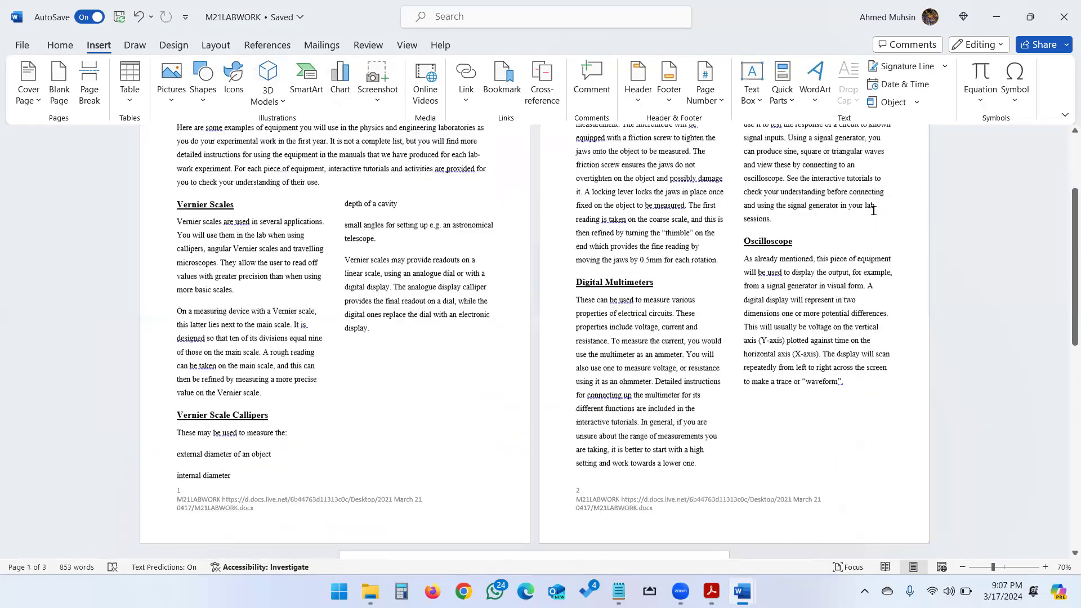
{"action": "scroll", "coordinate": [789, 270], "scroll_direction": "down", "scroll_amount": 5}
{"action": "left_click_drag", "start_coordinate": [565, 367], "coordinate": [688, 402]}
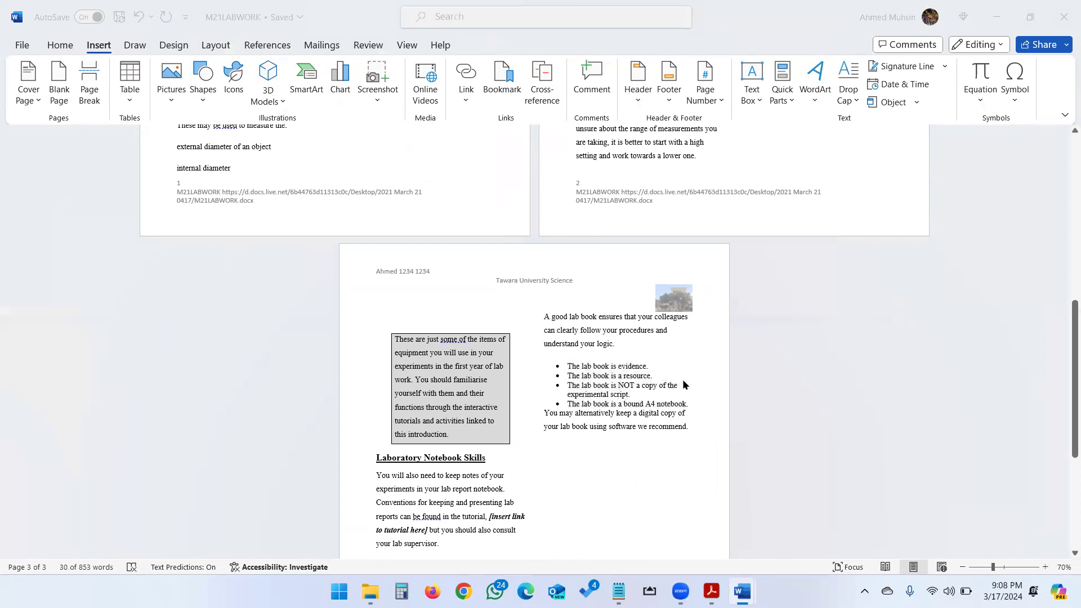
- Read the consistent-spacing requirement in the exam paper and examine the spacing between items throughout M21LABWORK
{"action": "key", "text": "alt+Tab"}
{"action": "scroll", "coordinate": [315, 445], "scroll_direction": "down", "scroll_amount": 1}
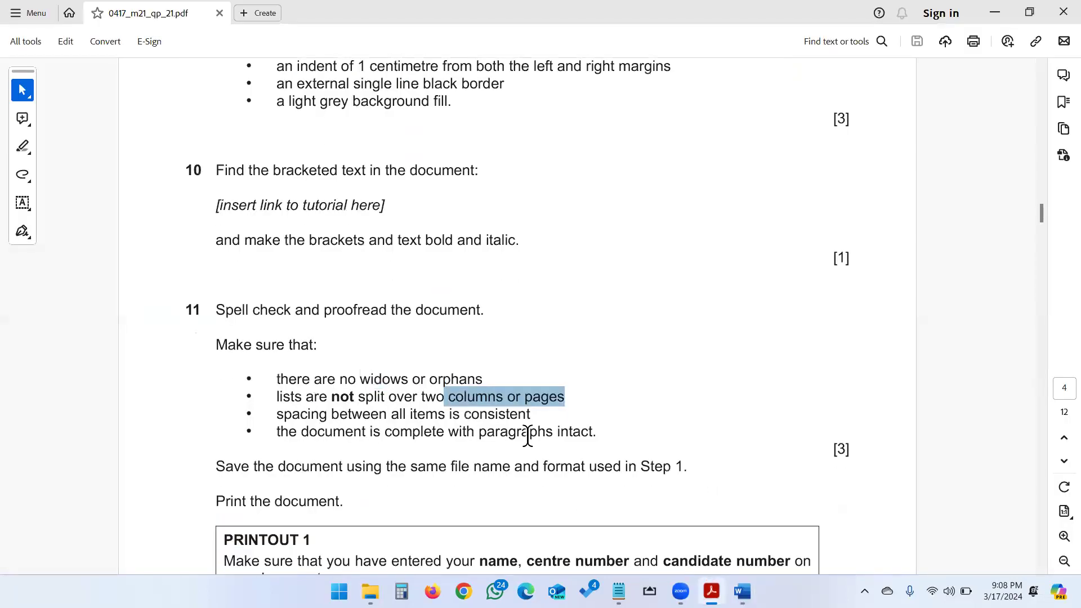
{"action": "key", "text": "alt+Tab"}
{"action": "scroll", "coordinate": [582, 383], "scroll_direction": "up", "scroll_amount": 4}
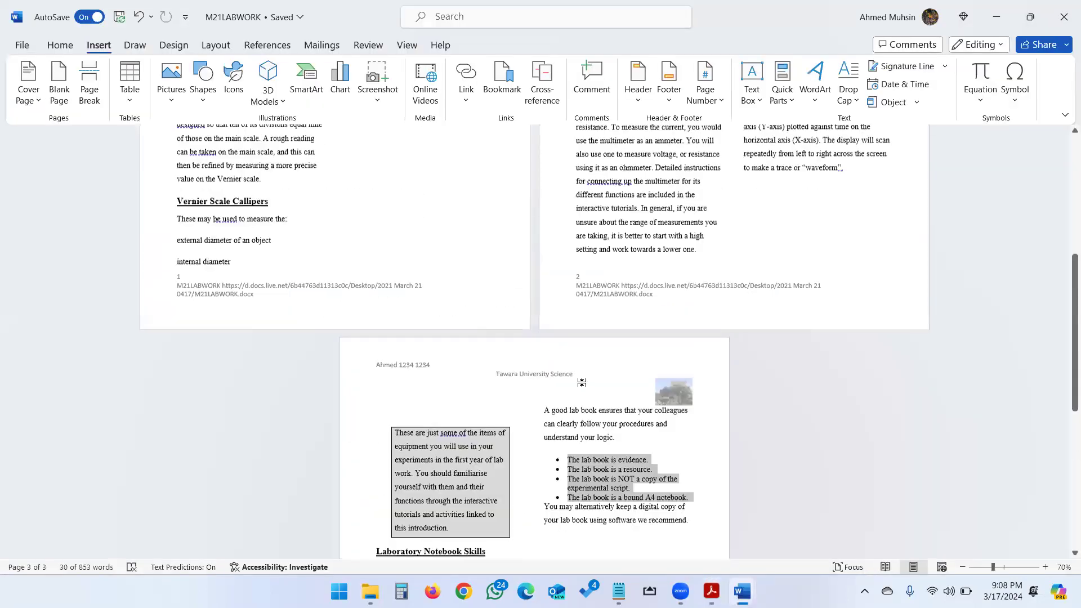
{"action": "scroll", "coordinate": [524, 340], "scroll_direction": "up", "scroll_amount": 3}
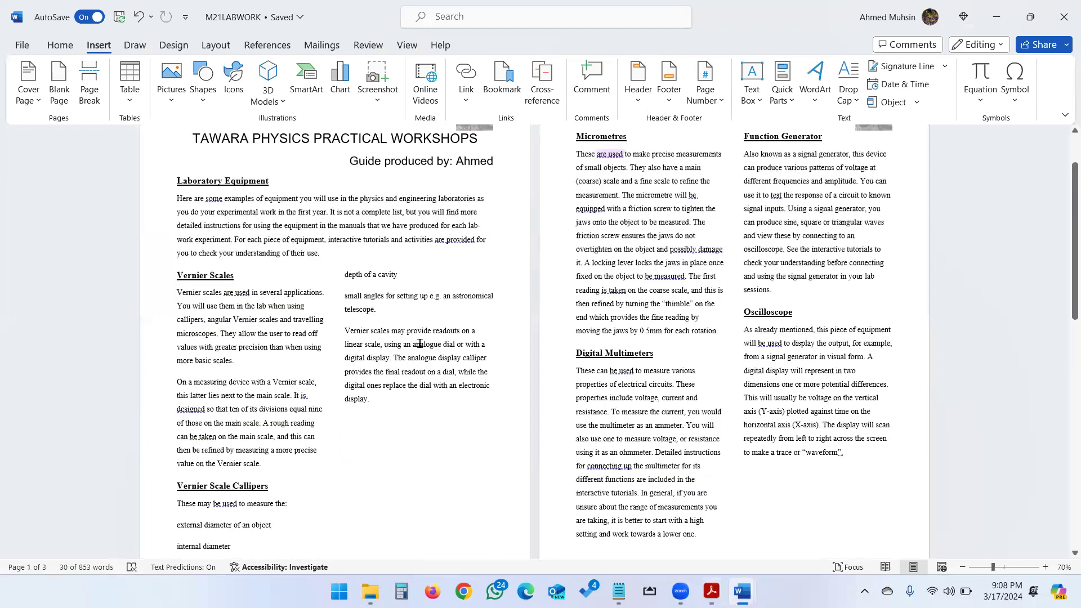
{"action": "scroll", "coordinate": [636, 319], "scroll_direction": "up", "scroll_amount": 1}
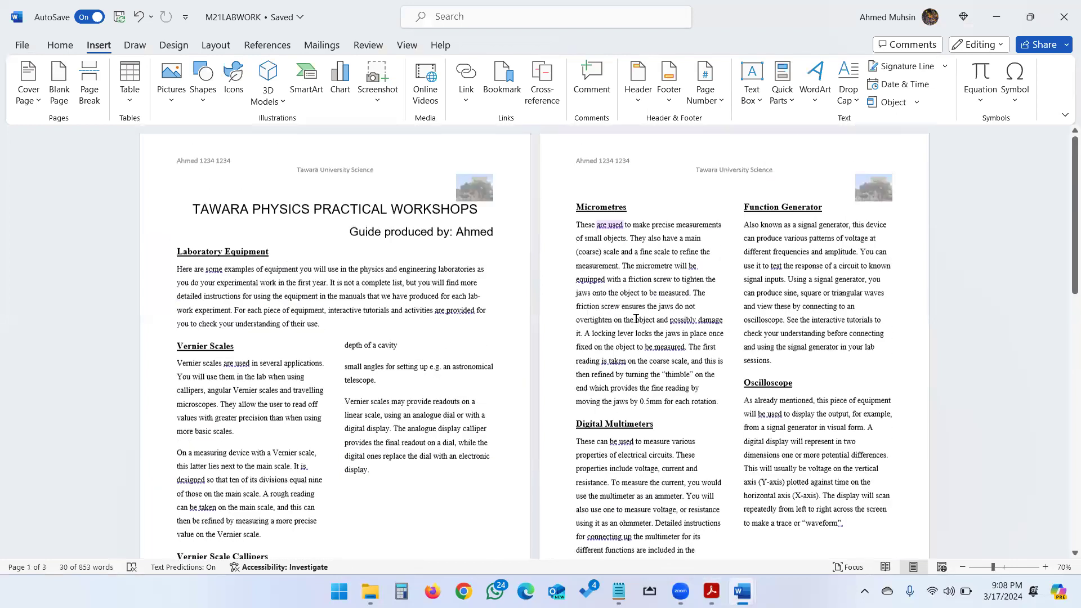
- Read the requirement for a complete document with intact paragraphs and check the paragraphs in M21LABWORK against it
{"action": "key", "text": "alt+Tab"}
{"action": "left_click_drag", "start_coordinate": [302, 431], "coordinate": [560, 437]}
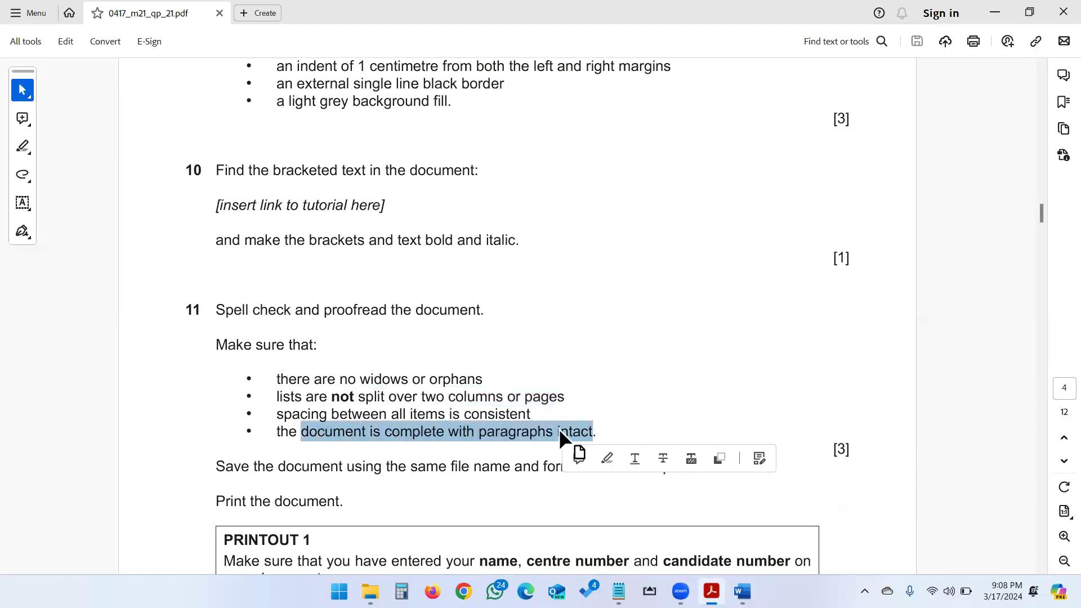
{"action": "key", "text": "alt+Tab"}
{"action": "scroll", "coordinate": [559, 438], "scroll_direction": "down", "scroll_amount": 1}
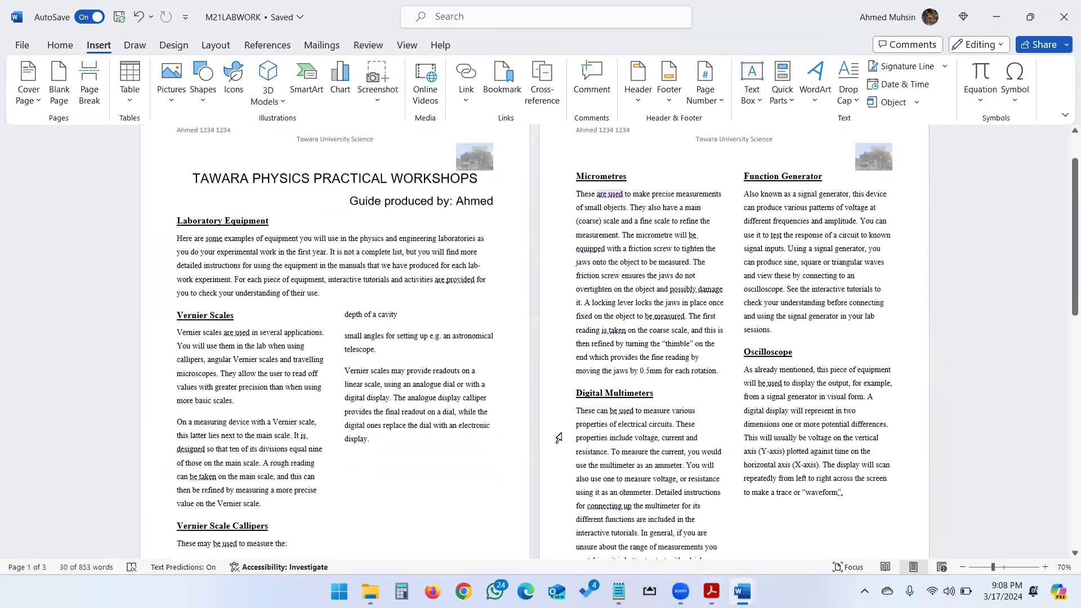
{"action": "scroll", "coordinate": [559, 437], "scroll_direction": "down", "scroll_amount": 3}
- Return to the exam paper and read the instruction on saving the document with Step 1's file name and format
{"action": "key", "text": "alt+Tab"}
{"action": "left_click", "coordinate": [217, 466]}
{"action": "left_click_drag", "start_coordinate": [448, 472], "coordinate": [692, 477]}
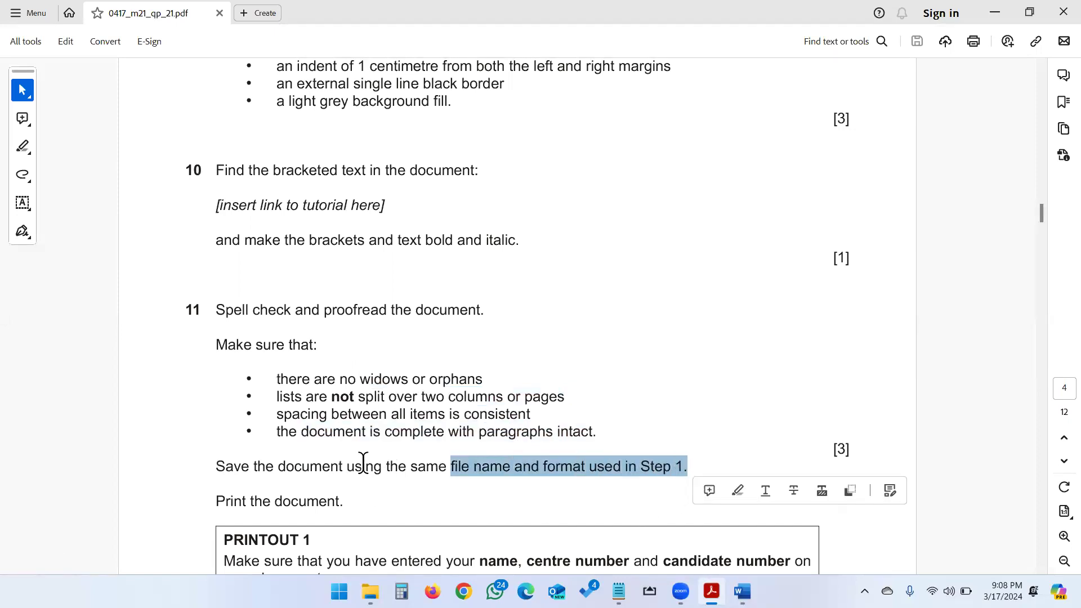
- Switch to M21LABWORK in Word, review its print preview, printer choice and print settings, and return to the document without printing
{"action": "left_click", "coordinate": [254, 501]}
{"action": "key", "text": "alt+Tab"}
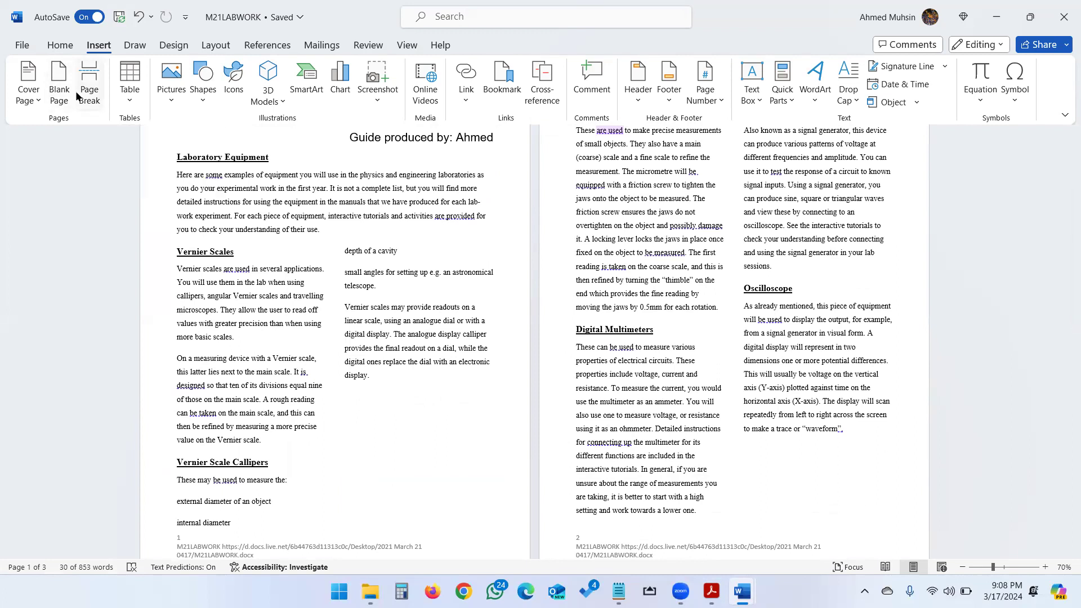
{"action": "key", "text": "ctrl+p"}
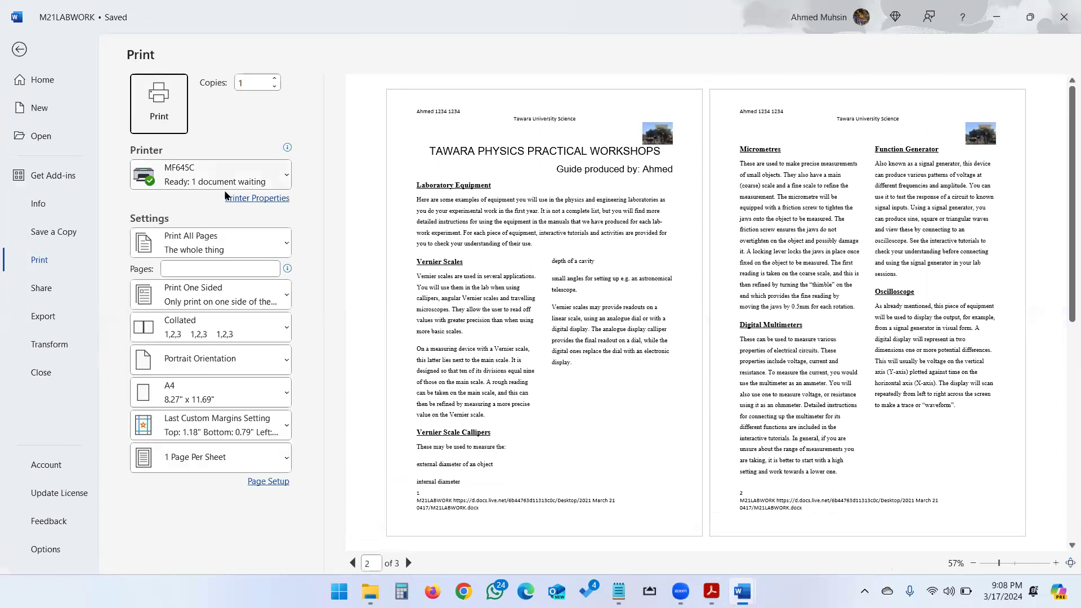
{"action": "left_click", "coordinate": [223, 179]}
{"action": "key", "text": "Escape"}
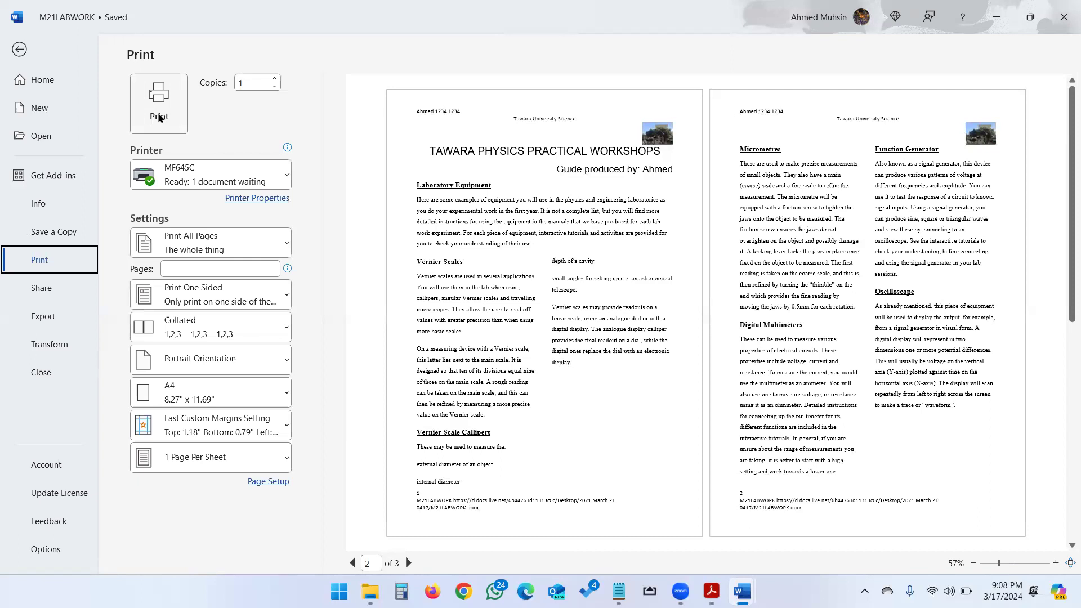
{"action": "left_click", "coordinate": [19, 49]}
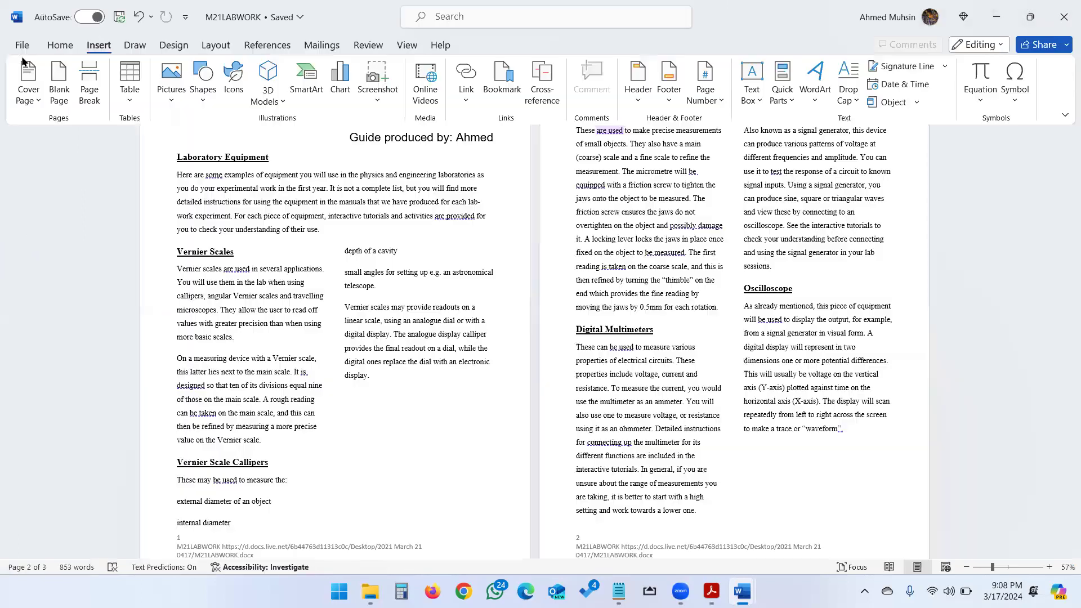
- Return to the exam paper and read on from the Printout 1 note to Task 3 – Database and question 12's M21STORES.csv import instructions
{"action": "key", "text": "alt+Tab"}
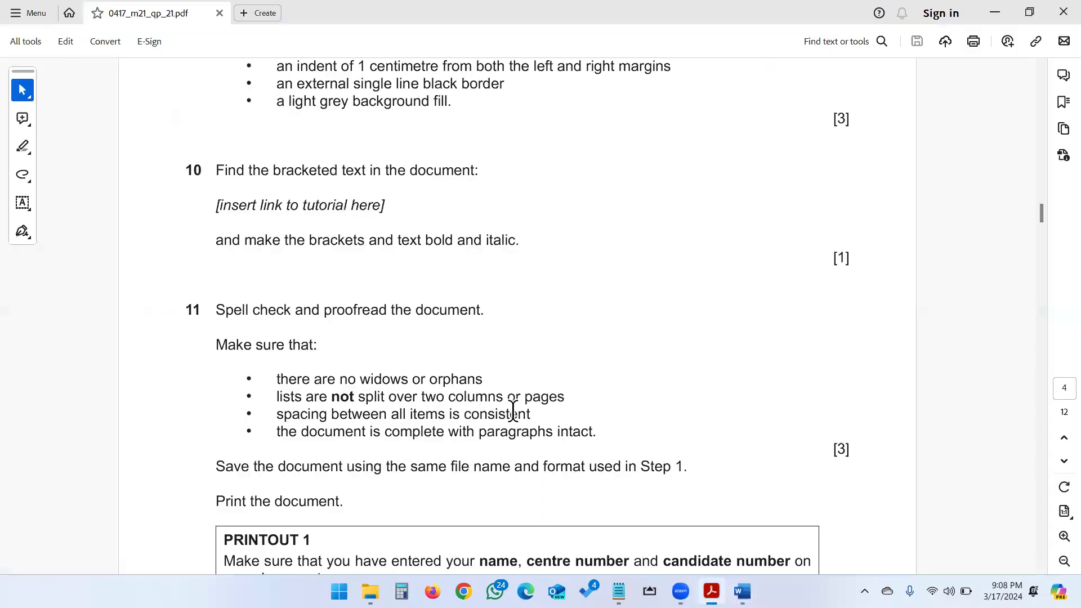
{"action": "scroll", "coordinate": [513, 411], "scroll_direction": "down", "scroll_amount": 3}
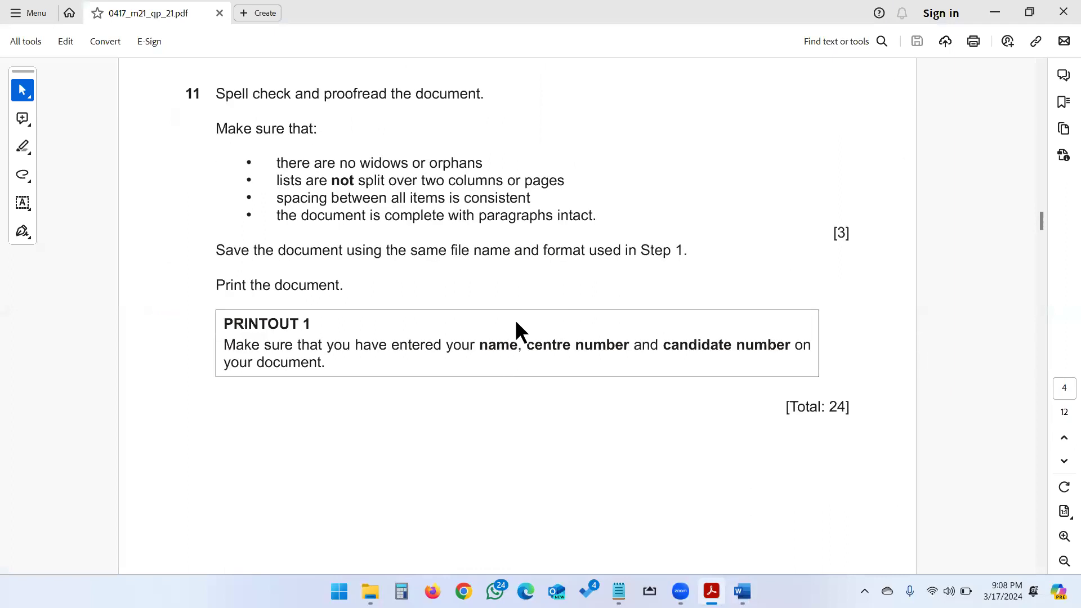
{"action": "scroll", "coordinate": [589, 313], "scroll_direction": "down", "scroll_amount": 16}
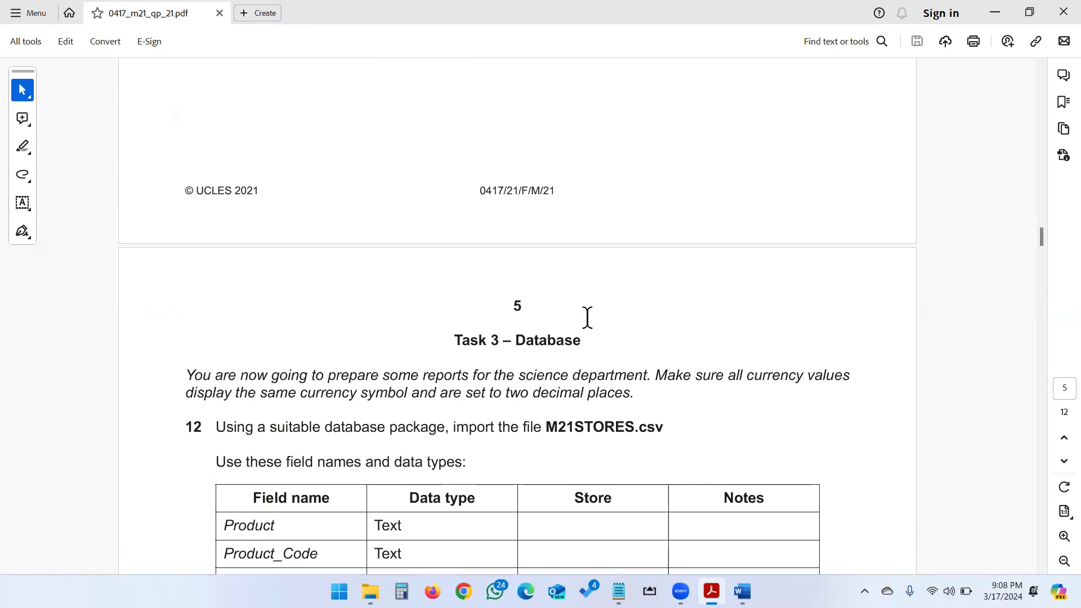
{"action": "scroll", "coordinate": [587, 317], "scroll_direction": "up", "scroll_amount": 1}
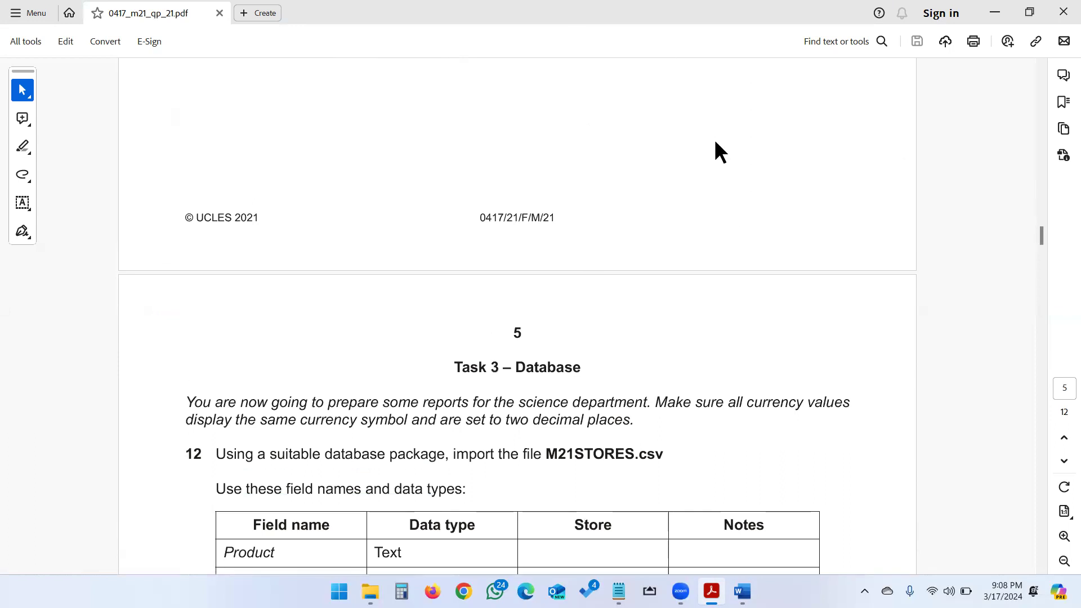
{"action": "scroll", "coordinate": [714, 144], "scroll_direction": "down", "scroll_amount": 5}
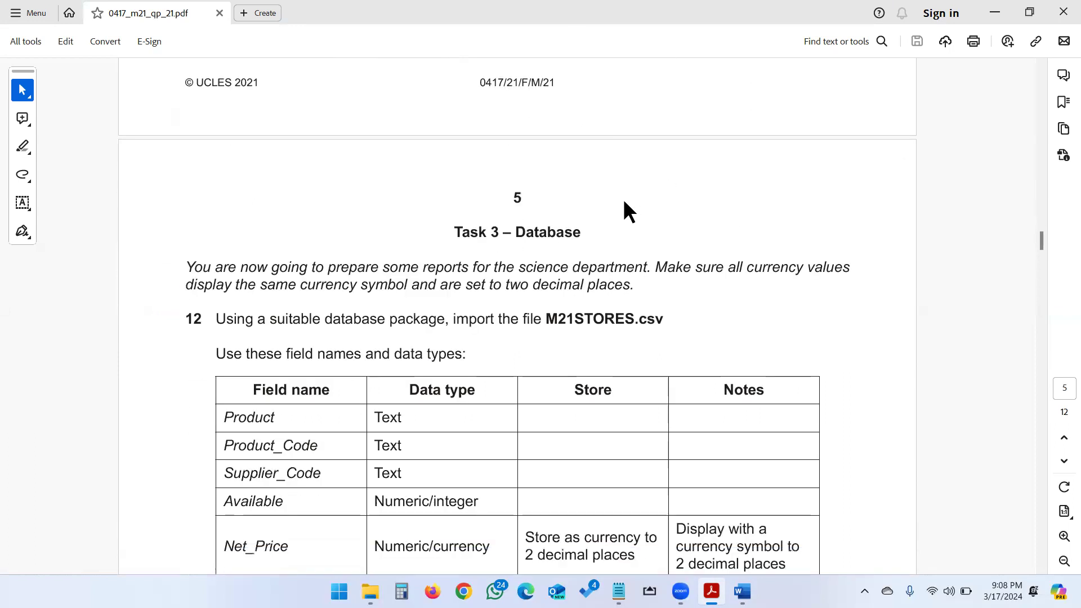
{"action": "left_click_drag", "start_coordinate": [452, 233], "coordinate": [586, 235]}
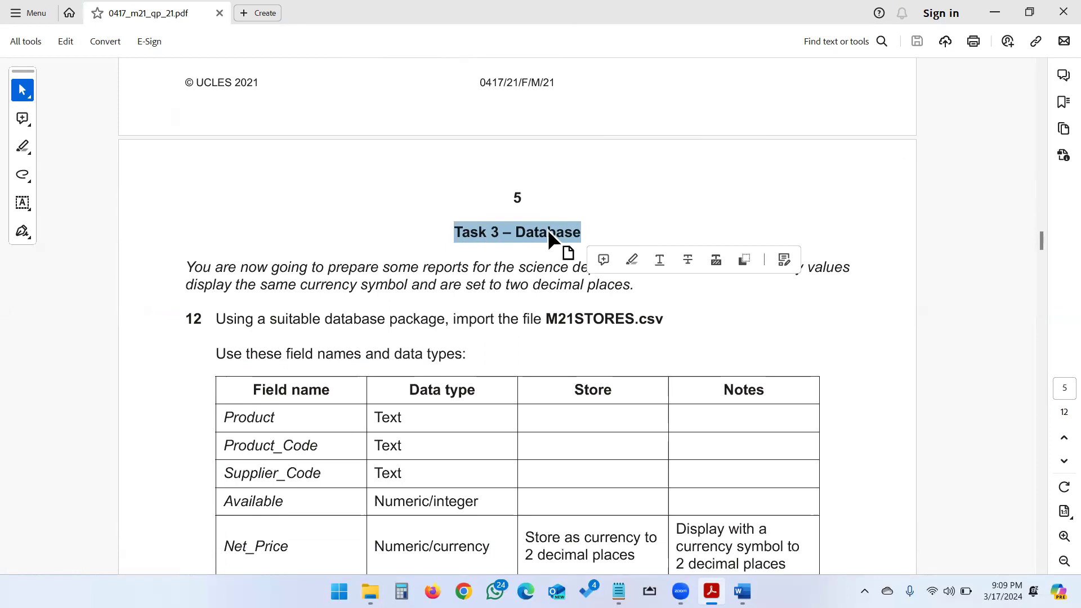
{"action": "scroll", "coordinate": [539, 234], "scroll_direction": "down", "scroll_amount": 2}
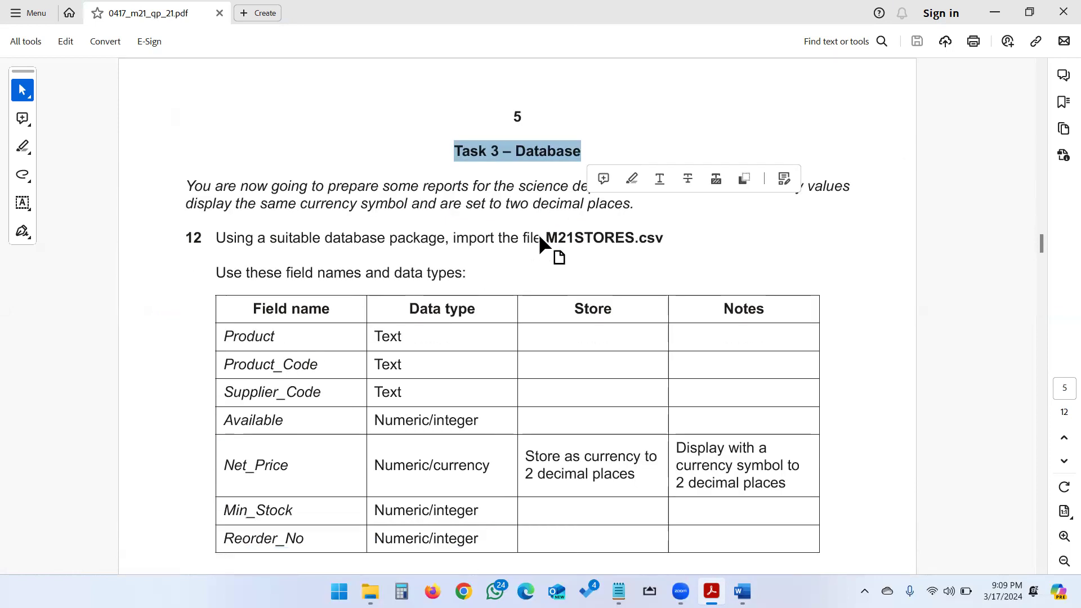